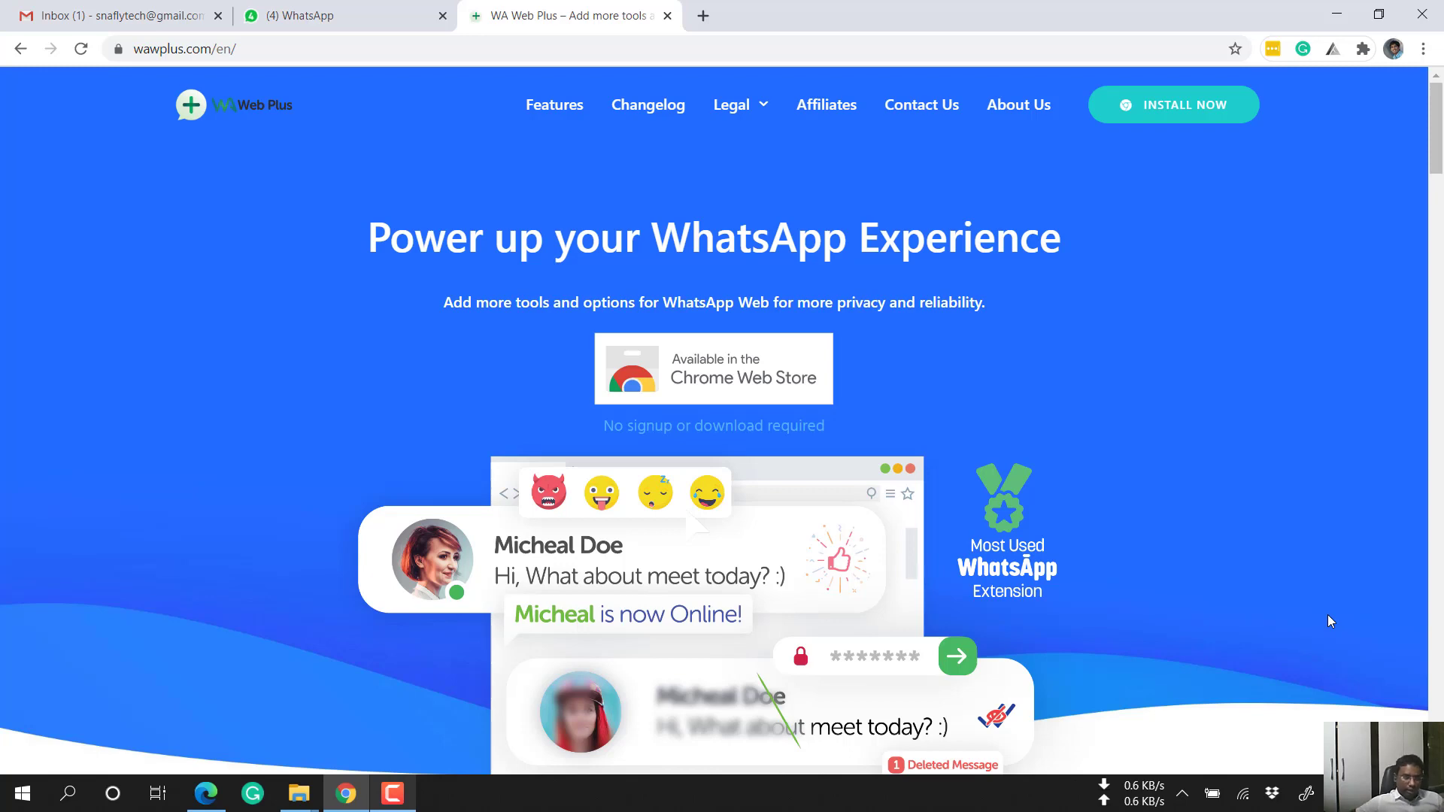
Open the WA Web Plus extension's Chrome Web Store page through the install link on wawplus.com
click(136, 48)
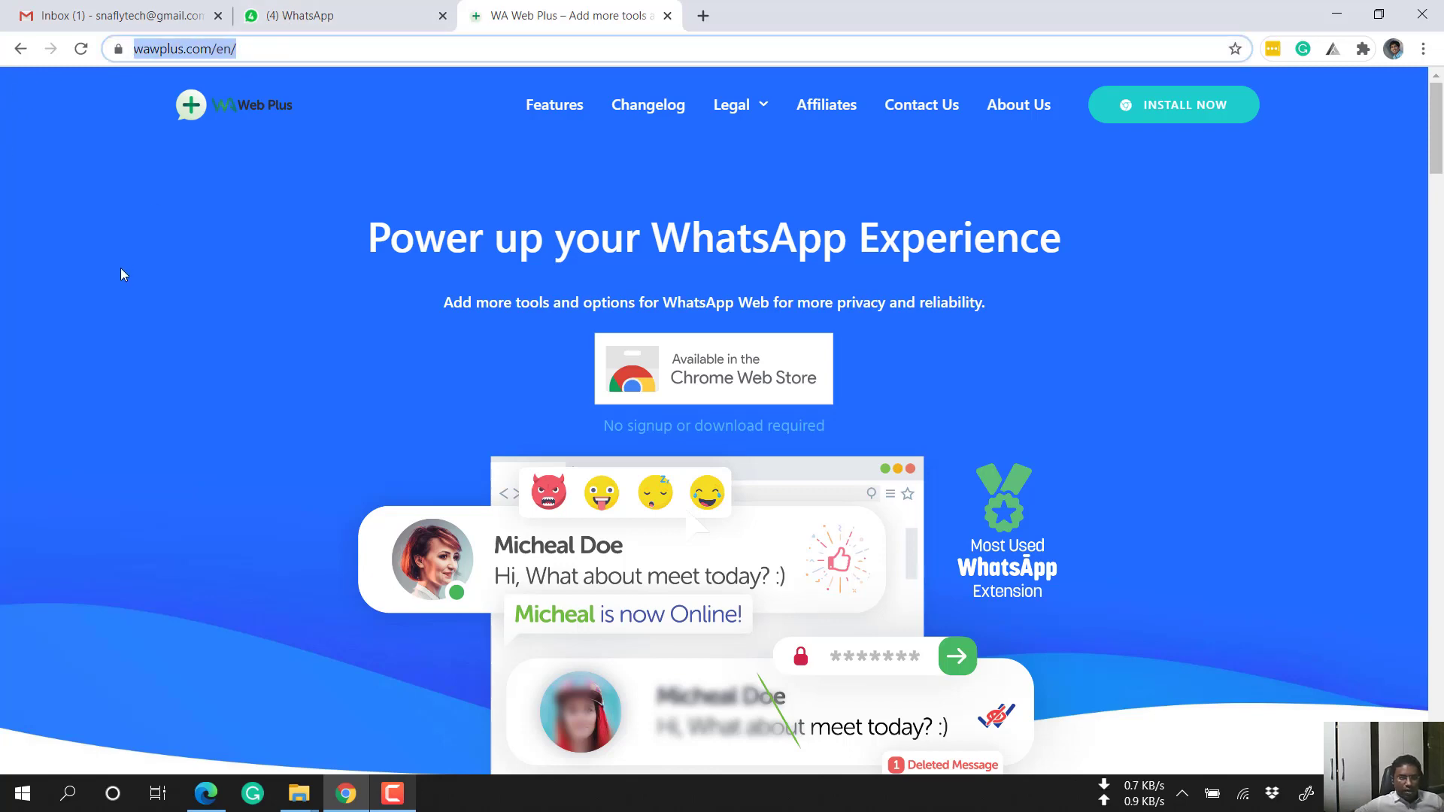
click(149, 331)
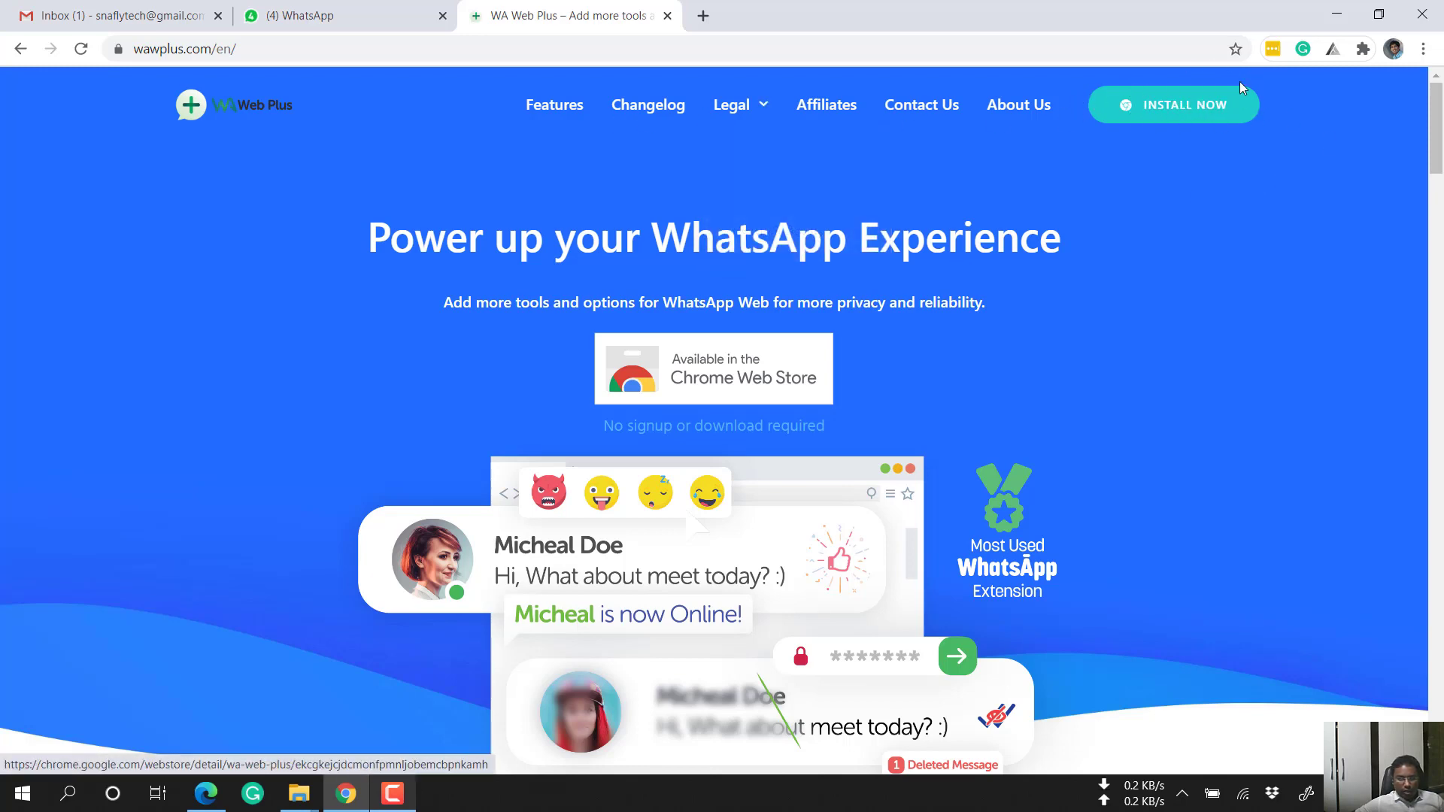
click(1182, 104)
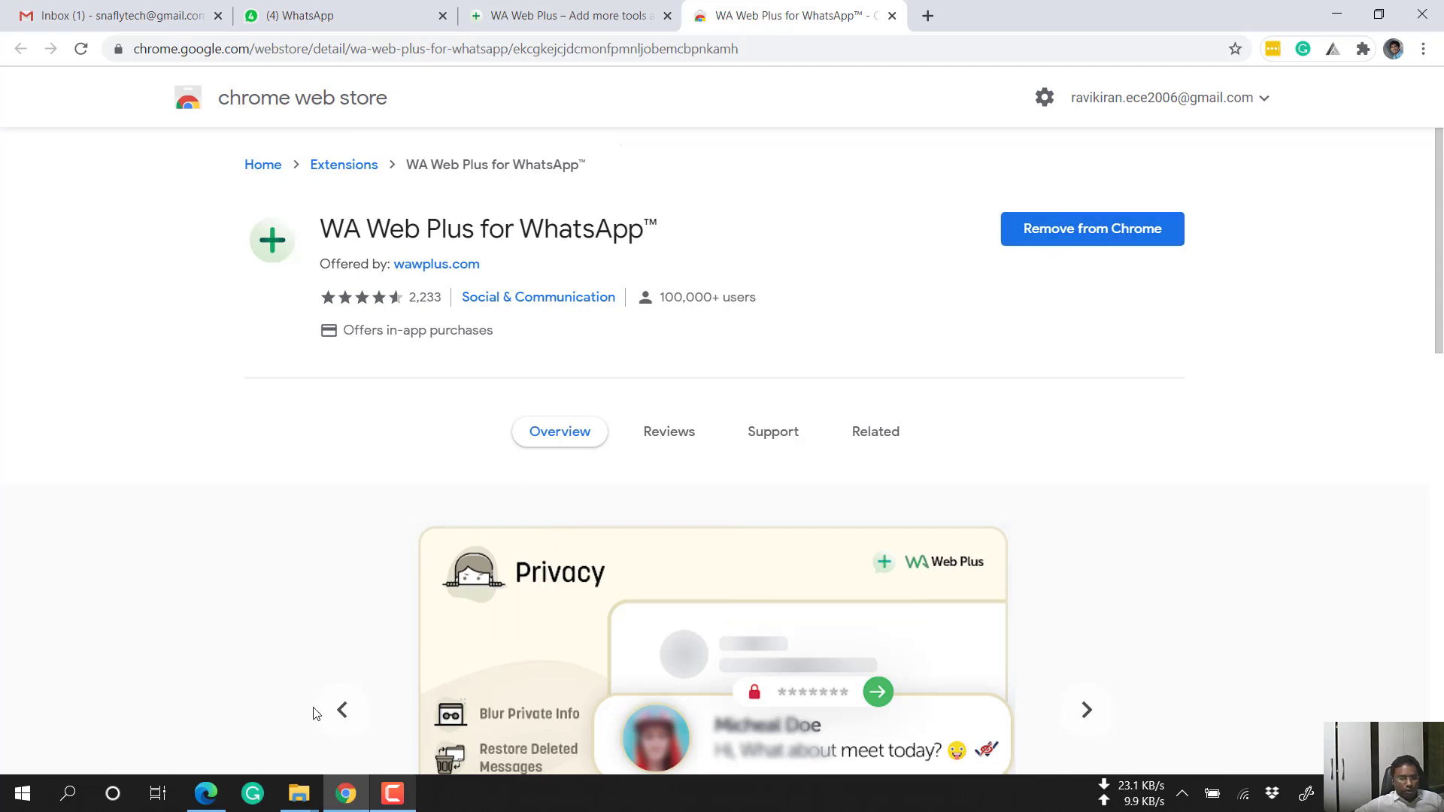
Switch to Microsoft Edge, look at the WA Web Plus extension popup, and minimize Edge to return to Chrome
click(207, 794)
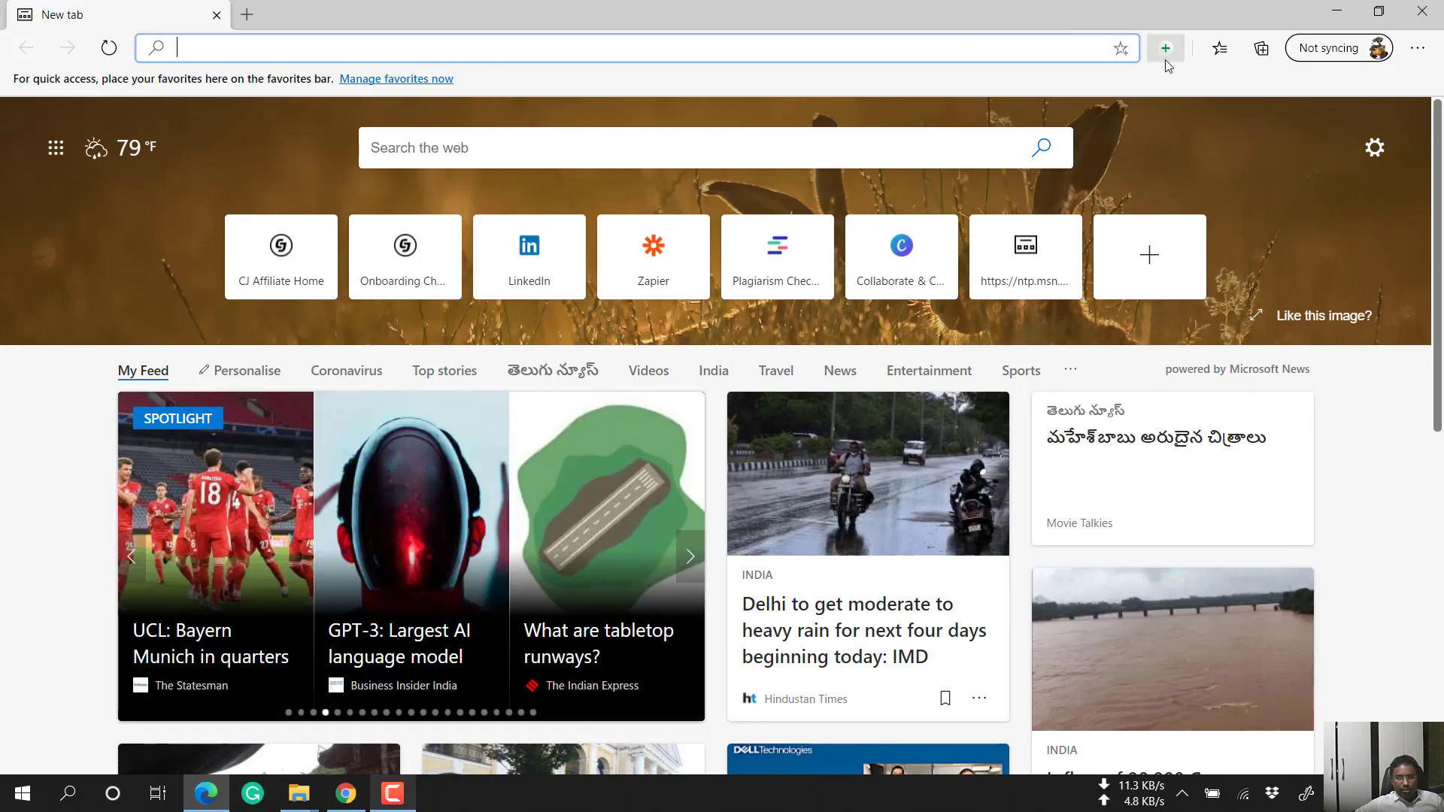
click(1165, 48)
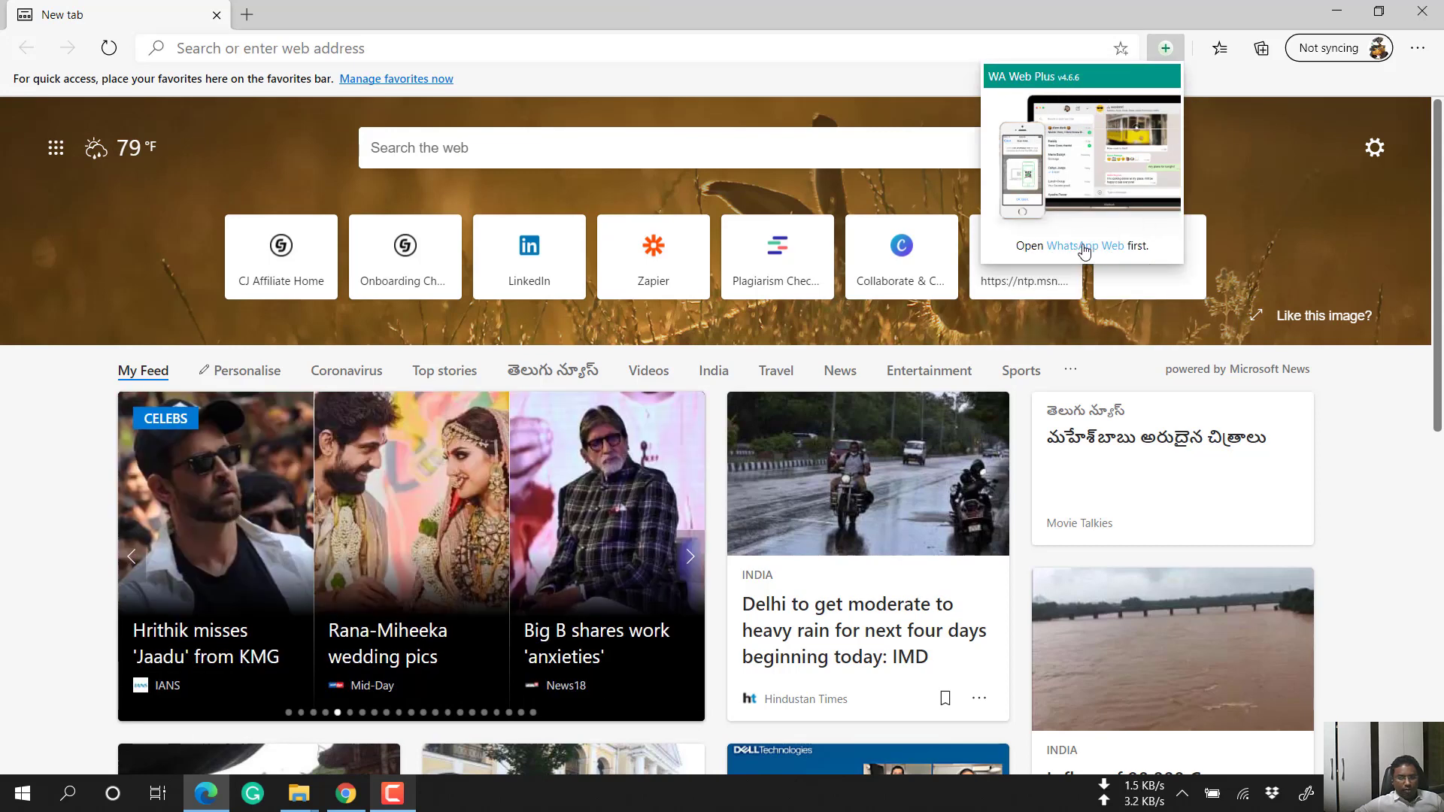
click(1337, 22)
click(1336, 22)
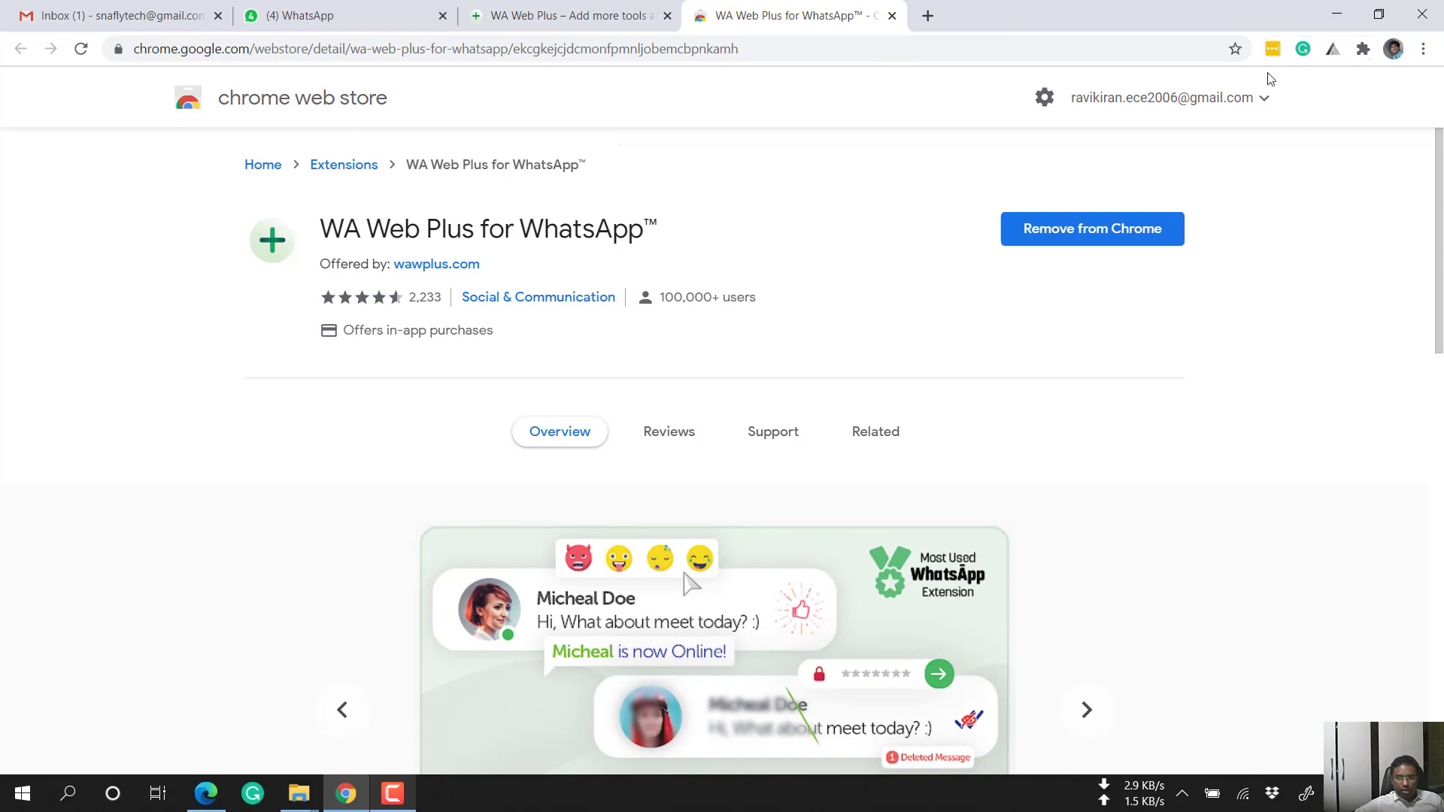
Find WA Web Plus for WhatsApp among the installed Chrome extensions and launch it
click(1363, 50)
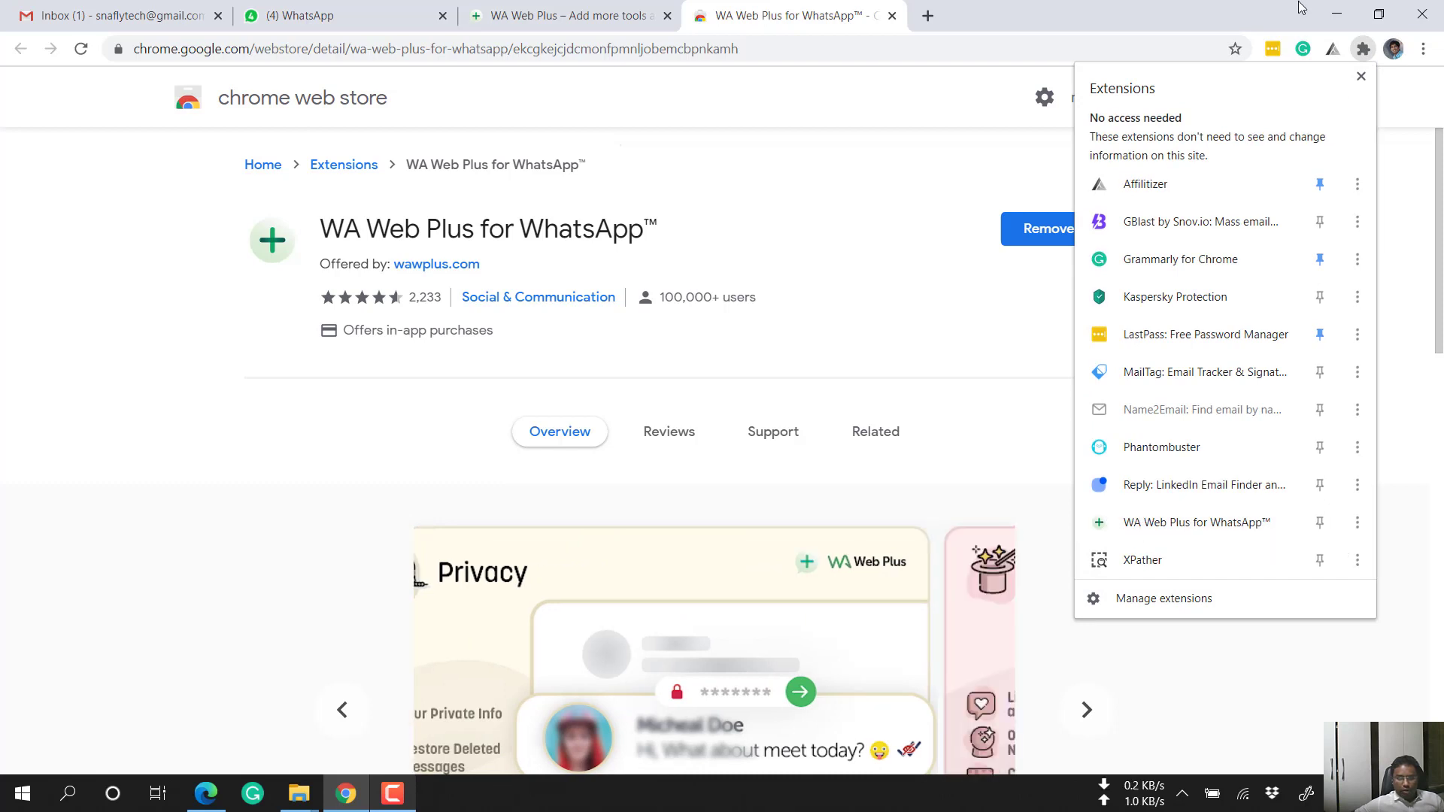
click(1264, 524)
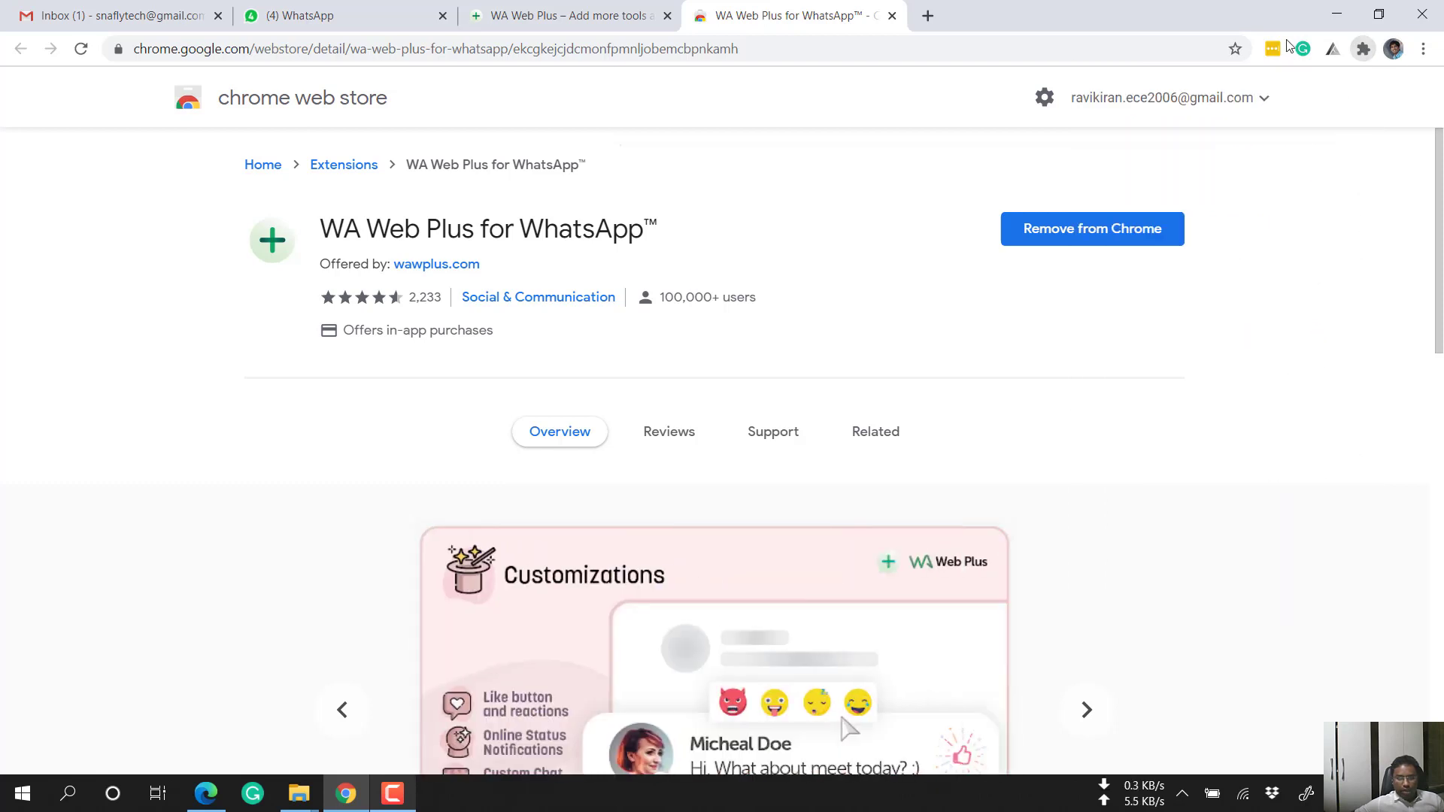
click(1363, 49)
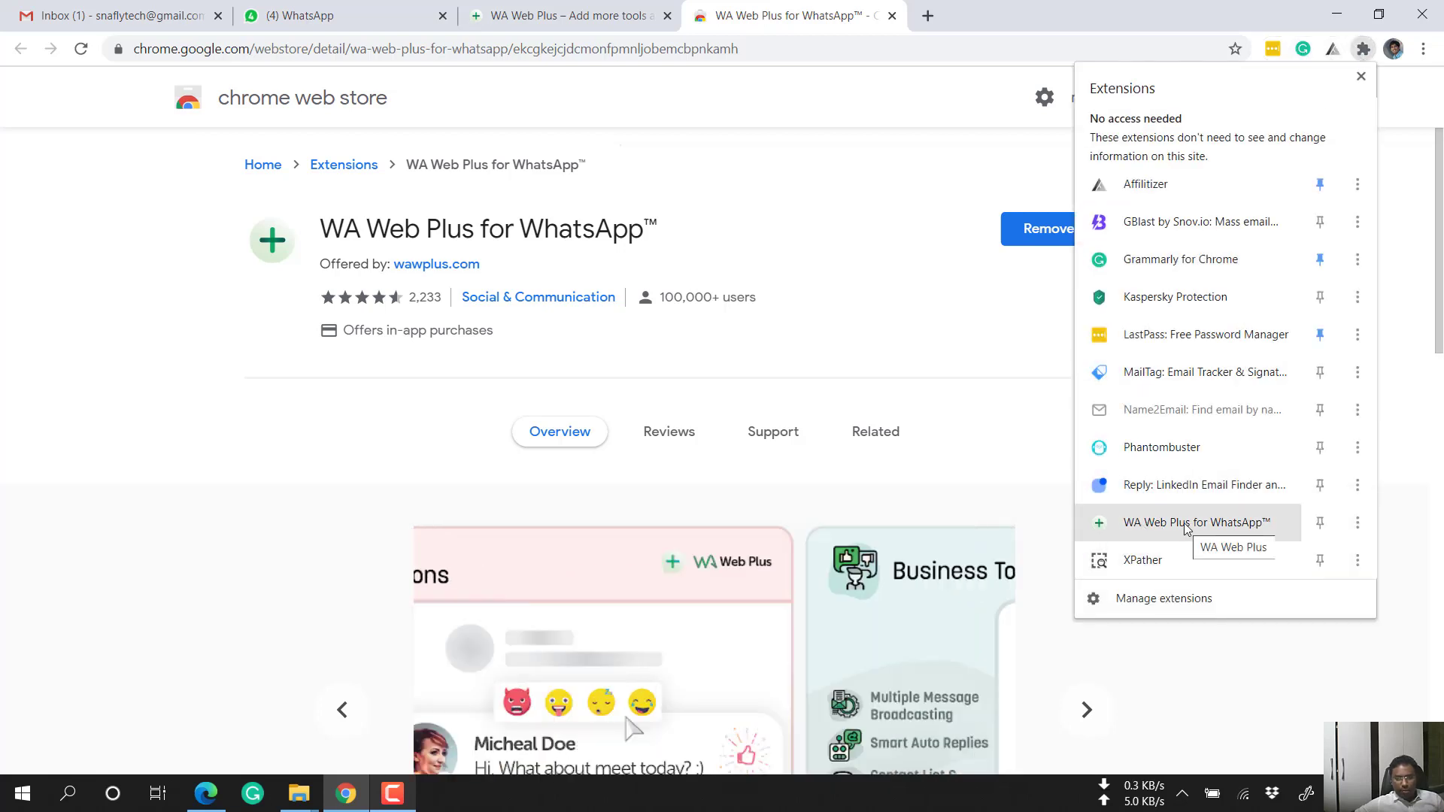
click(1224, 526)
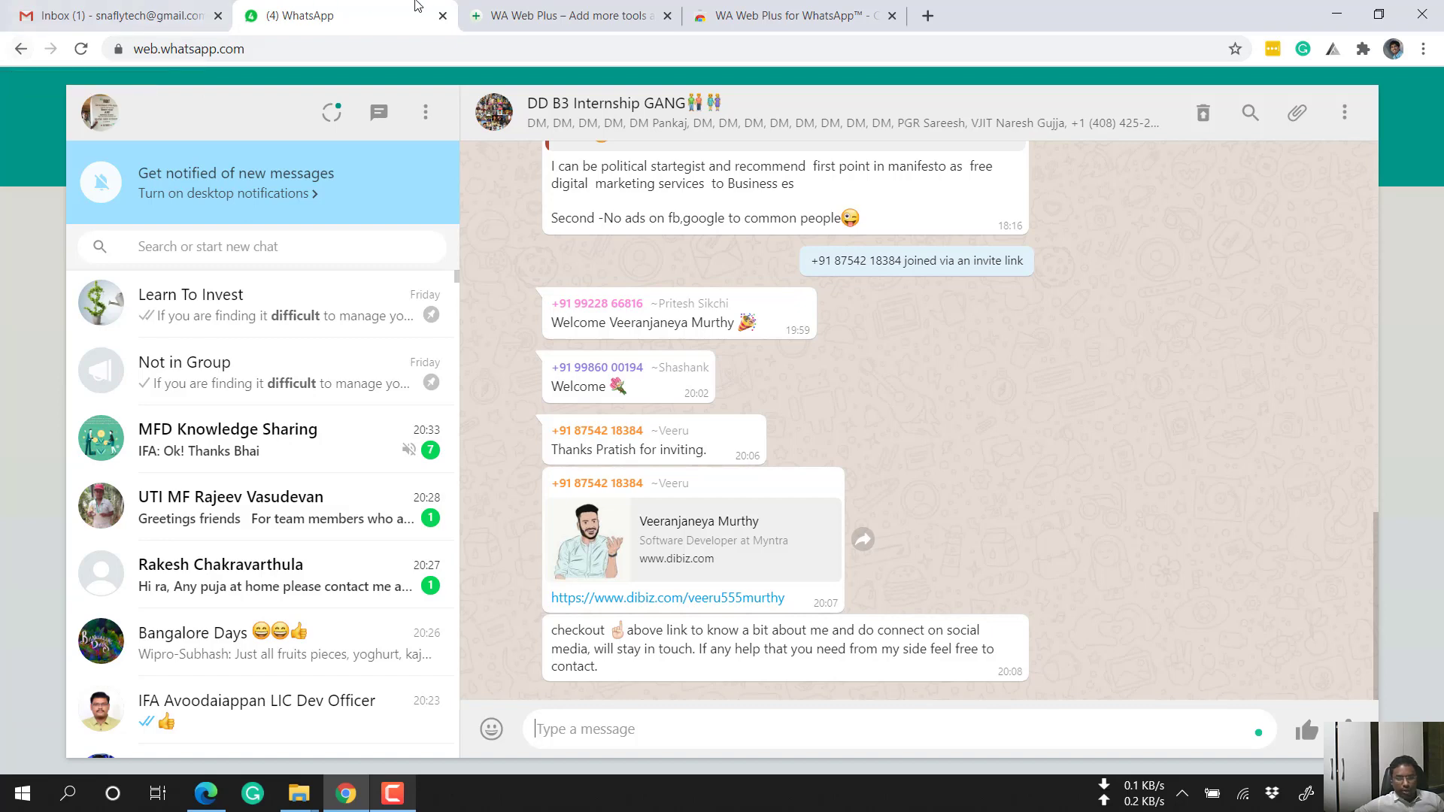
Return to the Chrome Web Store page, highlight the extension's name and open the WA Web Plus popup there
click(735, 9)
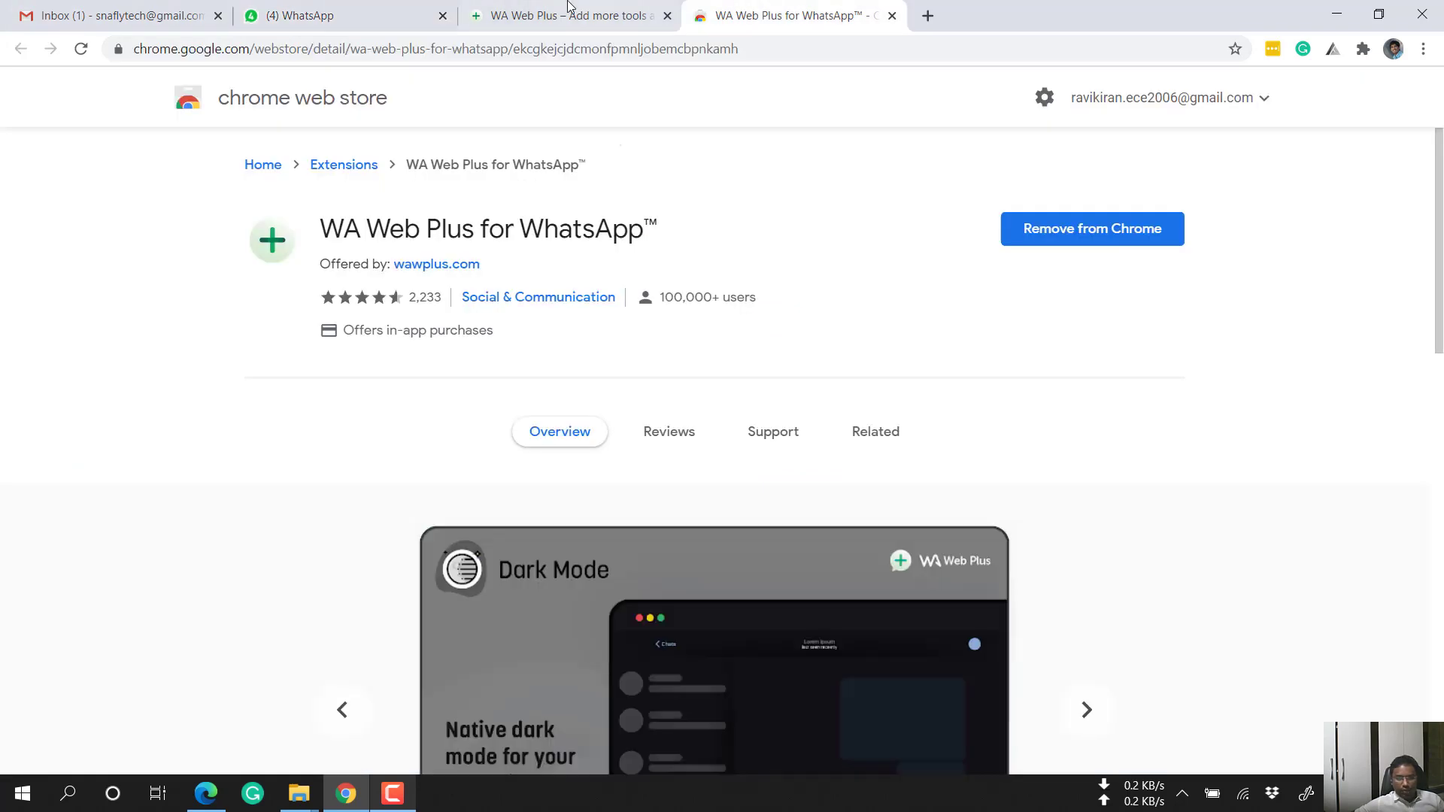
drag(333, 234, 646, 231)
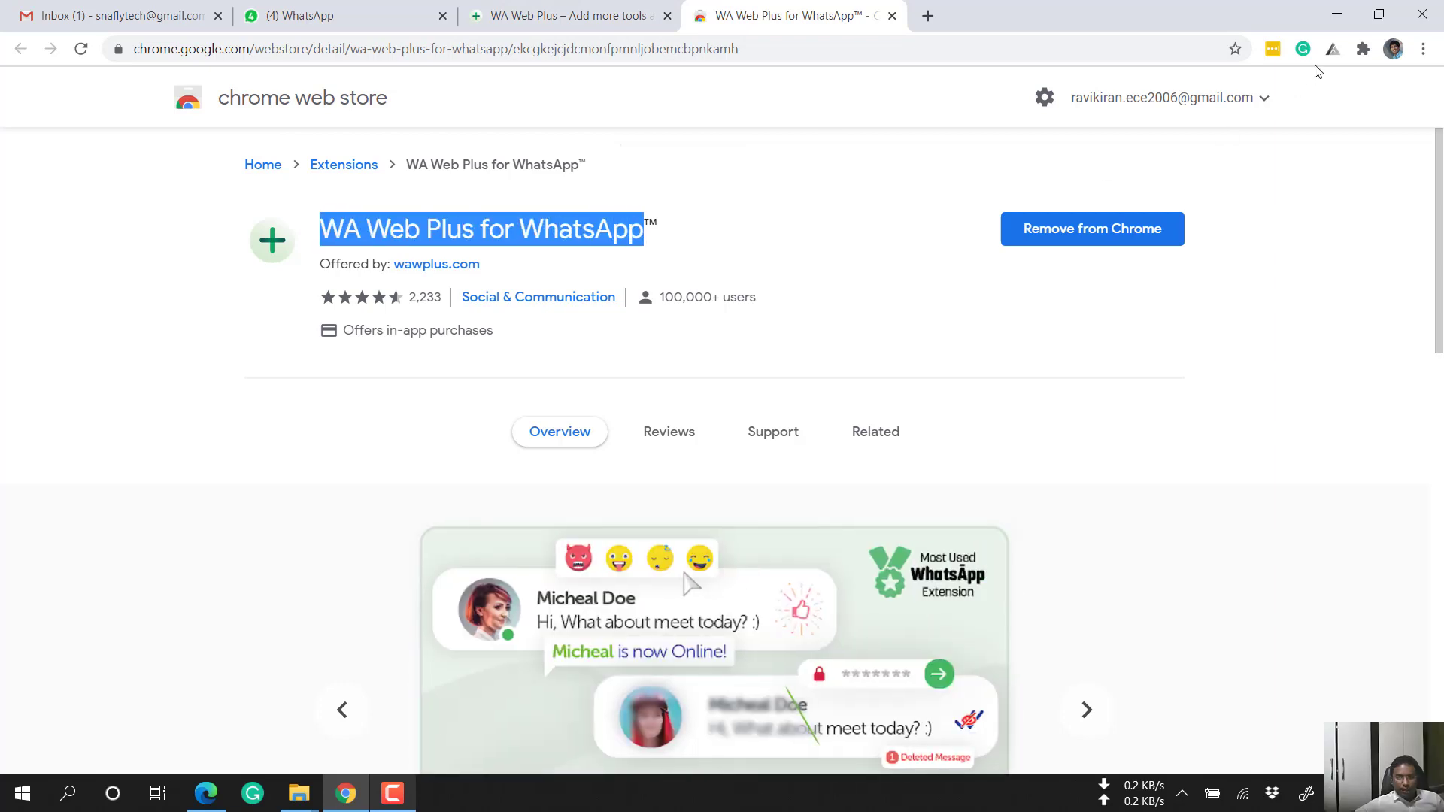
click(1363, 49)
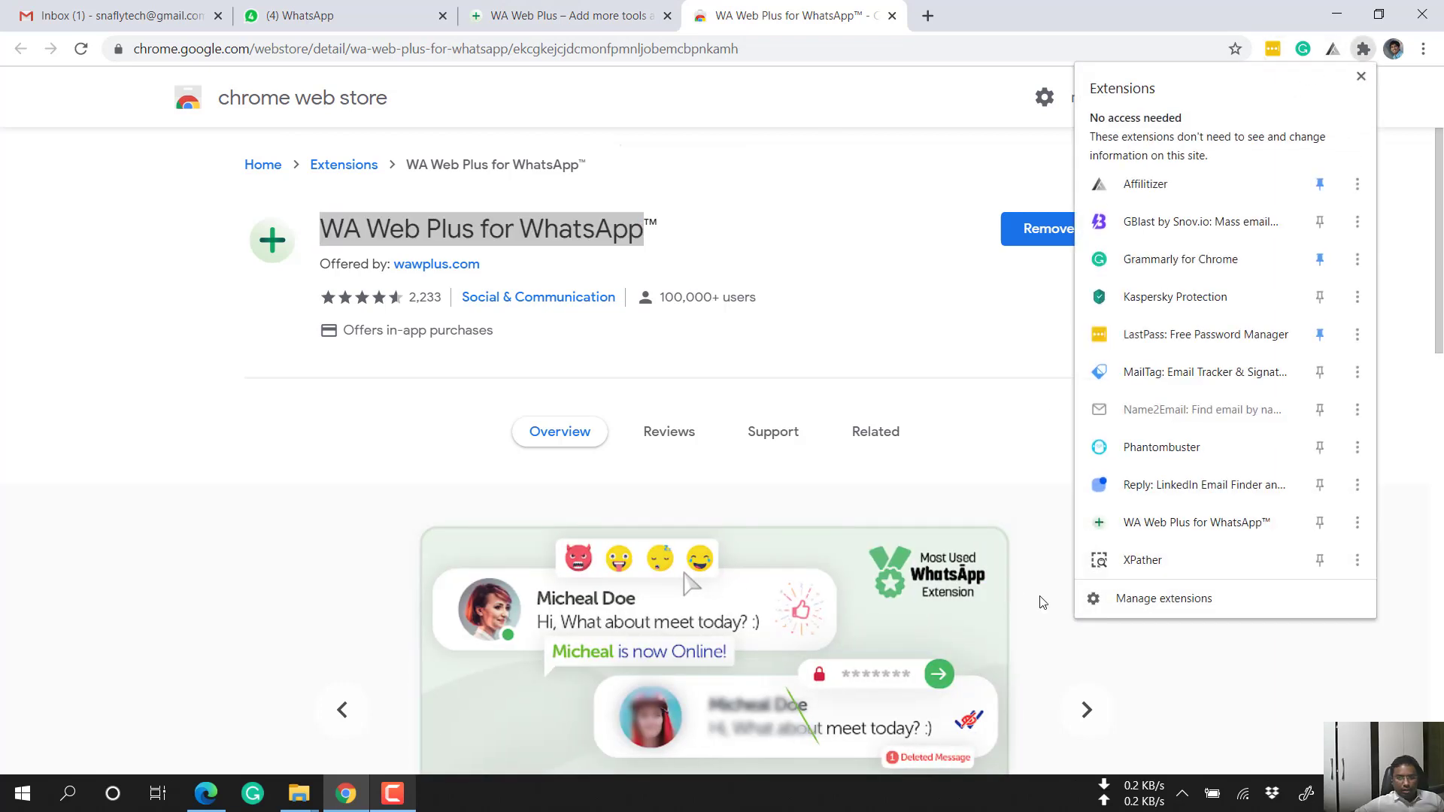
click(1182, 527)
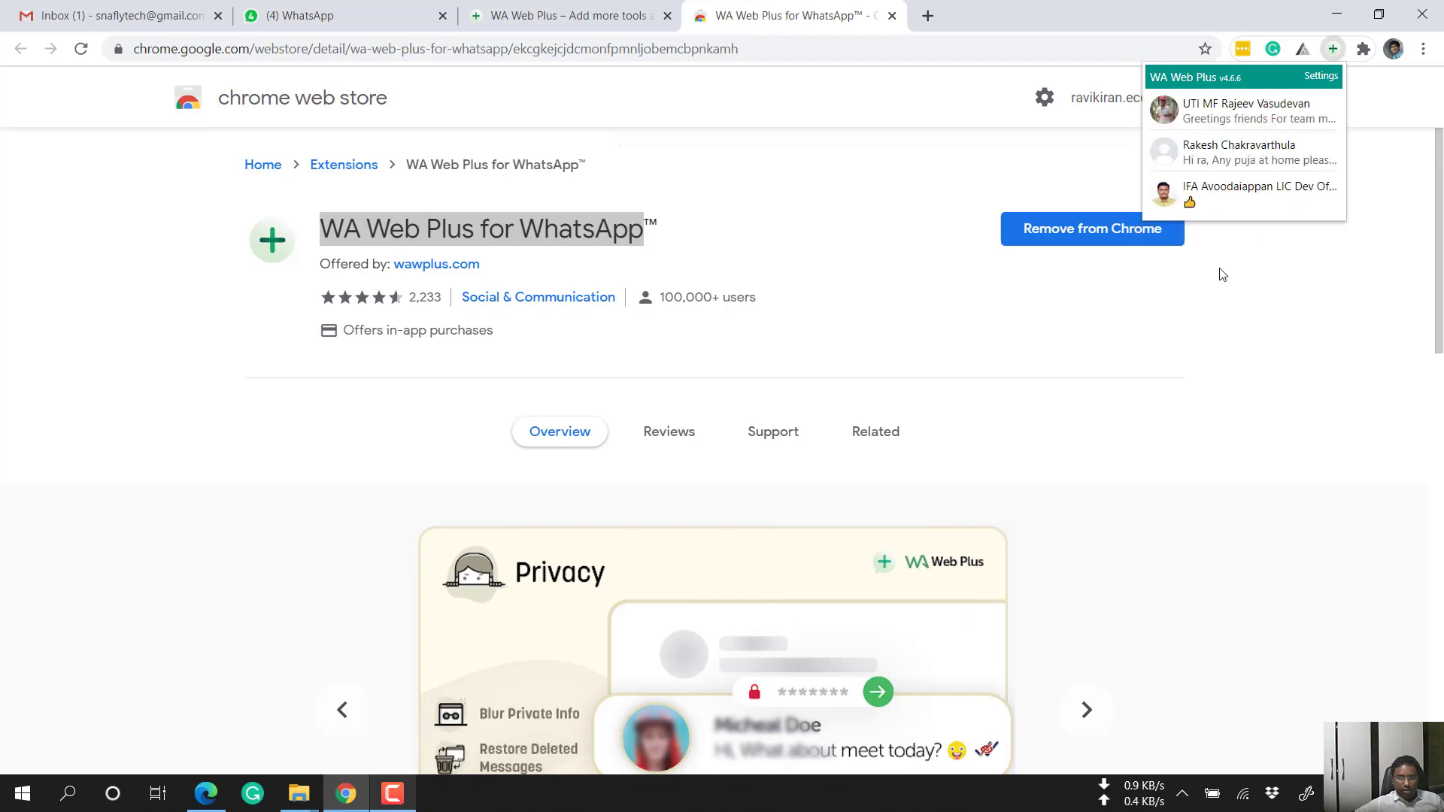
Switch to WhatsApp Web and open the WA Web Plus settings
click(348, 6)
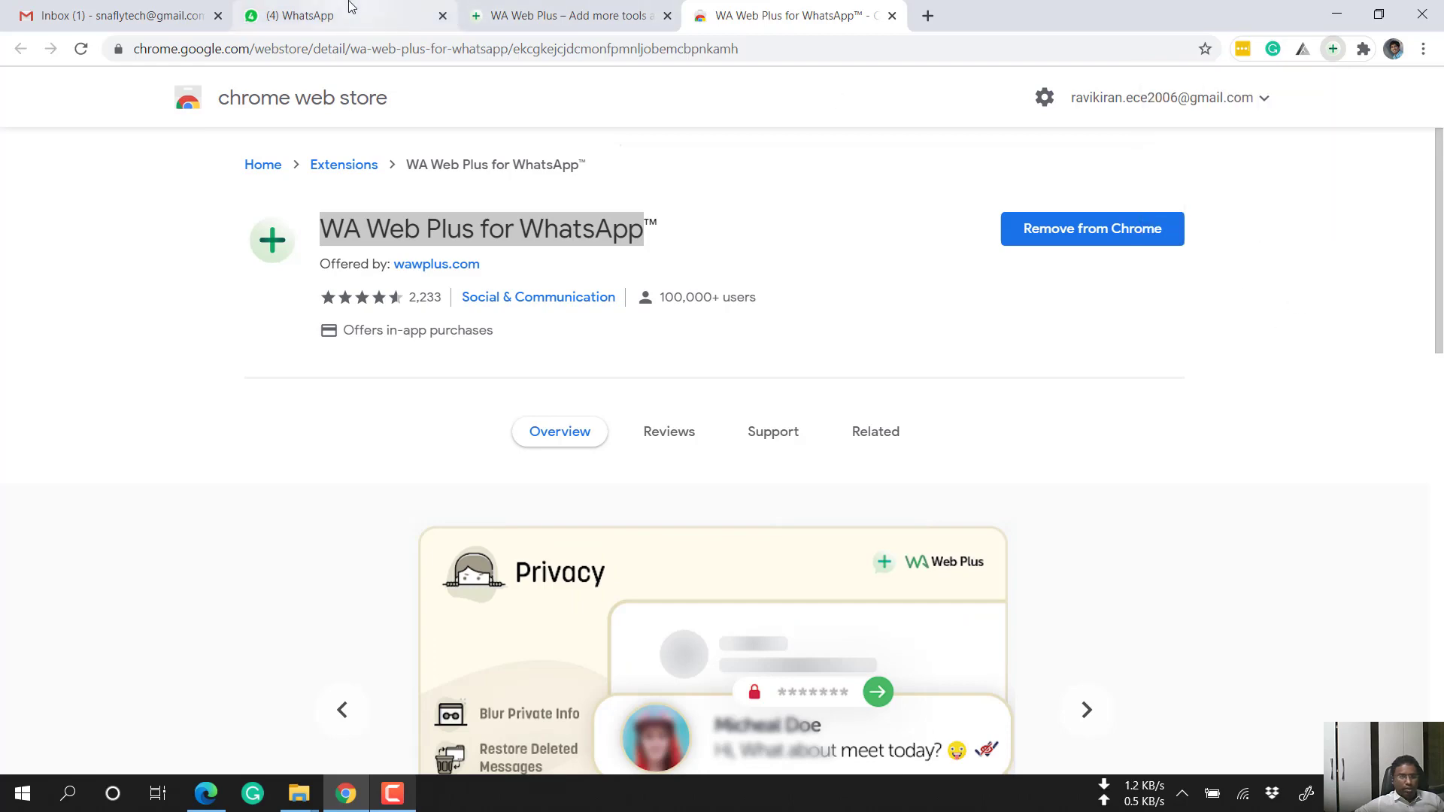
click(349, 6)
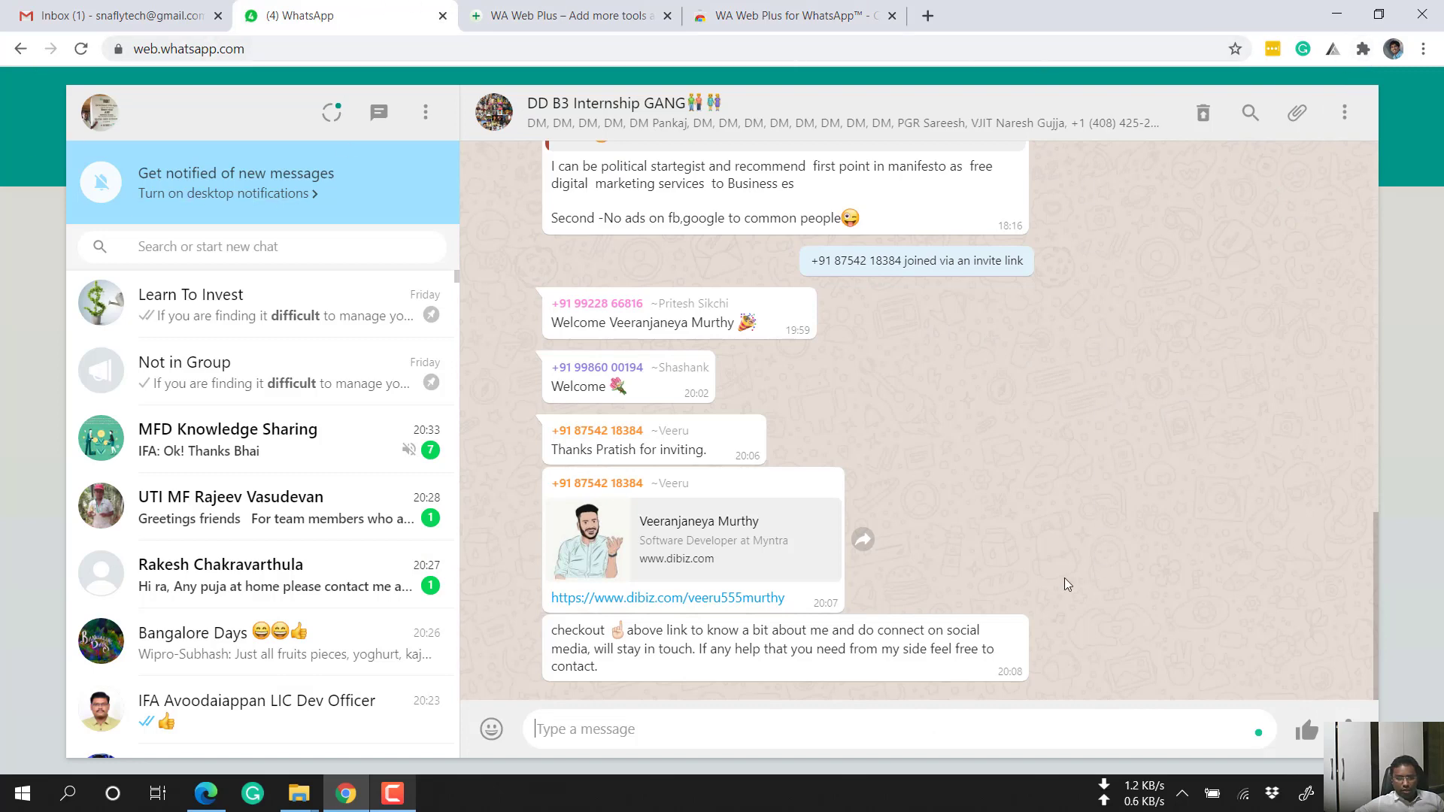
click(1363, 49)
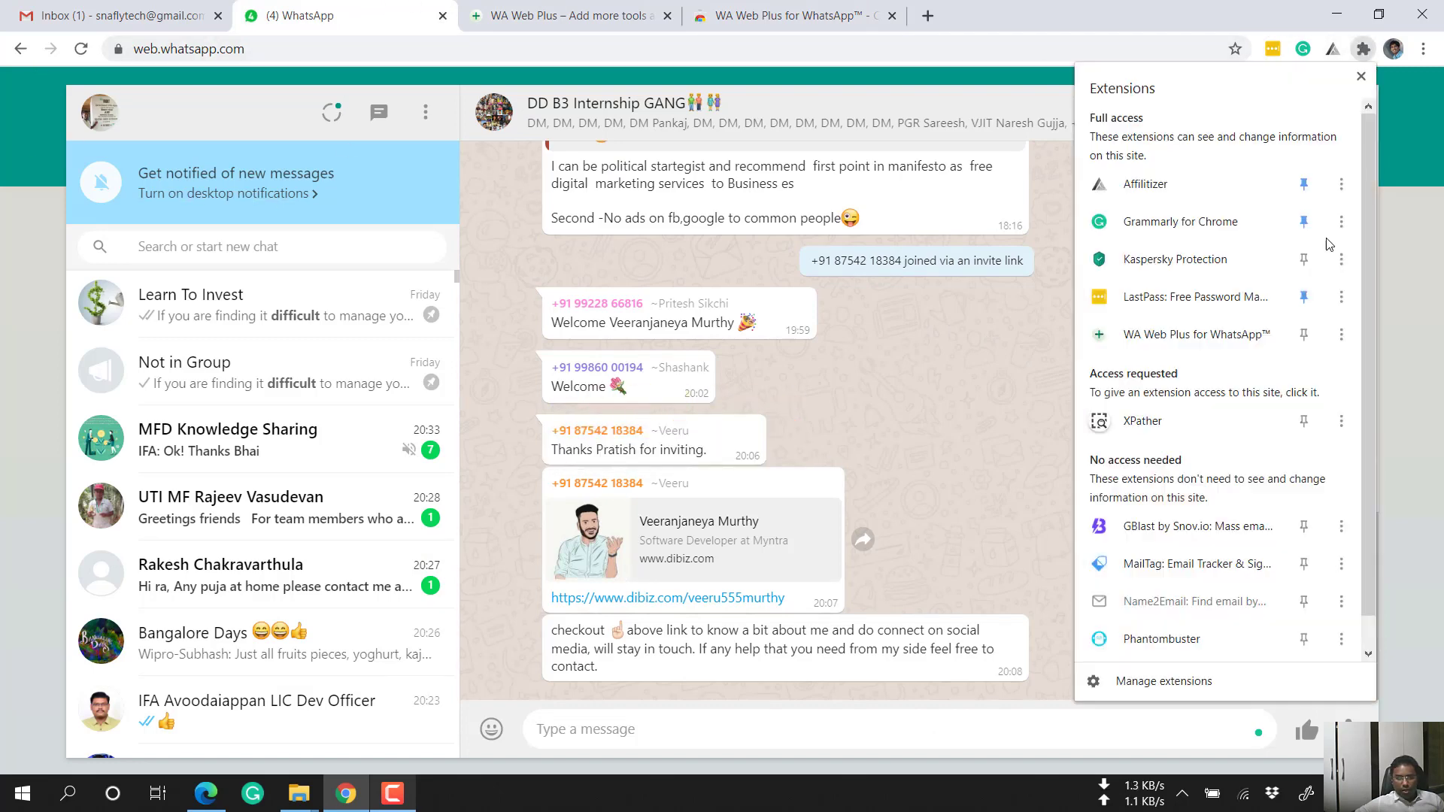
click(1199, 343)
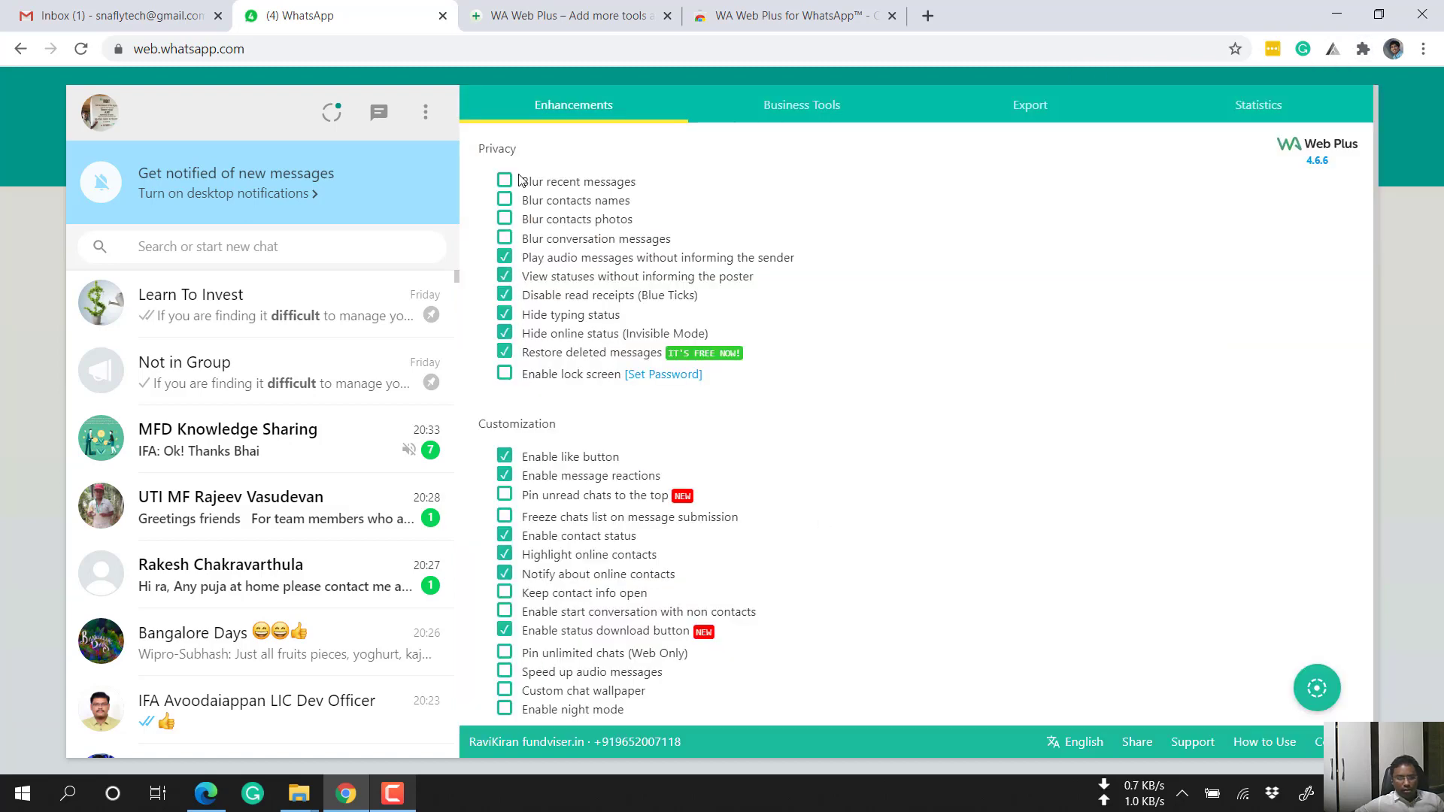
Enable the three privacy options that blur recent messages, contacts names and contacts photos
click(505, 181)
click(544, 201)
click(541, 219)
Turn off the active privacy options from audio message playback through restoring deleted messages, and all active customization options
click(538, 257)
click(546, 277)
click(545, 296)
click(545, 314)
click(545, 334)
click(546, 353)
click(546, 457)
click(546, 476)
click(546, 535)
click(548, 555)
click(548, 574)
click(547, 631)
scroll(728, 645, down, 1)
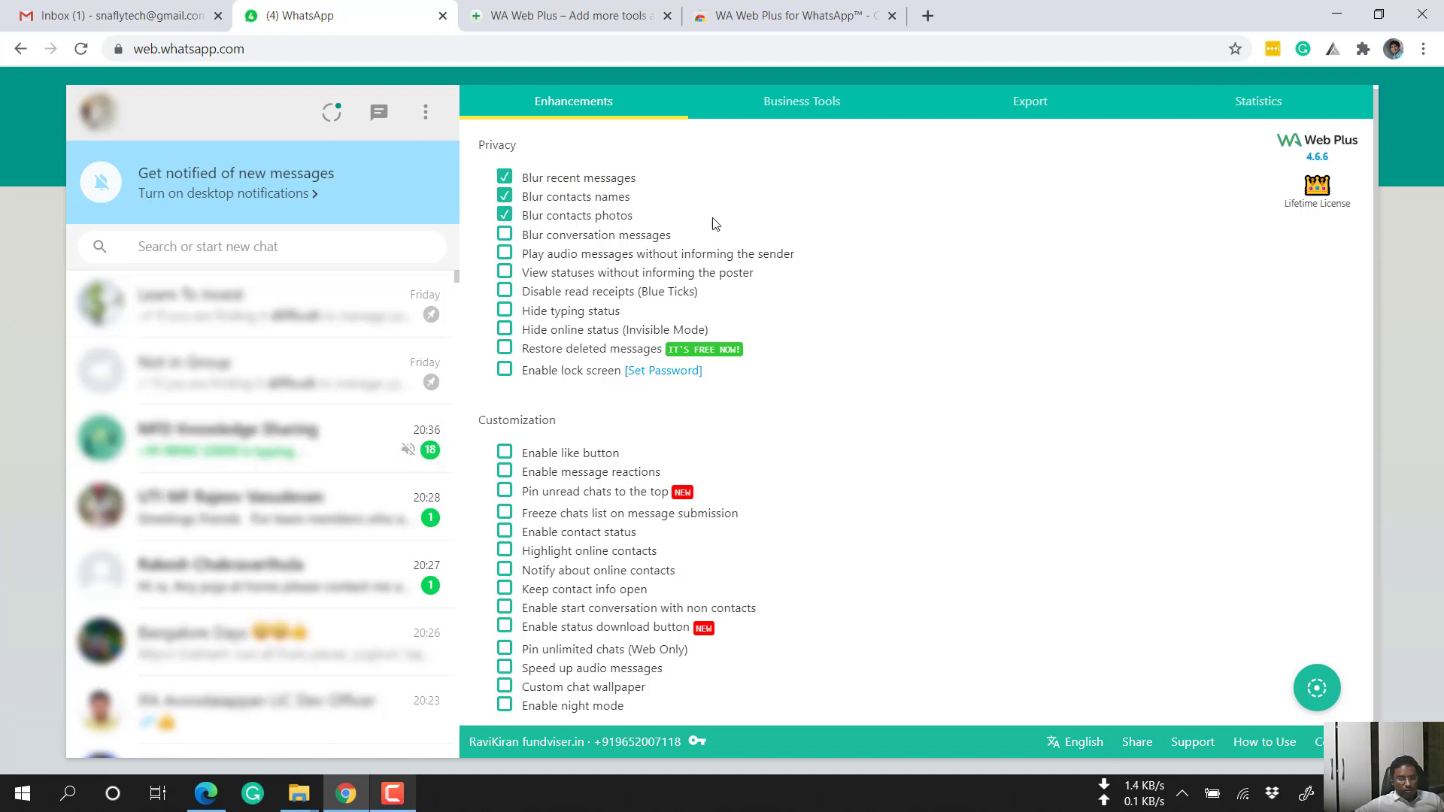
Turn off blurring of contacts photos, recent messages and contacts names
click(588, 220)
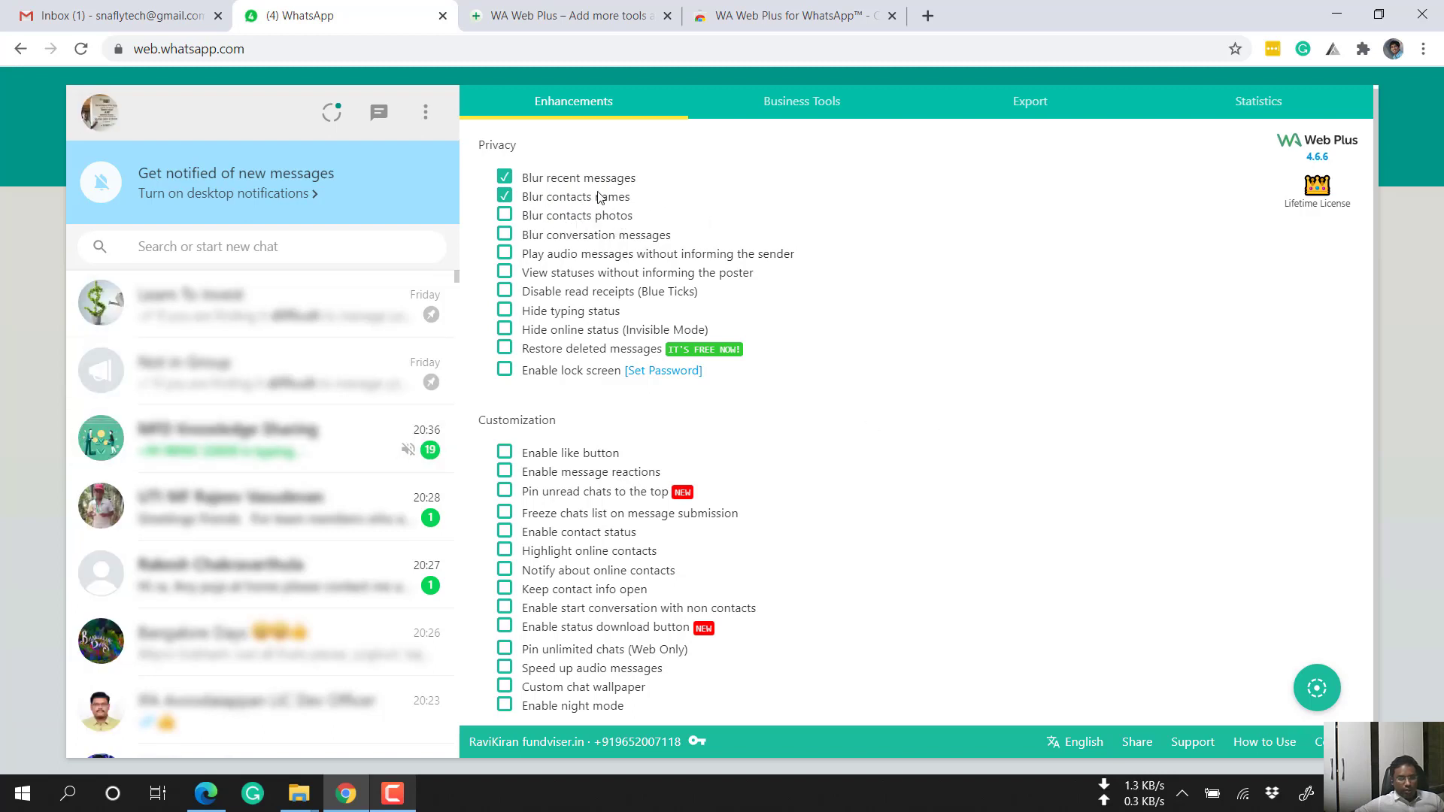
click(601, 180)
click(602, 200)
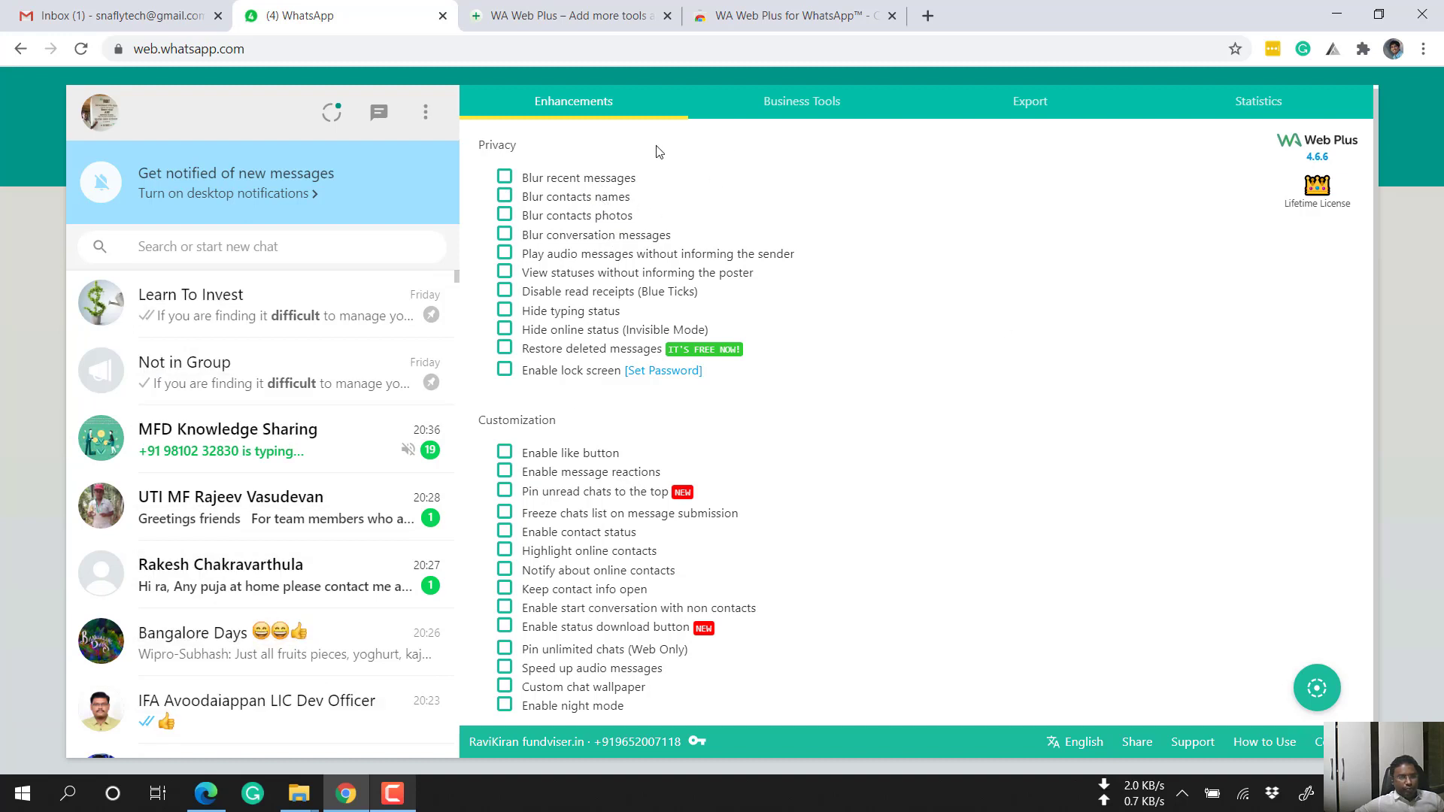
Turn on Blur recent messages, Blur contacts names and Blur contacts photos one by one, toggling the photo blur for comparison
click(550, 182)
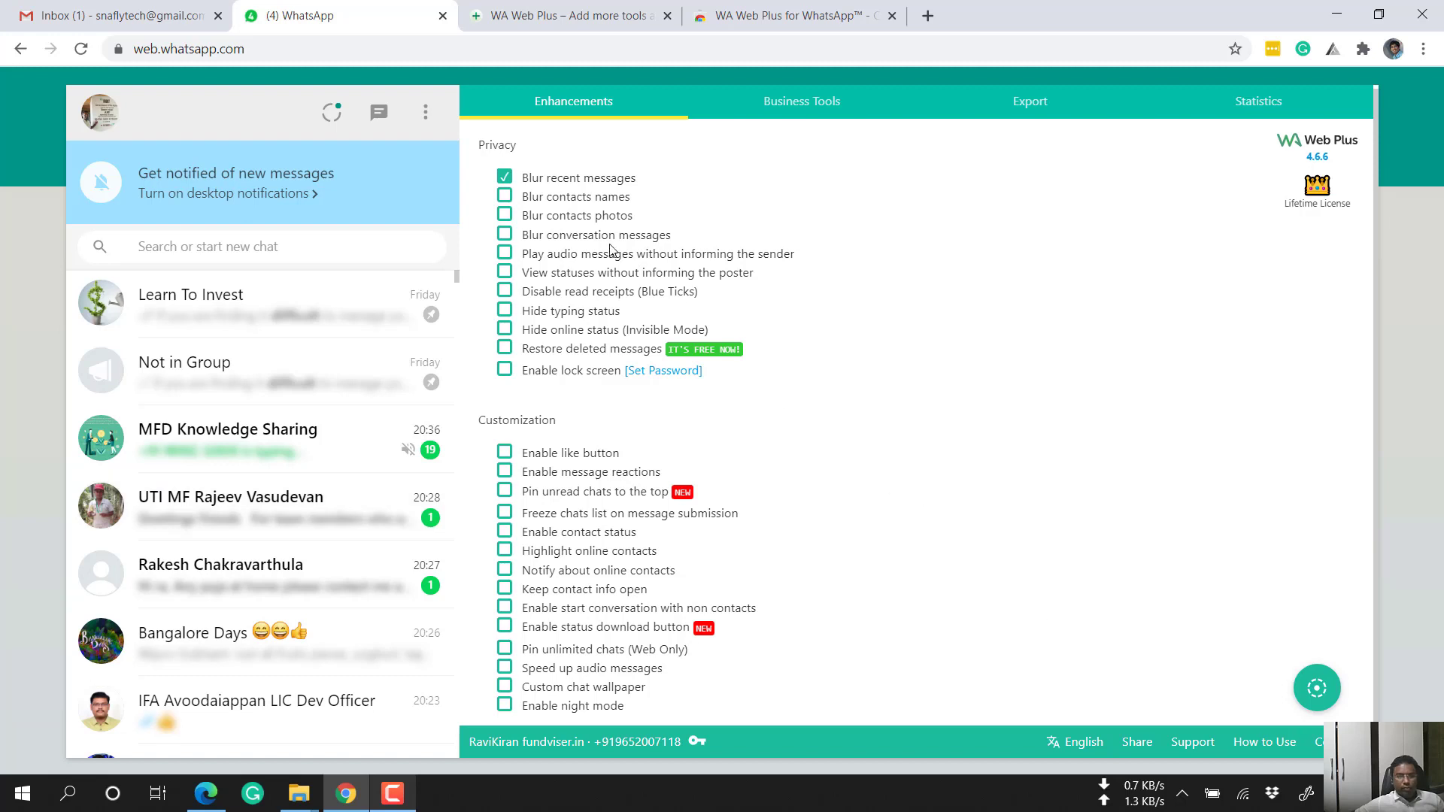
click(557, 197)
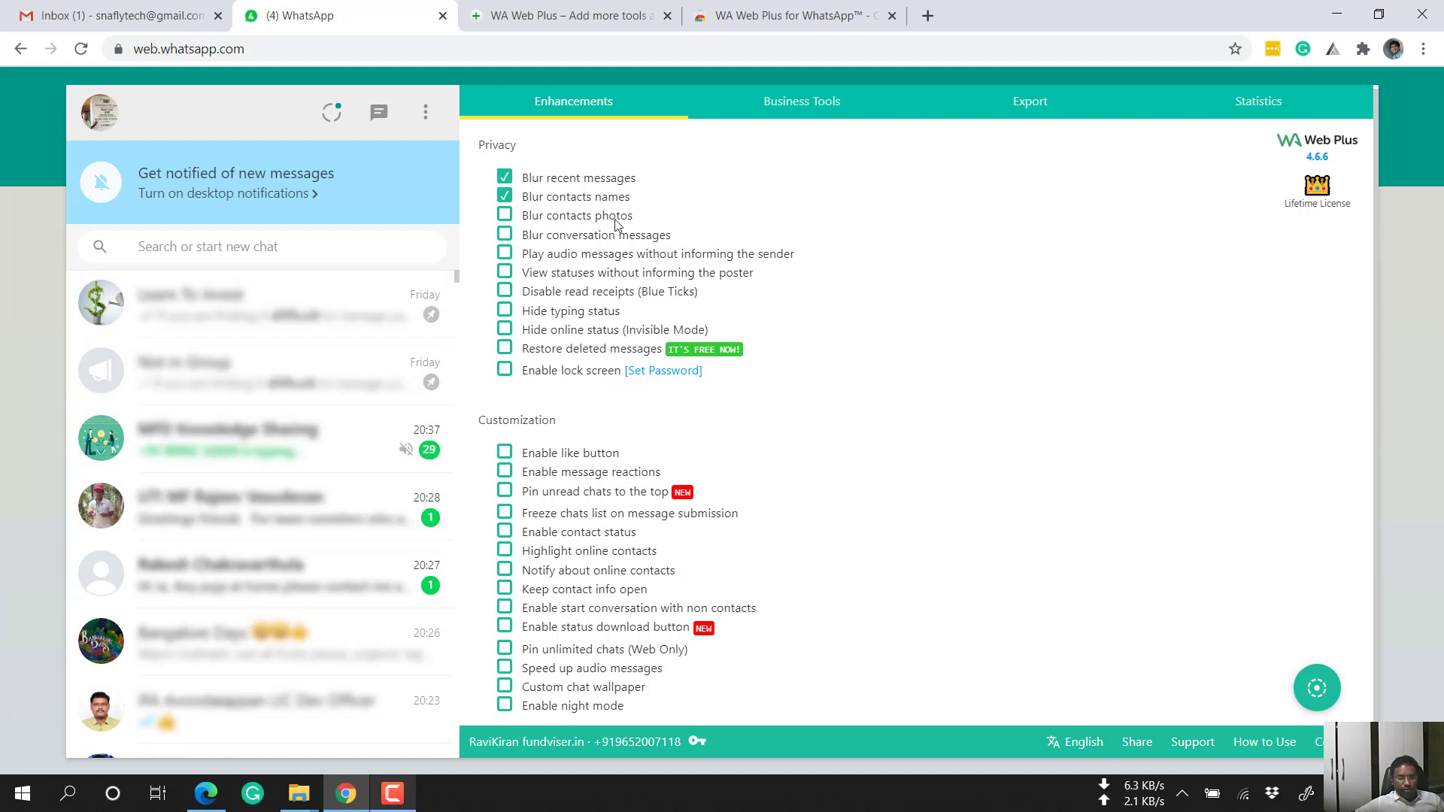
click(576, 221)
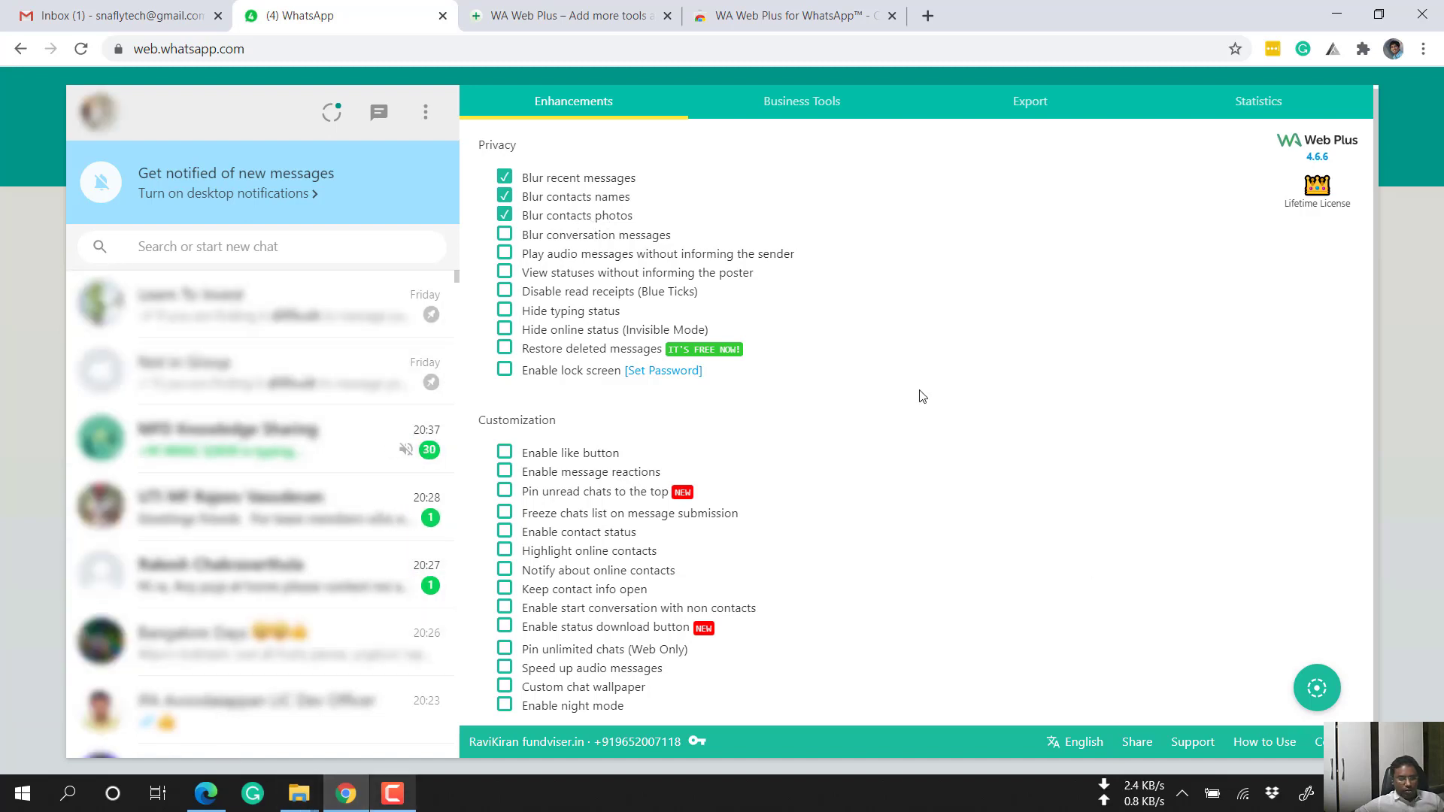
click(612, 221)
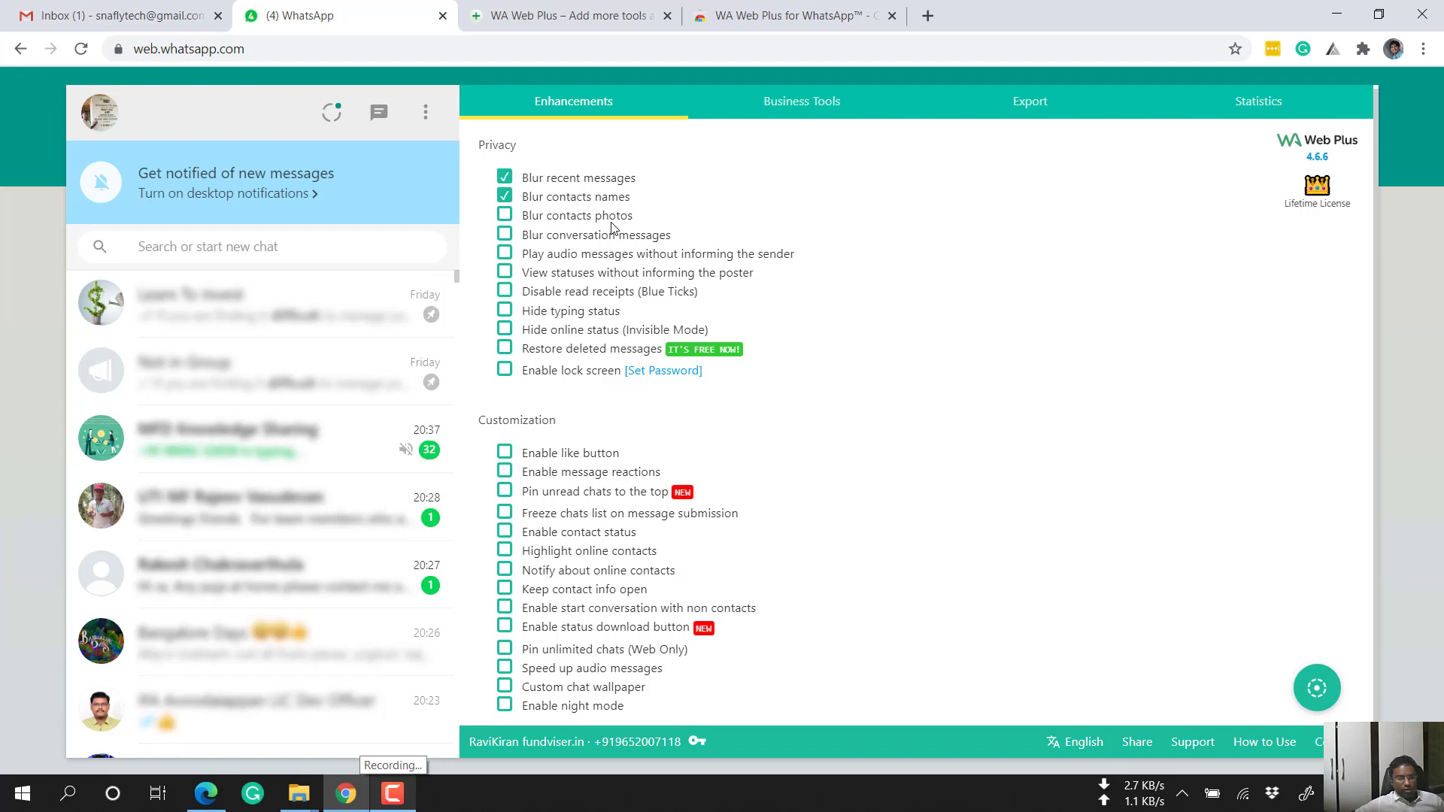
click(613, 224)
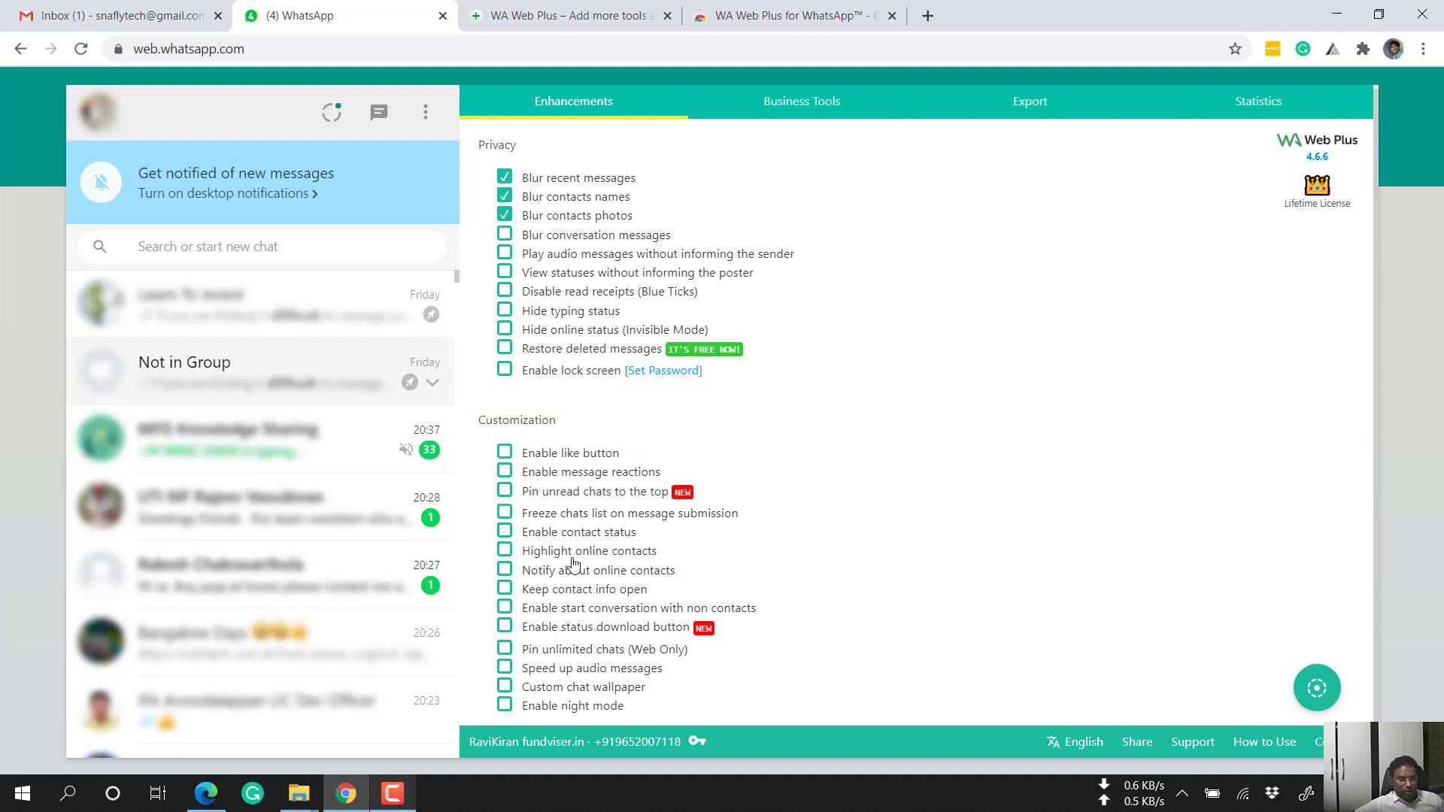
Open the Not in Group chat to check how its conversation messages are displayed
click(419, 513)
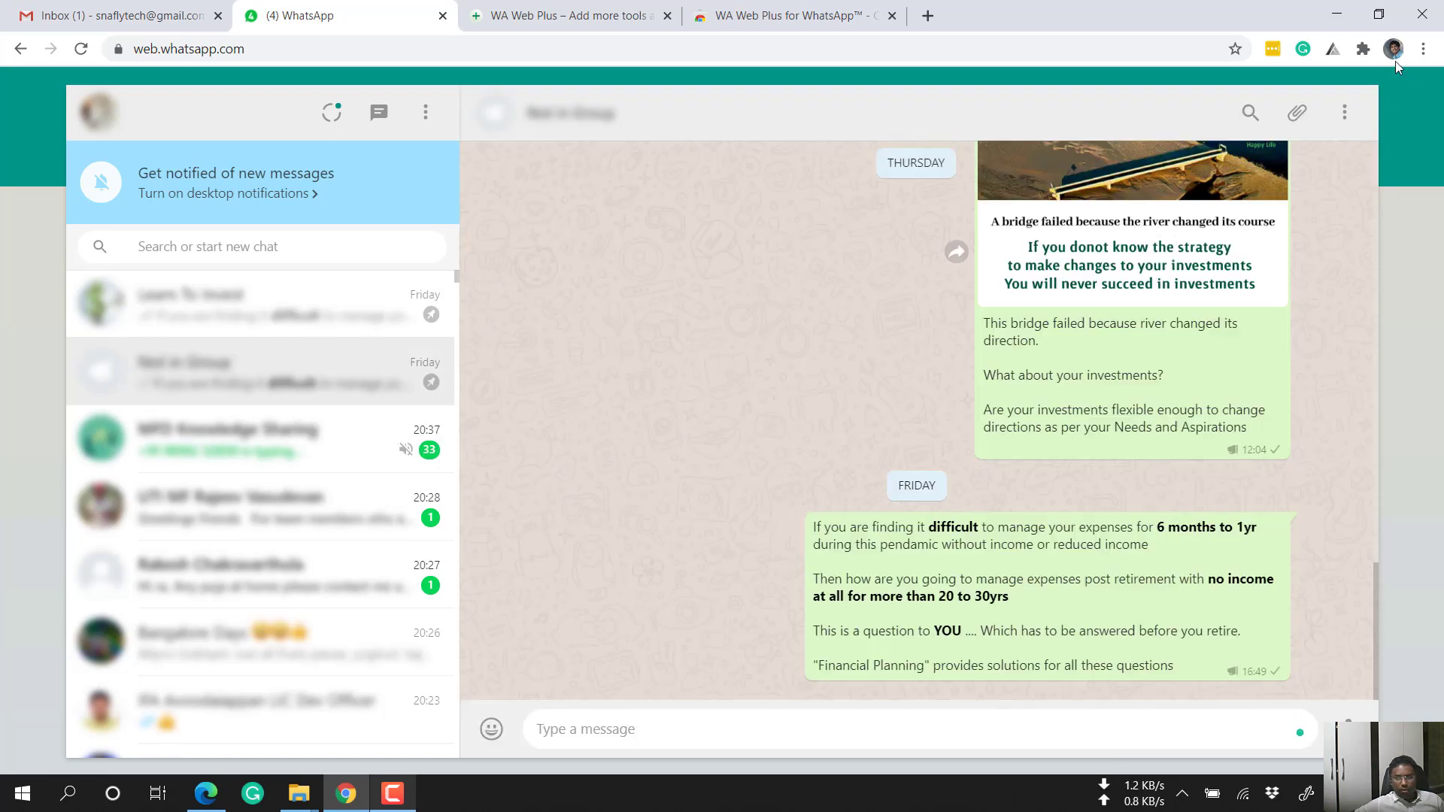
click(1364, 49)
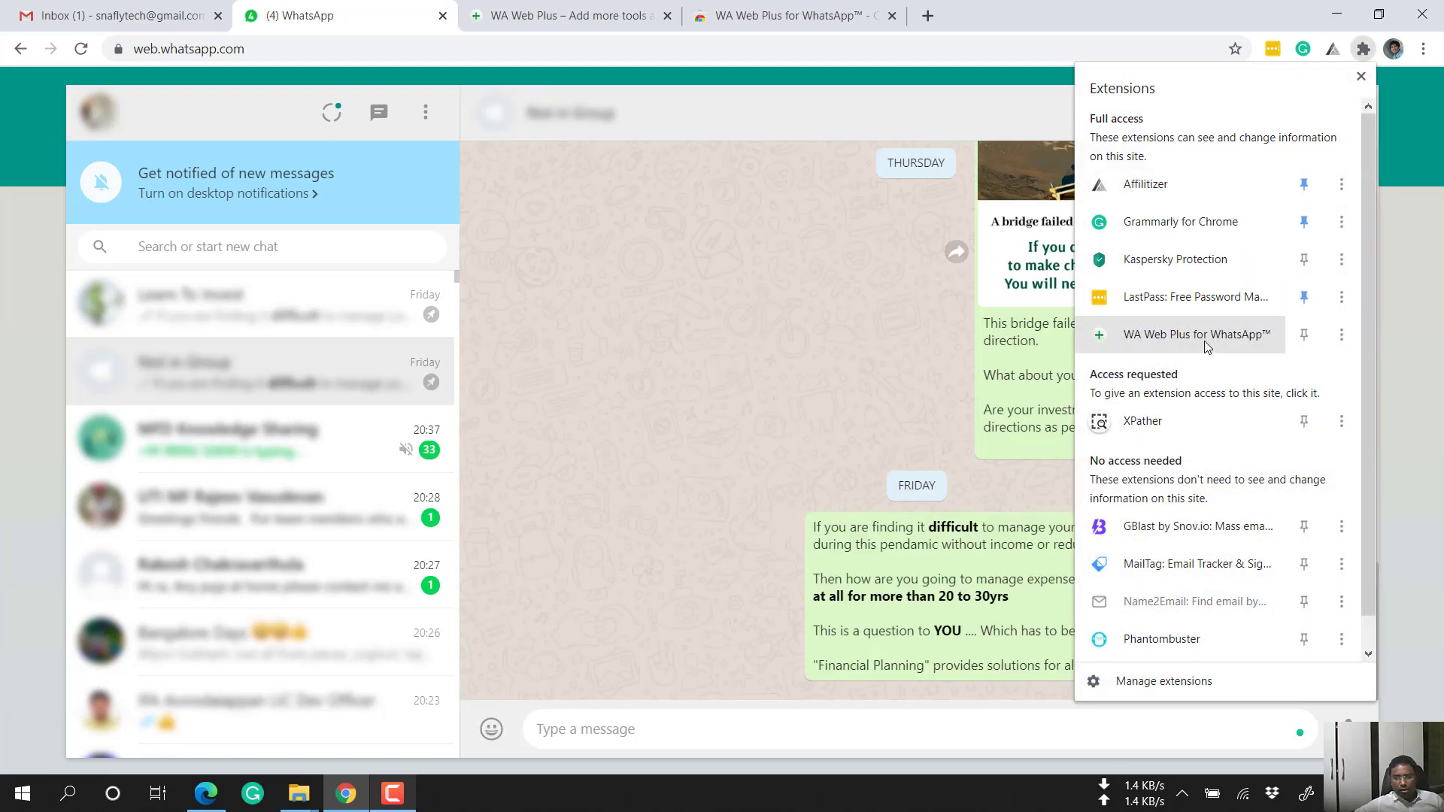
click(714, 382)
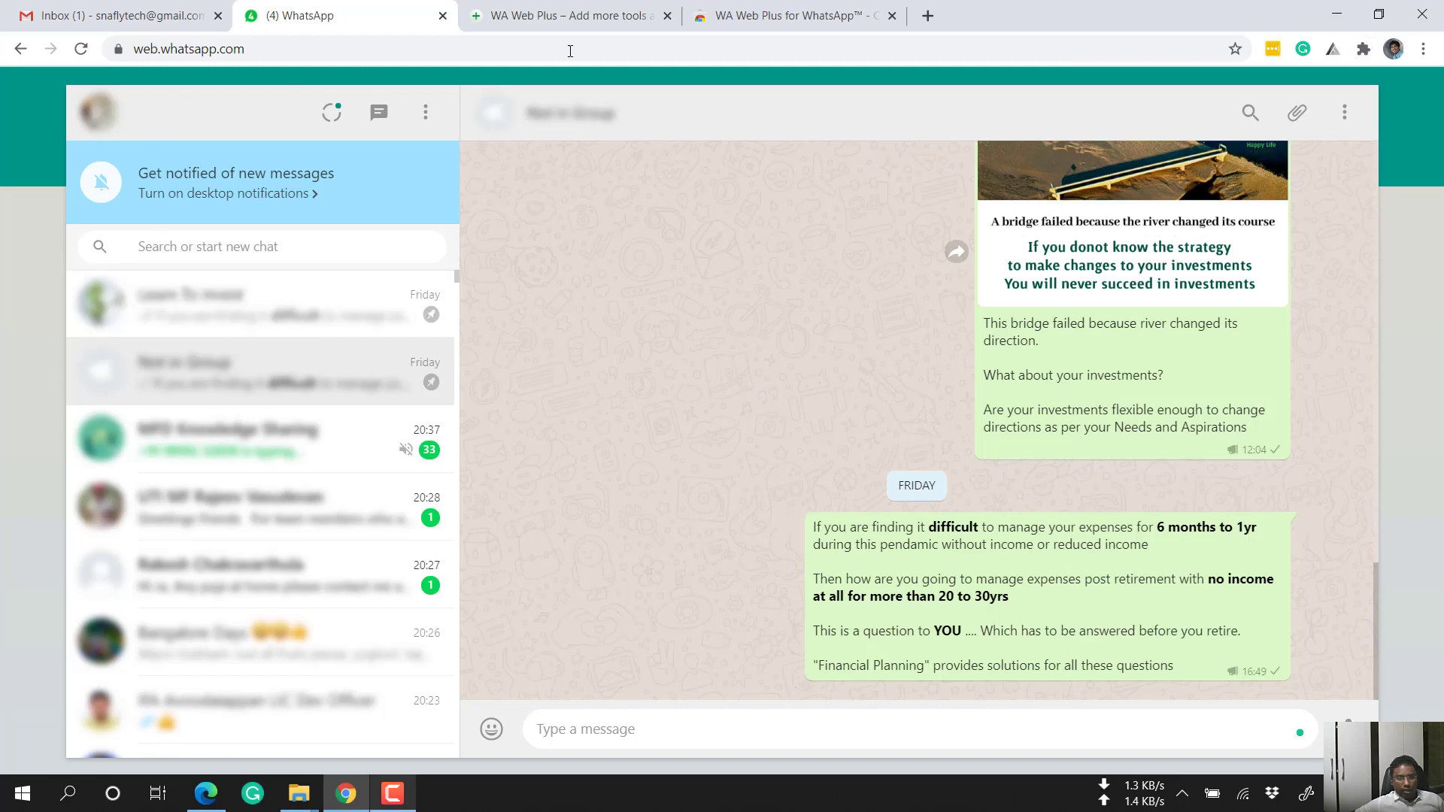
Enable Blur conversation messages in the WA Web Plus settings and check the effect in the Not in Group chat
click(1363, 49)
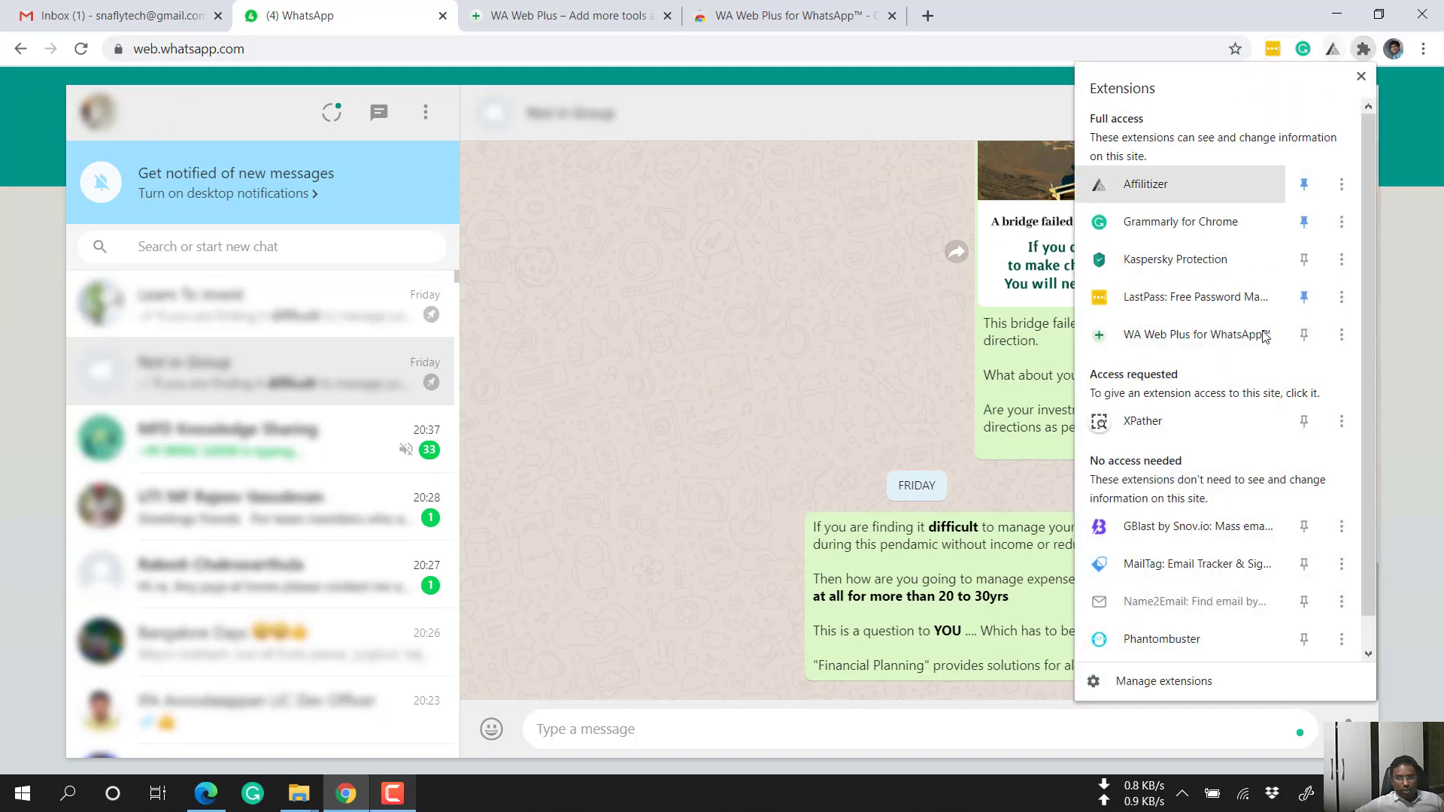
click(1150, 346)
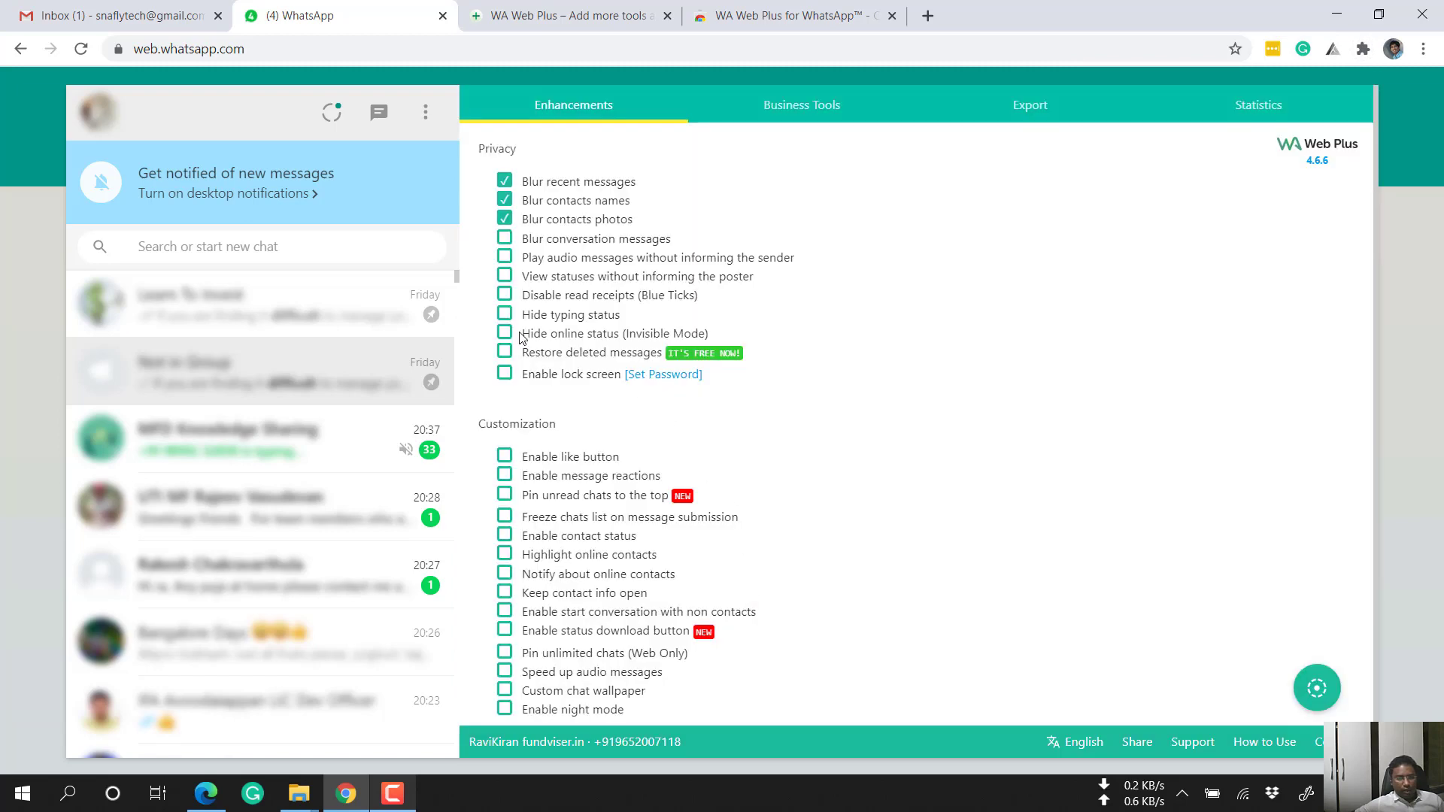
click(519, 243)
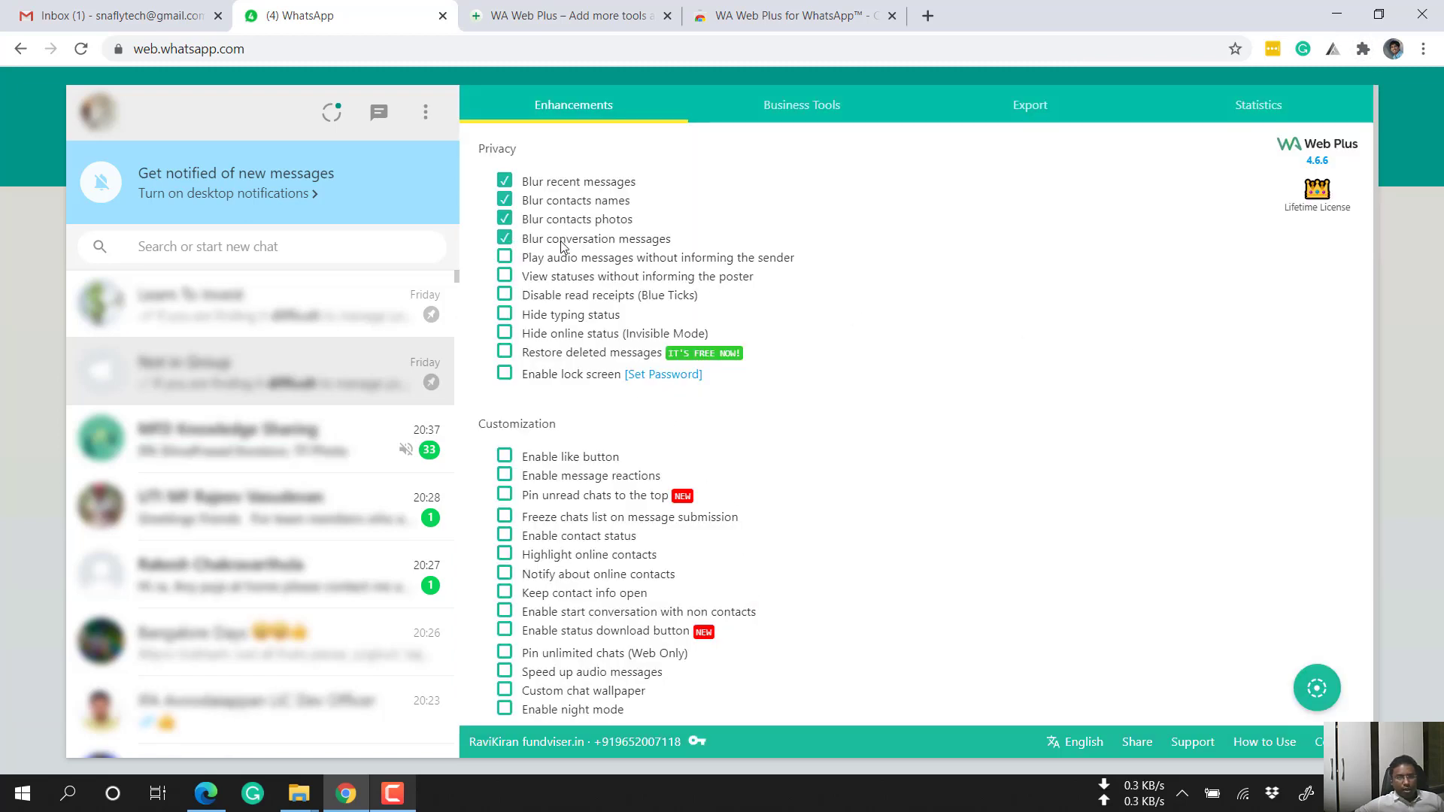
click(301, 403)
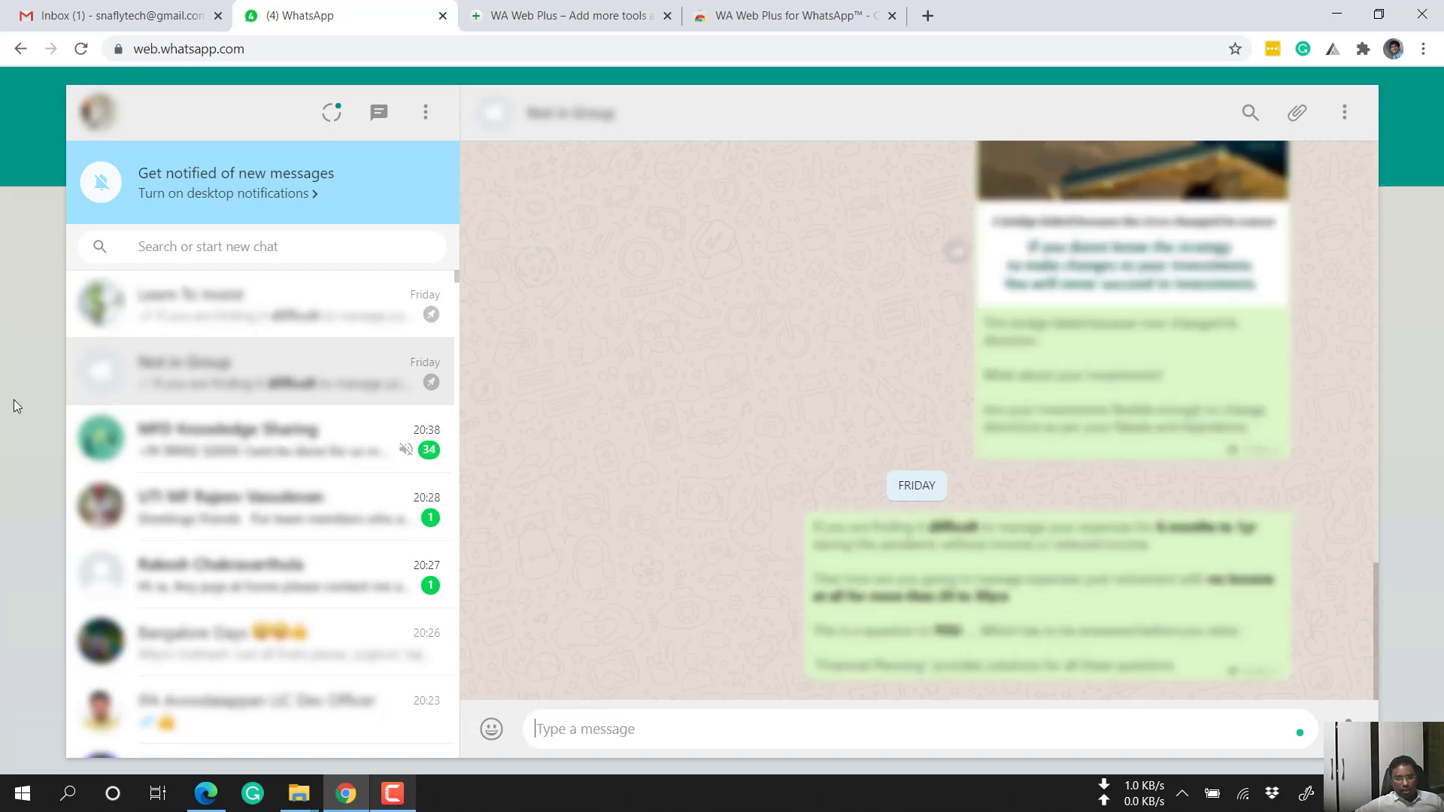
Enable View statuses without informing the poster in the WA Web Plus settings and open the WhatsApp status updates
click(1363, 49)
click(1204, 334)
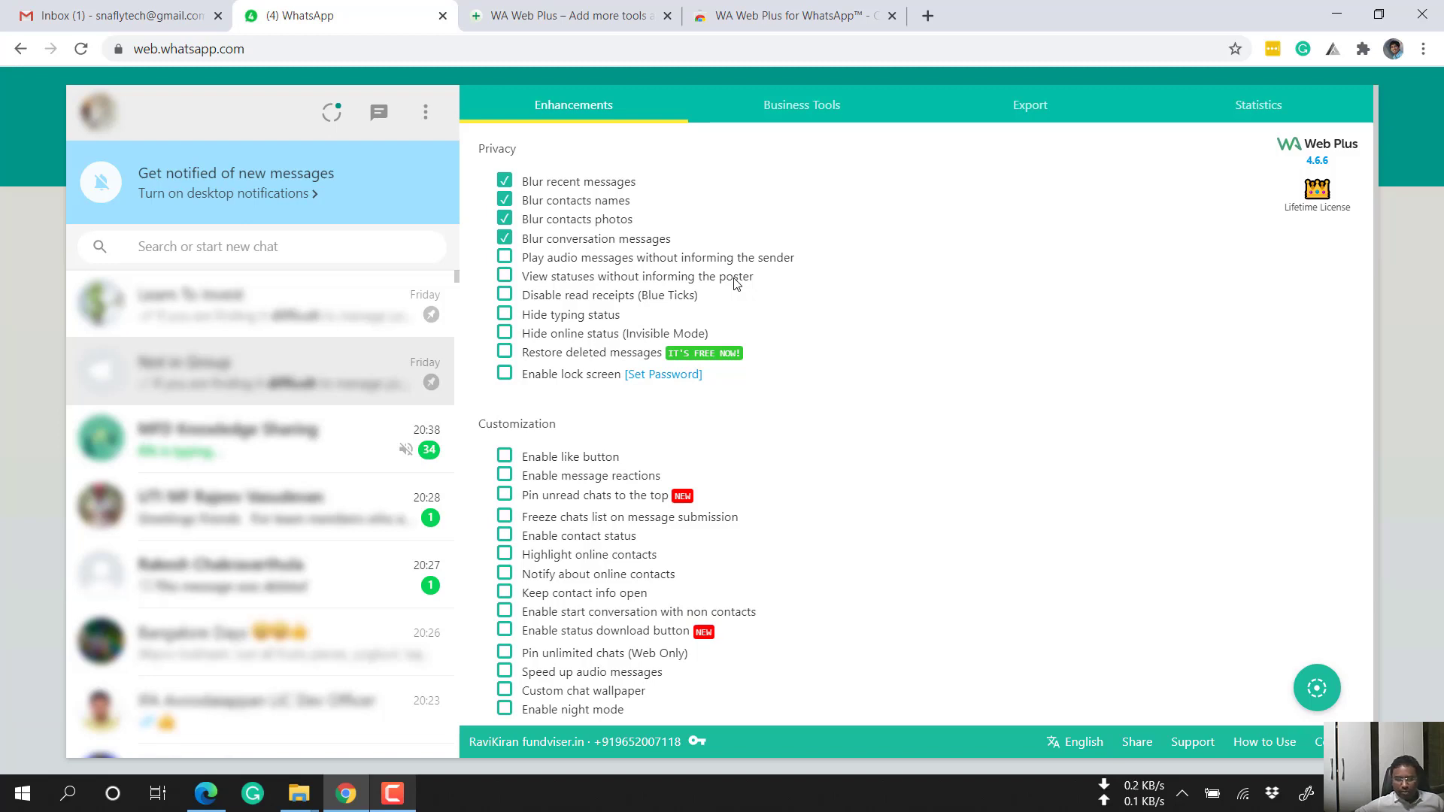
click(505, 276)
click(332, 120)
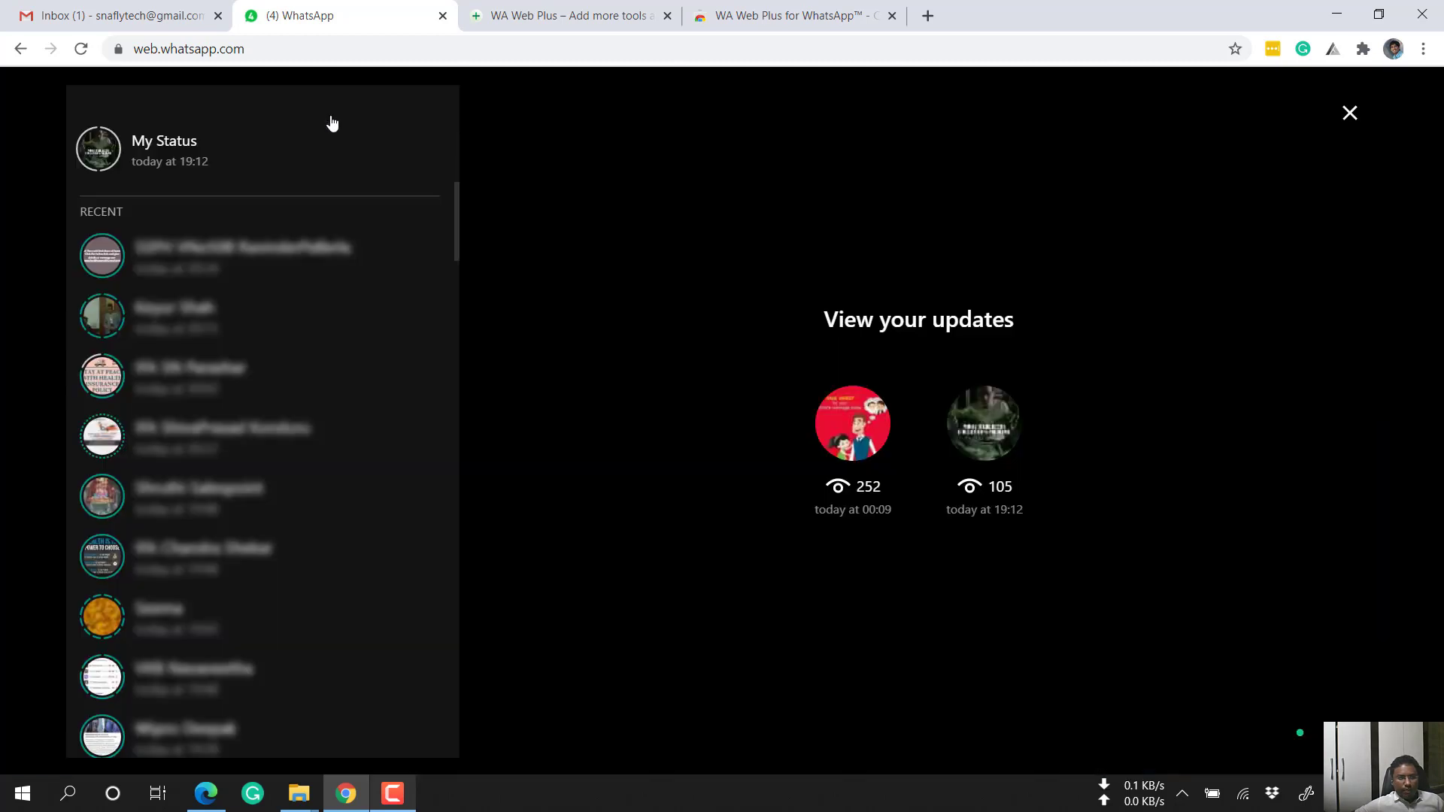
View a contact's recent status update from further down the status list and close the status viewer
scroll(262, 644, down, 3)
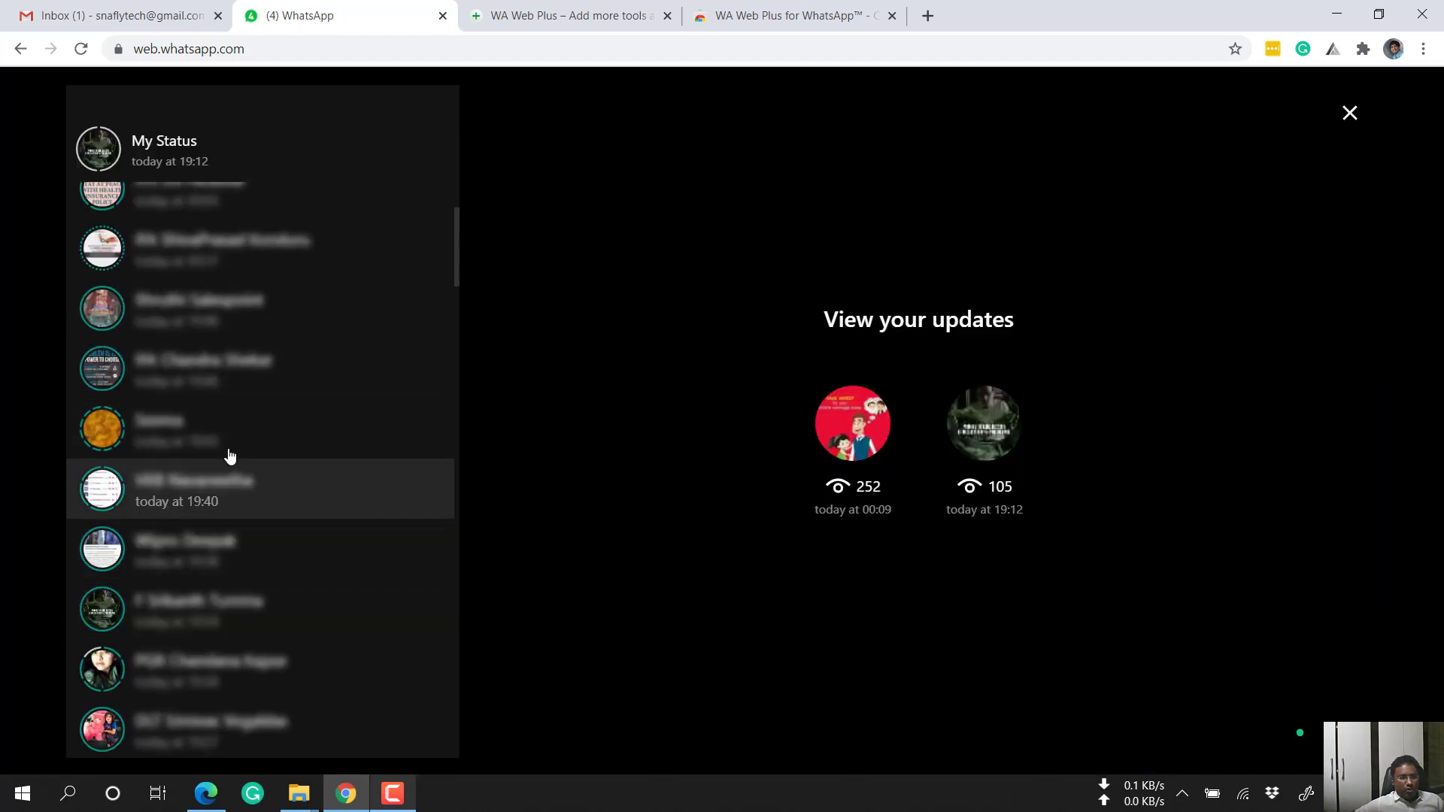
scroll(271, 621, down, 4)
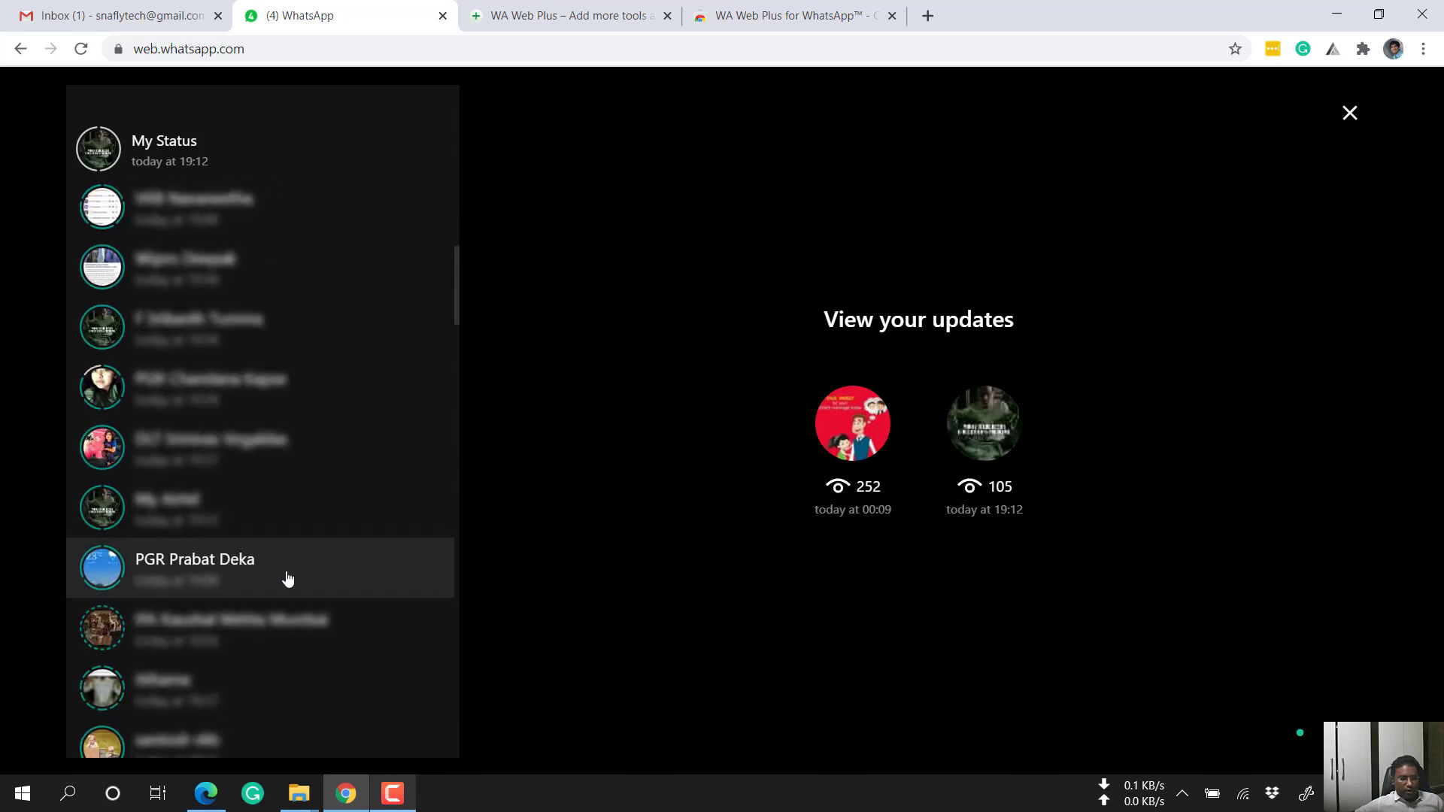
click(182, 577)
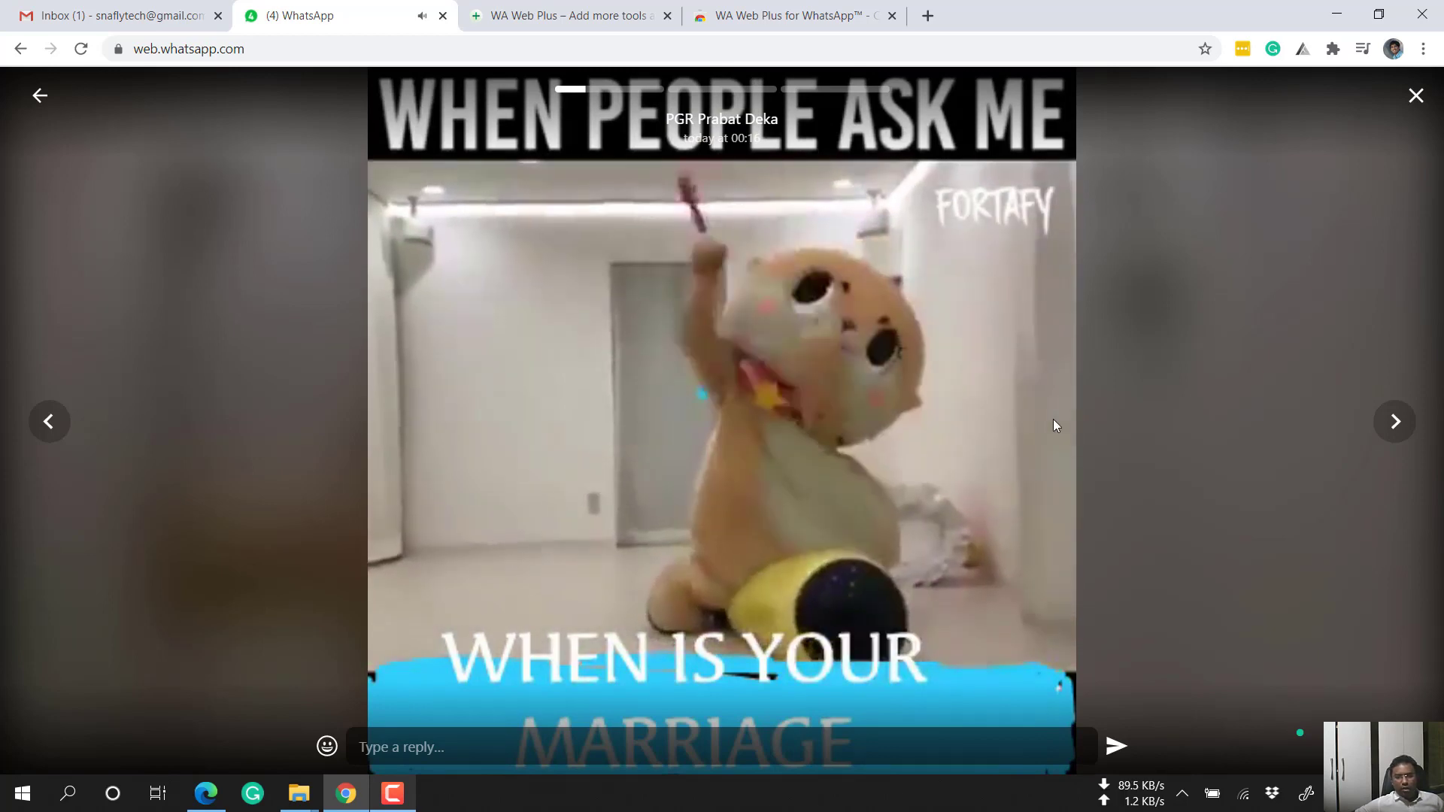
click(1416, 96)
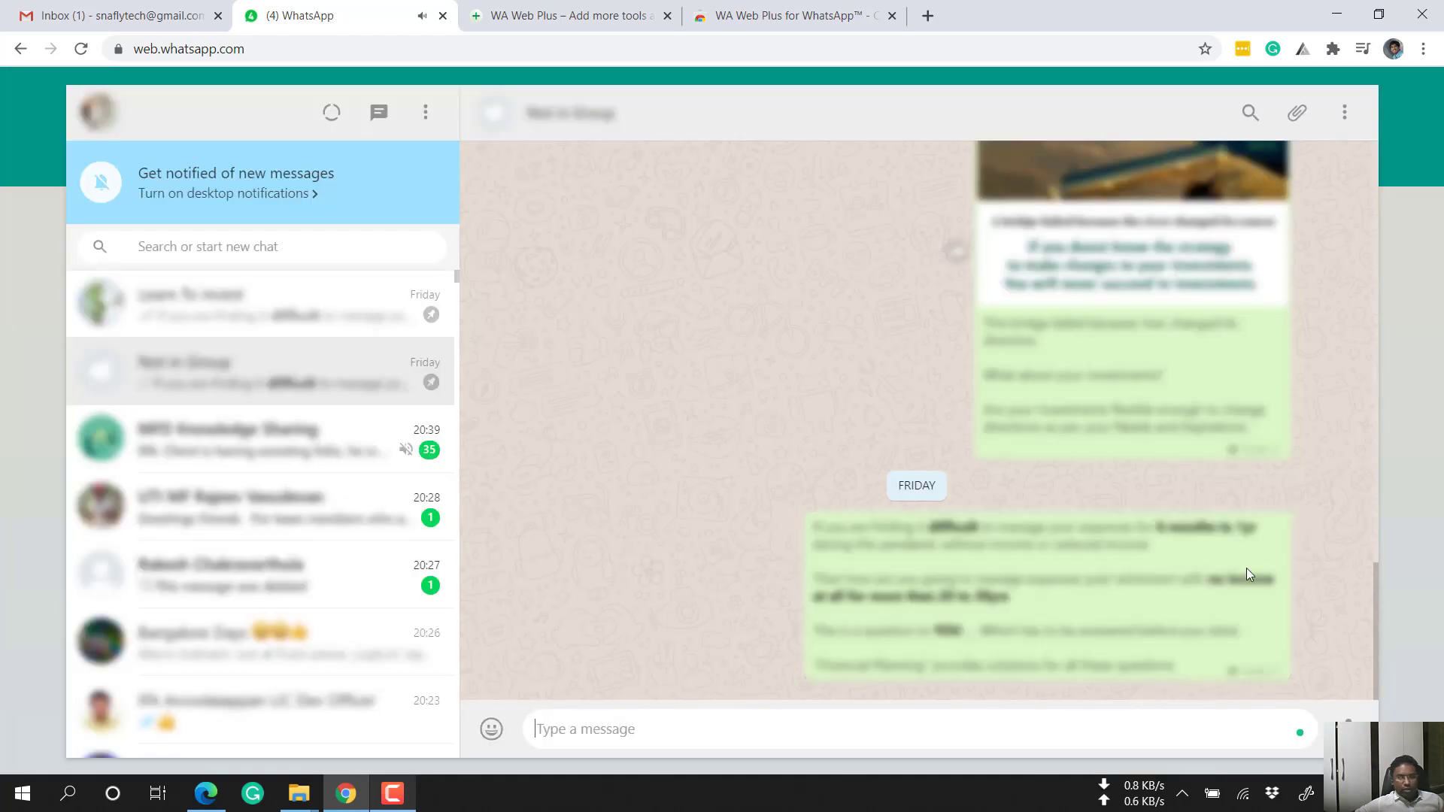
Reopen the WA Web Plus settings and enable Disable read receipts (Blue Ticks) and Hide typing status
click(1333, 49)
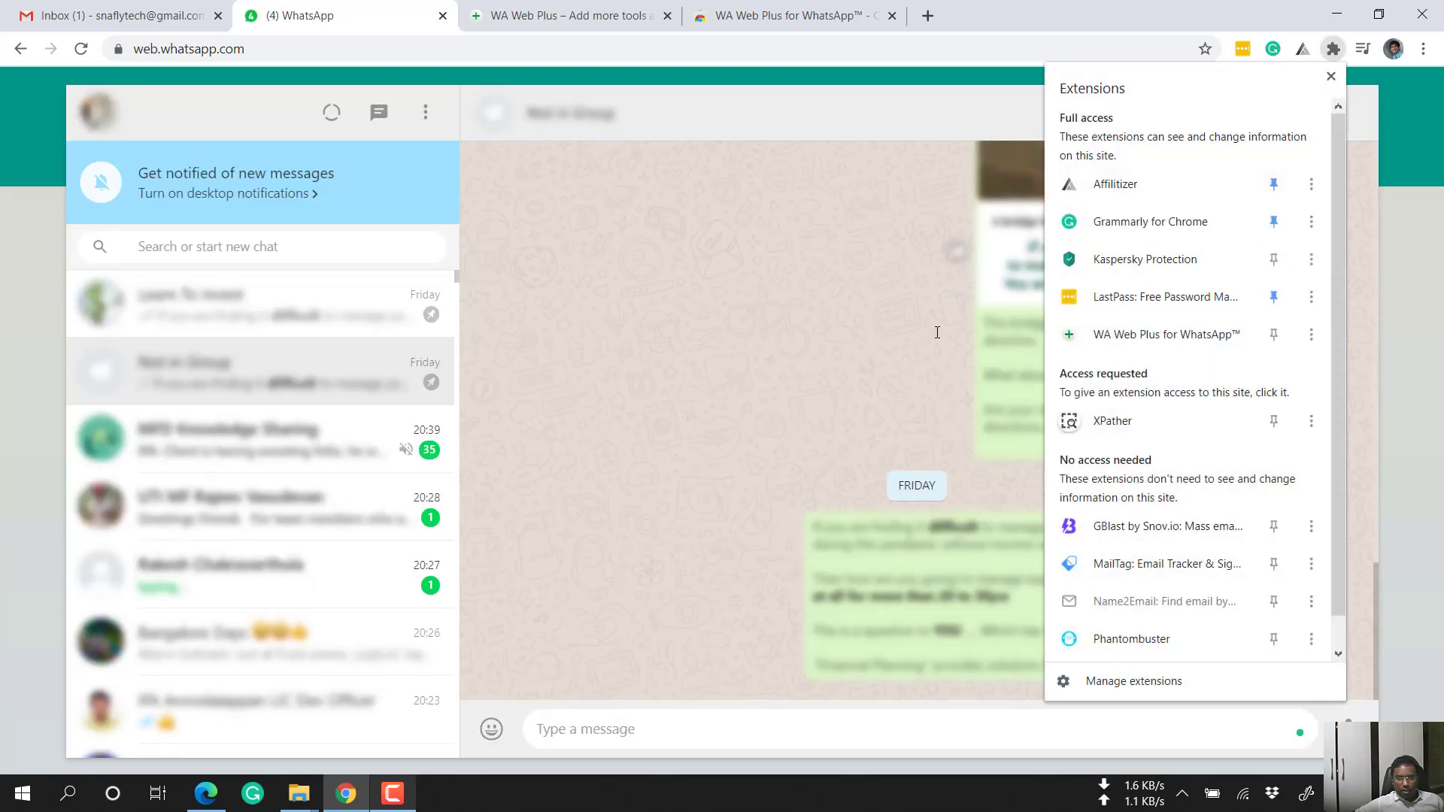
click(955, 251)
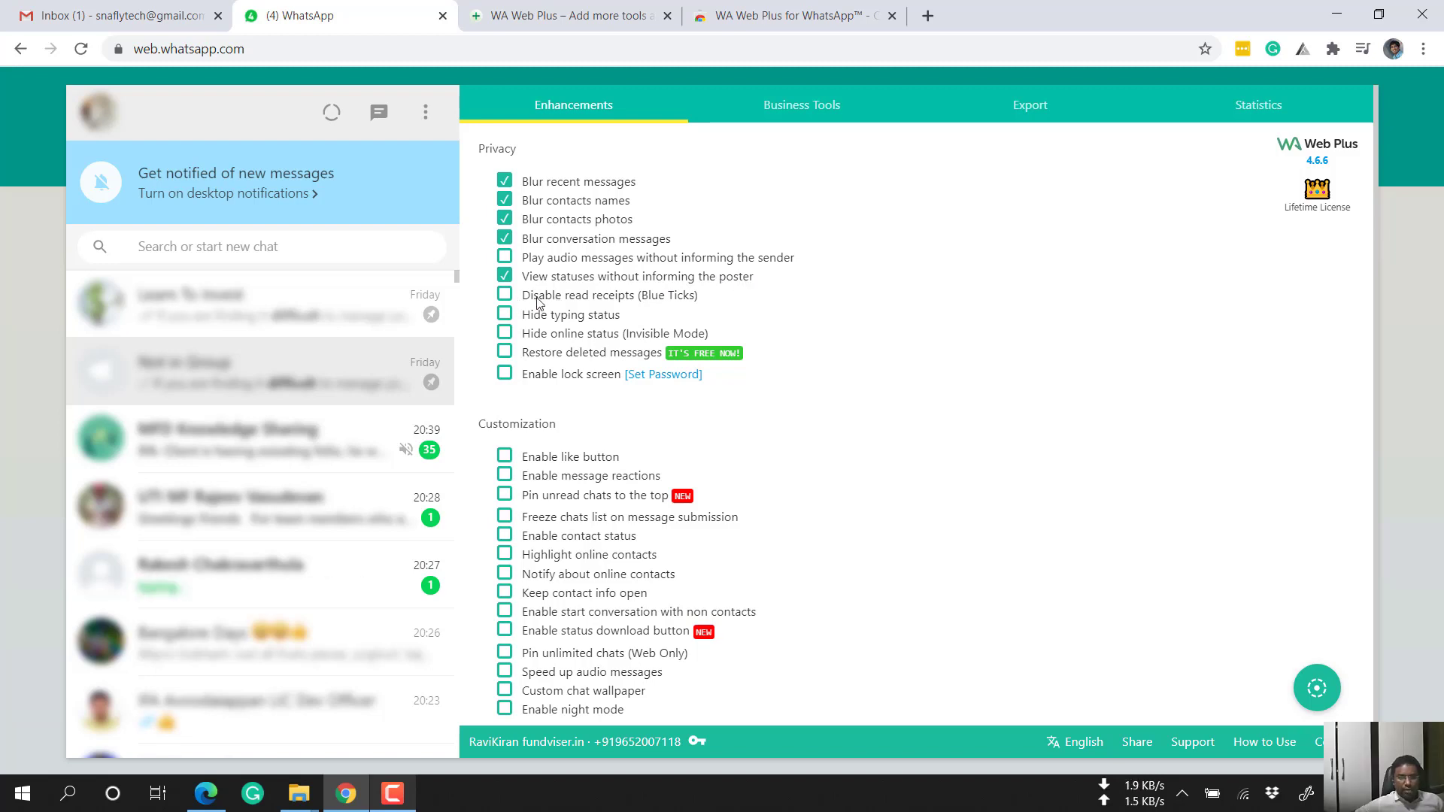
click(504, 295)
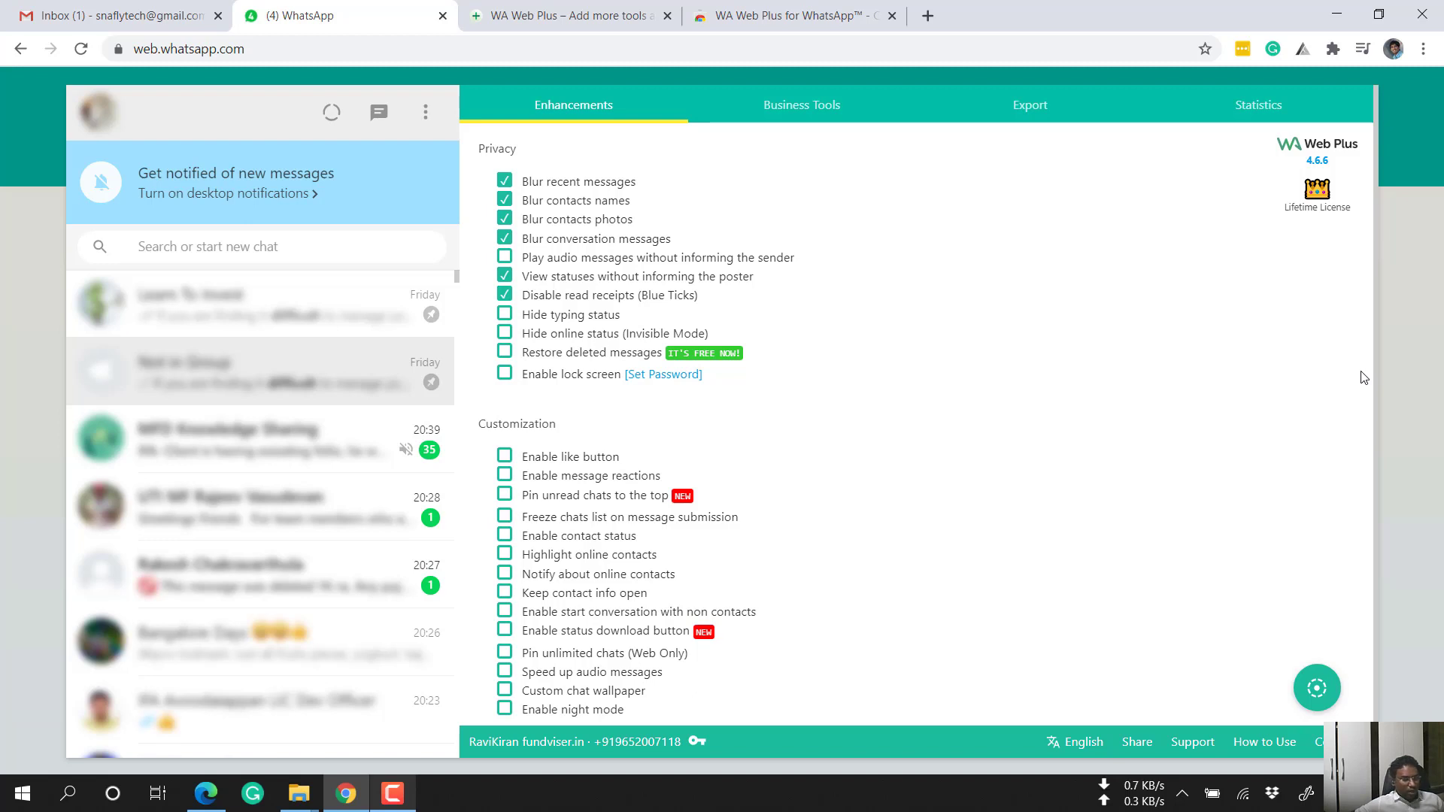
click(504, 314)
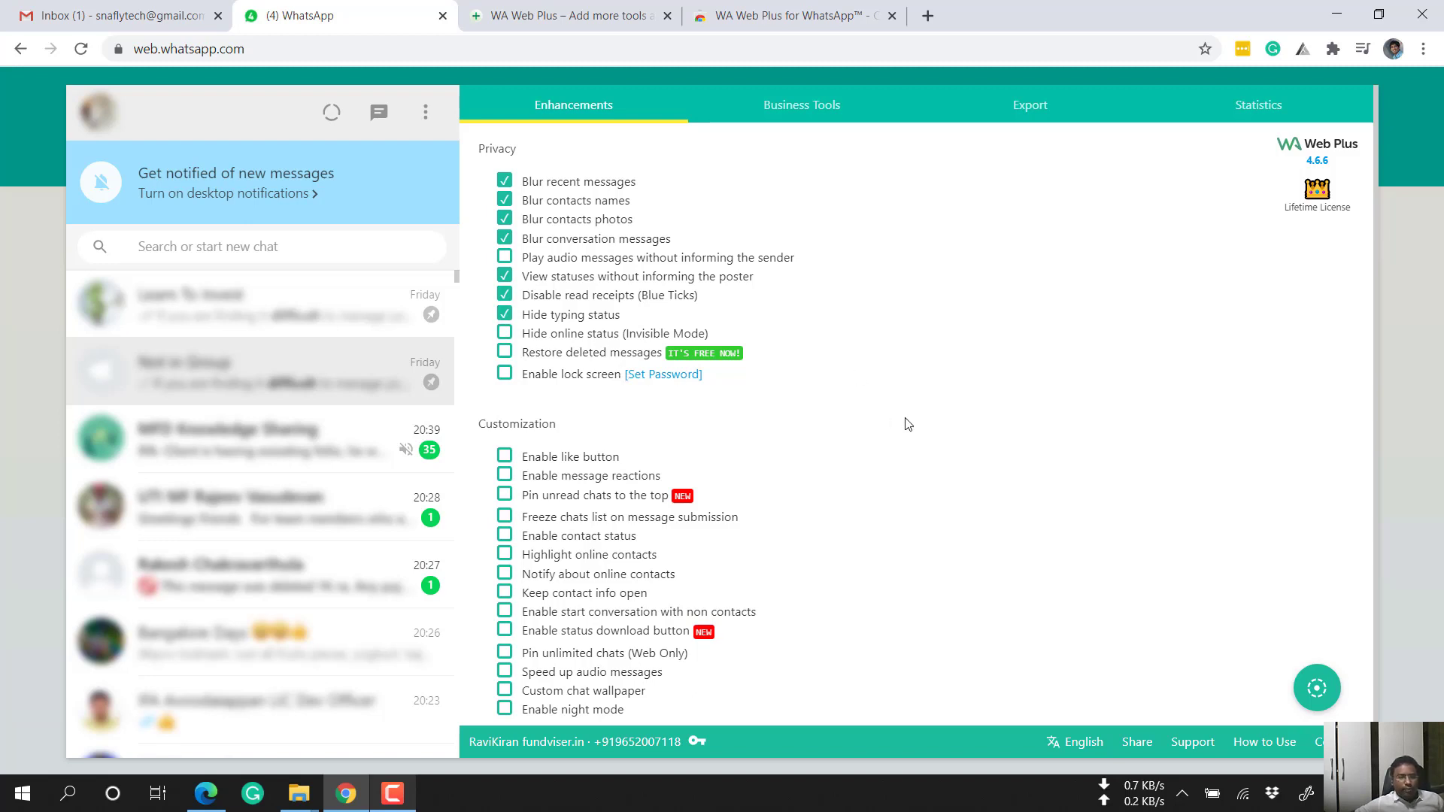
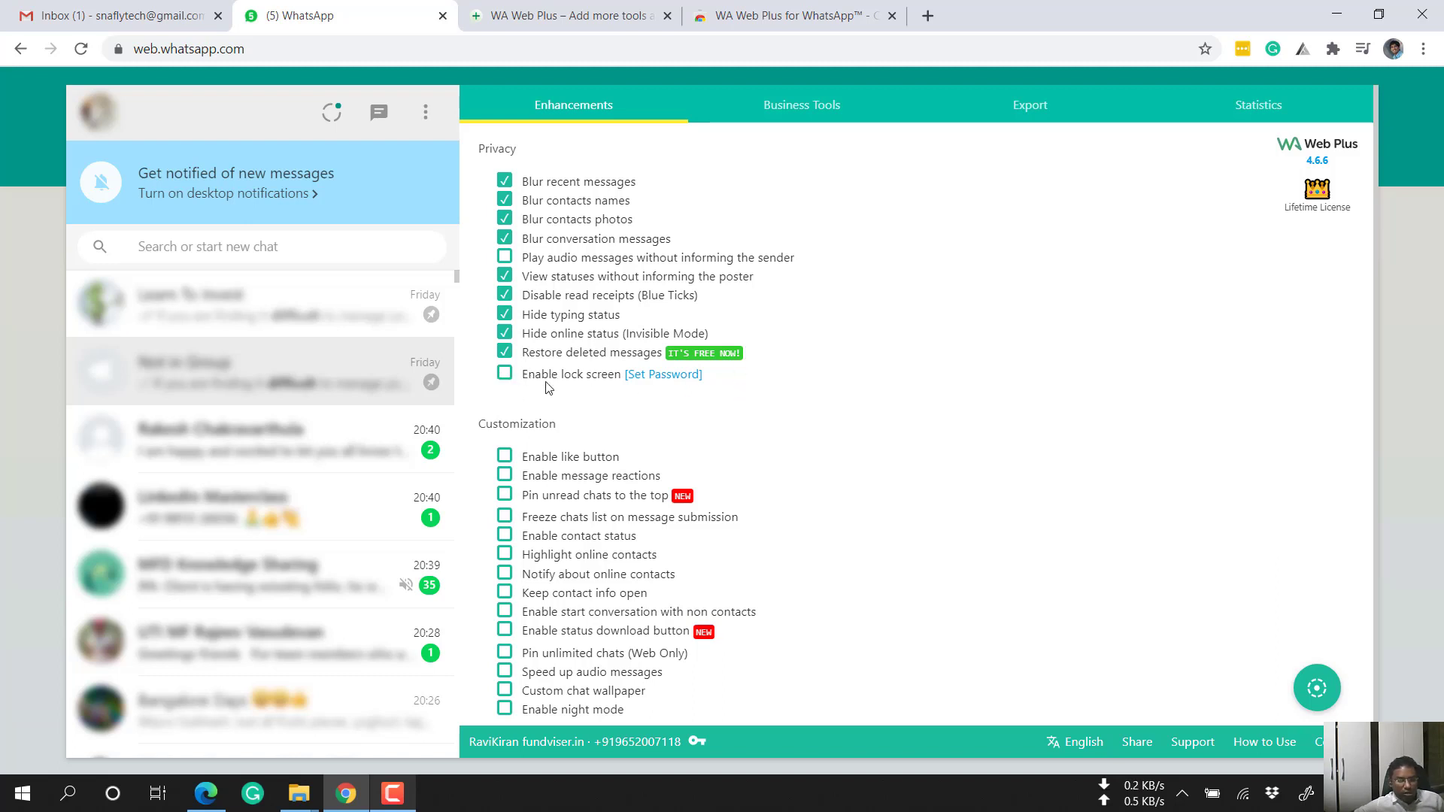
Enable the lock screen option, open the lock password dialog and dismiss it without setting a password
click(505, 374)
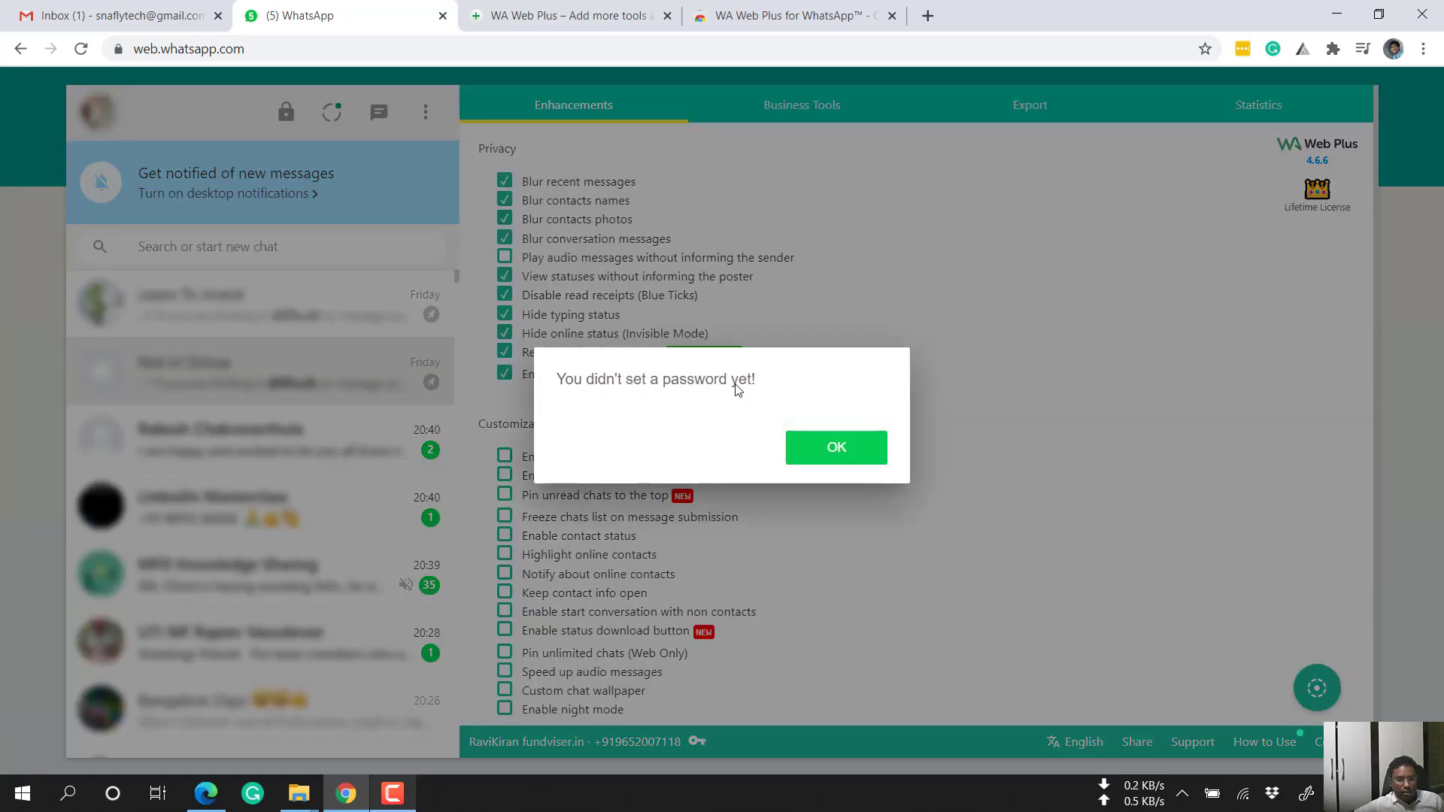
click(836, 448)
click(662, 374)
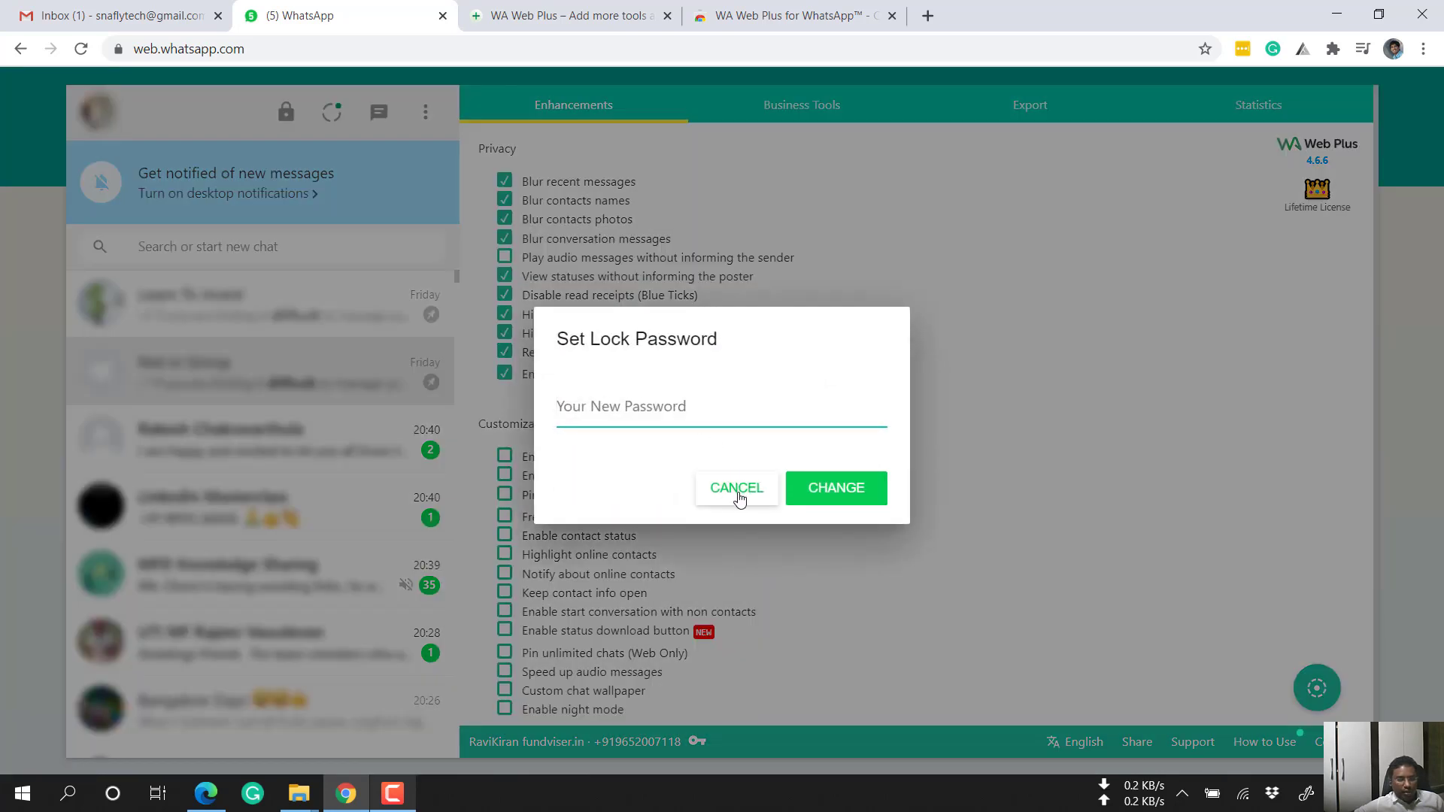
click(736, 488)
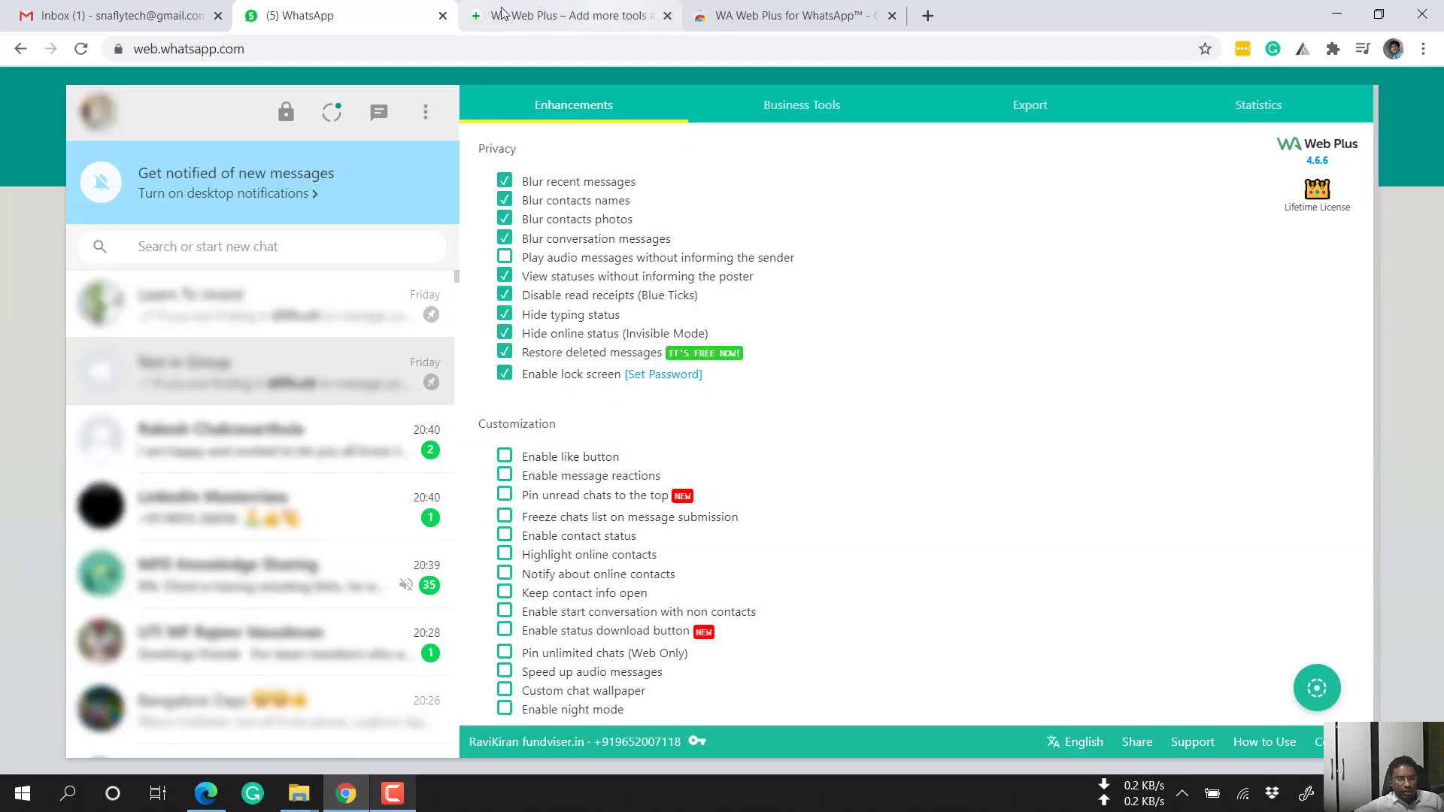
click(797, 15)
click(390, 9)
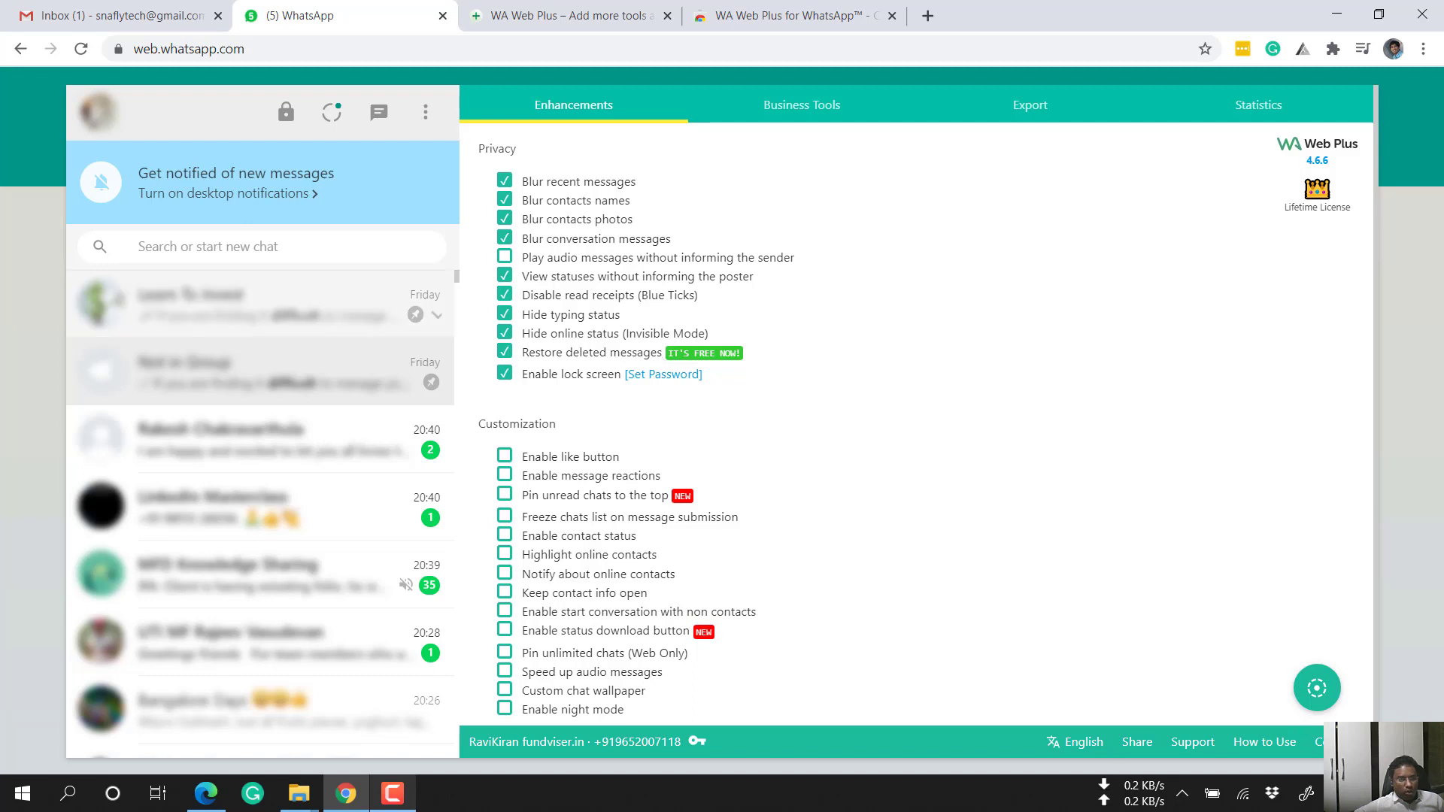
click(311, 48)
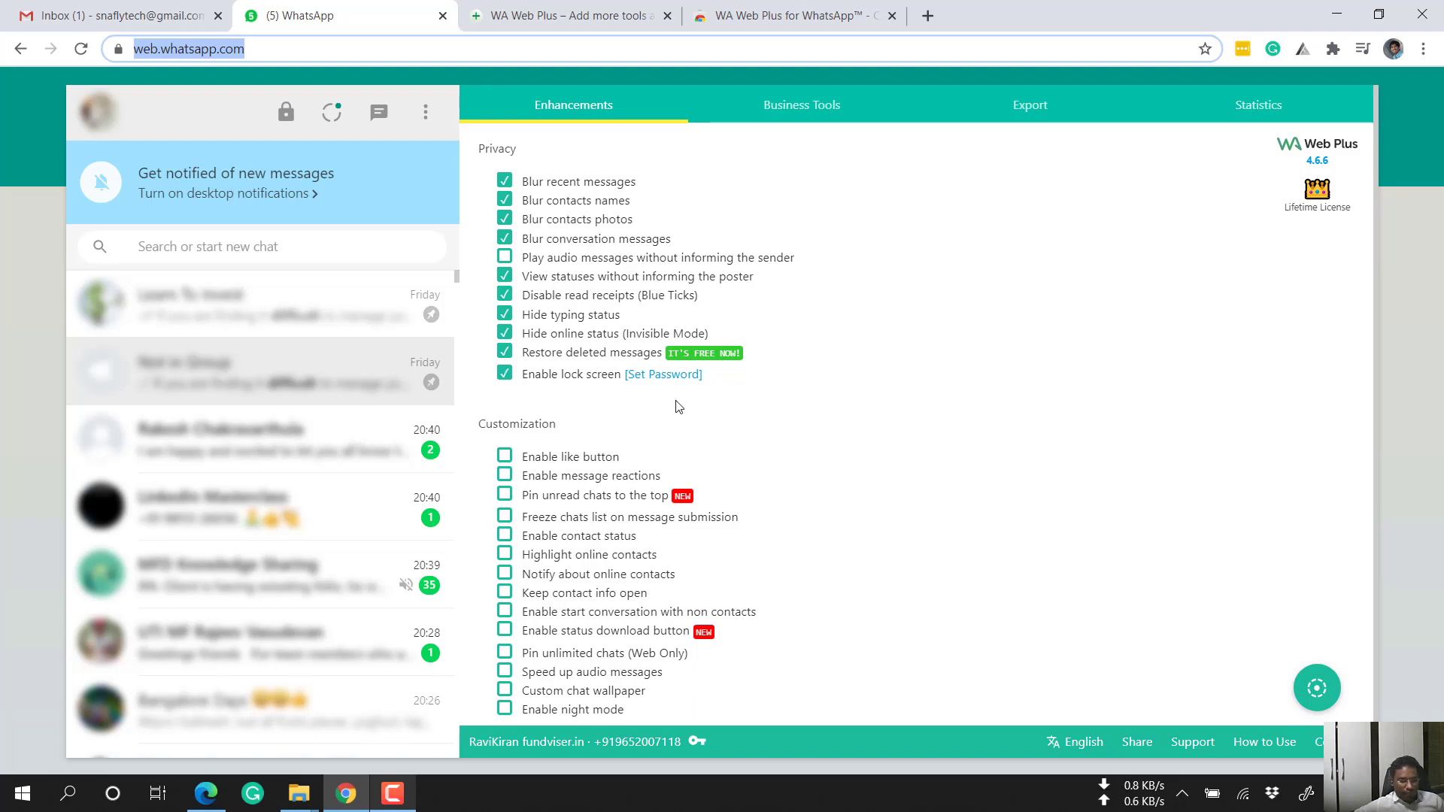
Enable the like button and message reactions in the Customization options
scroll(678, 406, down, 1)
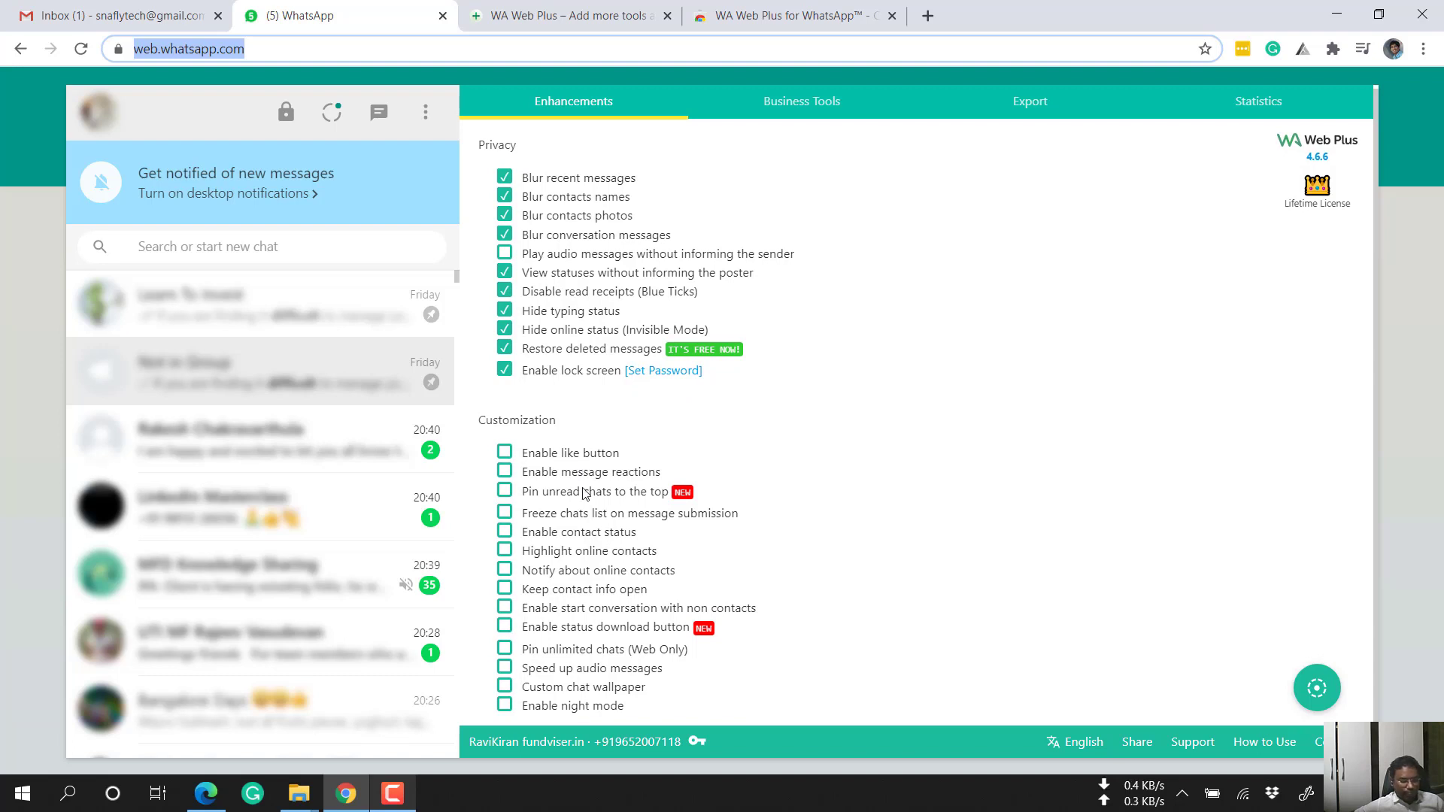
click(505, 458)
click(505, 473)
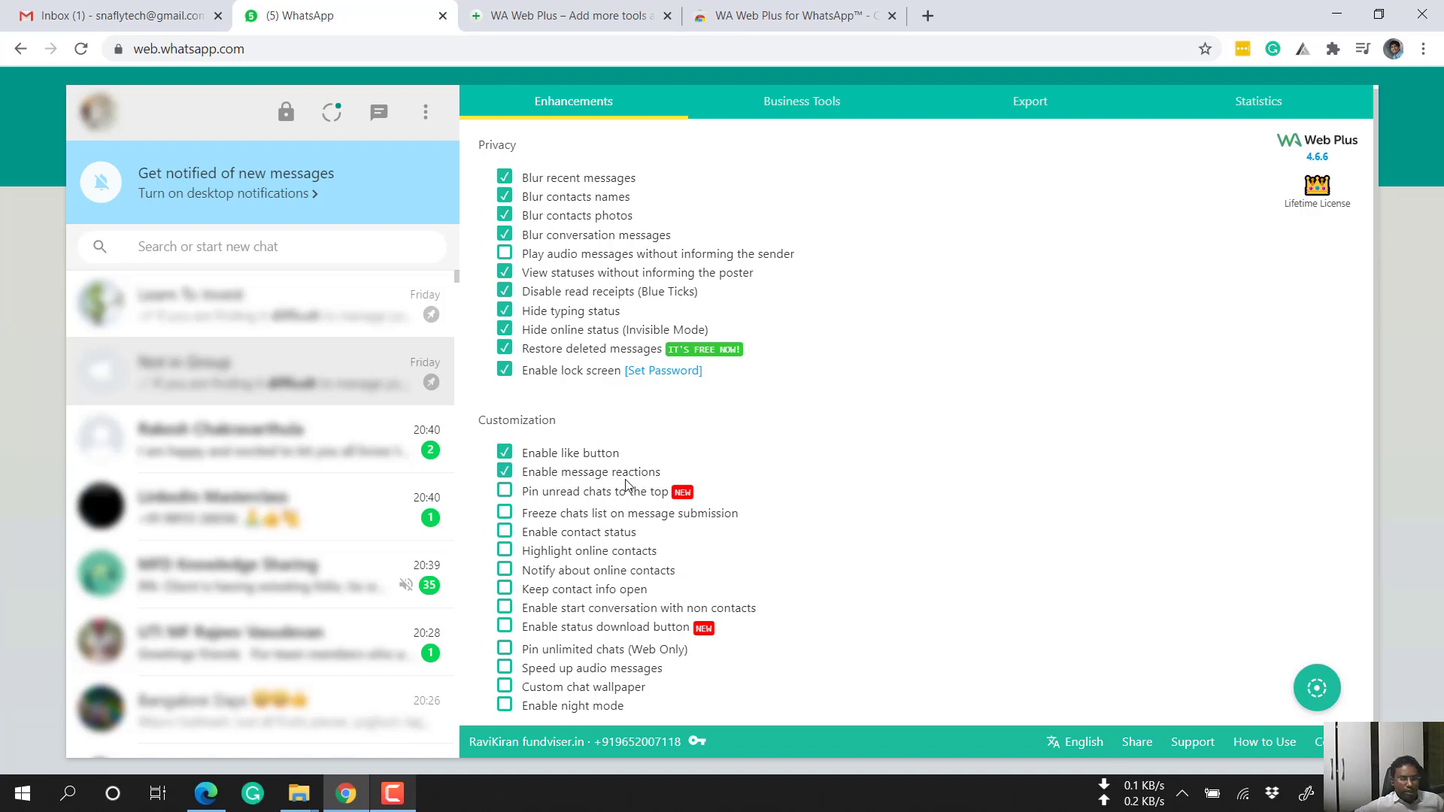
Open the two chats timed 17:30 to examine the like button beside the message box, and briefly view the emoji picker
scroll(308, 474, down, 3)
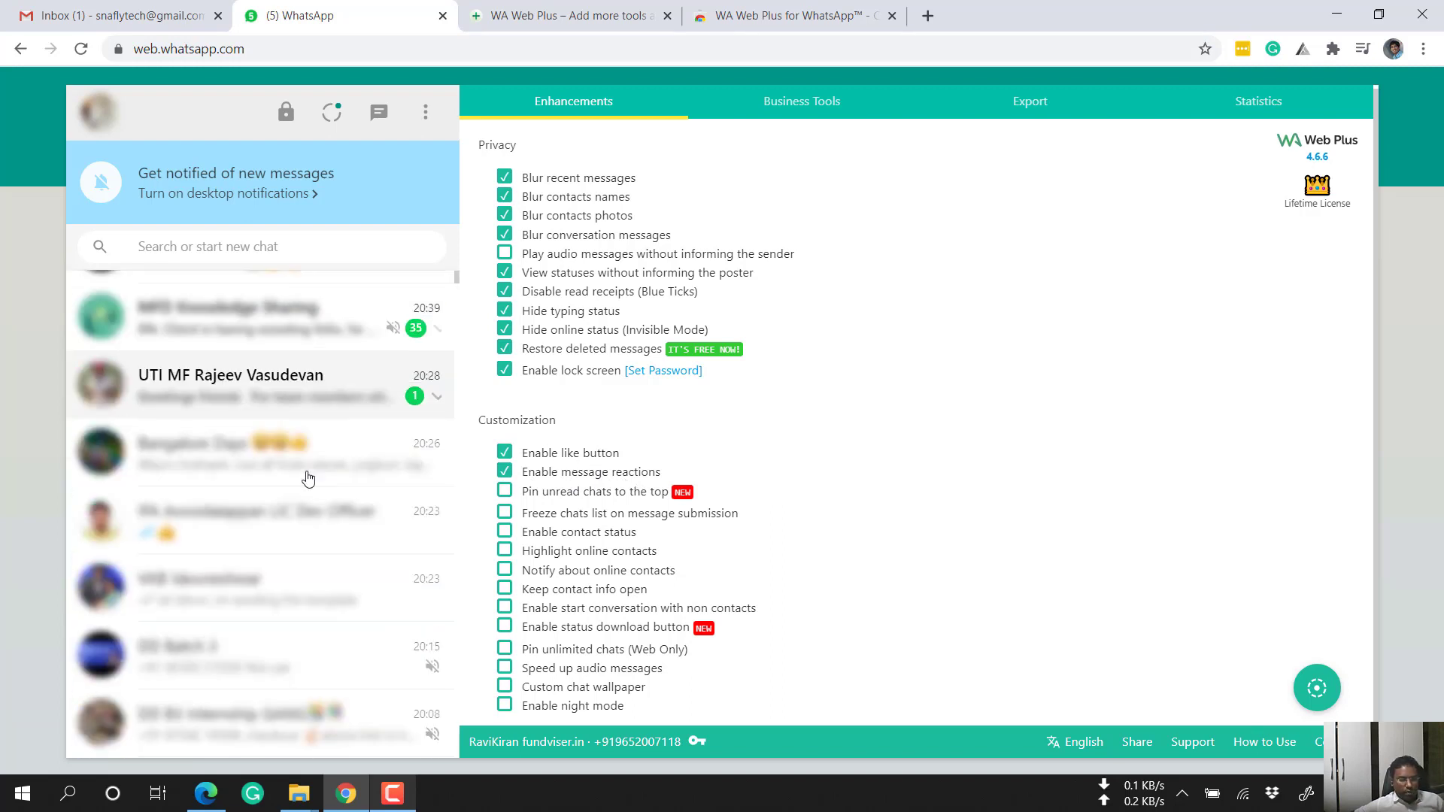
scroll(308, 479, down, 2)
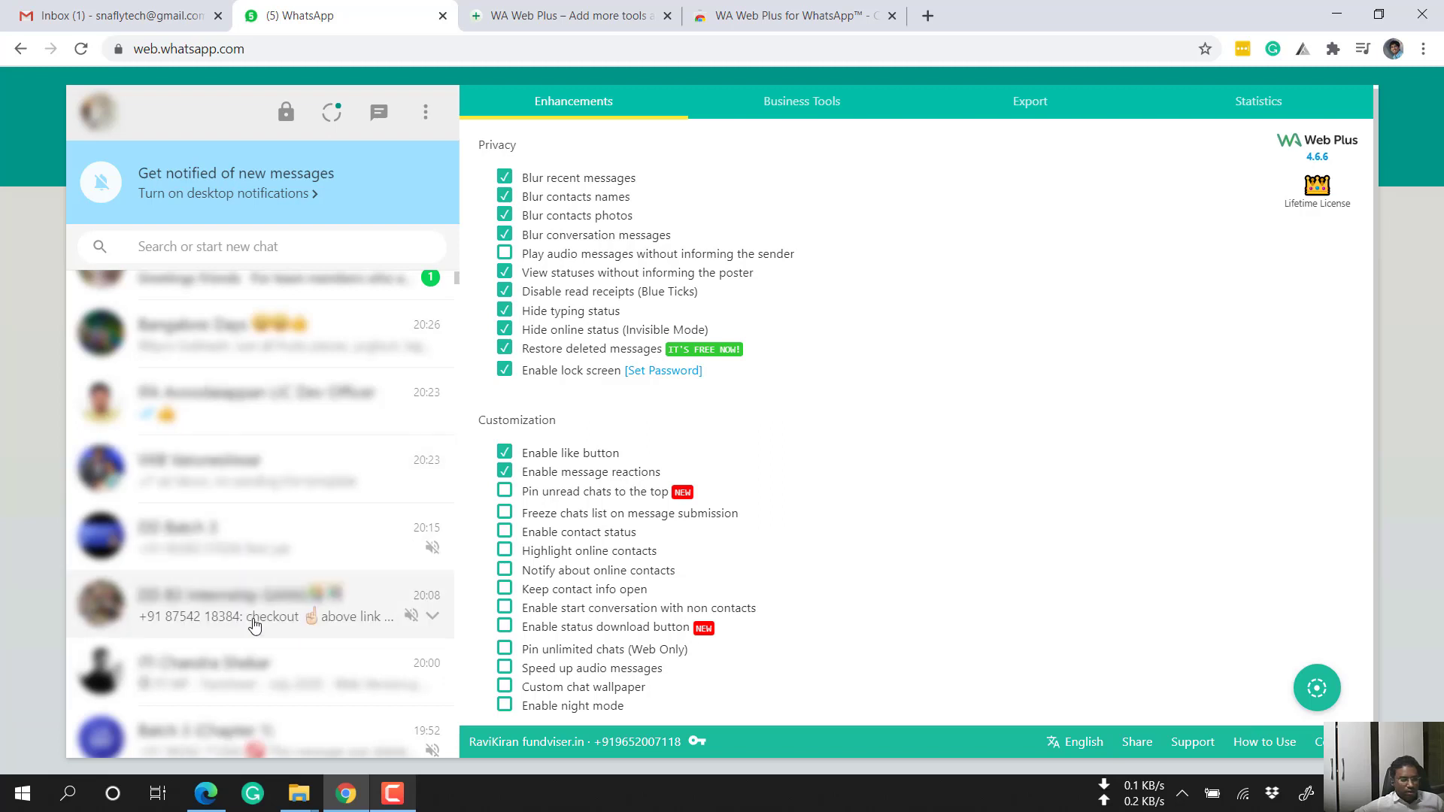
scroll(256, 625, down, 4)
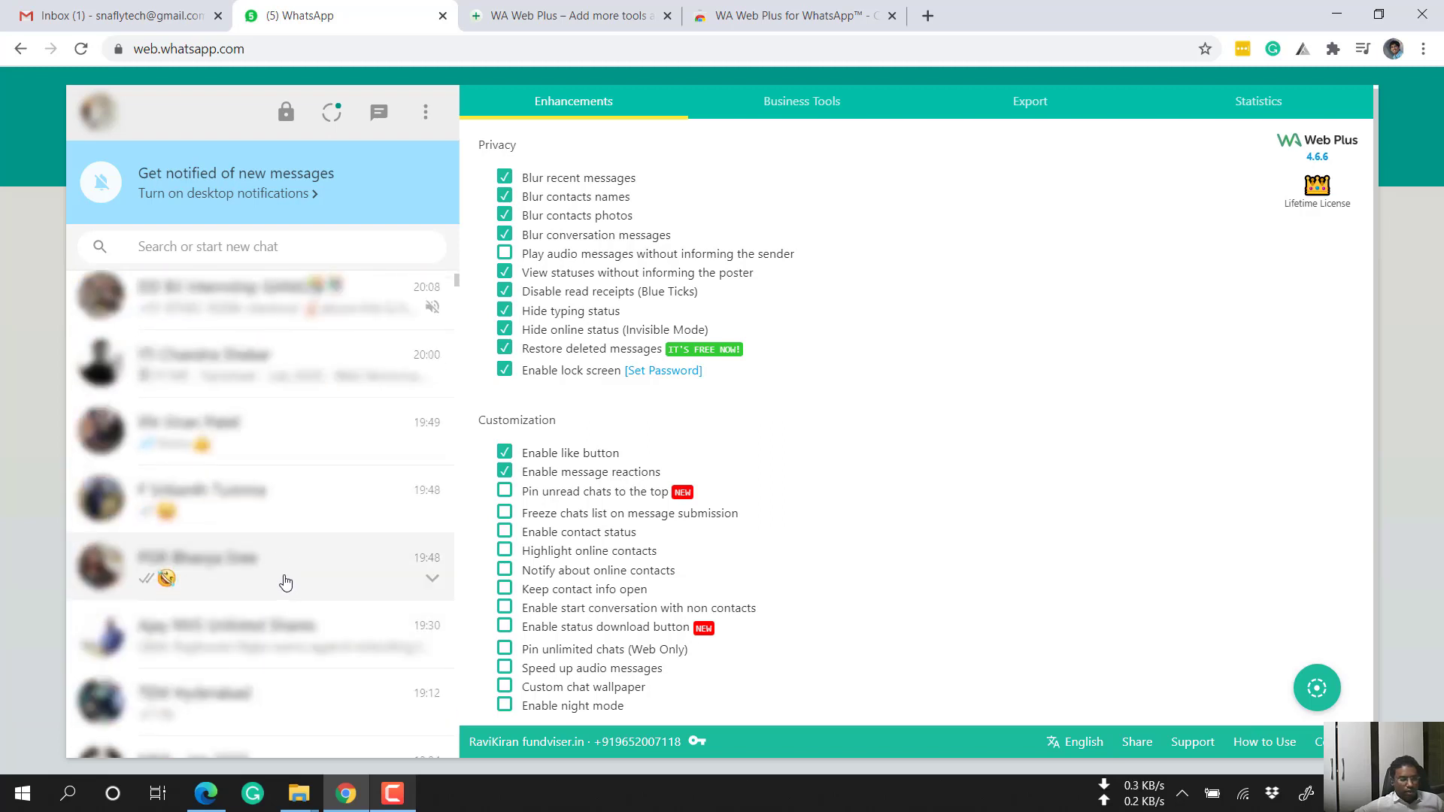
scroll(293, 586, down, 3)
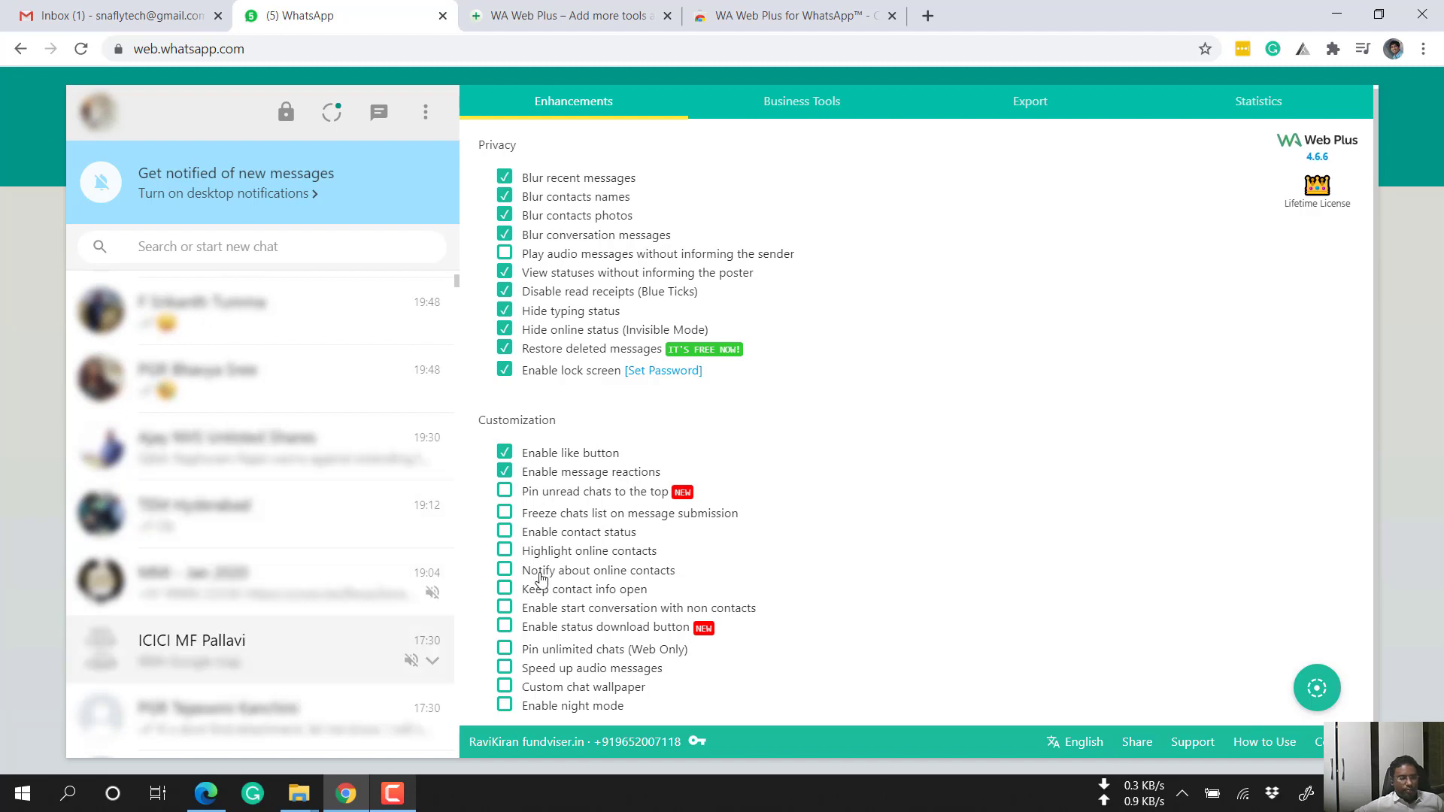
click(316, 654)
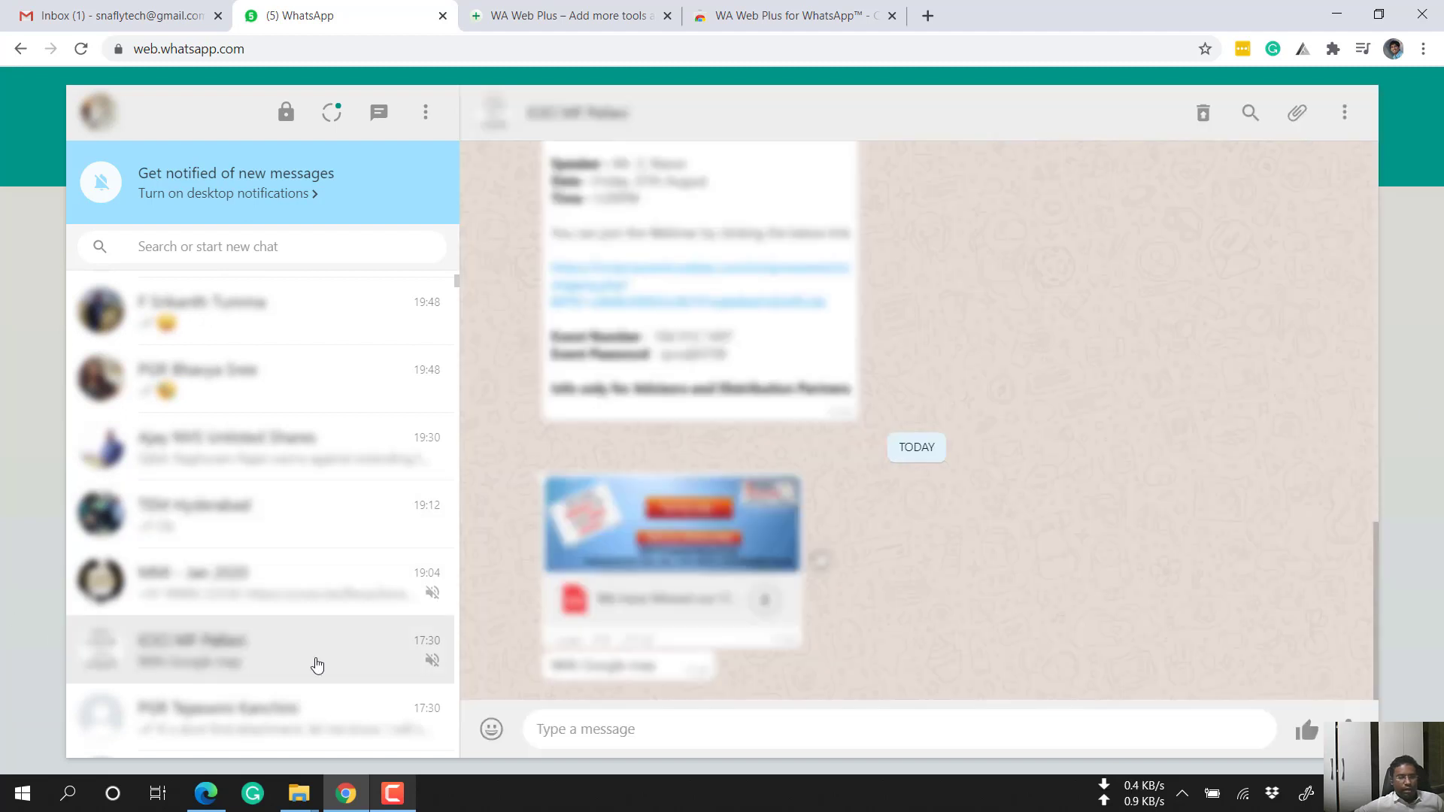
click(246, 729)
scroll(258, 694, down, 2)
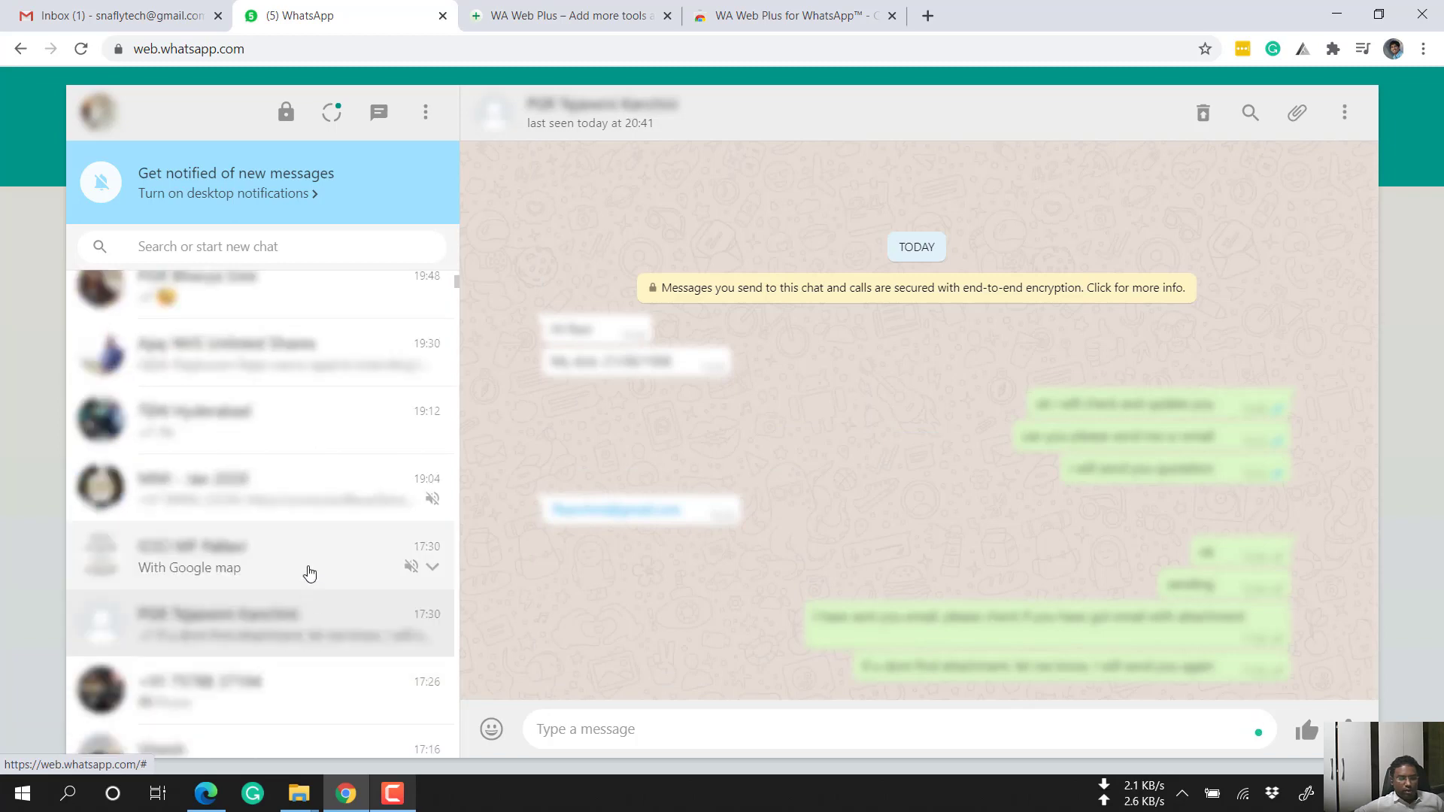
click(309, 574)
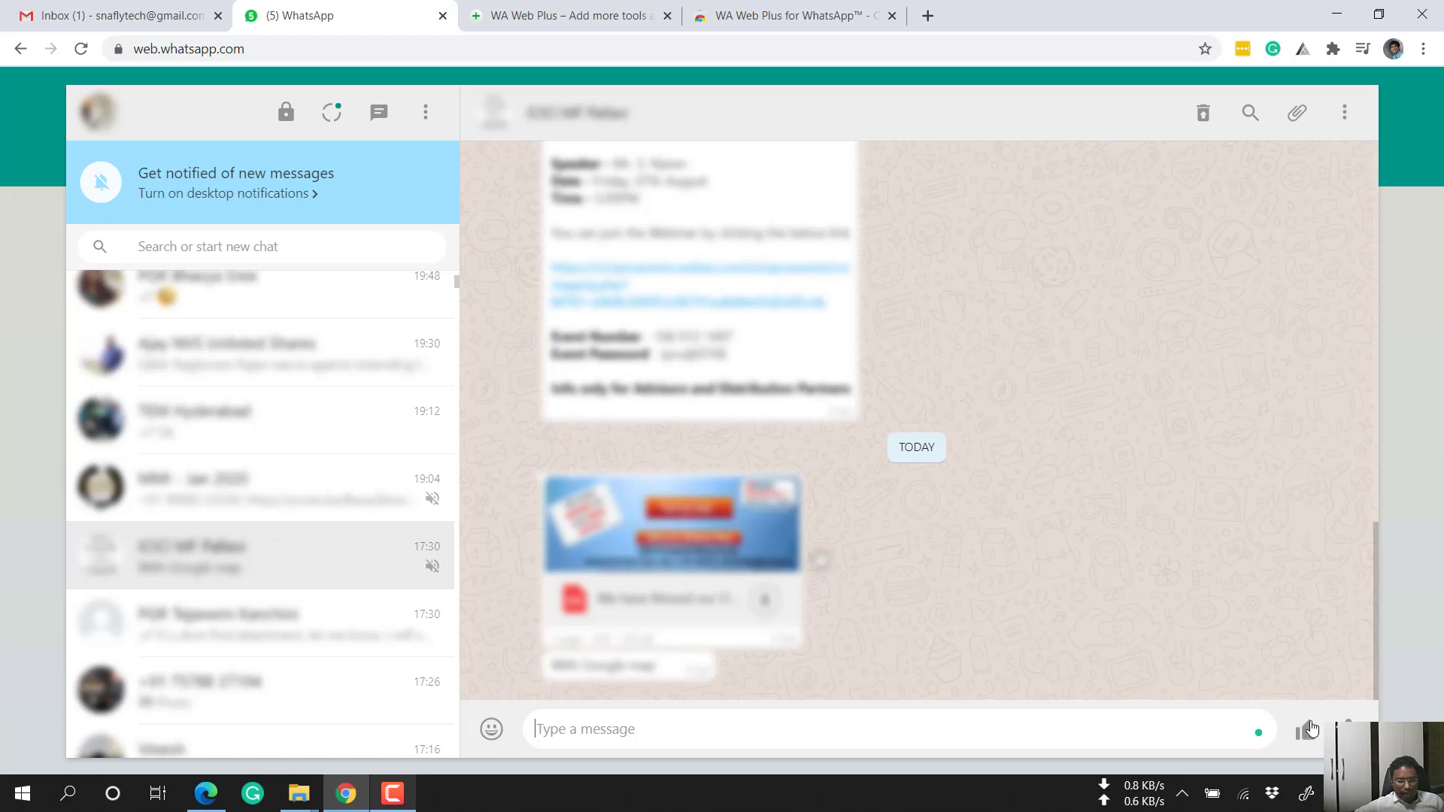
click(492, 730)
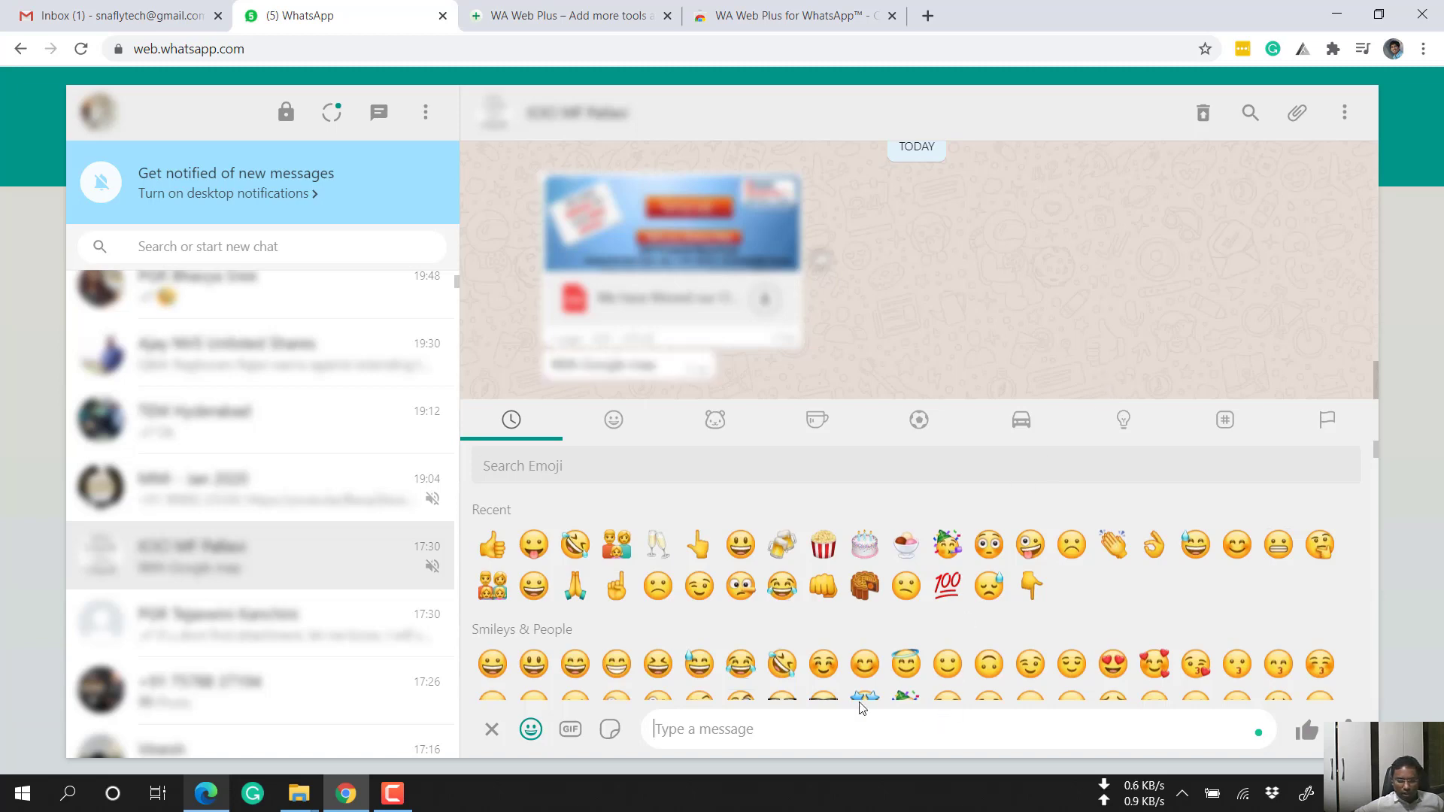
click(489, 731)
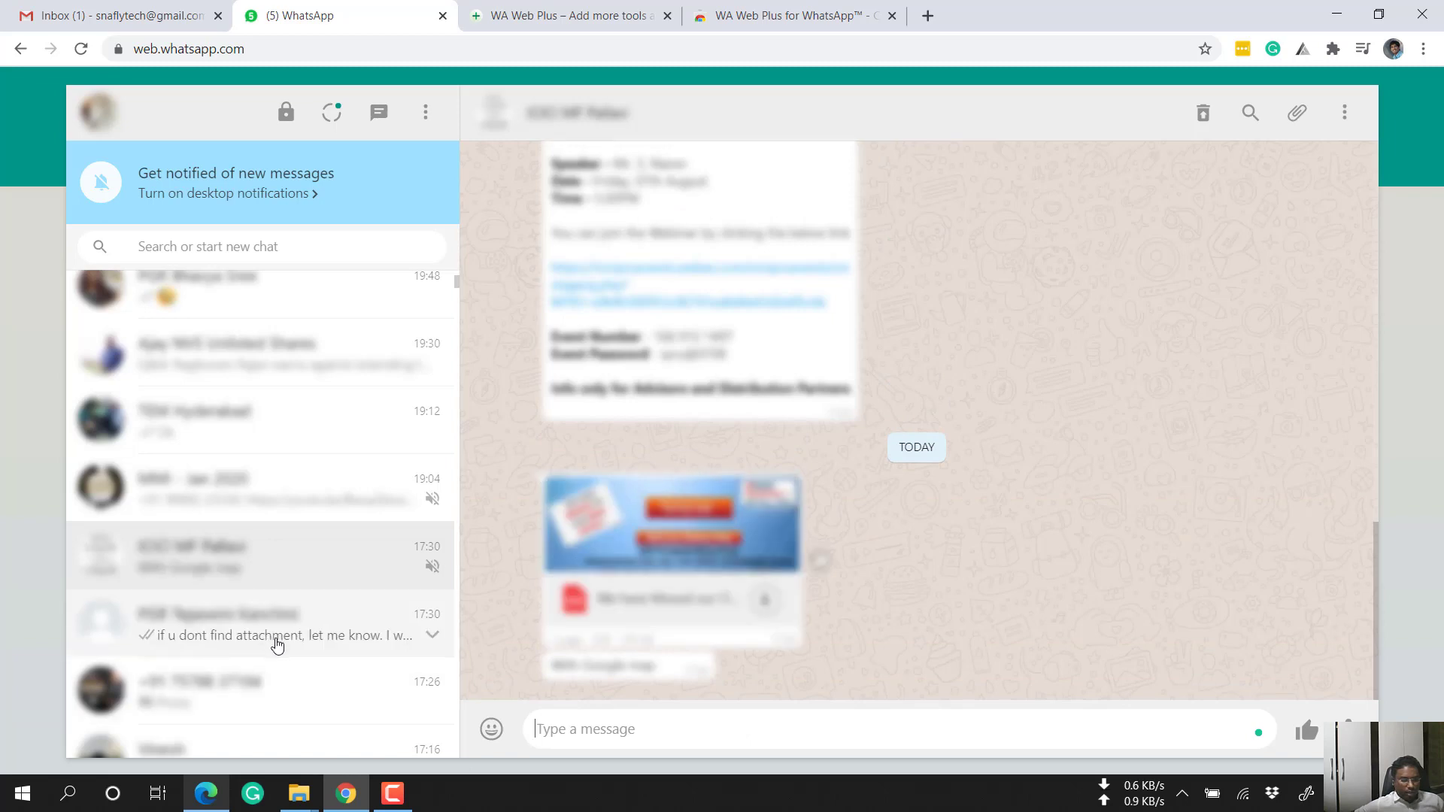
Open the unsaved number's chat timed 17:26 and look at its shared images and the reaction options
scroll(277, 645, down, 3)
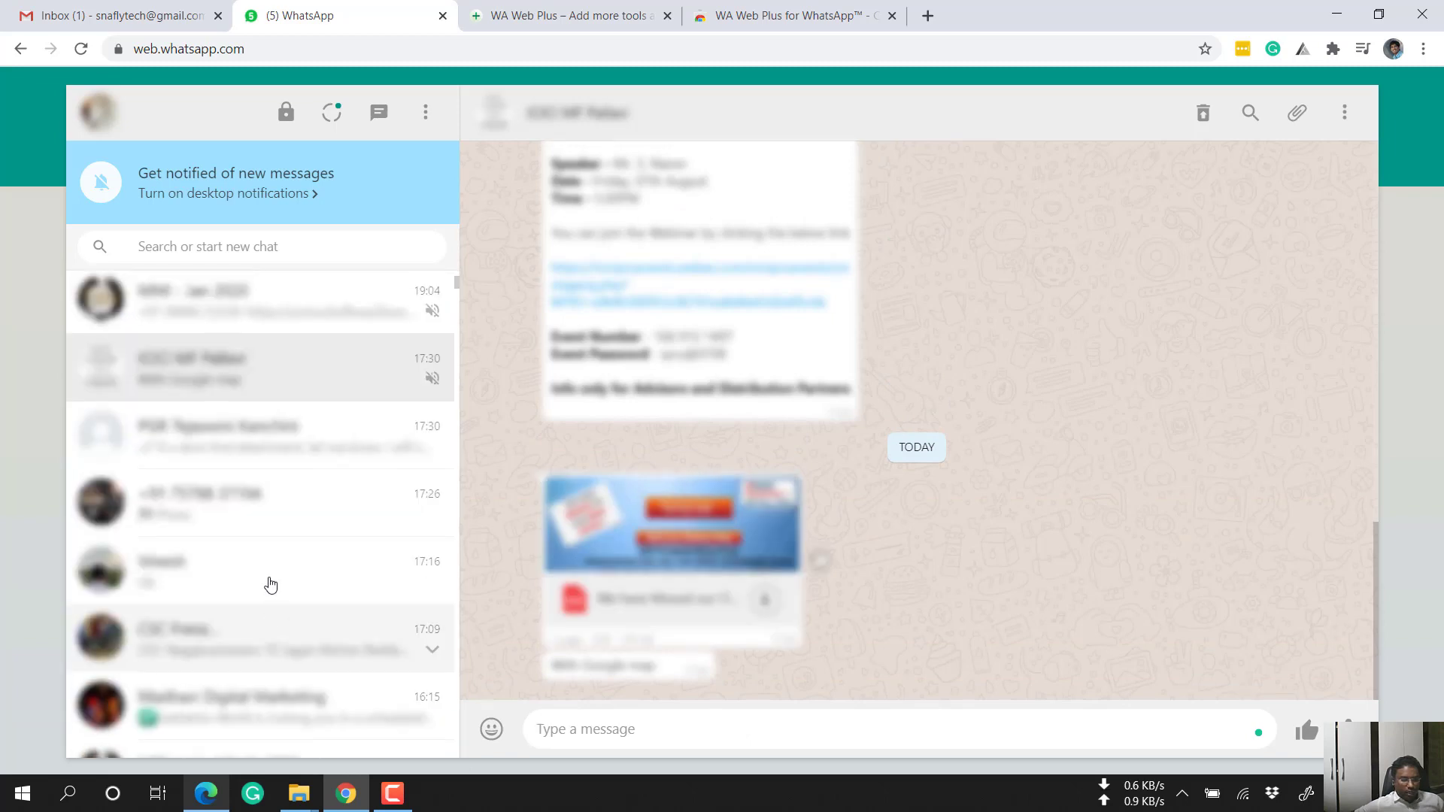
click(250, 500)
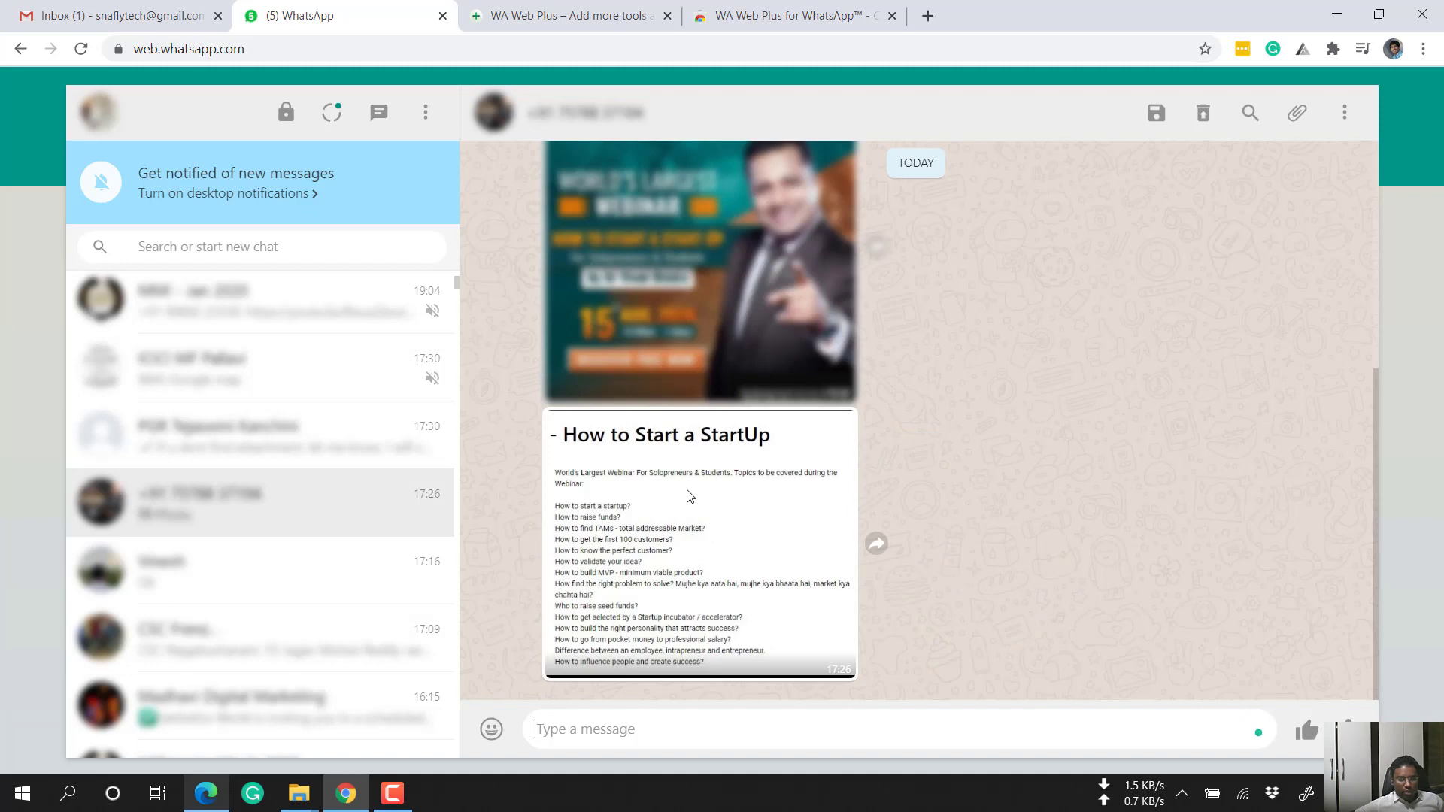
scroll(1191, 539, up, 1)
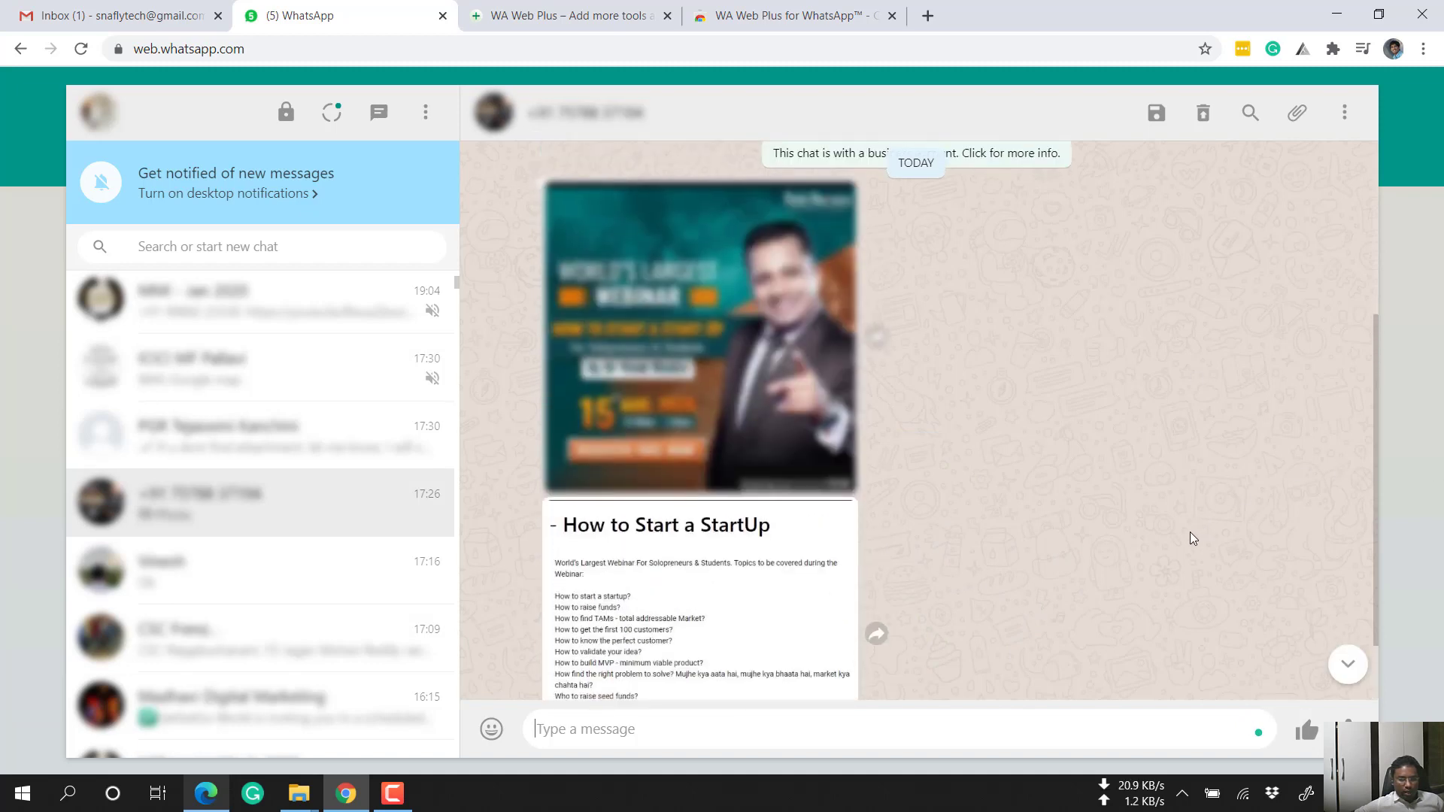
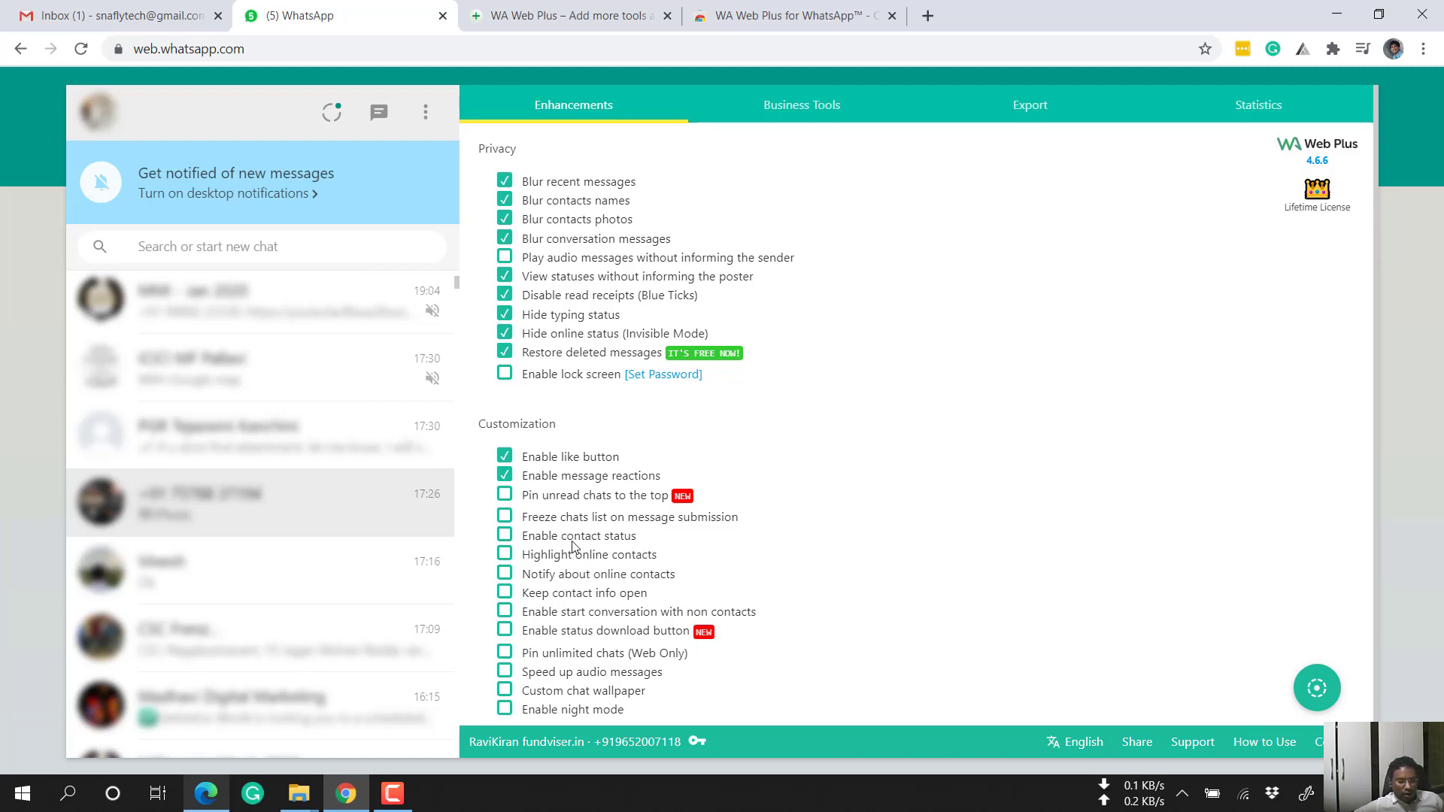
Enable contact status in the Customization options and check the chat header of the contact timed 17:16
click(508, 537)
scroll(242, 647, down, 2)
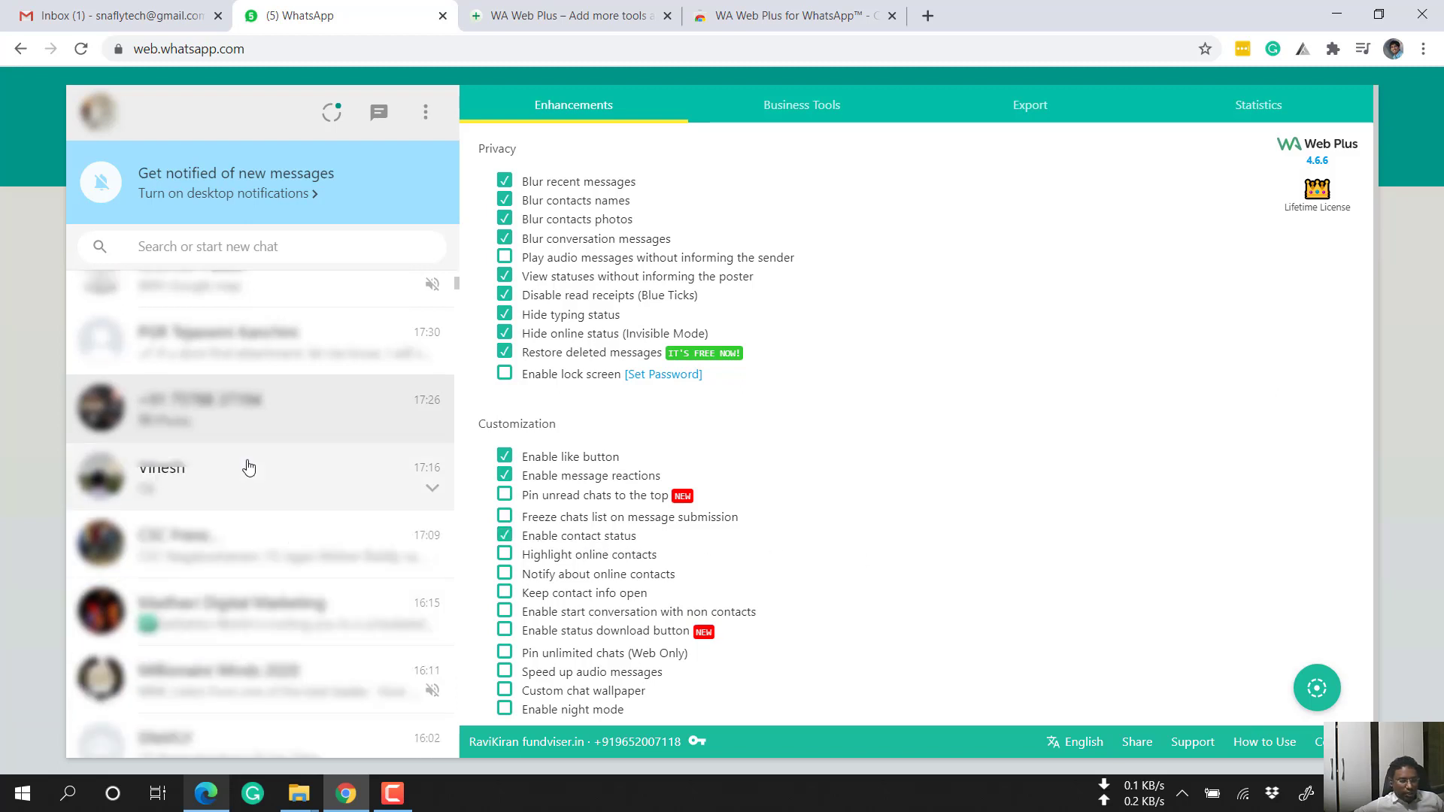
click(247, 494)
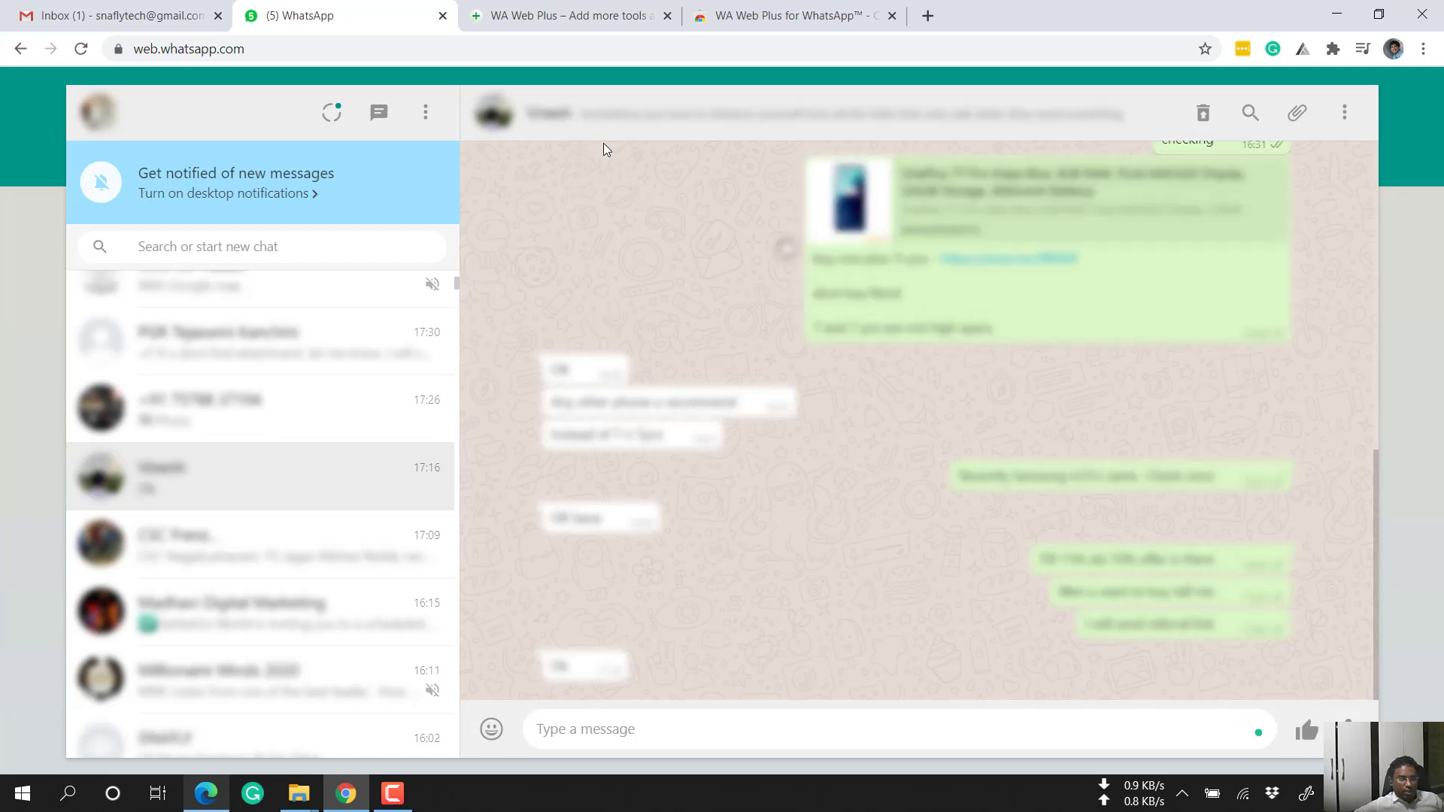
mouse_move(614, 117)
mouse_move(273, 471)
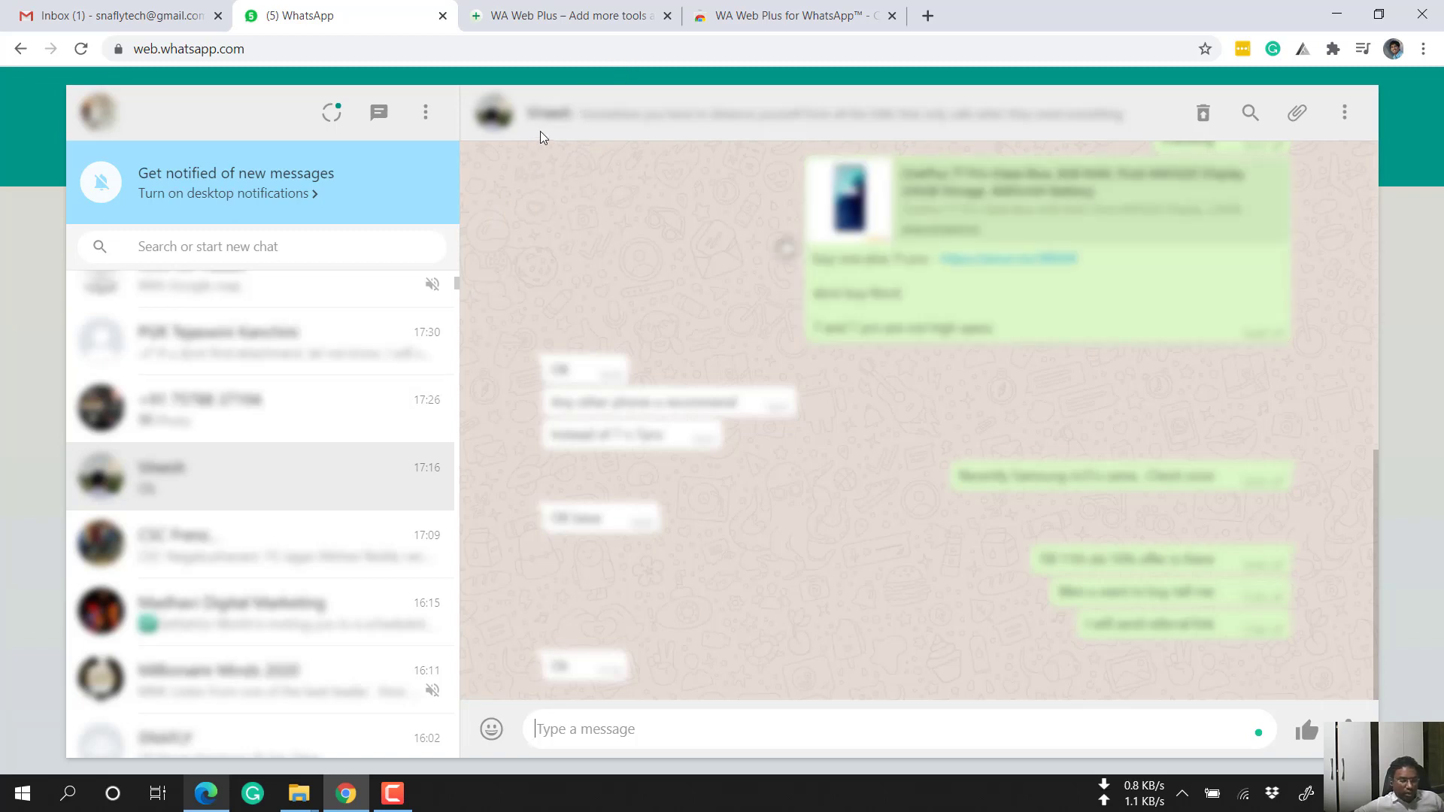
Enable Highlight online contacts in the WA Web Plus settings and look through the chat list for online markers
click(1333, 48)
click(1193, 332)
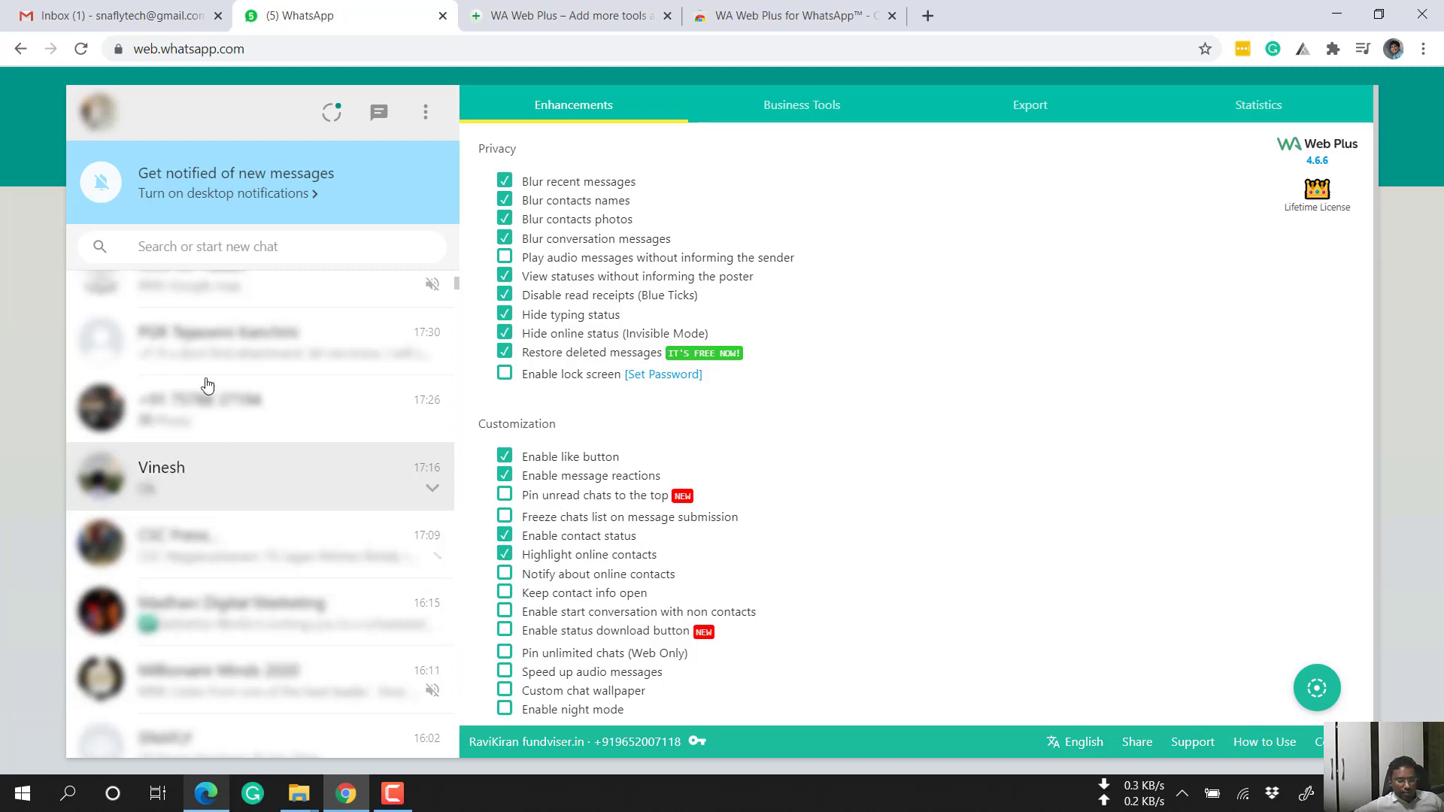
scroll(242, 454, down, 5)
scroll(242, 482, up, 10)
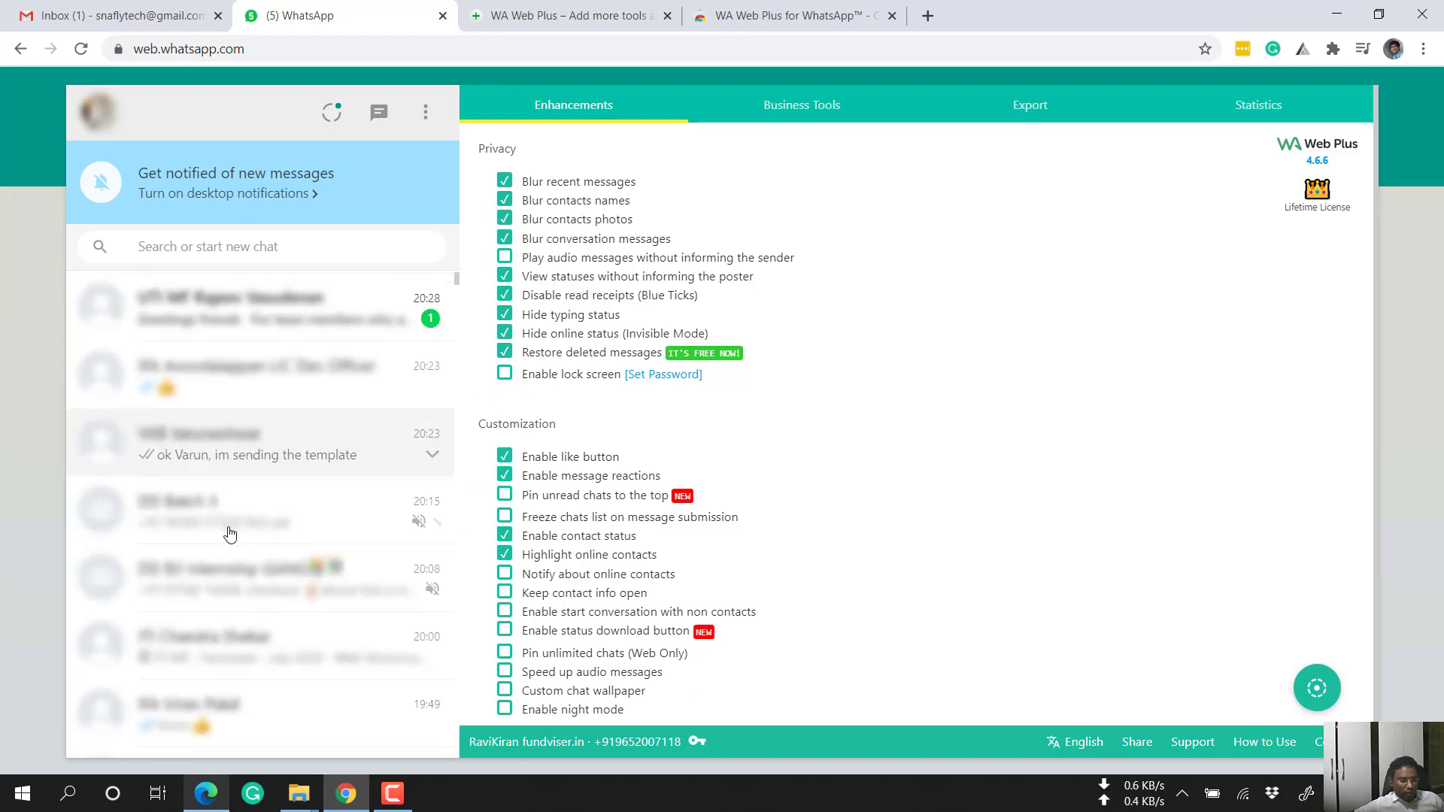
scroll(230, 530, down, 3)
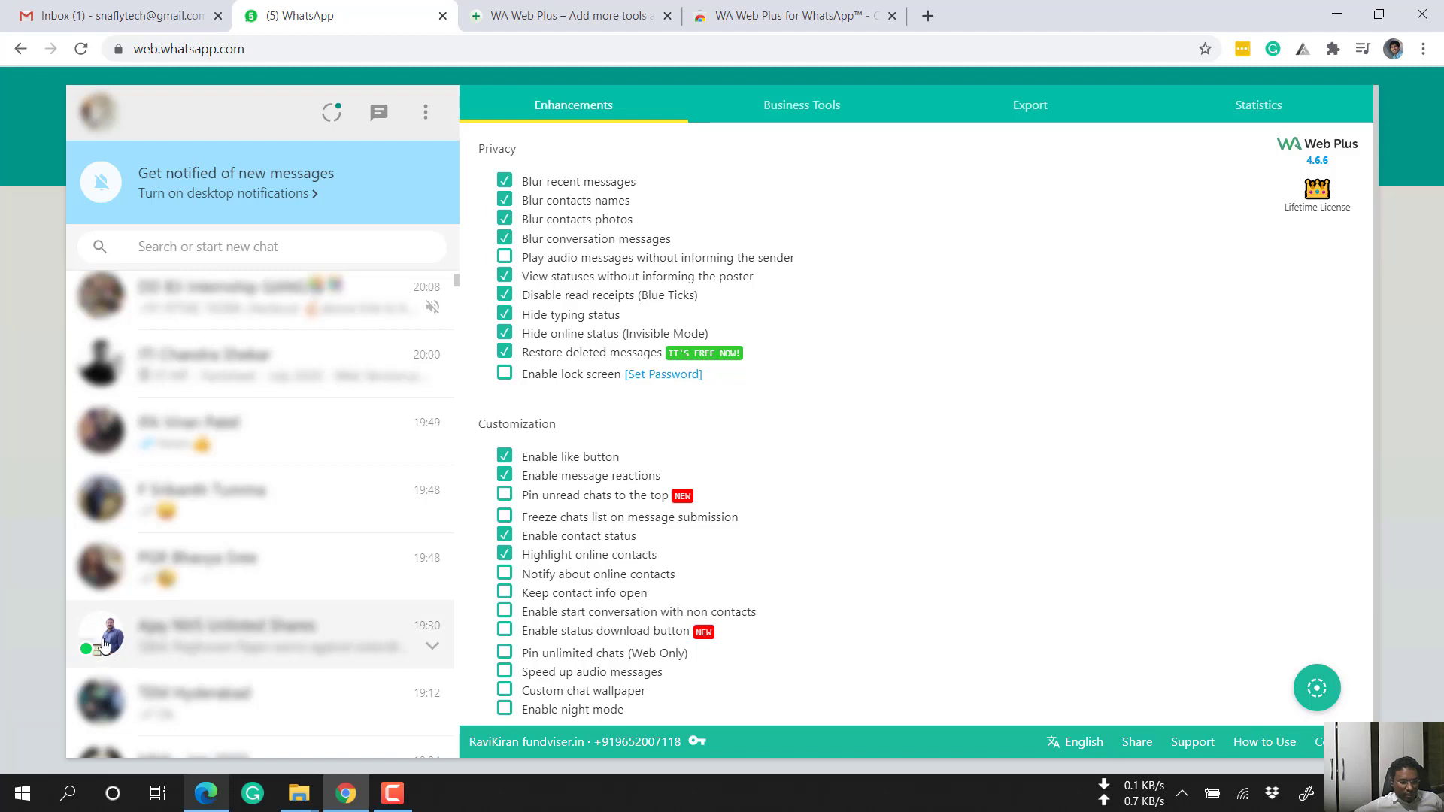
Look through the chat list for contacts marked online, and enable Notify about online contacts in the Customization options
scroll(125, 580, down, 15)
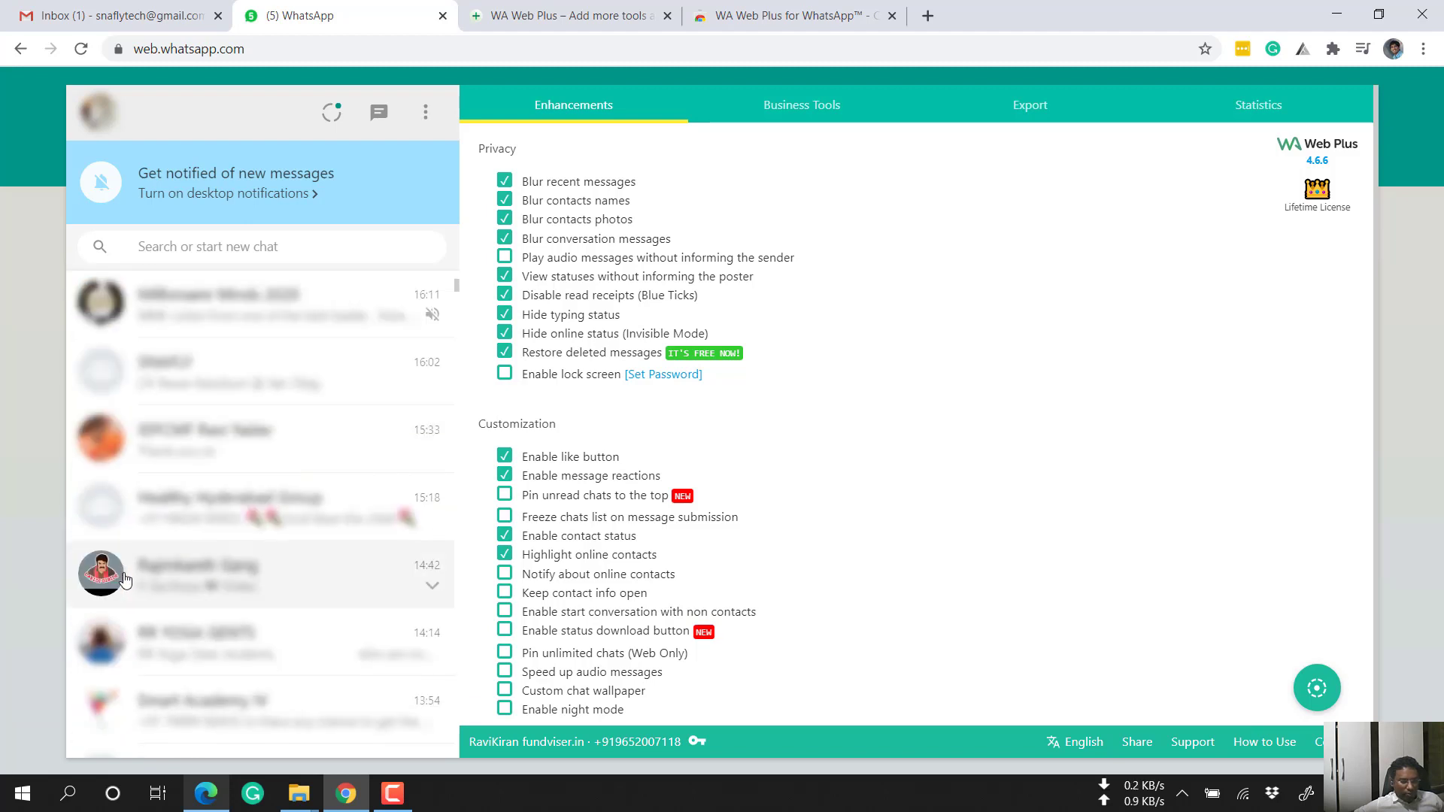
scroll(125, 580, down, 12)
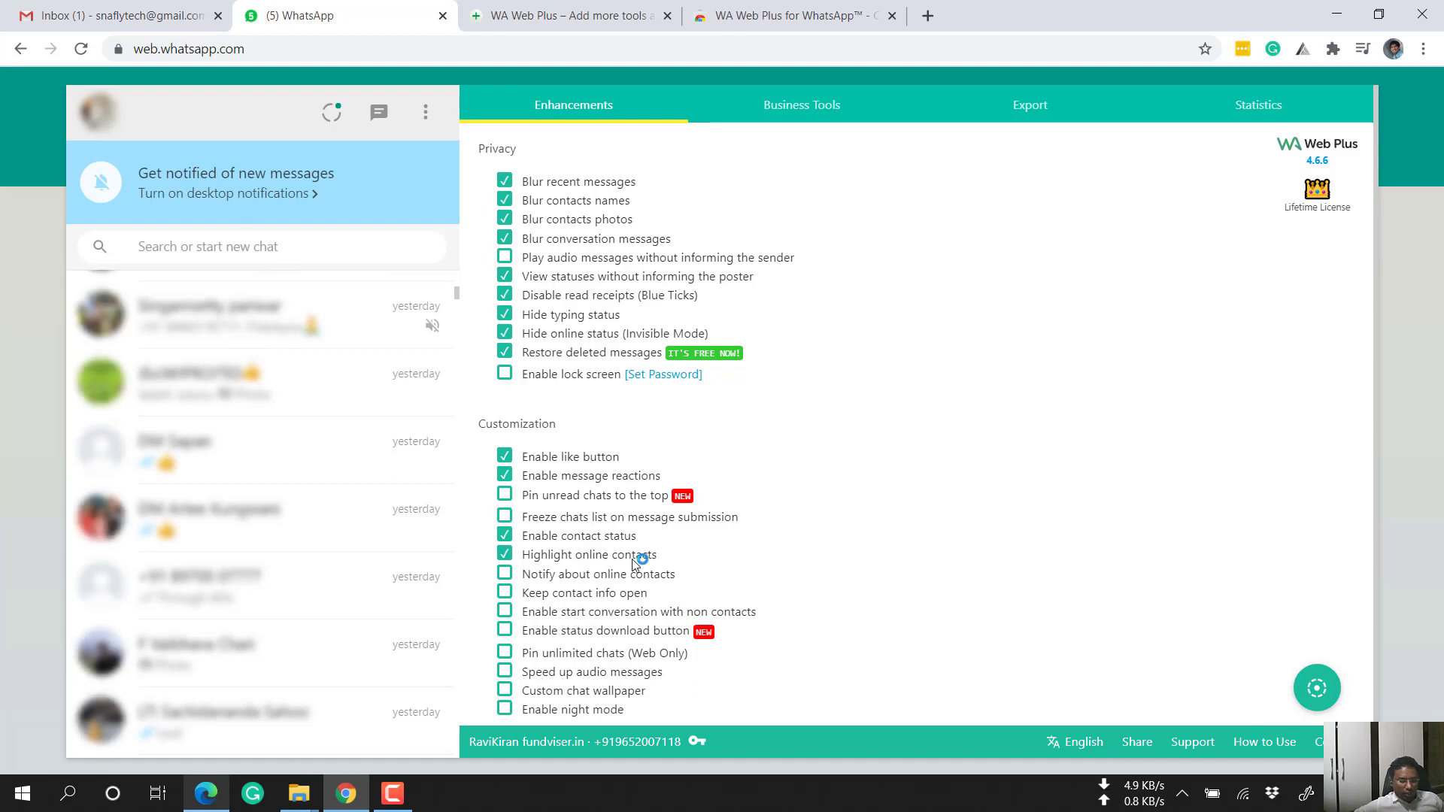
scroll(300, 596, up, 15)
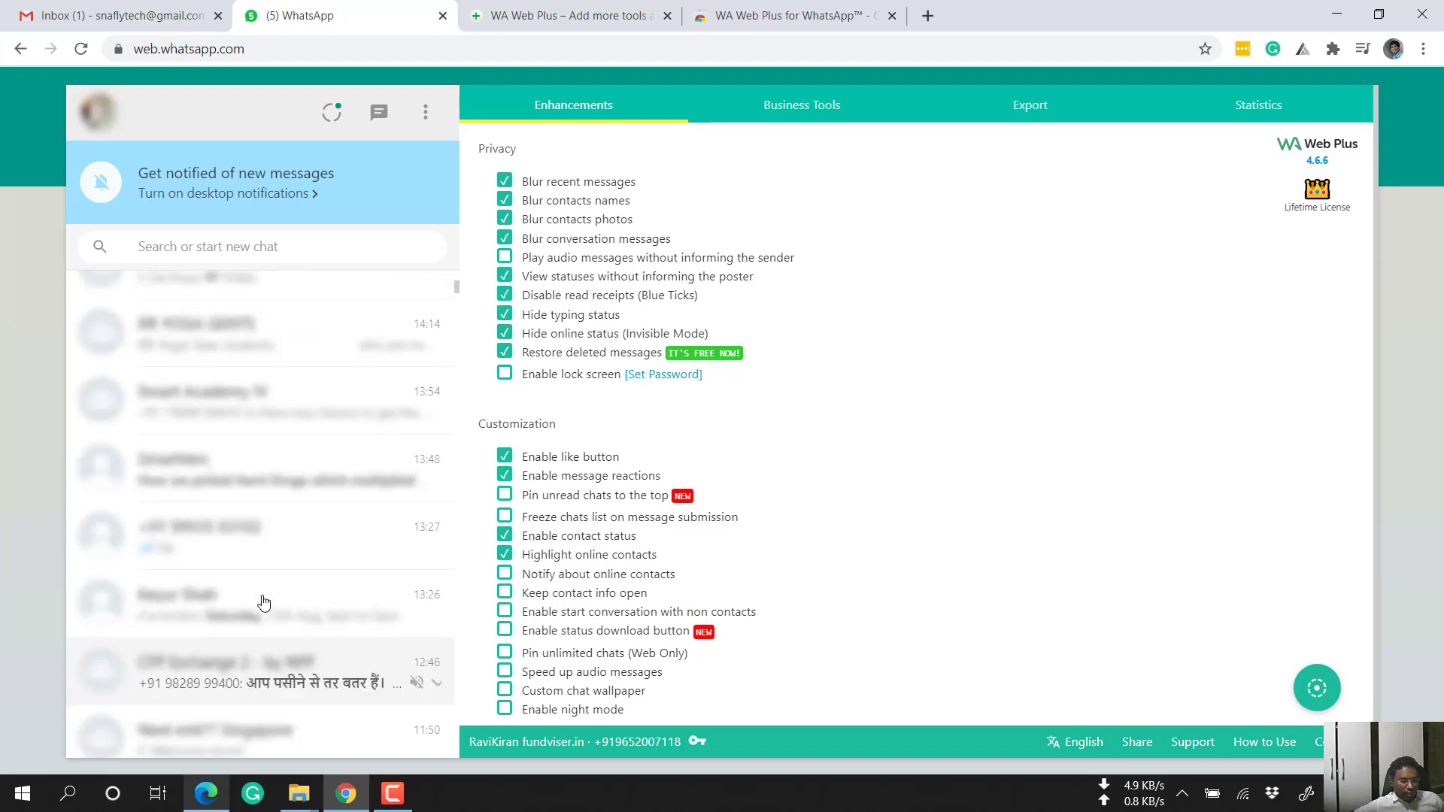
scroll(263, 602, up, 10)
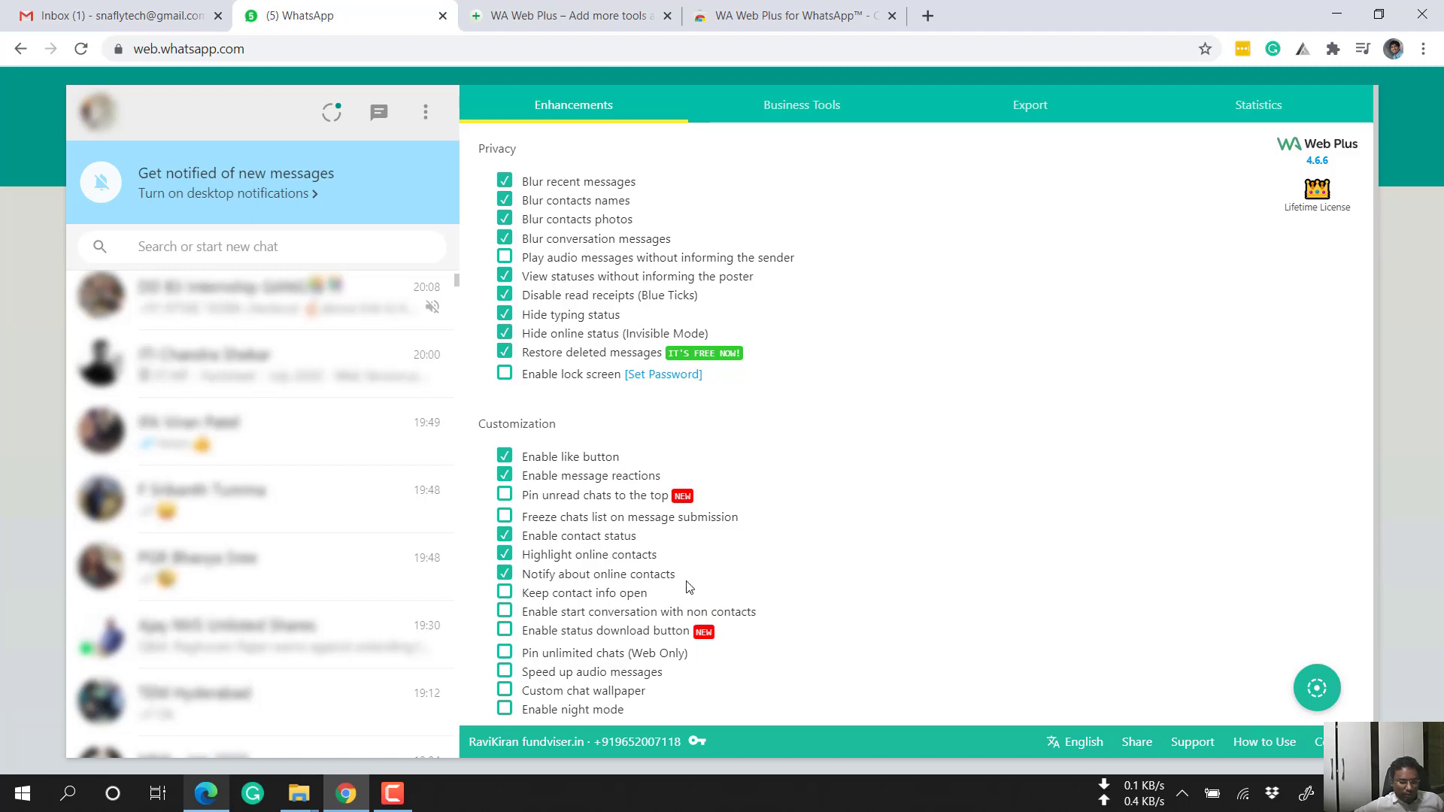
scroll(677, 588, down, 1)
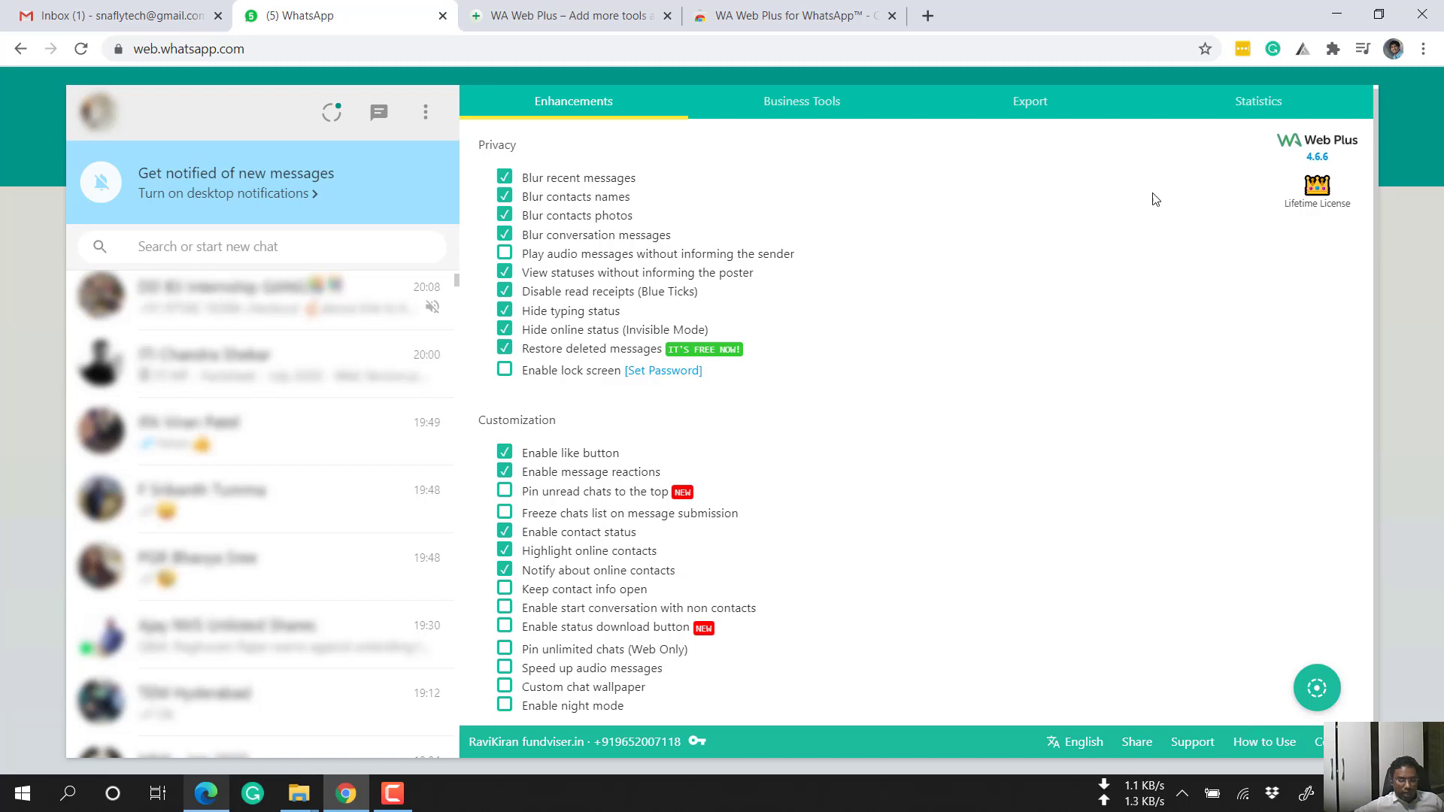
Try the Keep contact info open option to view the contact info pane beside the settings, and disable it again
click(505, 589)
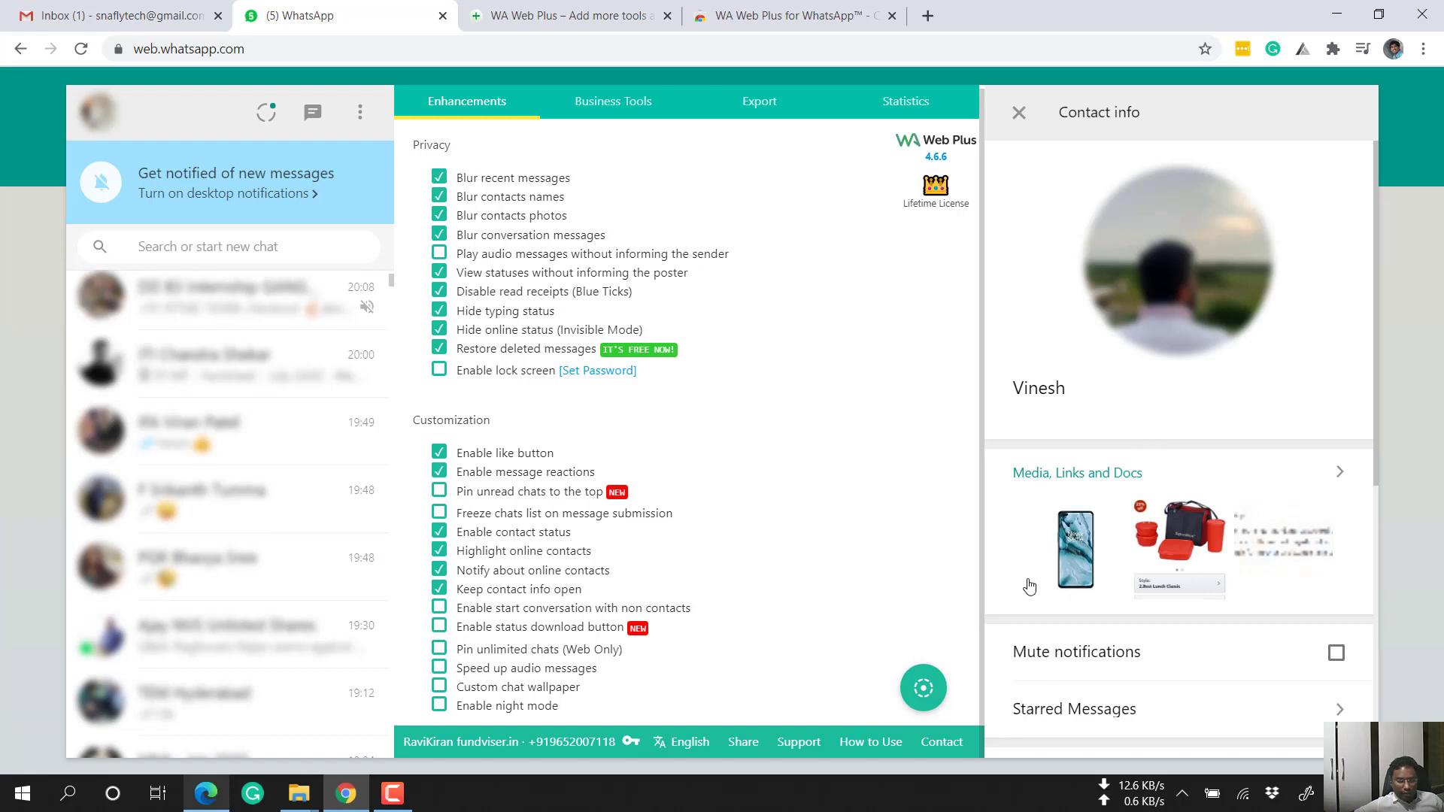
click(440, 588)
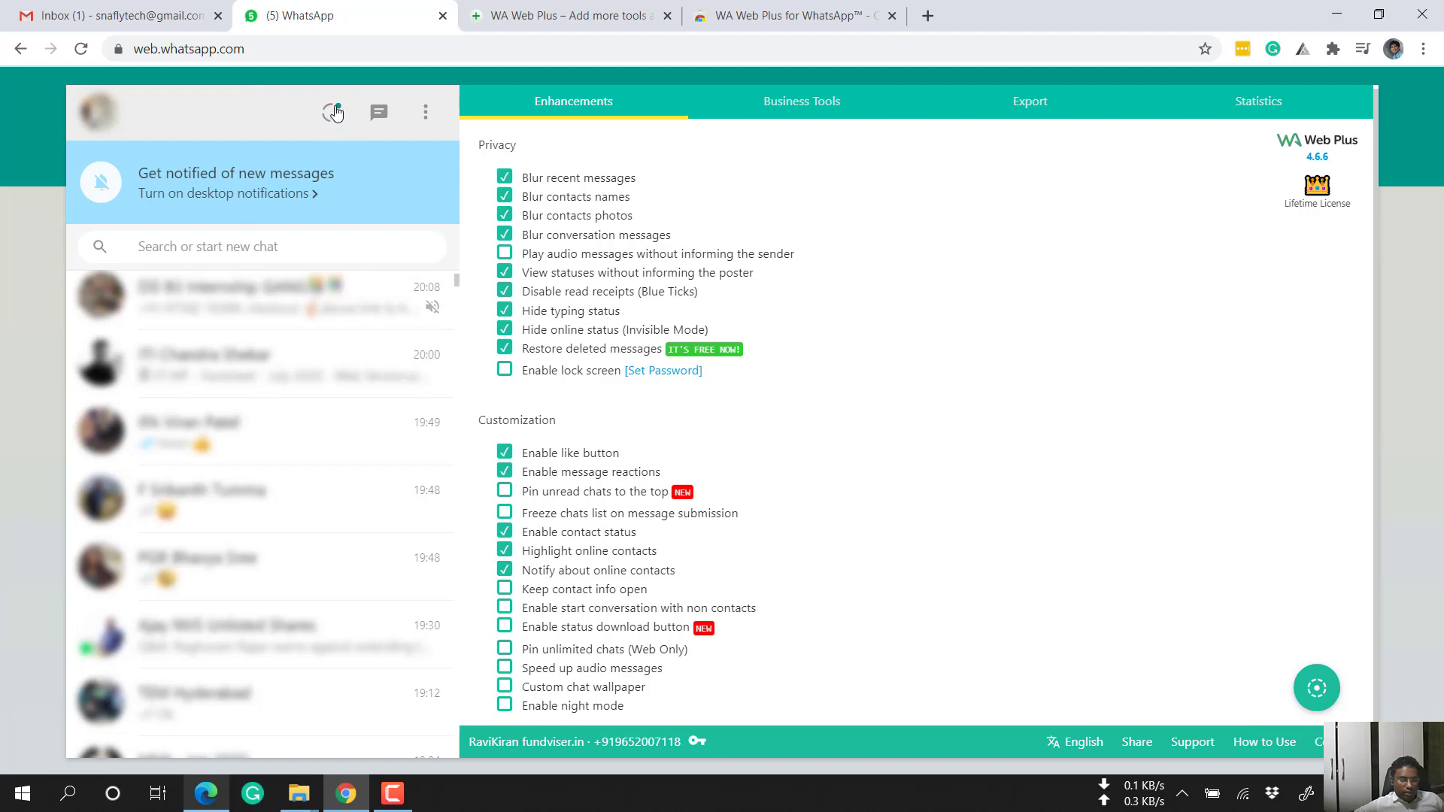
View the New chat contact list, close it, and turn on Enable start conversation with non contacts
click(380, 114)
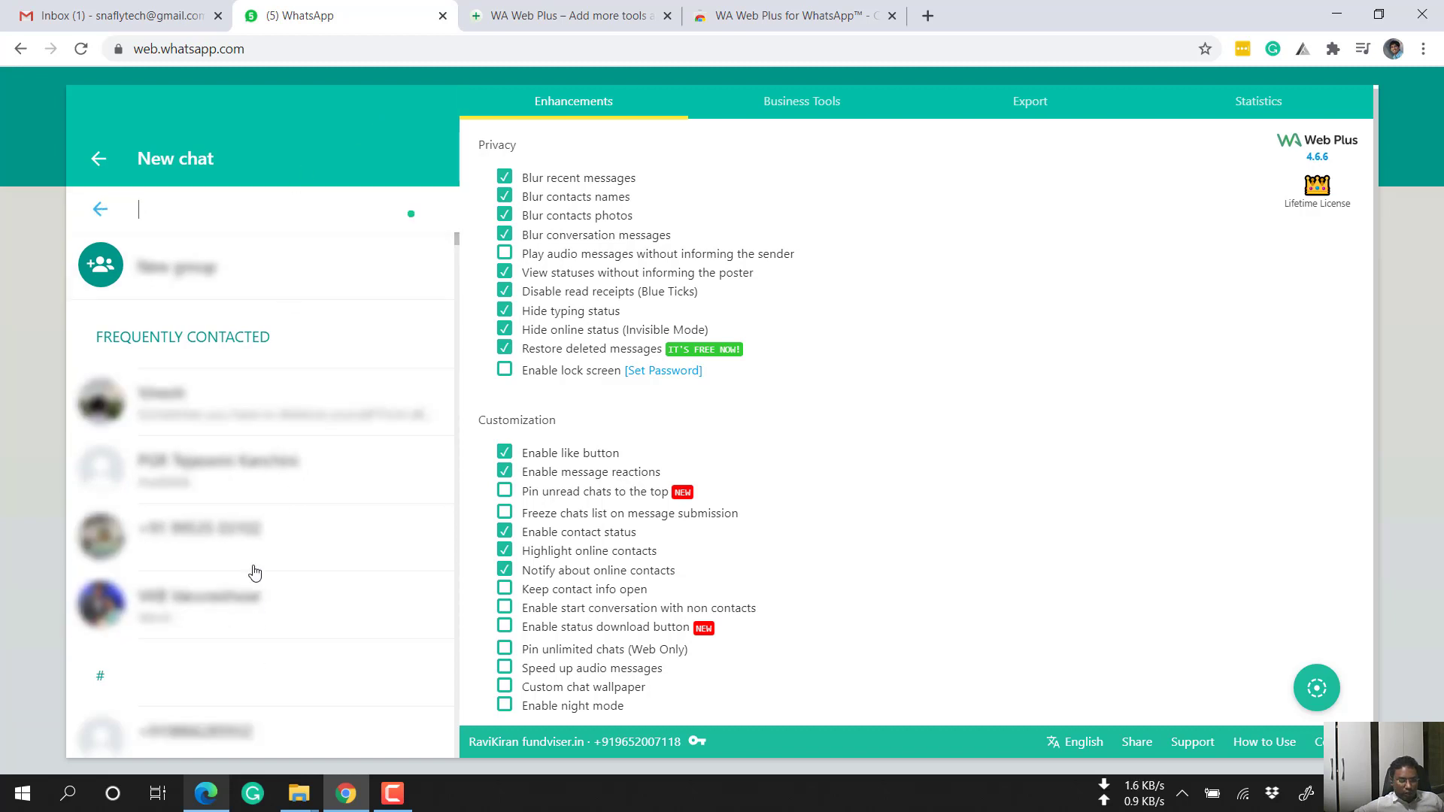
key(Escape)
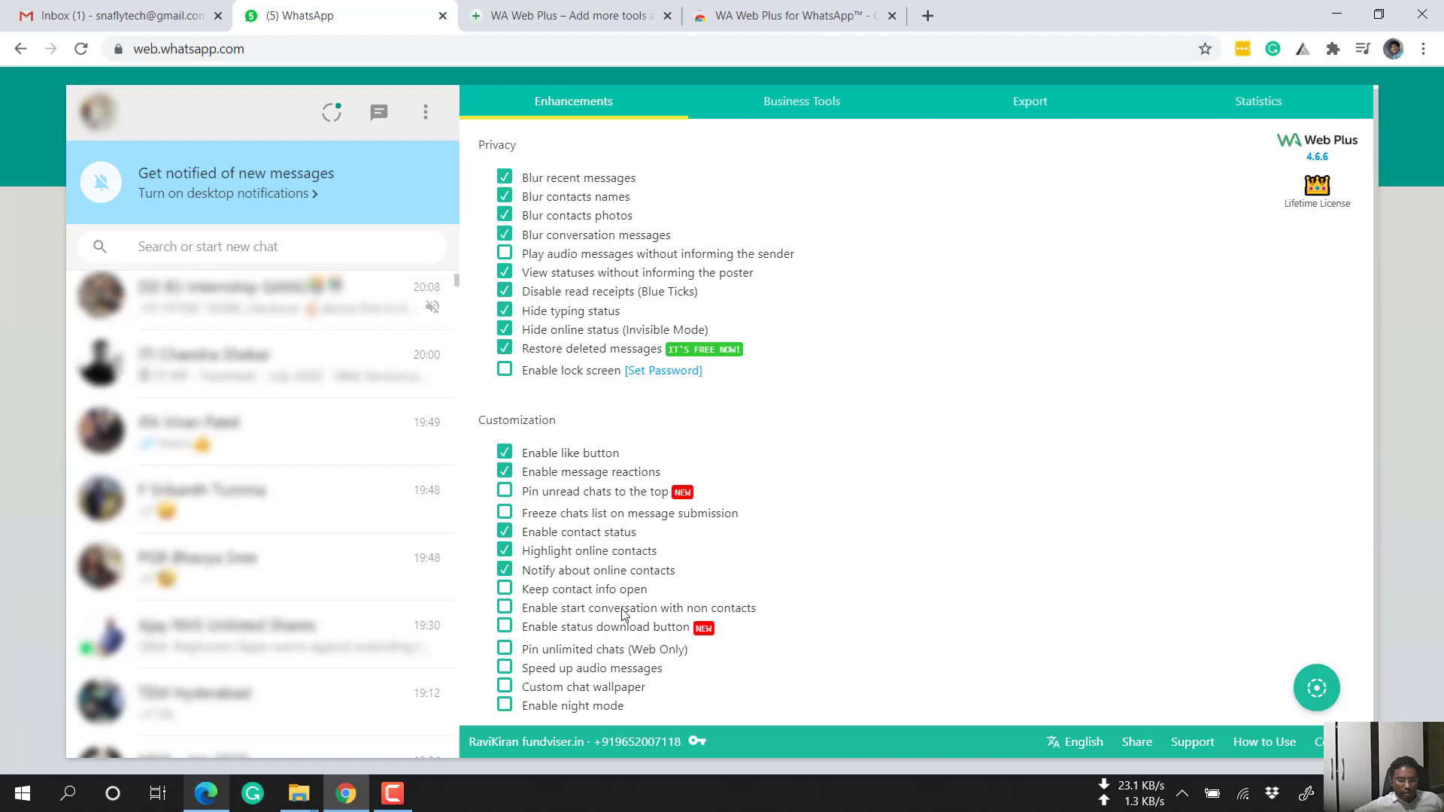
click(506, 609)
Try the start conversation dialog for an unsaved number with country code 91, and cancel it without starting a chat
click(286, 114)
click(613, 413)
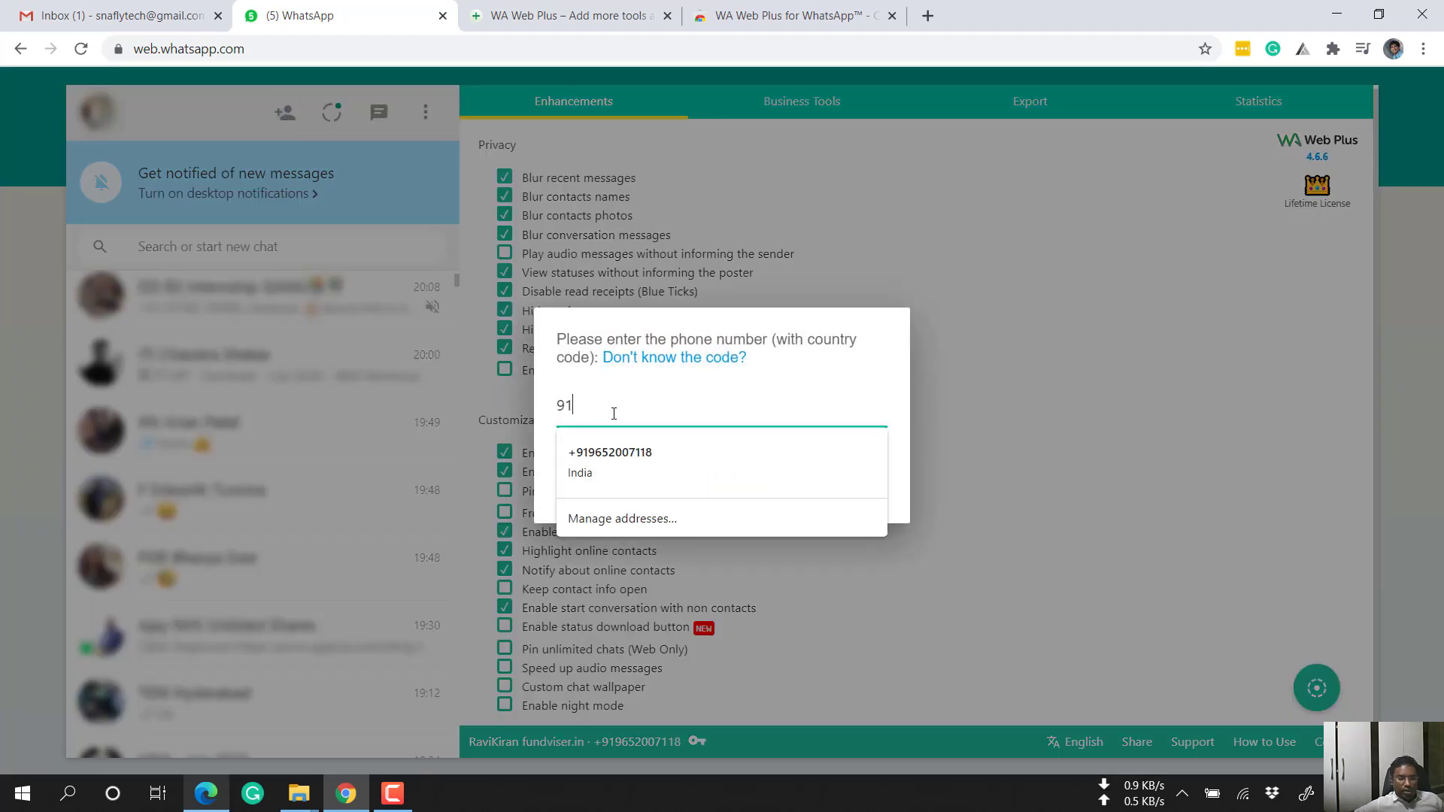
drag(620, 407, 546, 408)
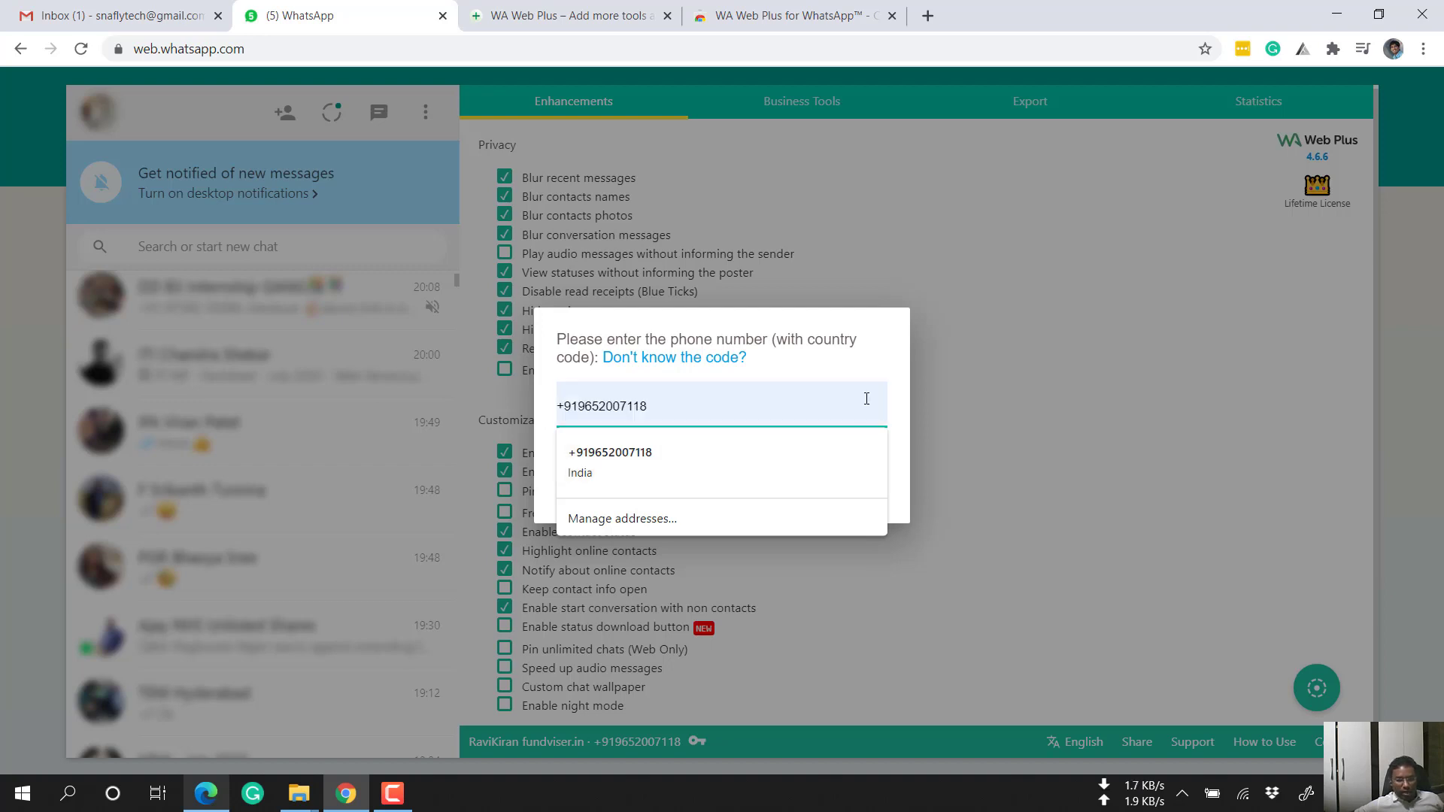
click(903, 360)
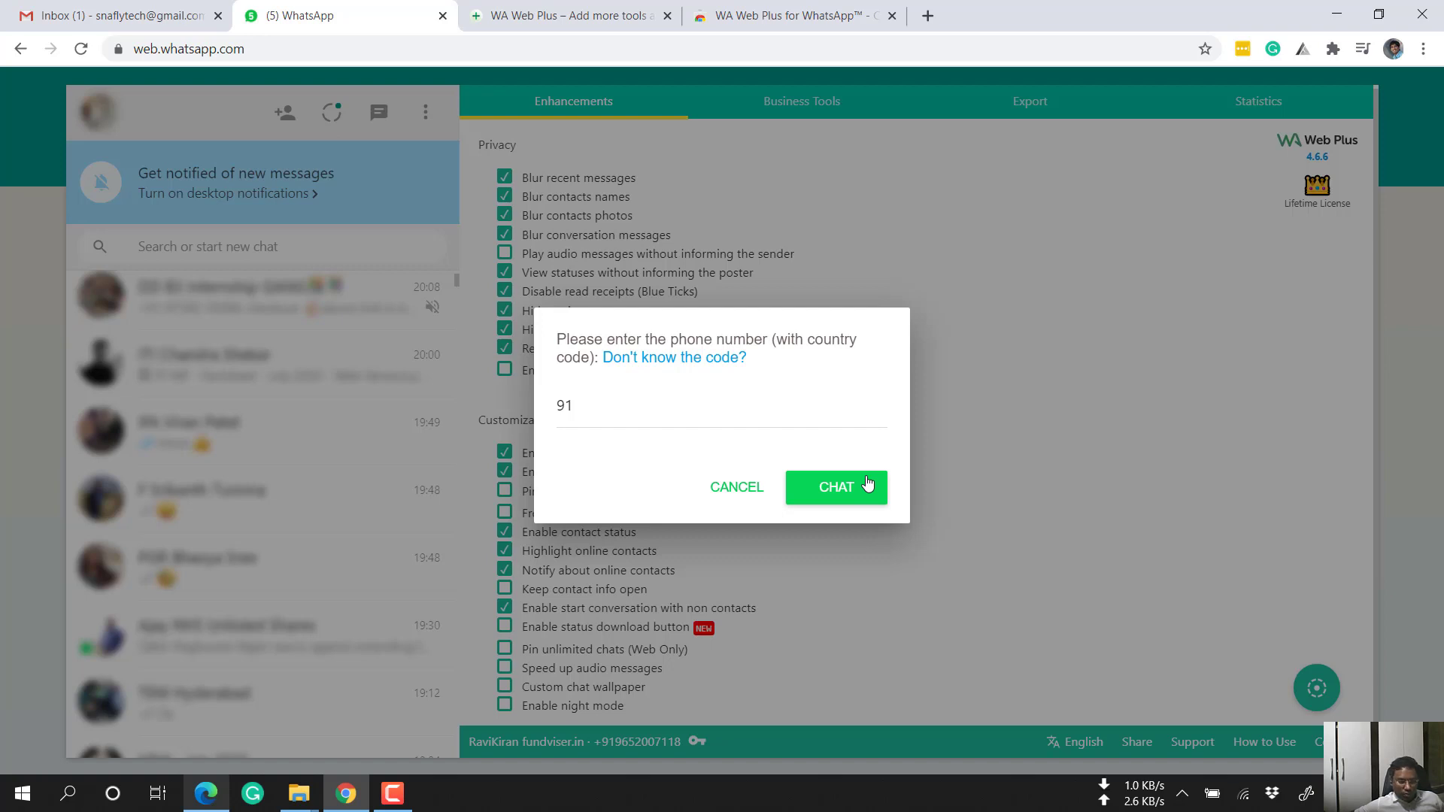
click(753, 486)
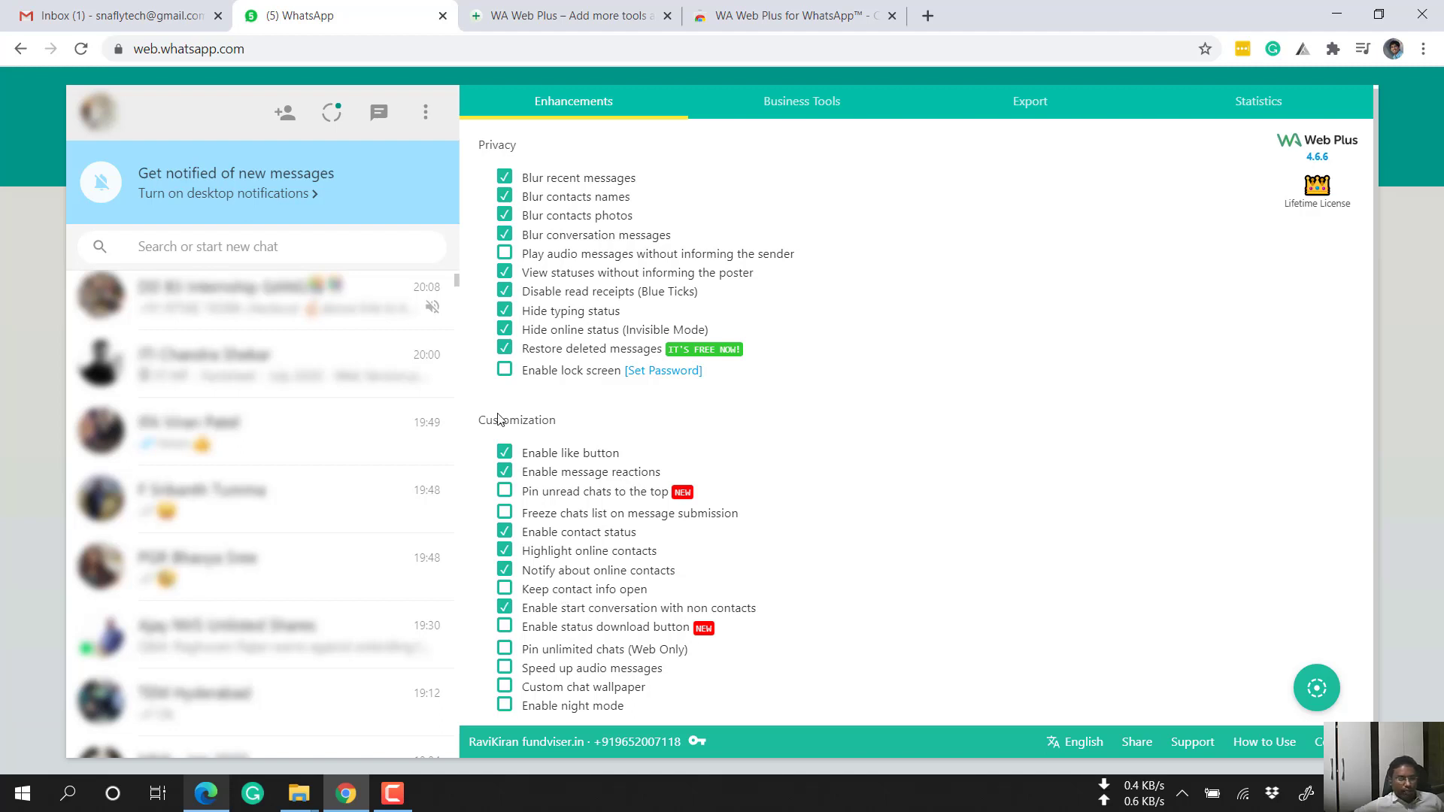
View the contact status posted at 18:27 and the boutique's status, check the viewer for a download option, and close it
click(332, 114)
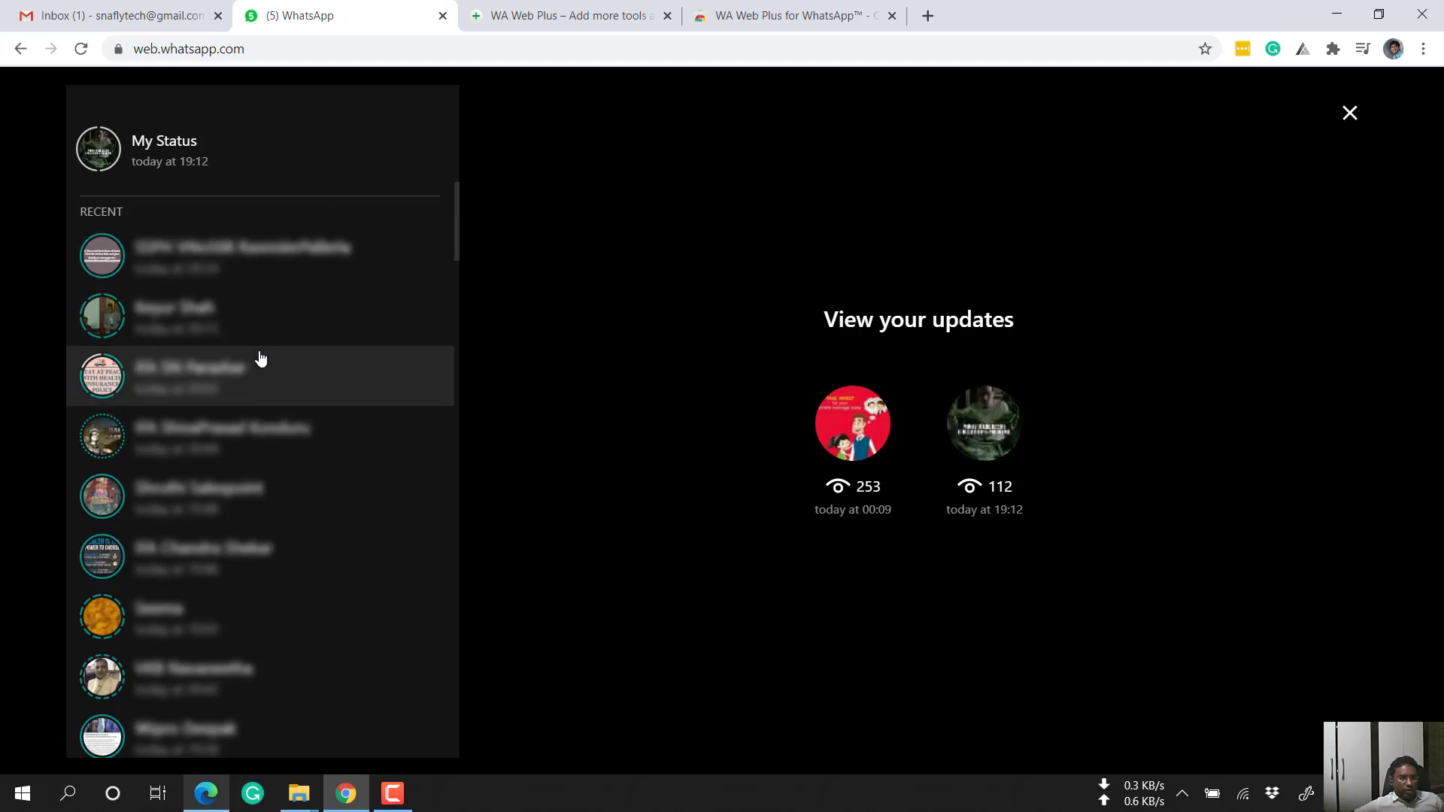
scroll(219, 658, down, 5)
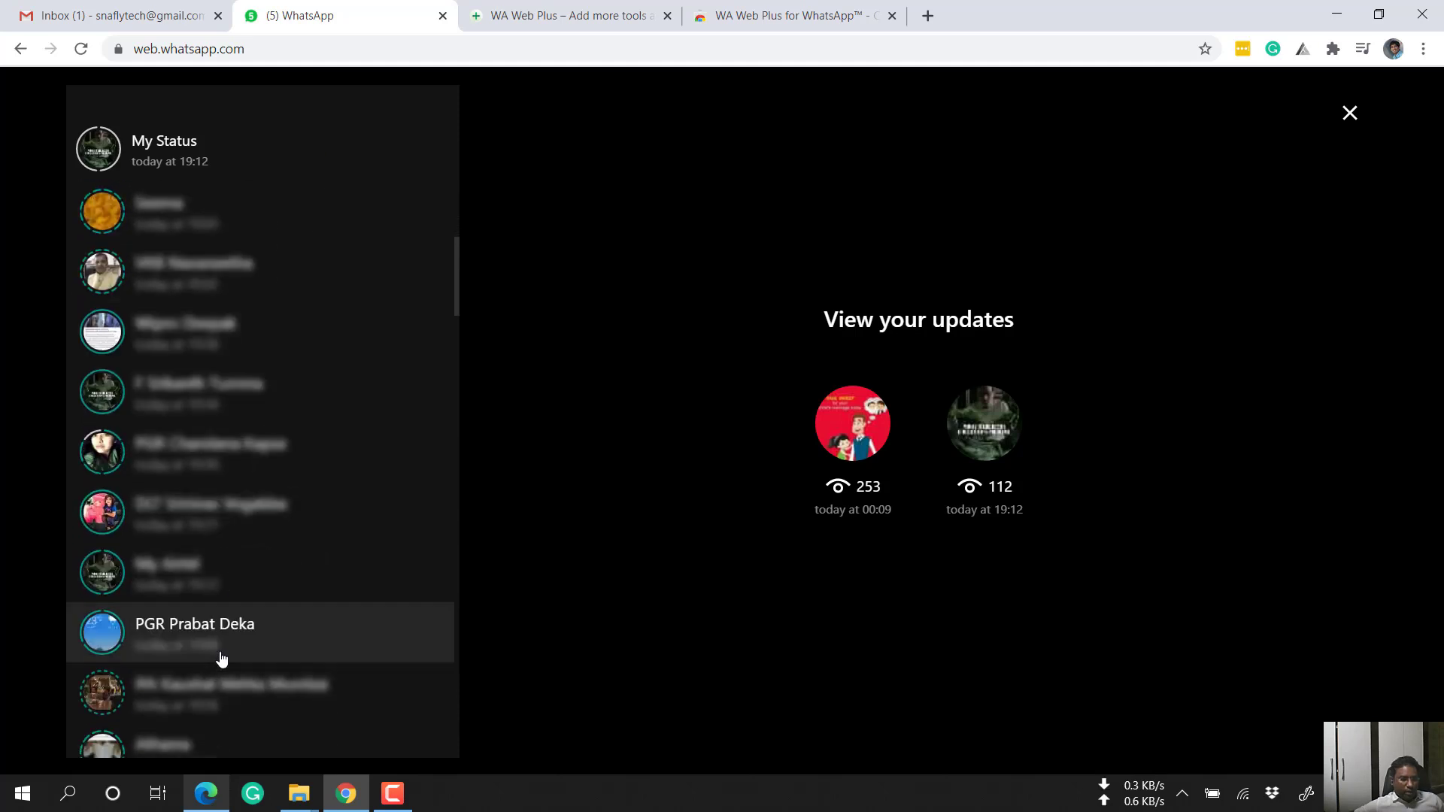
scroll(220, 659, down, 2)
scroll(220, 659, down, 3)
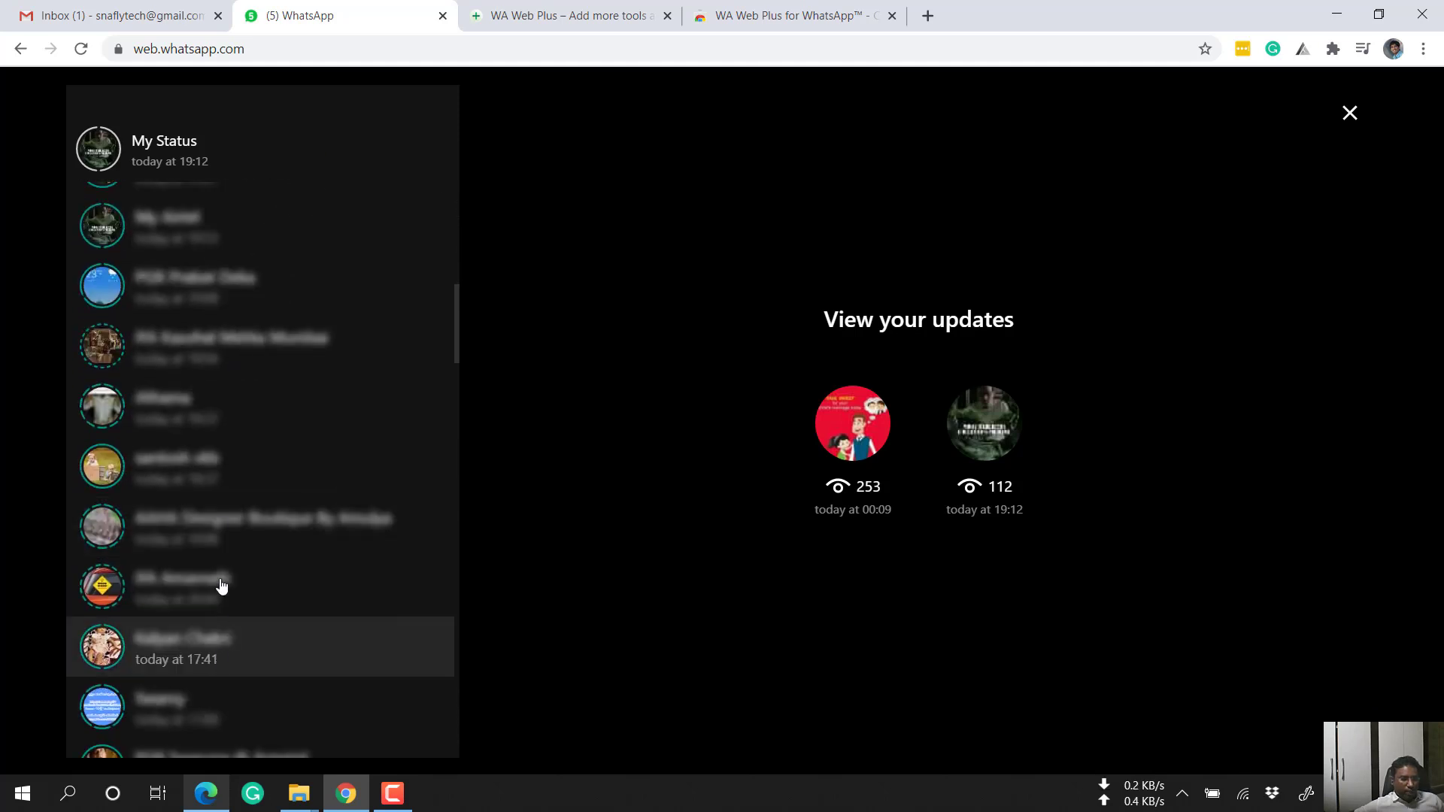
click(223, 458)
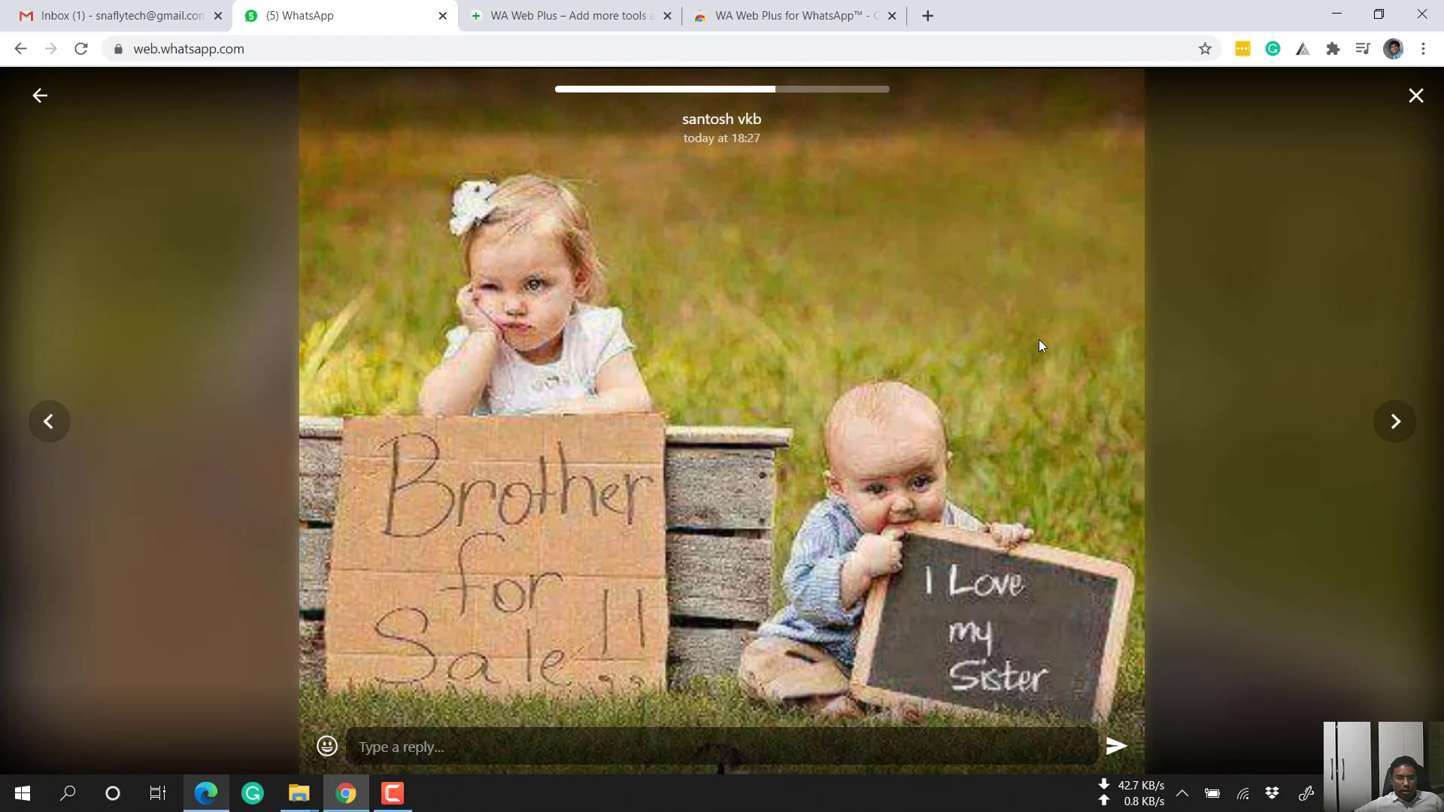
drag(1040, 346, 806, 345)
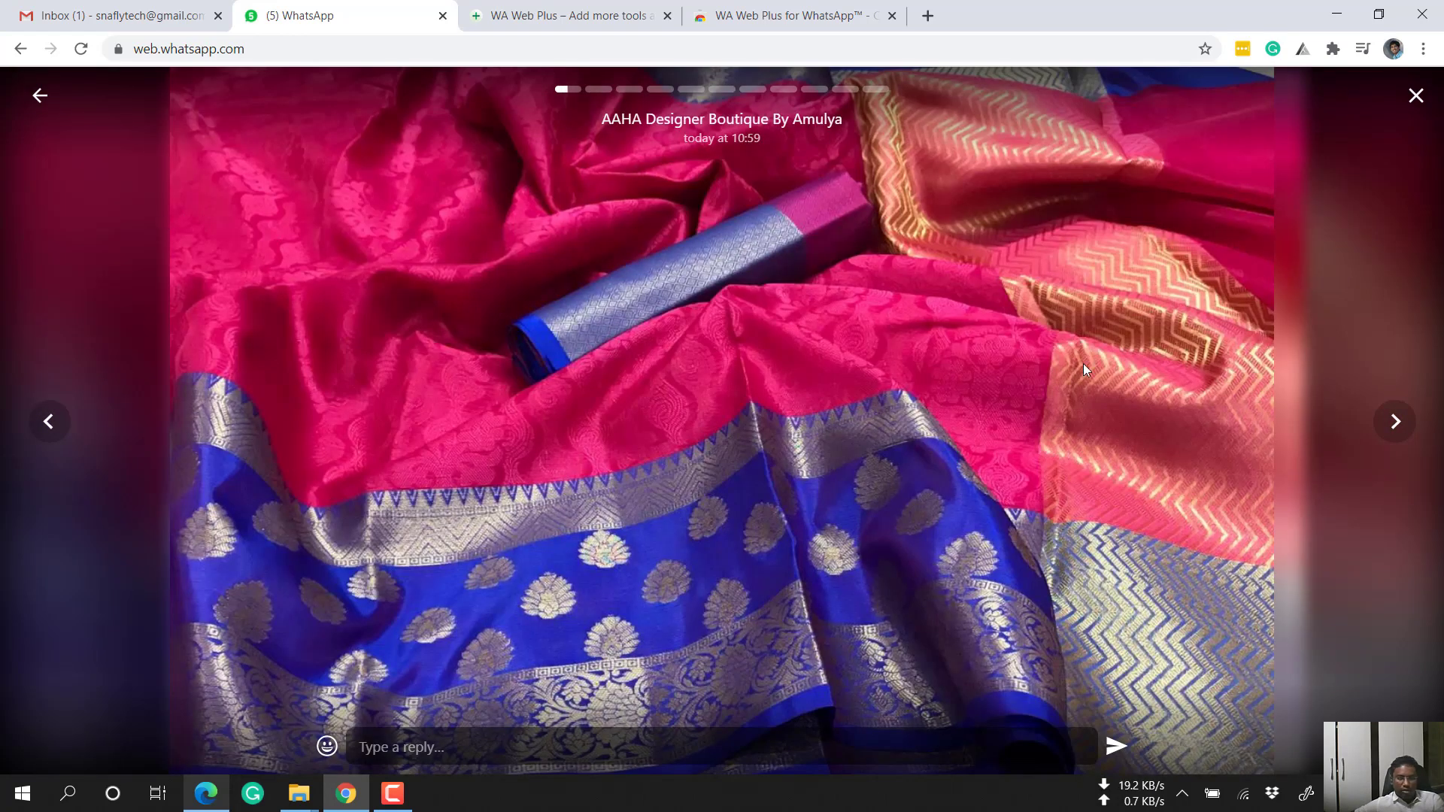
click(1418, 109)
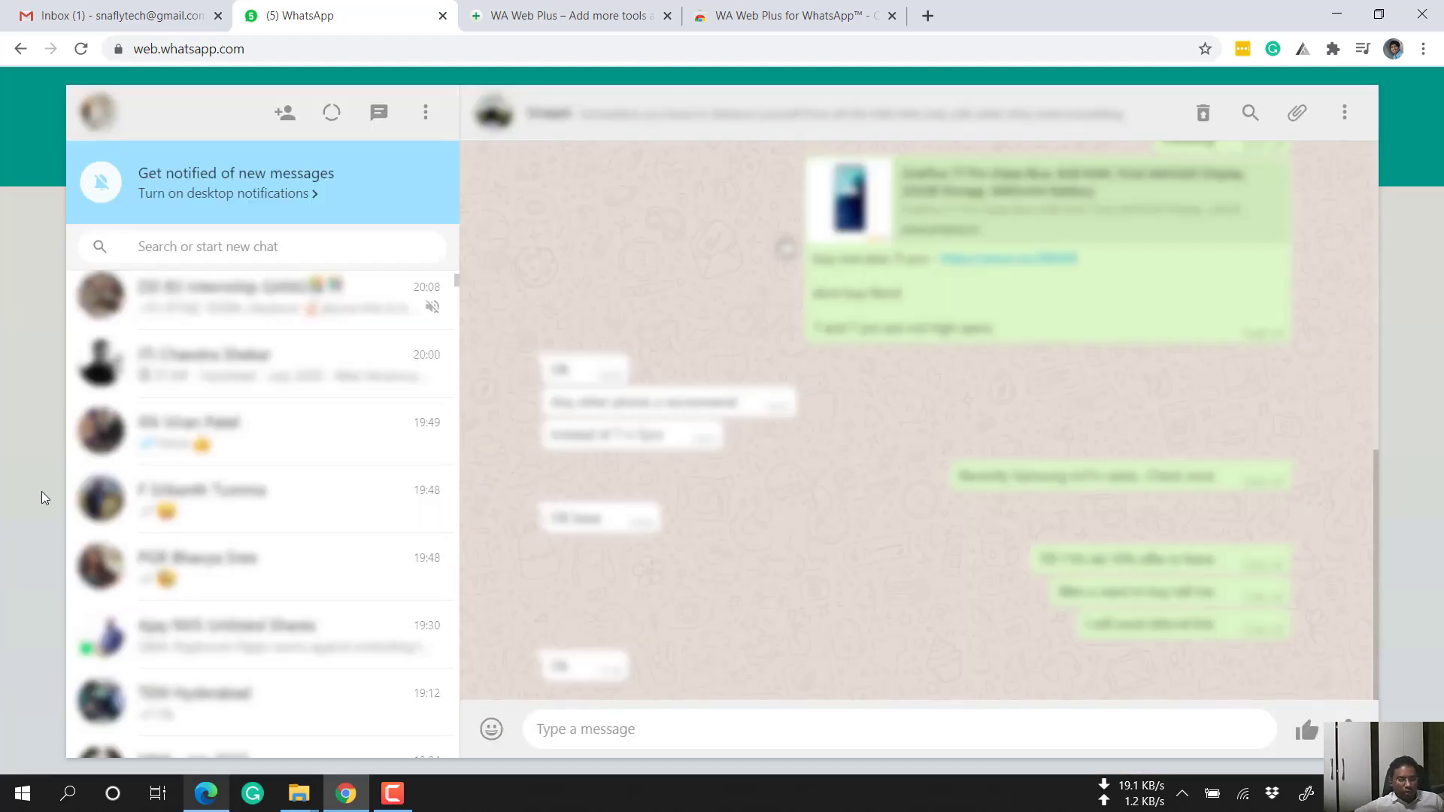
Reopen the WA Web Plus settings and turn on Enable status download button
click(1332, 50)
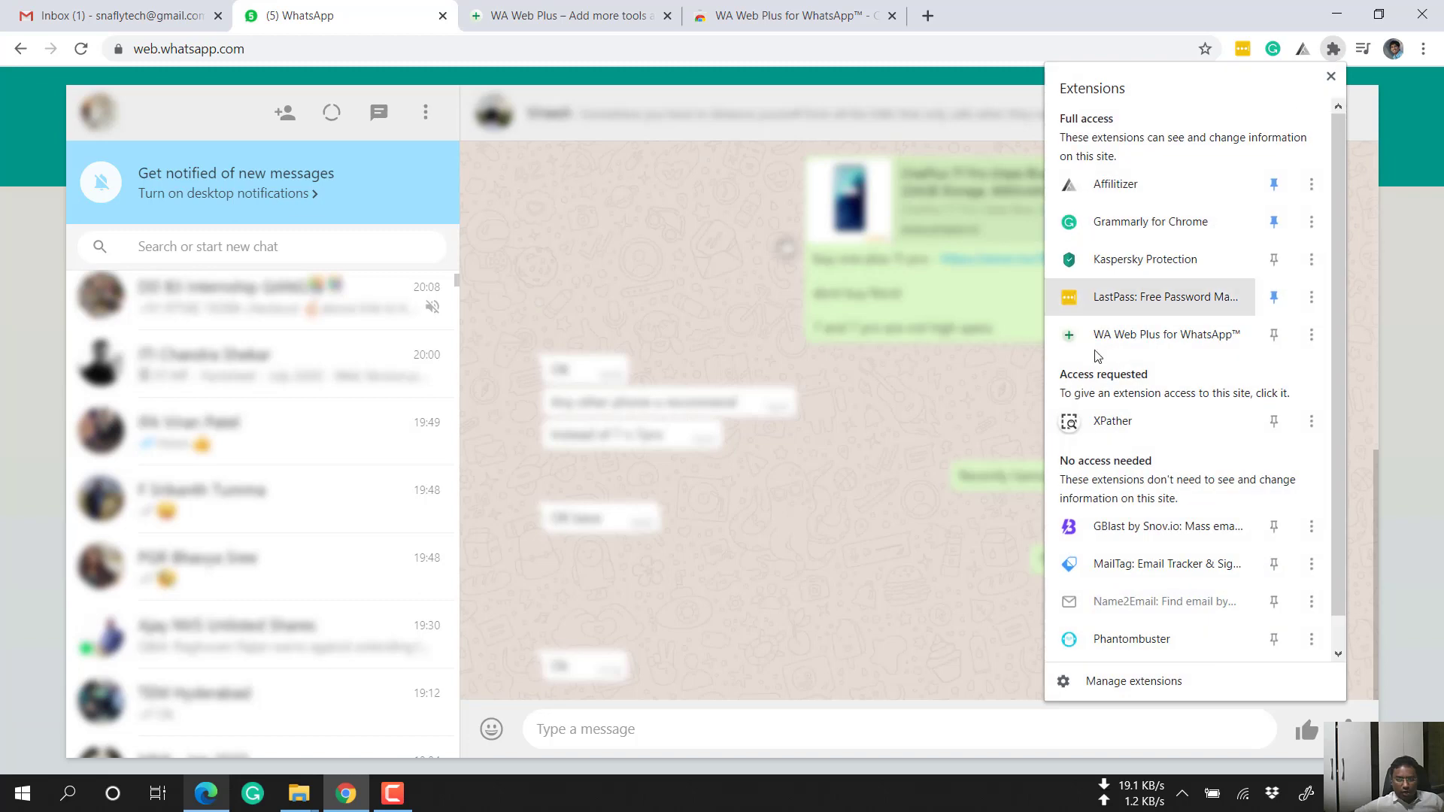
click(1182, 338)
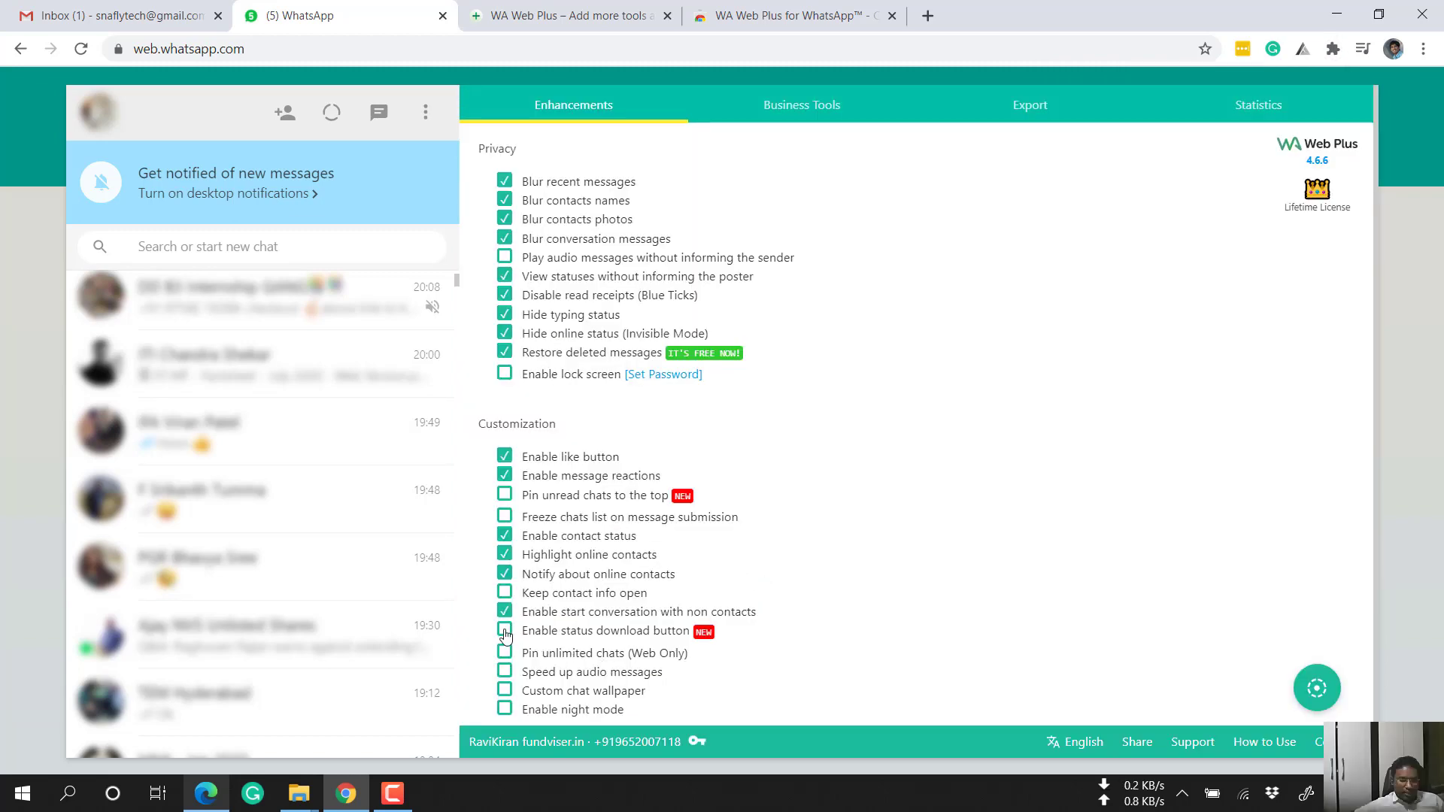
click(505, 632)
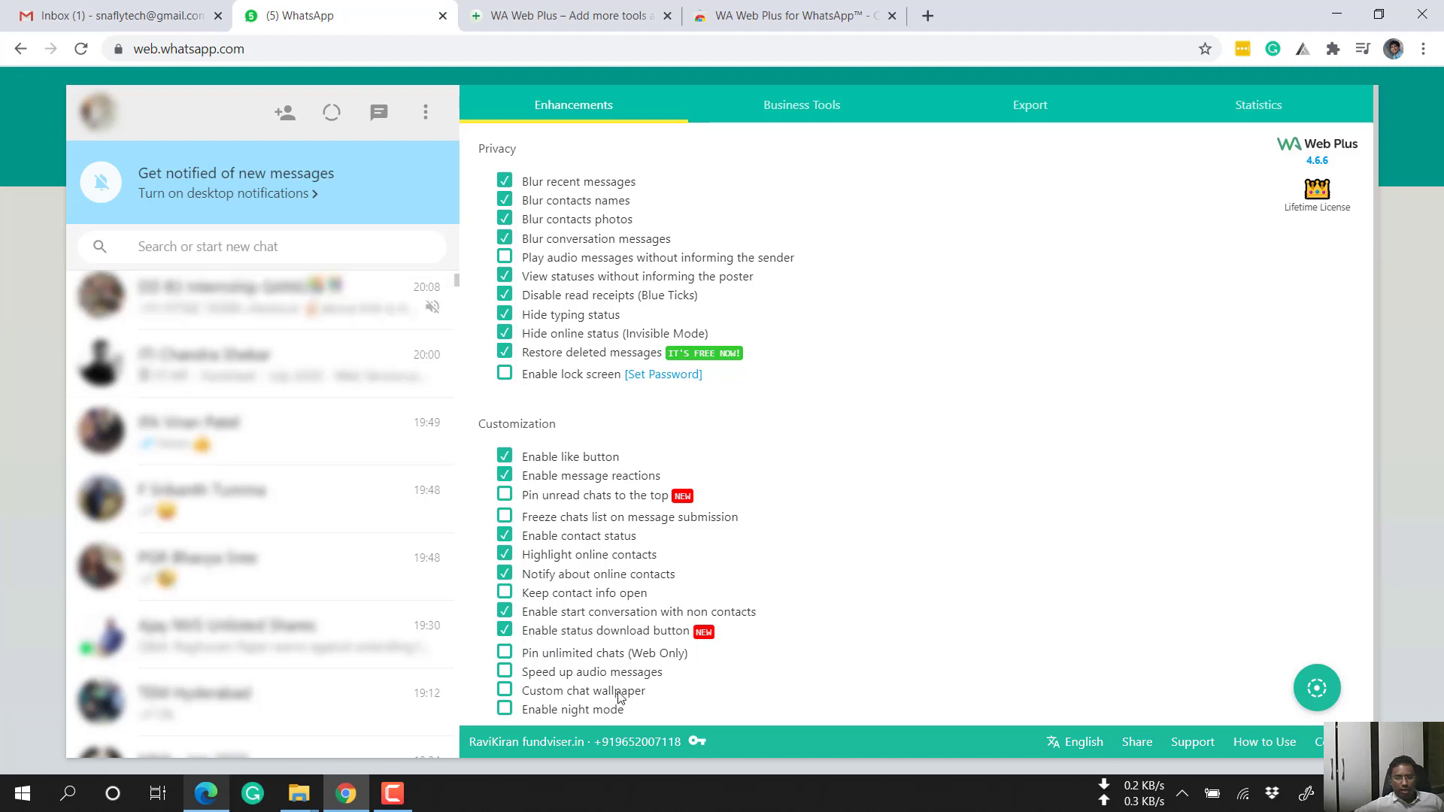
Download the yoga contact's status image posted at 13:00, and close the status viewer
click(332, 114)
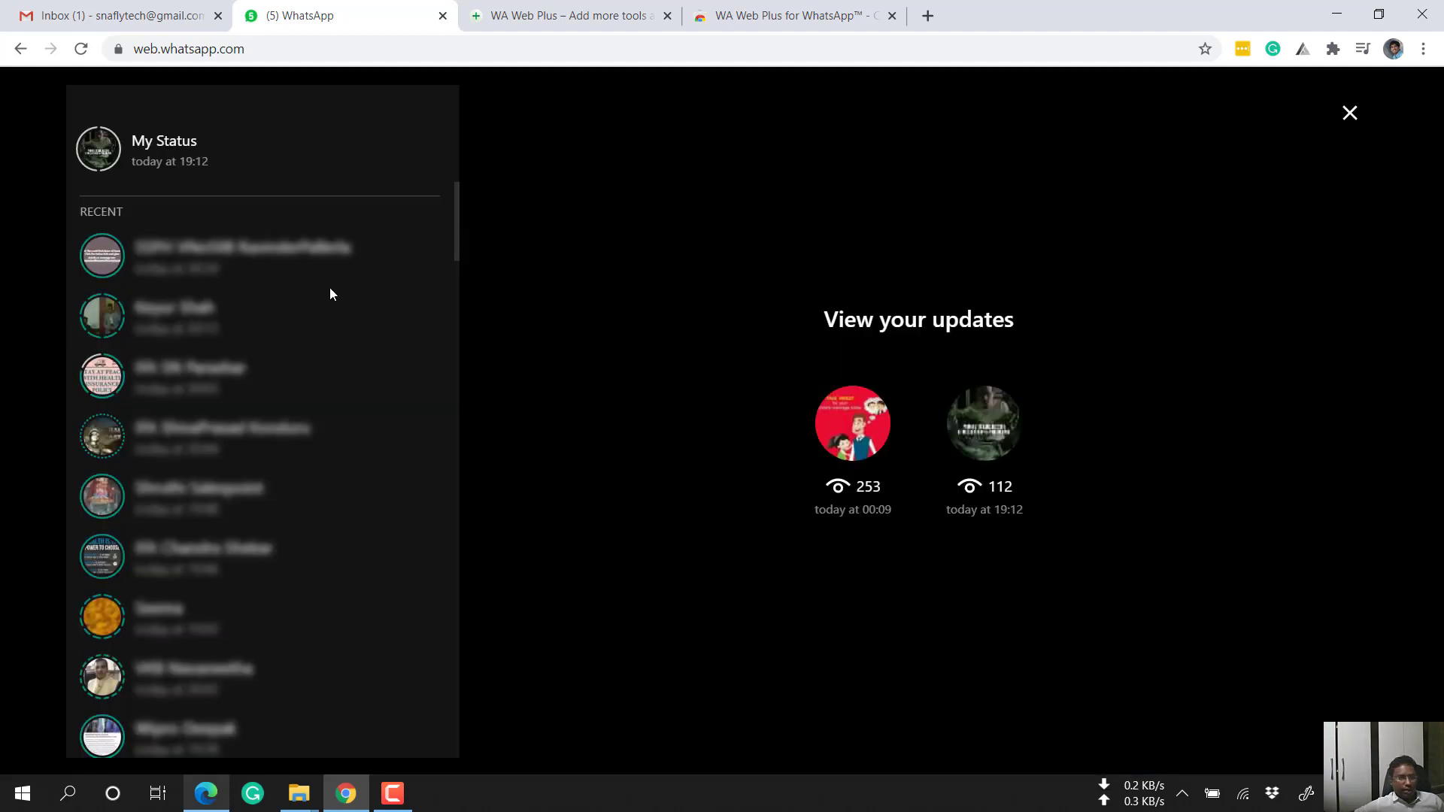
scroll(319, 404, down, 10)
scroll(322, 403, down, 3)
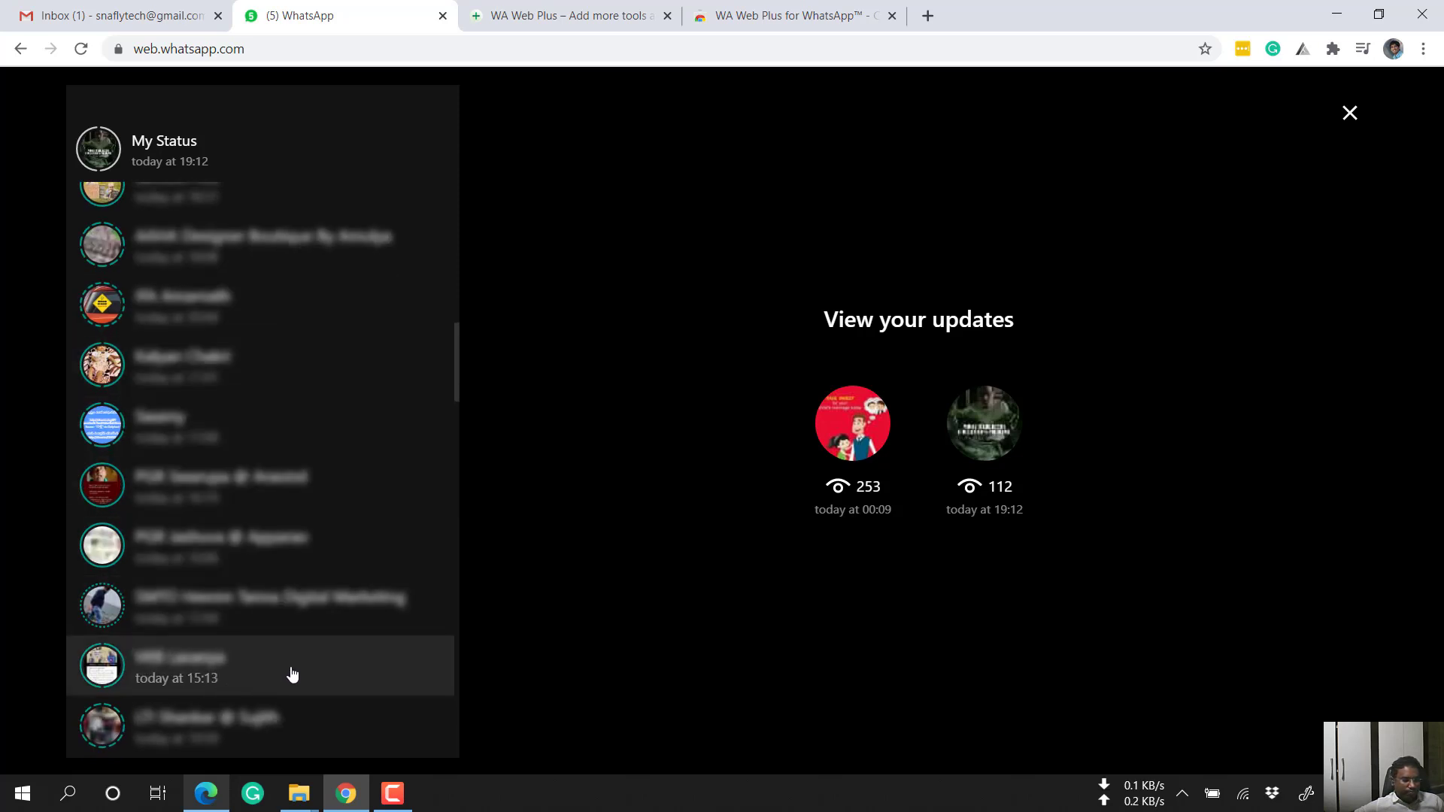
scroll(345, 647, down, 5)
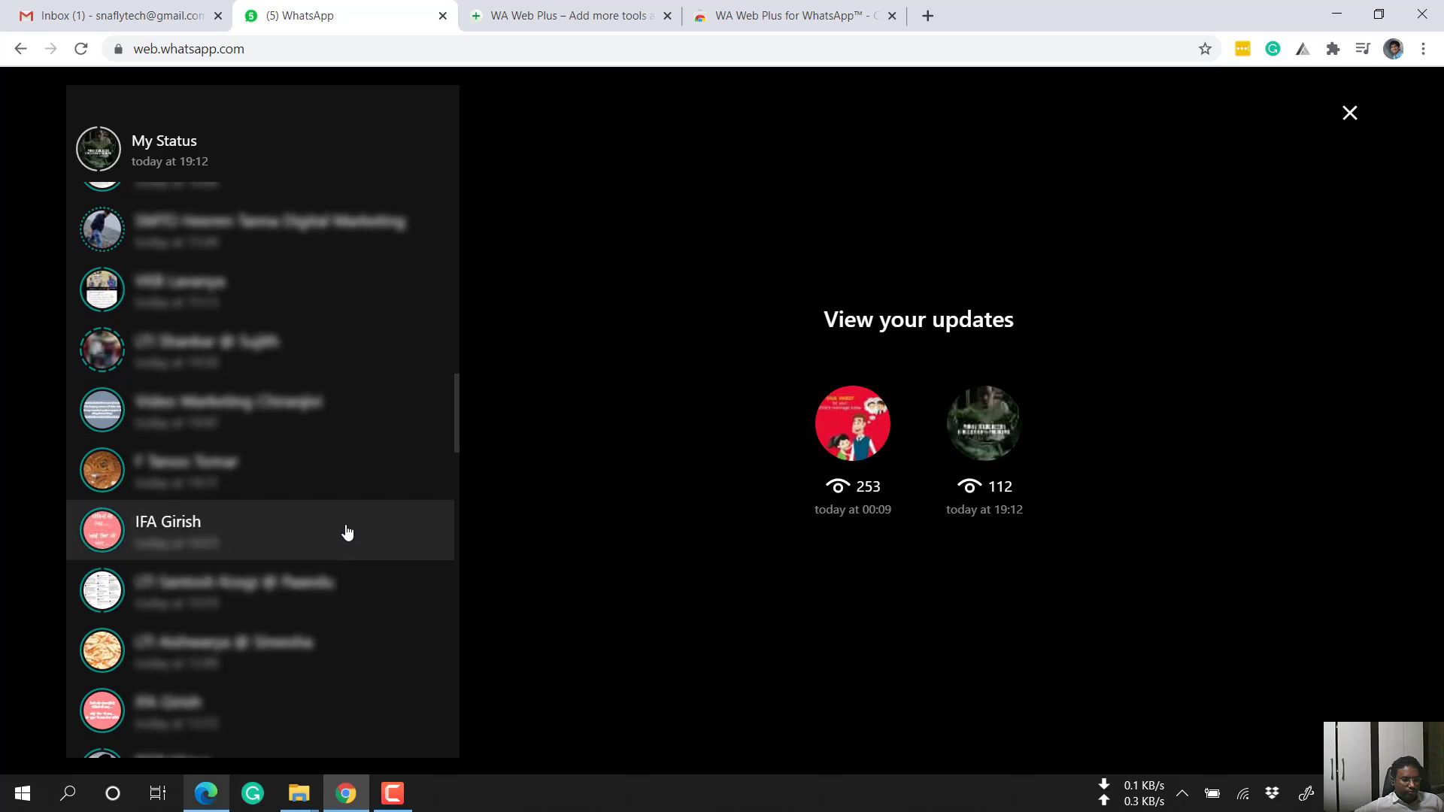
scroll(353, 516, down, 3)
scroll(353, 516, down, 1)
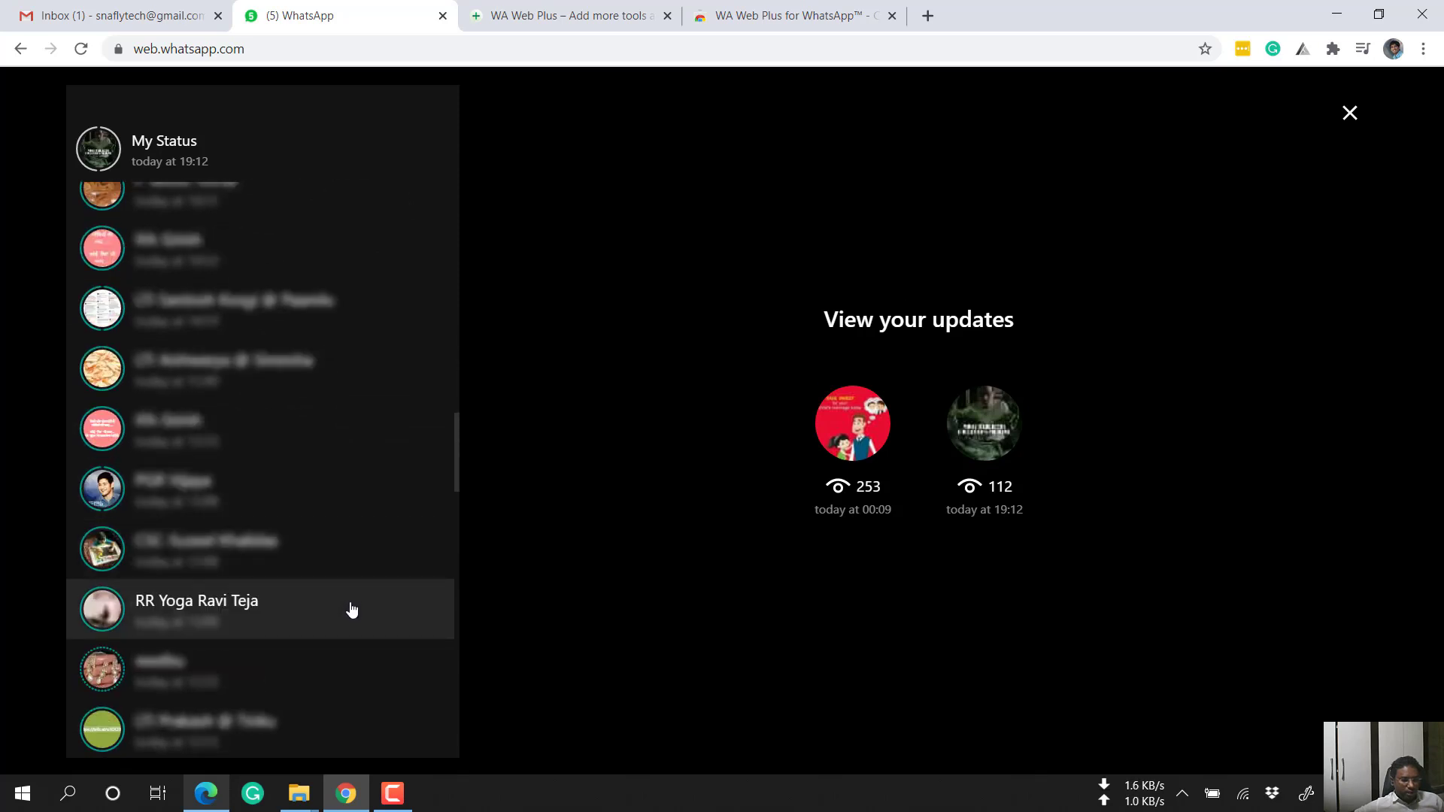
click(226, 613)
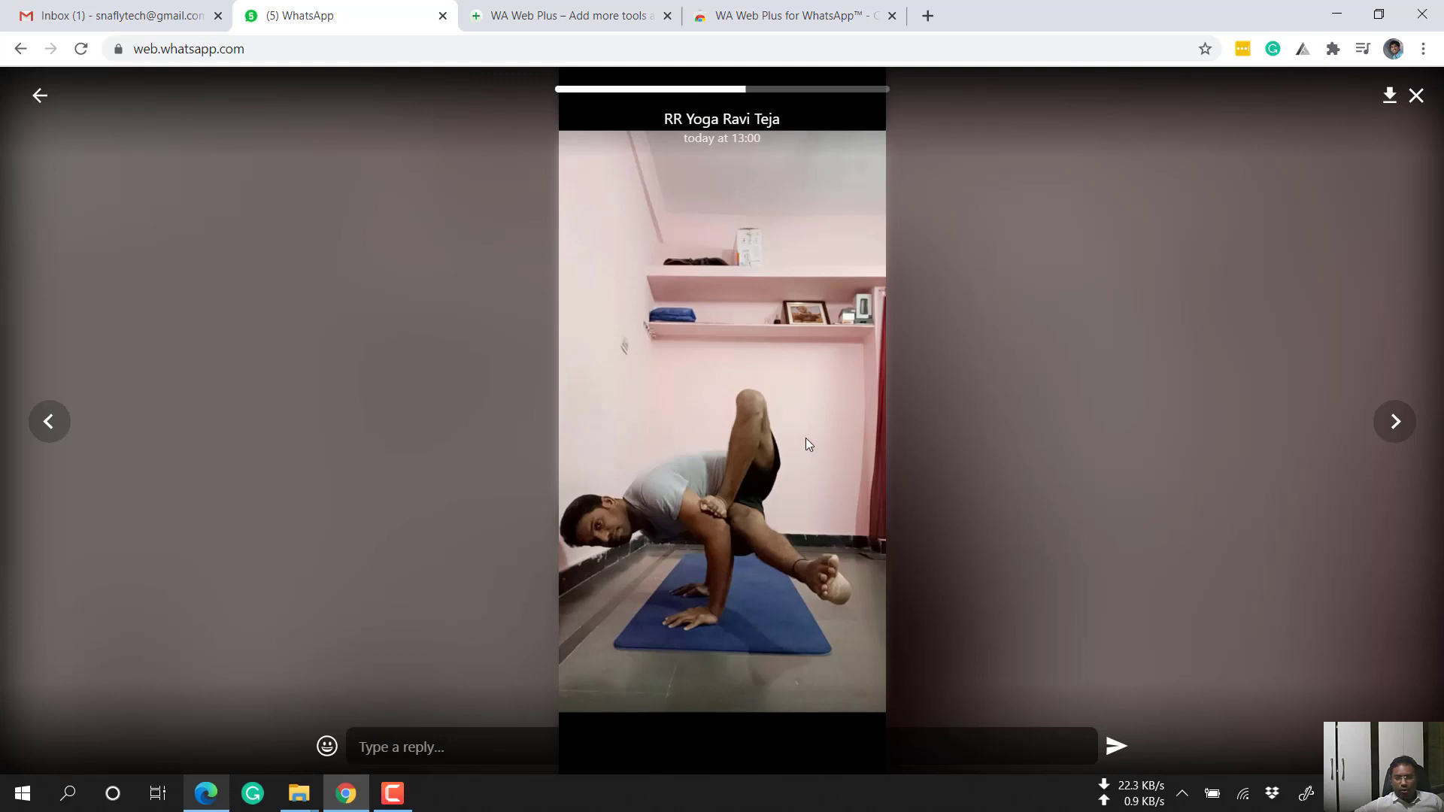
drag(805, 438, 1376, 111)
click(1390, 100)
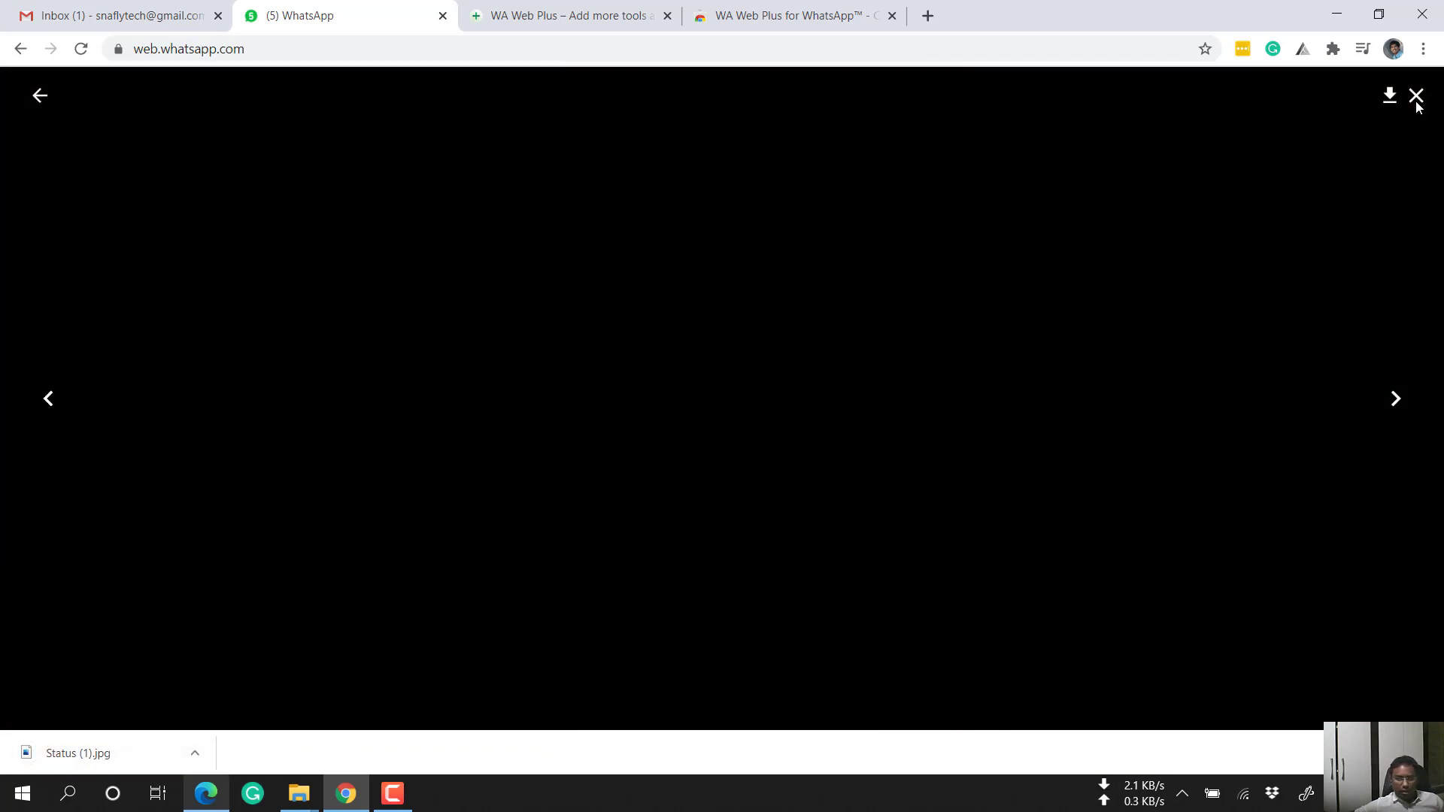
click(1416, 96)
click(1416, 96)
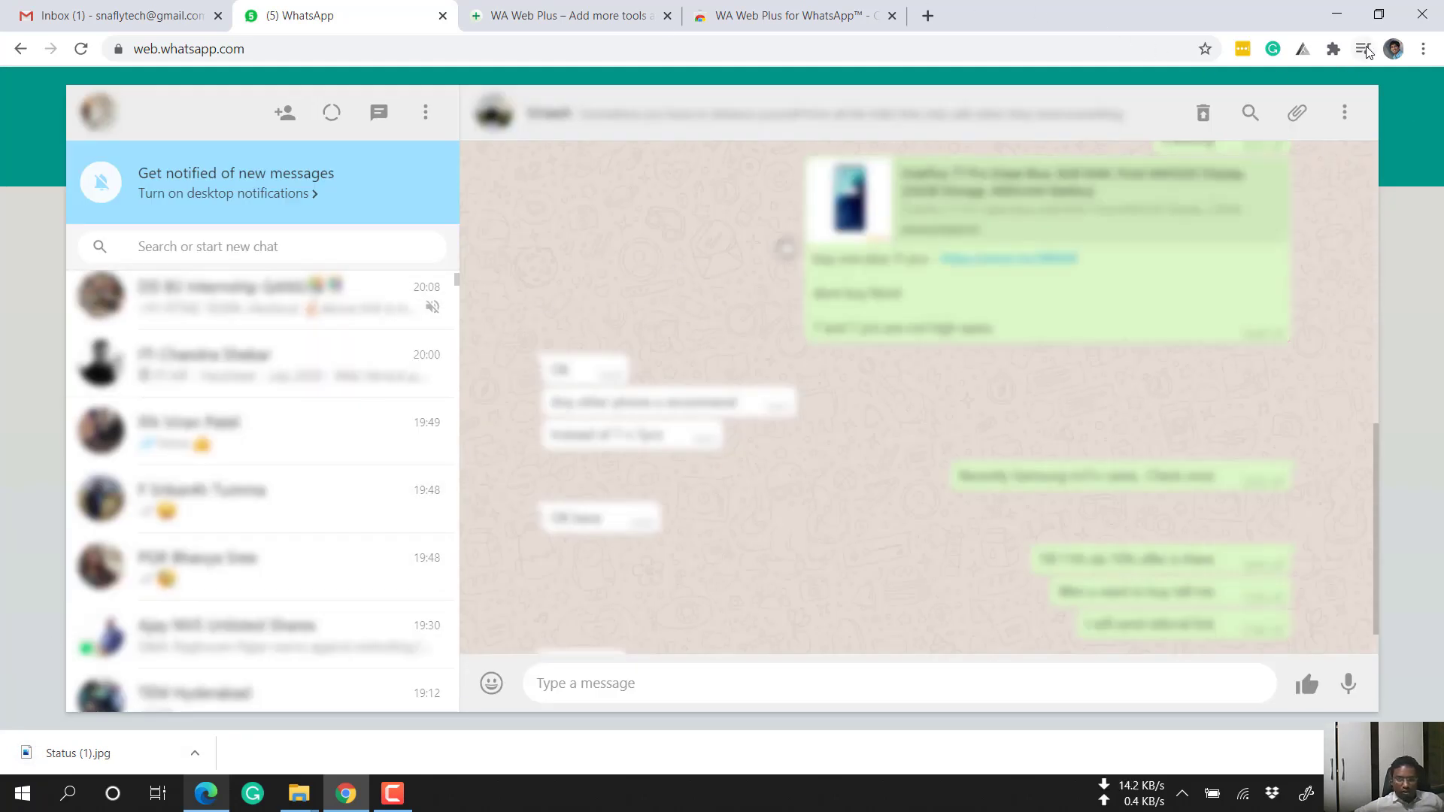
Return to the WA Web Plus settings and enable Pin unlimited chats (Web Only) in the Customization options
click(1334, 49)
click(1148, 331)
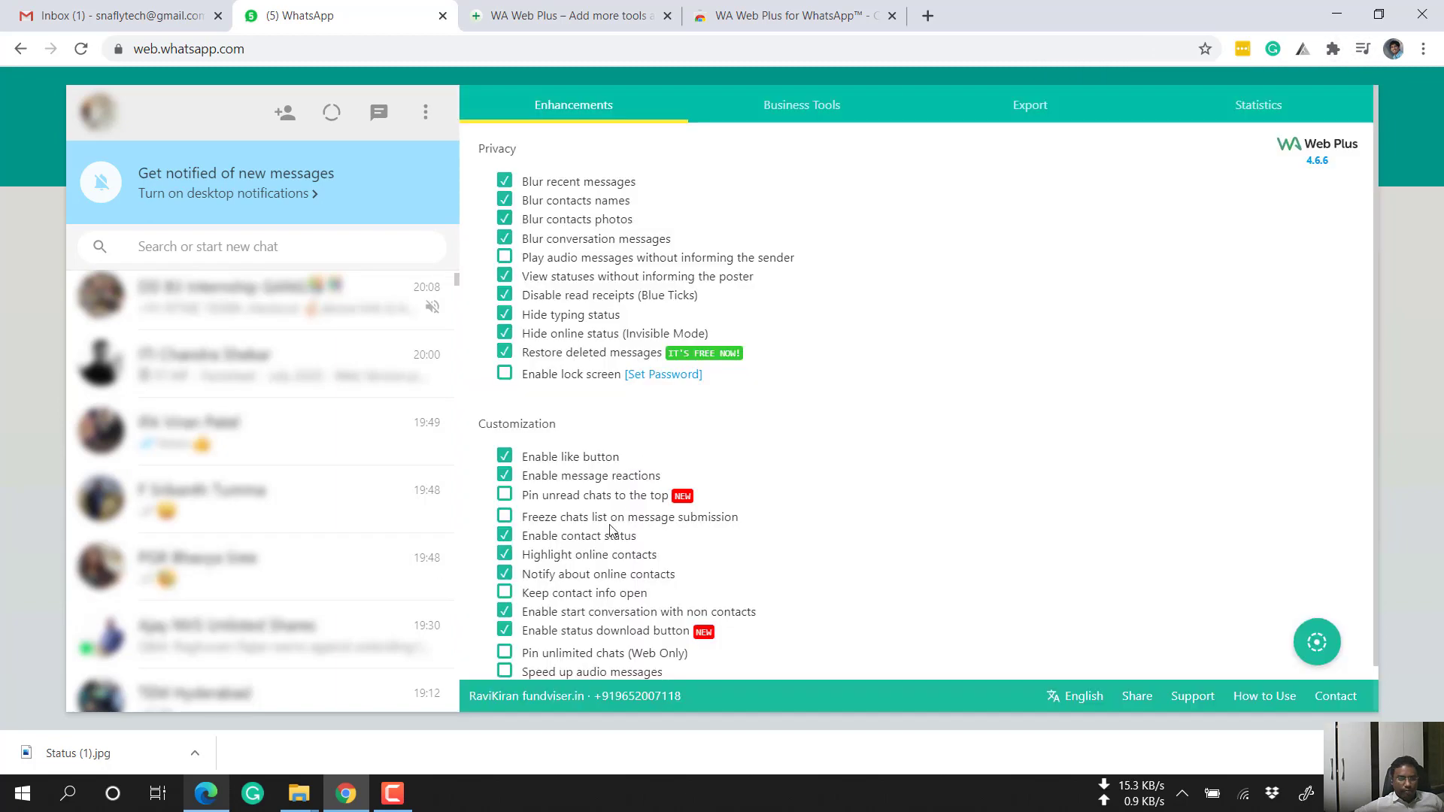
scroll(641, 636, down, 1)
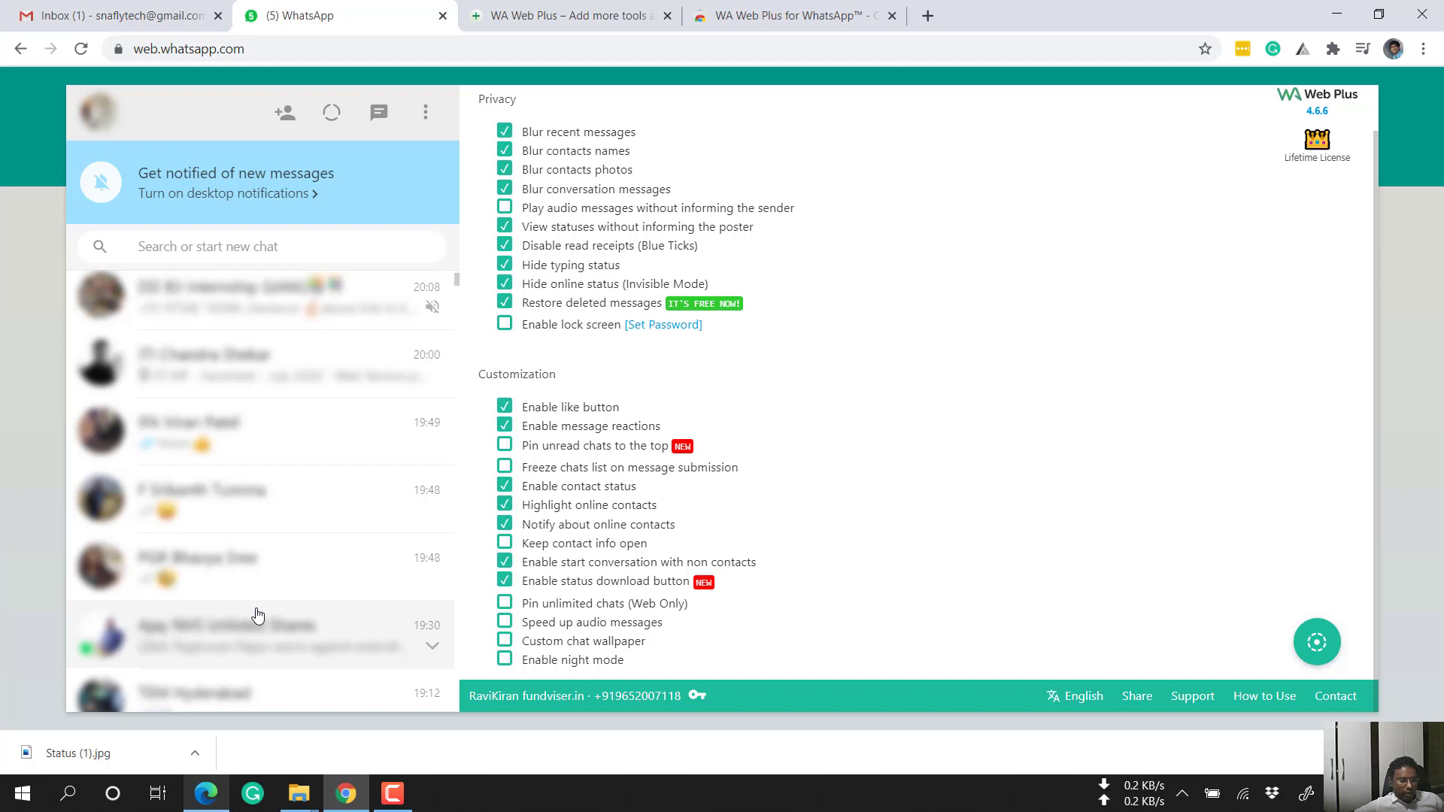
click(505, 603)
scroll(798, 538, down, 1)
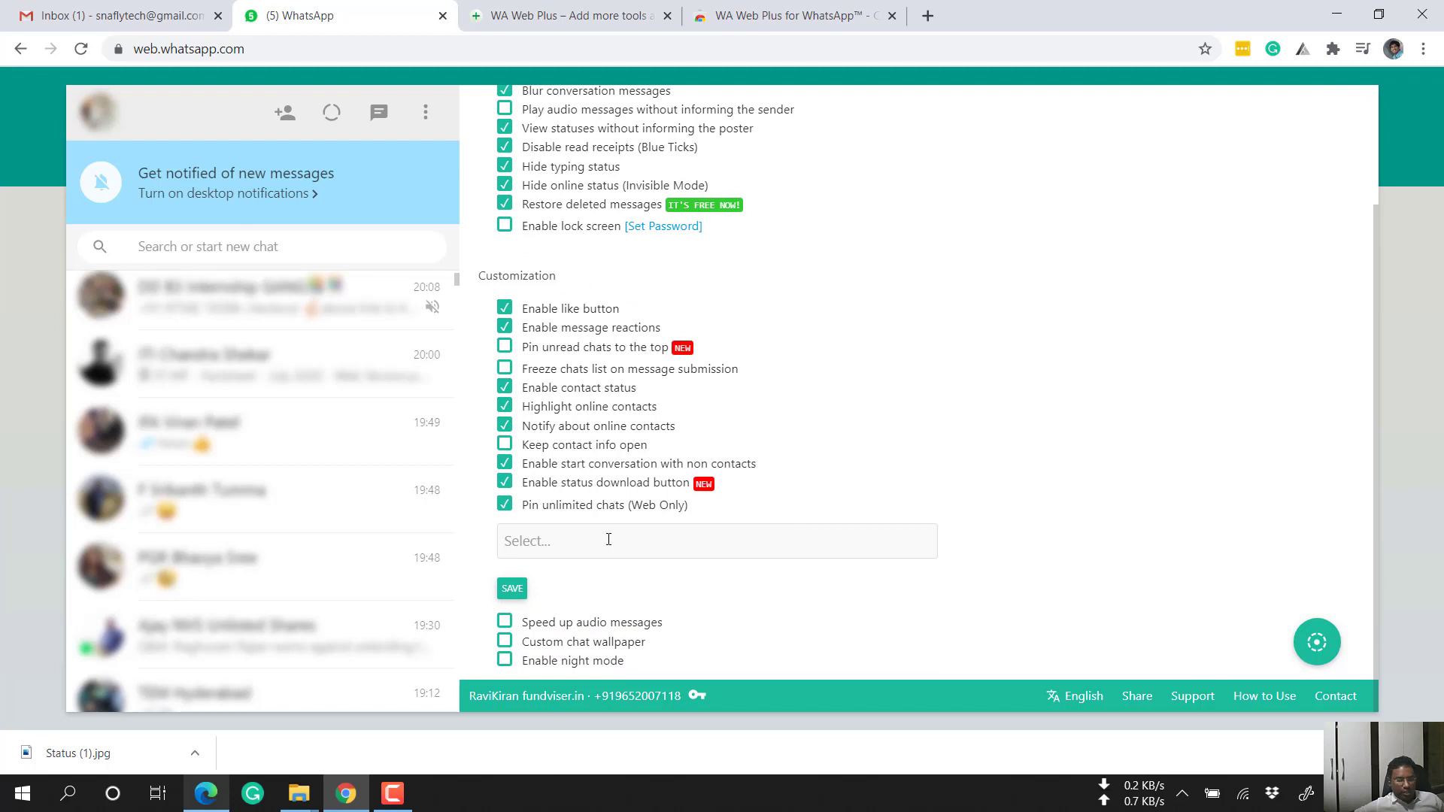
View the list of chats available for pinning, and close it without choosing a chat
click(609, 539)
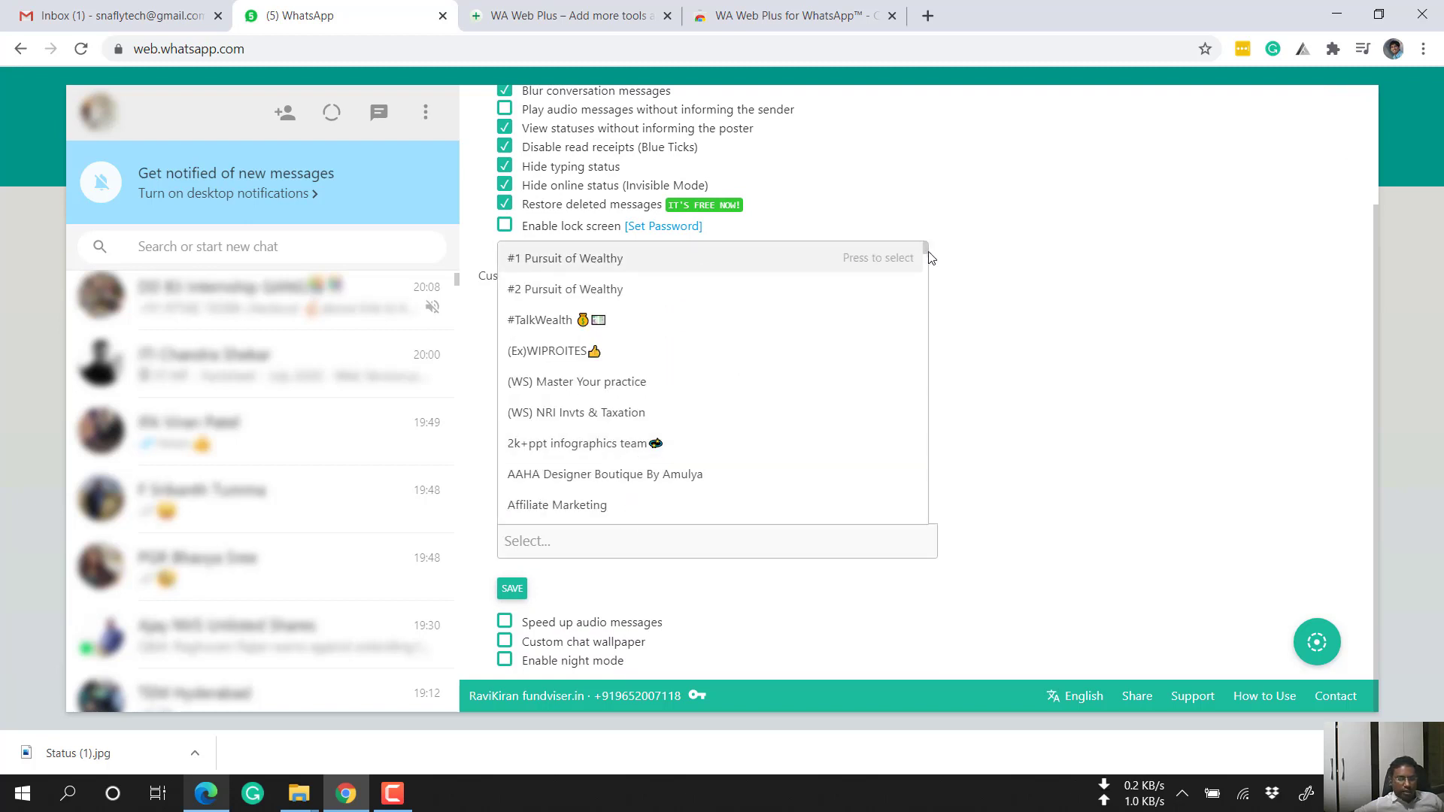
mouse_move(926, 253)
mouse_down()
mouse_move(925, 516)
mouse_move(928, 238)
mouse_up()
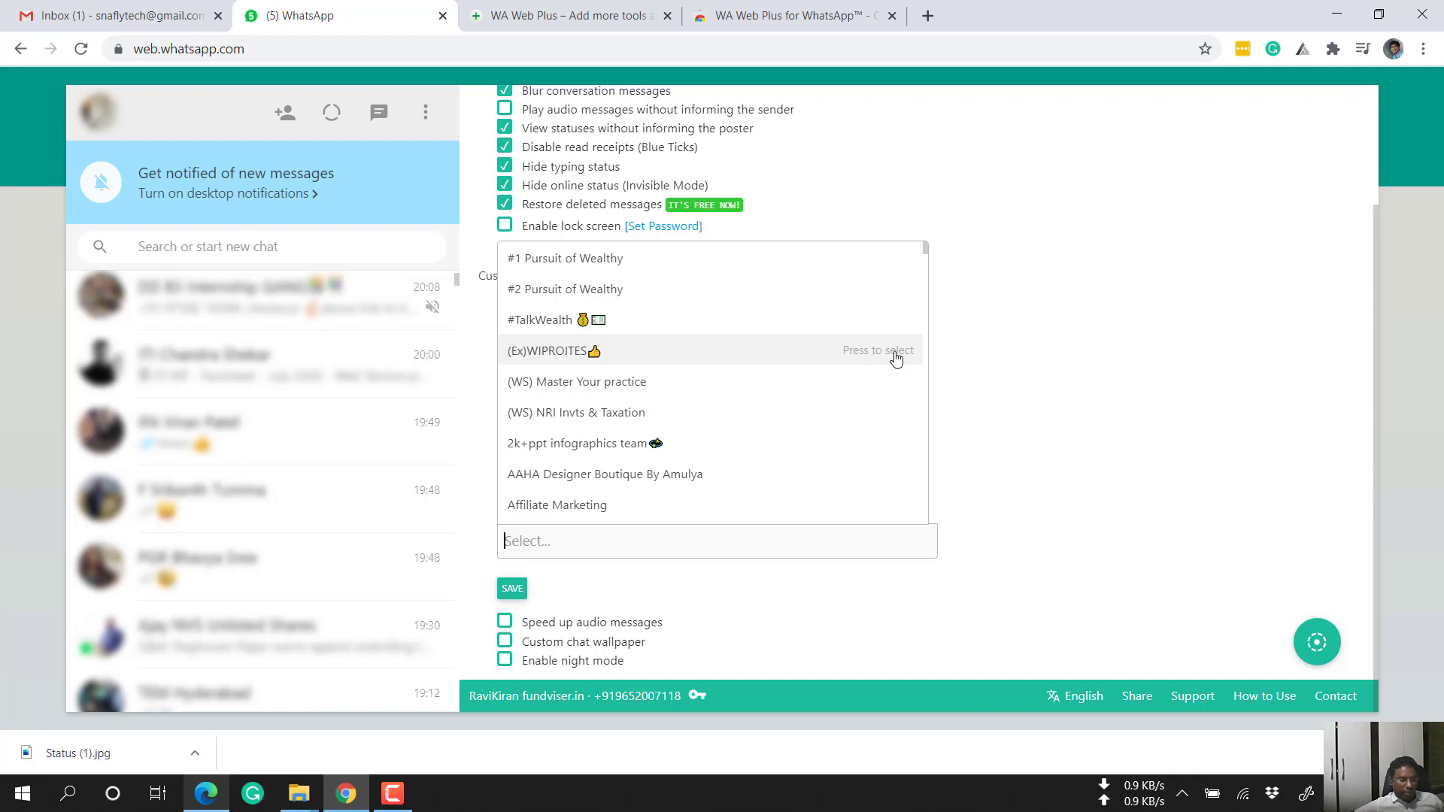
click(731, 585)
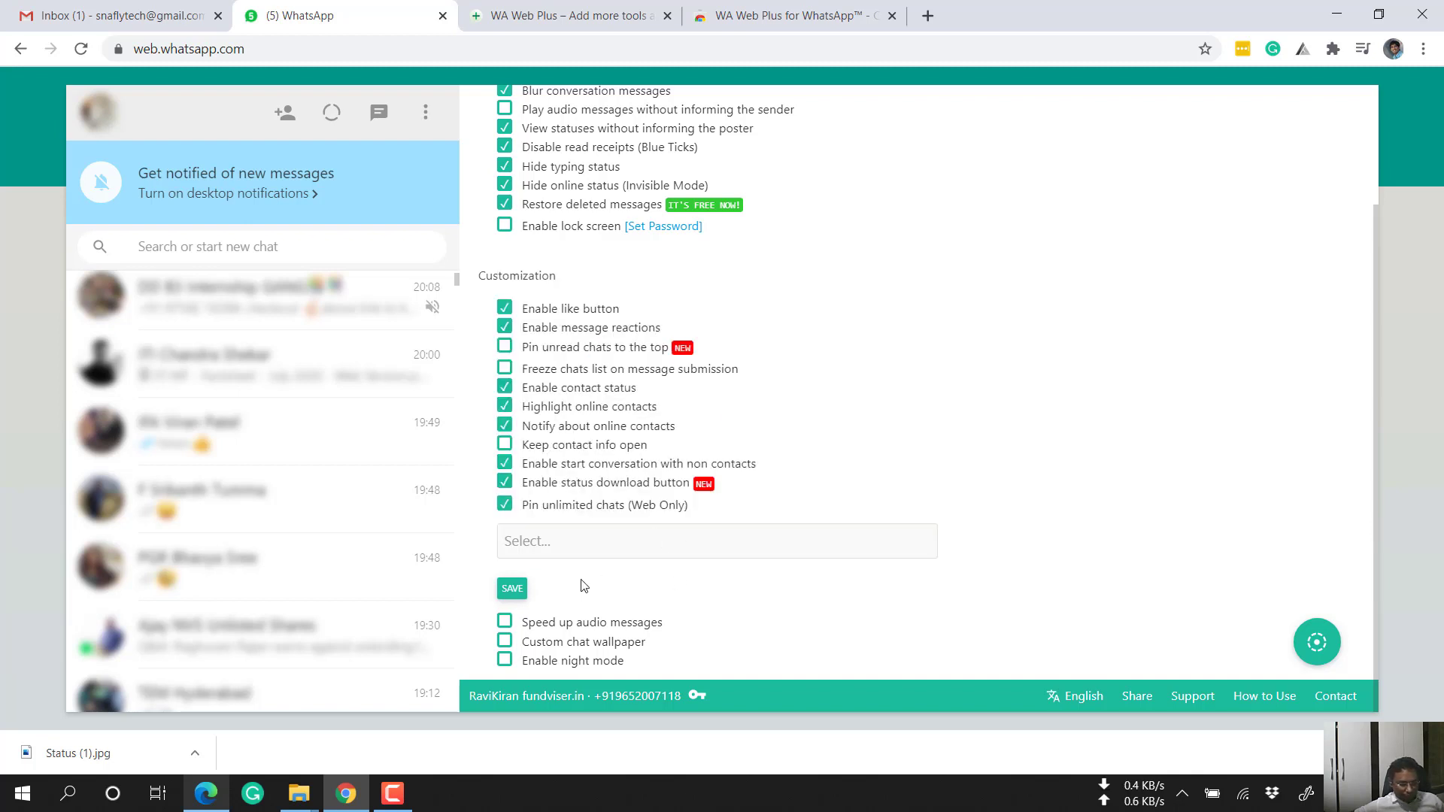
Turn off Pin unlimited chats (Web Only) in the Customization options
click(506, 509)
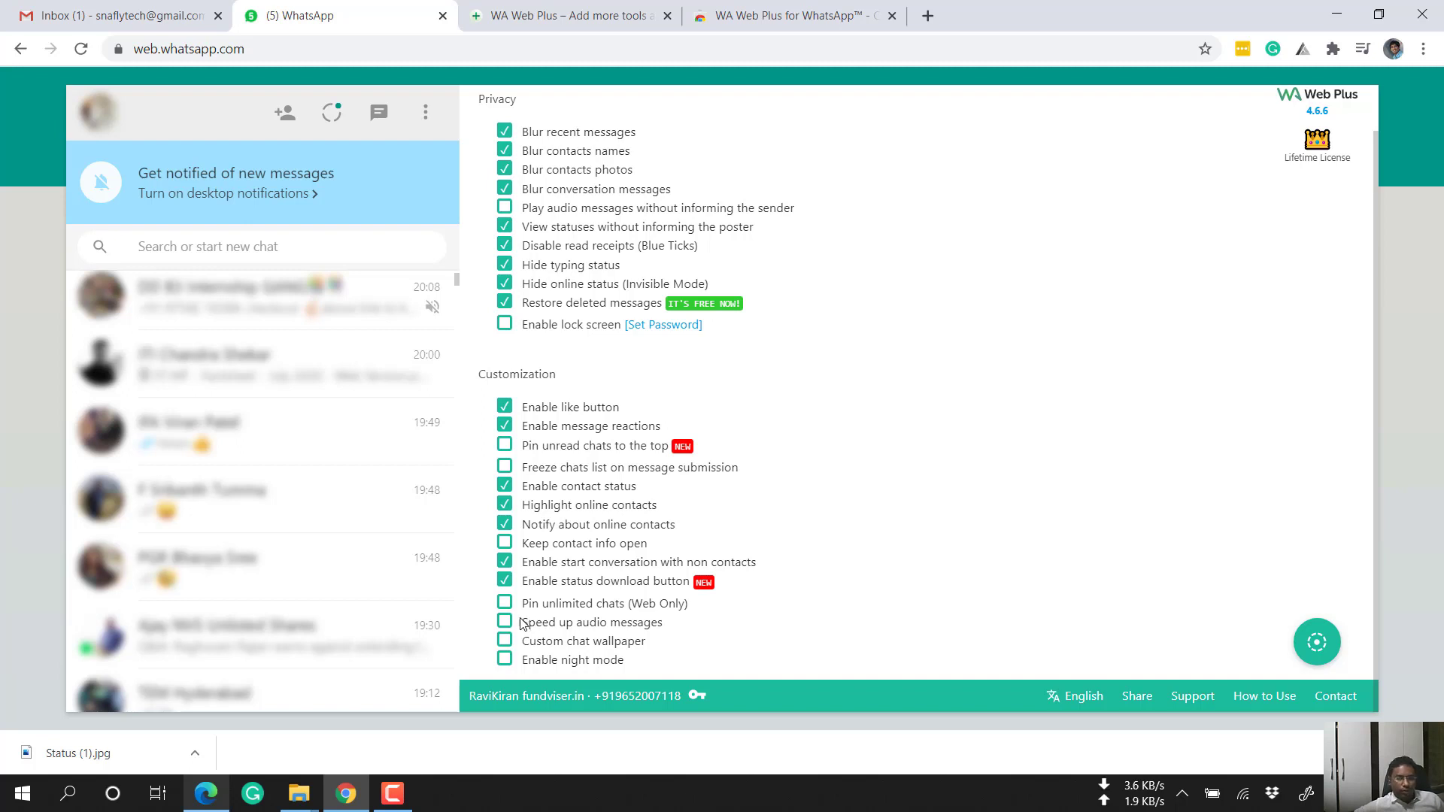
Try Speed up audio messages with a playback speed of 2.0x, and switch the option back off
click(505, 624)
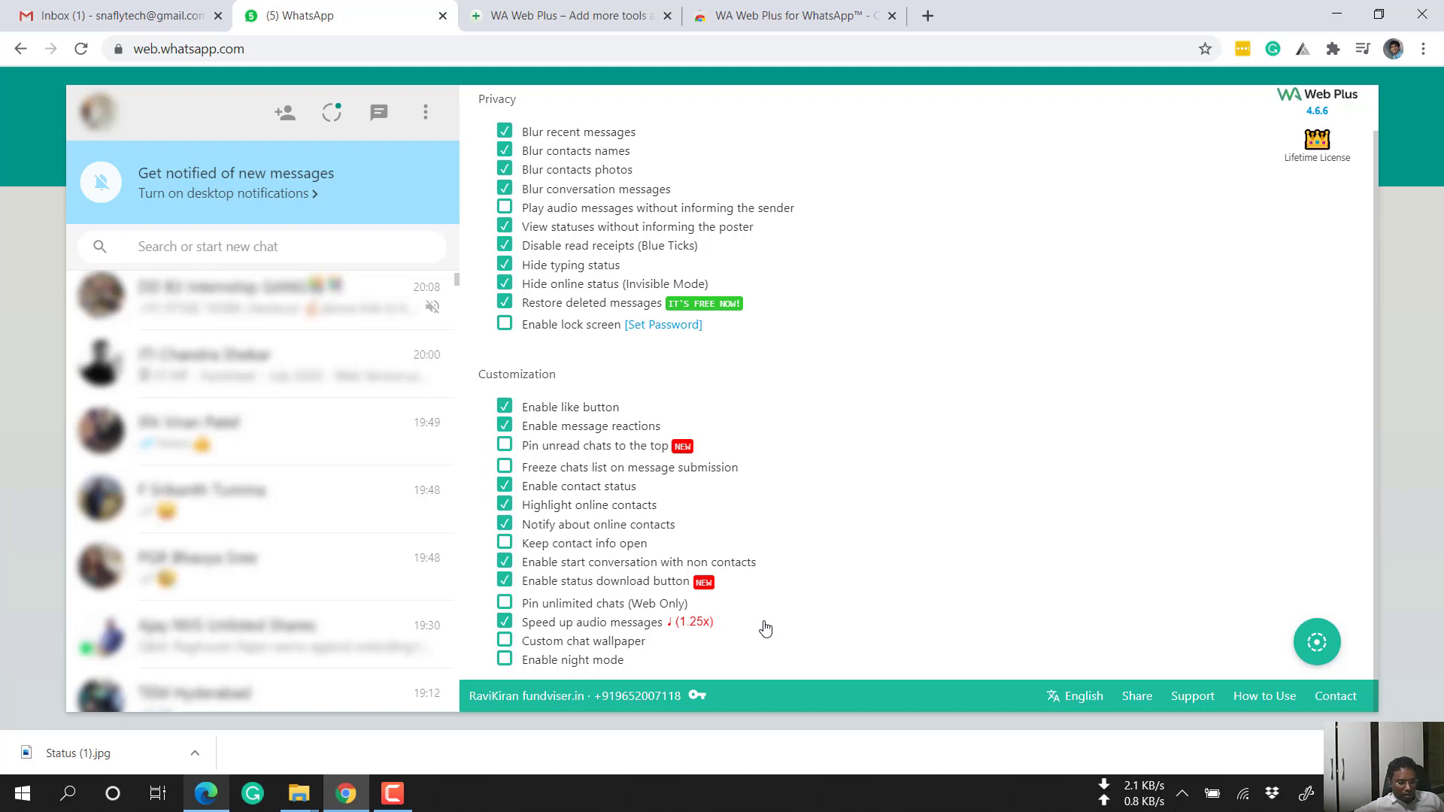
click(707, 625)
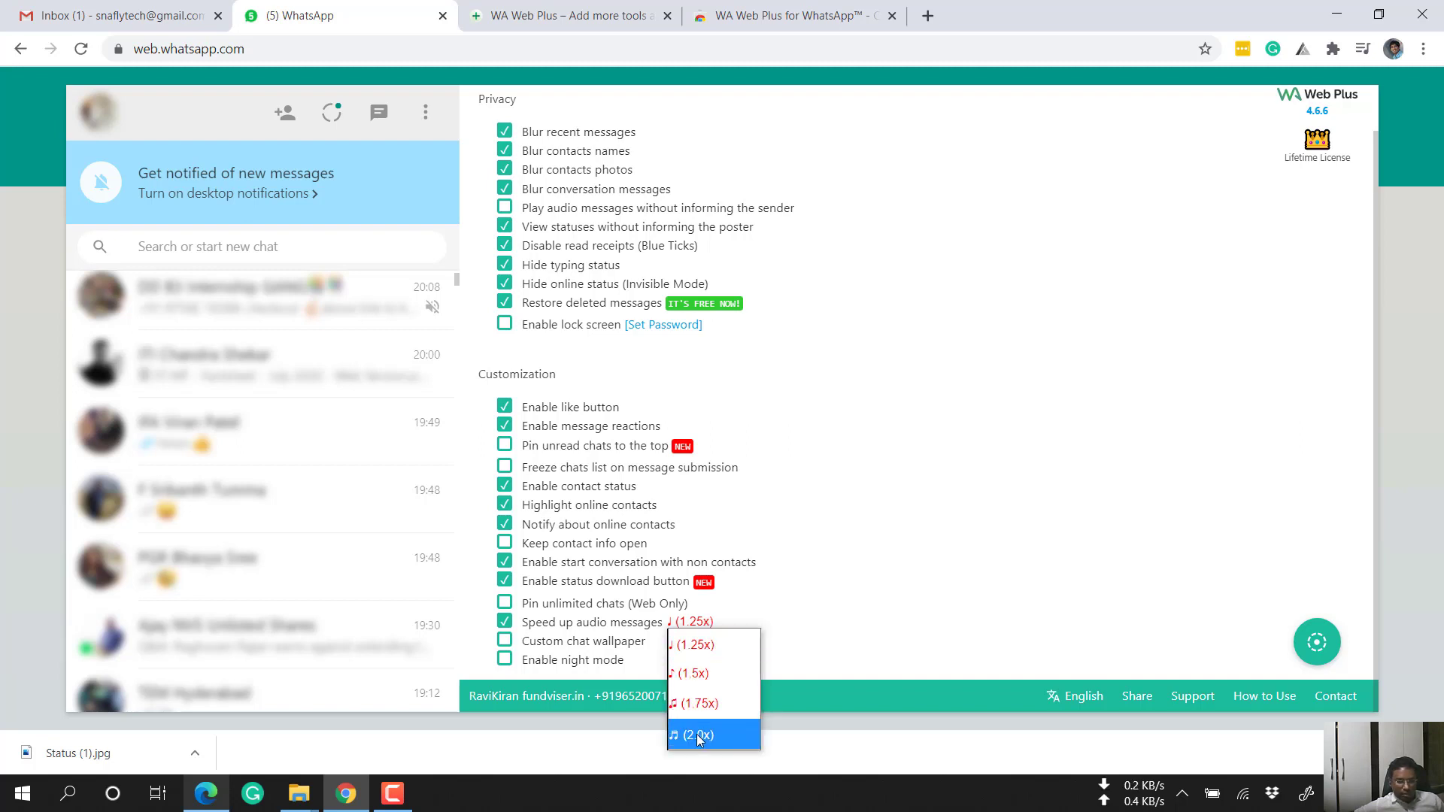
click(743, 737)
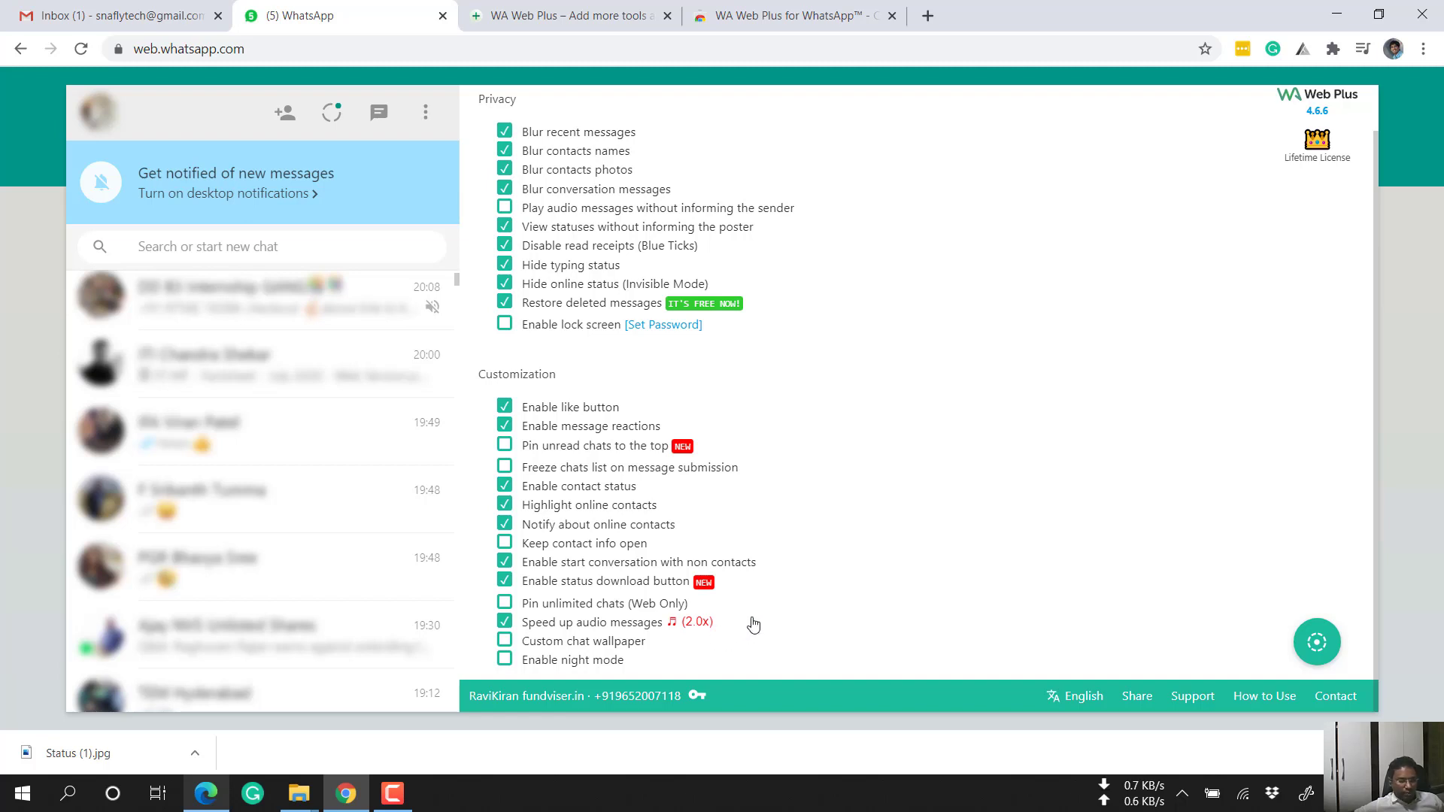
click(504, 621)
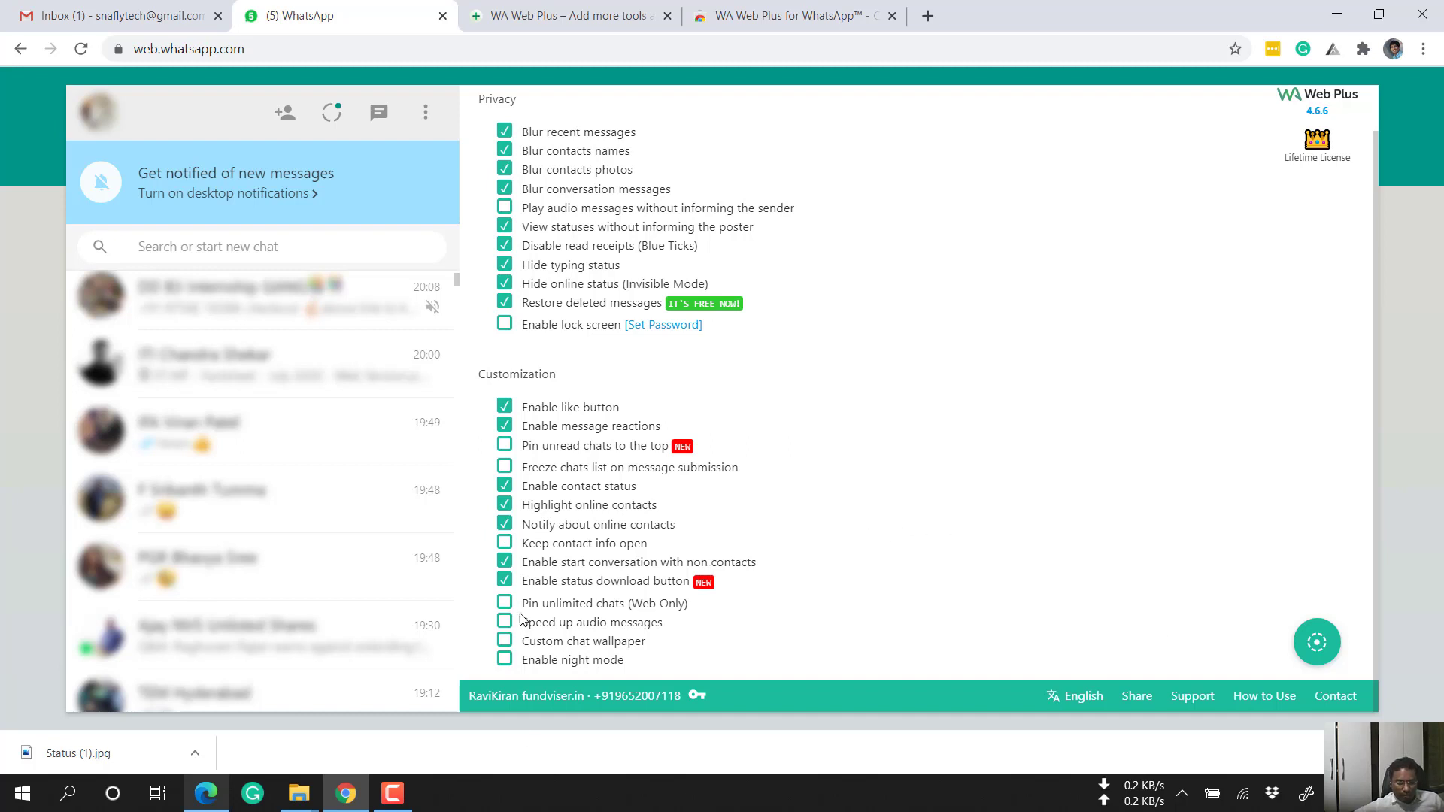
Try out Enable night mode in the Customization options, and switch back to the light appearance
click(506, 641)
click(505, 661)
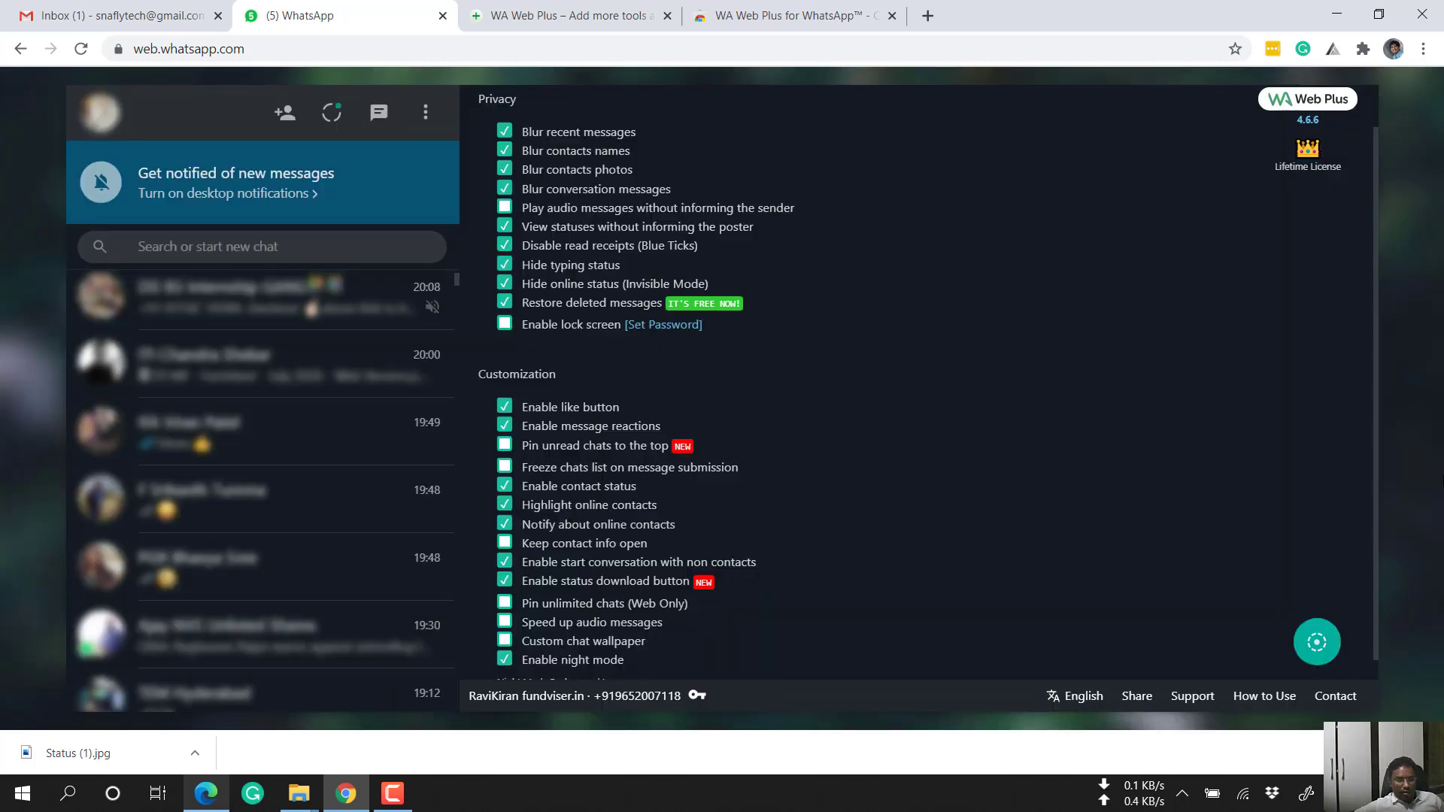
scroll(1020, 521, down, 1)
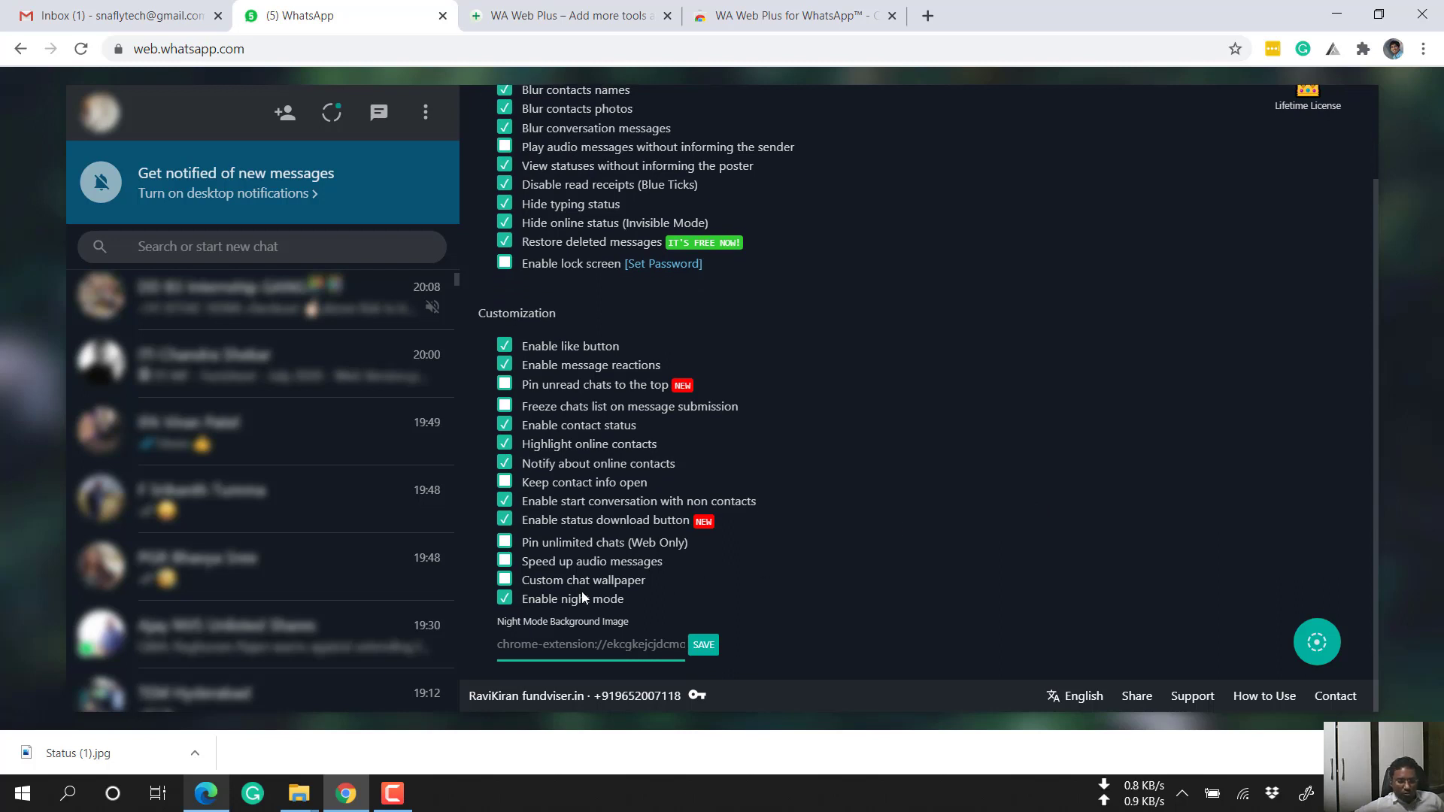
click(505, 600)
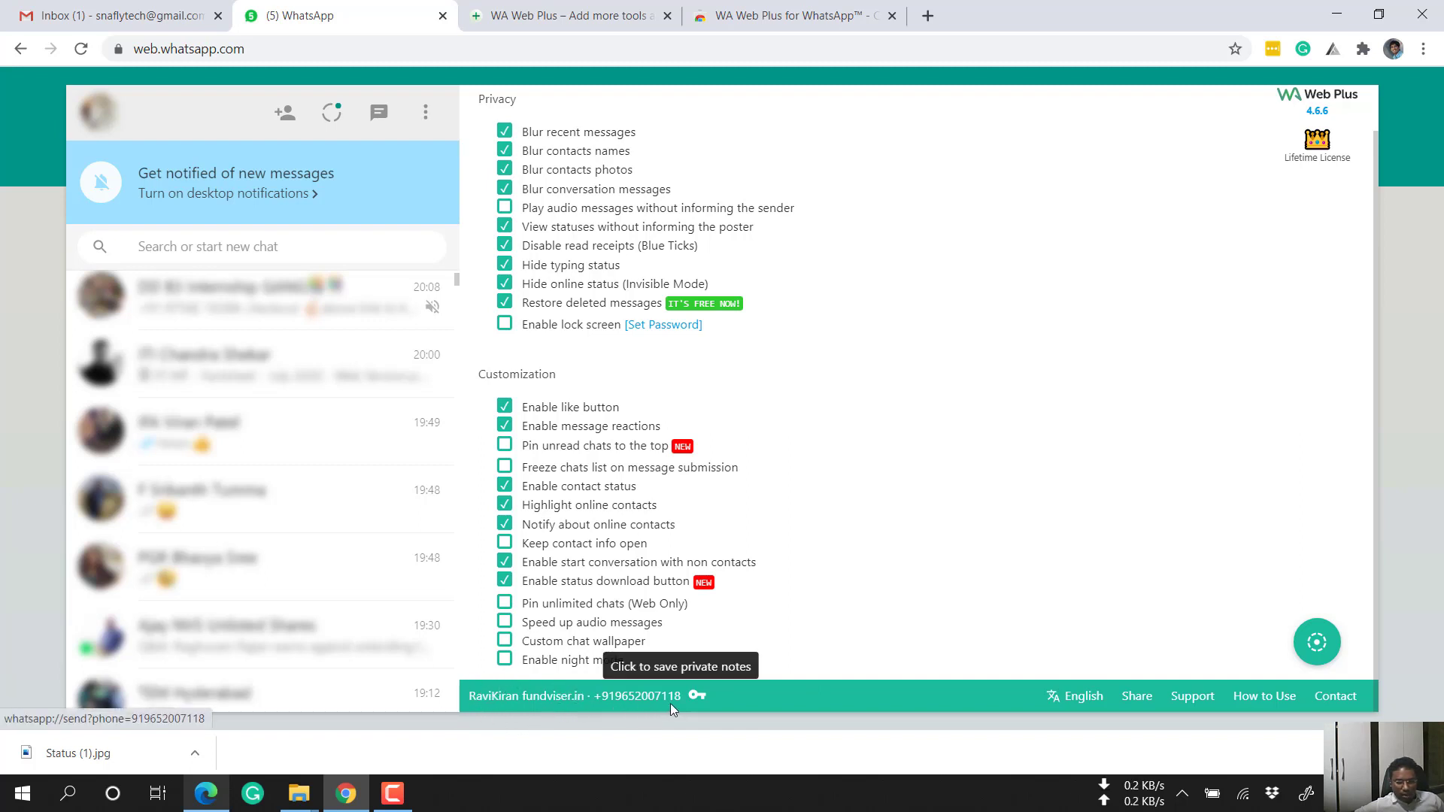
click(1084, 698)
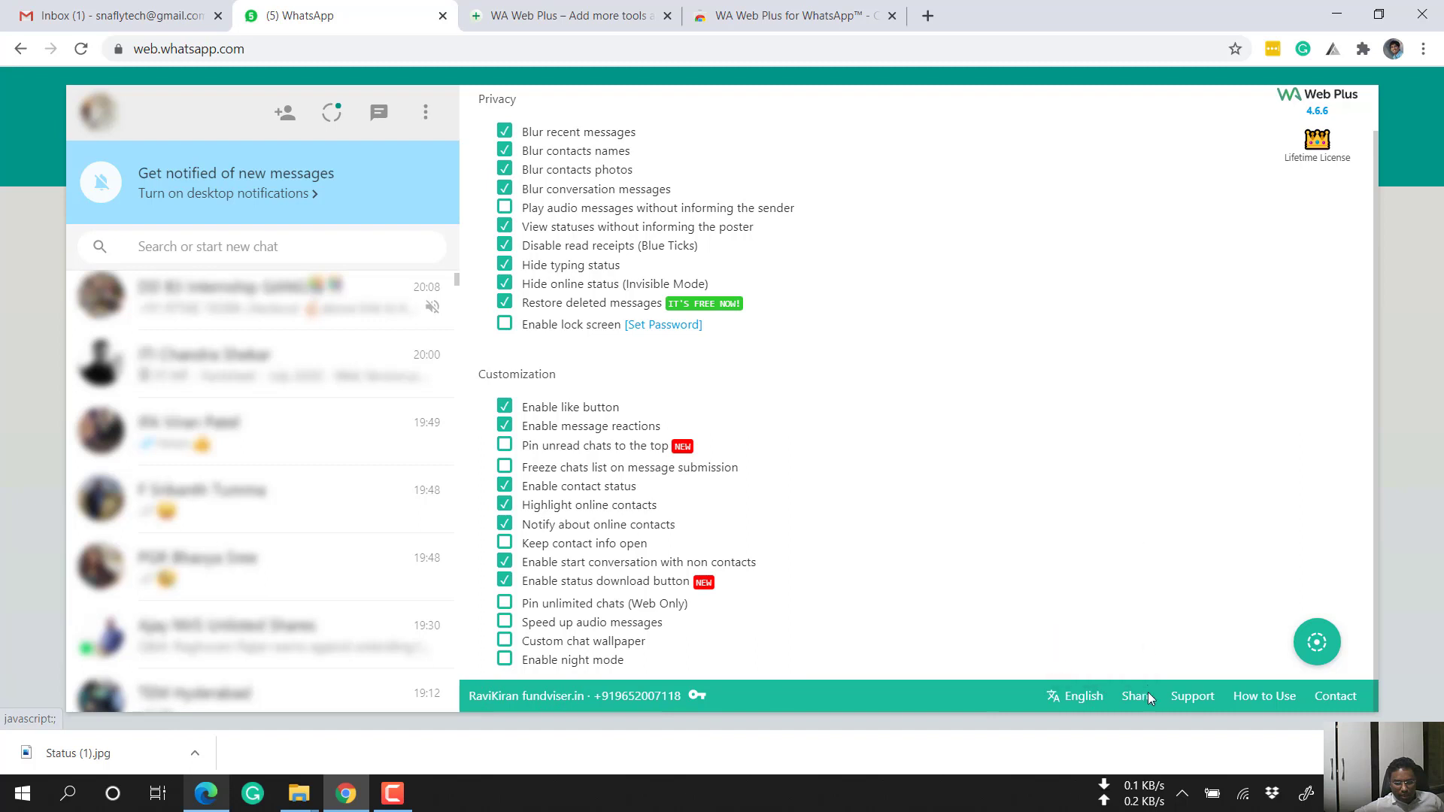
mouse_move(1083, 696)
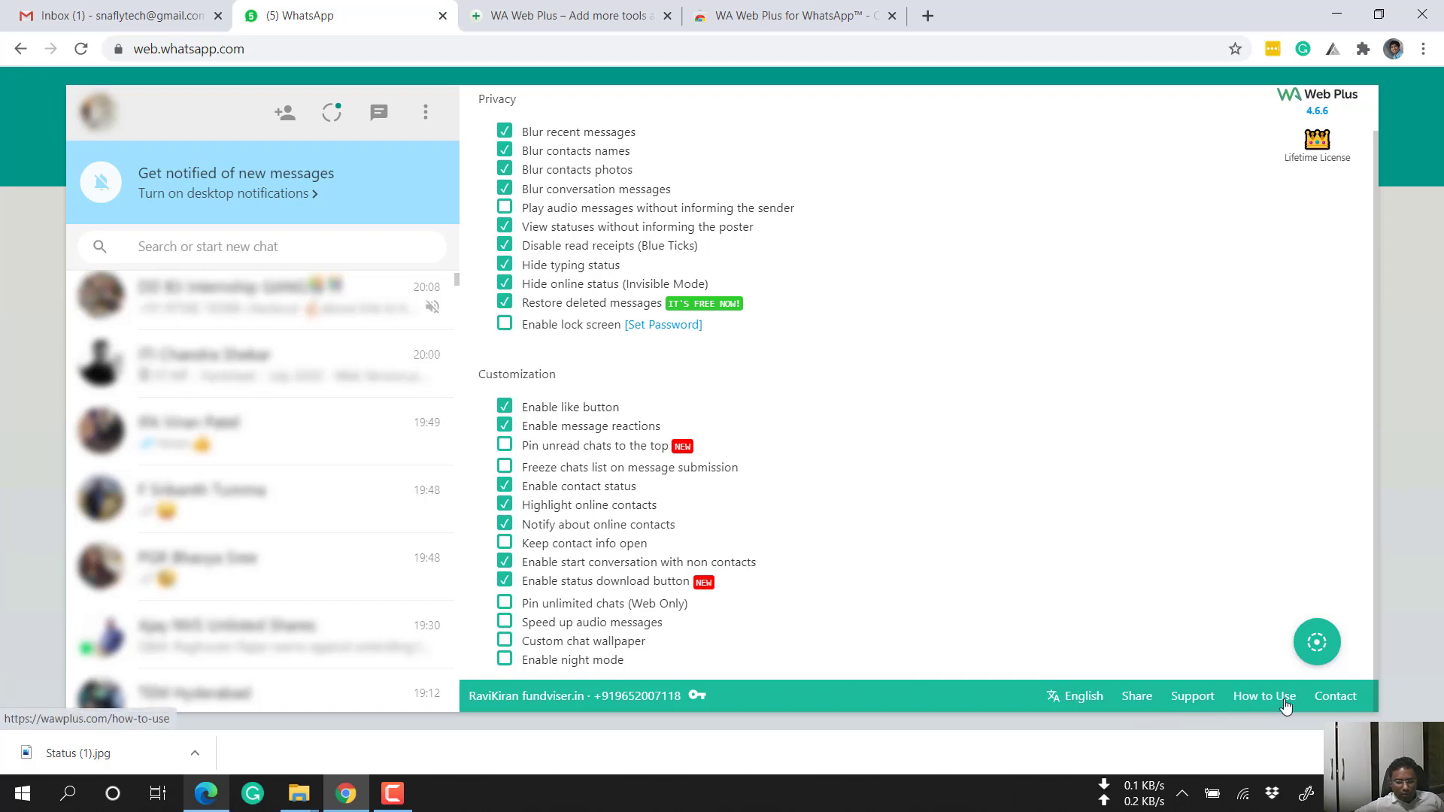
Examine the new status form and its media file picker, and close both without posting a status
click(1313, 643)
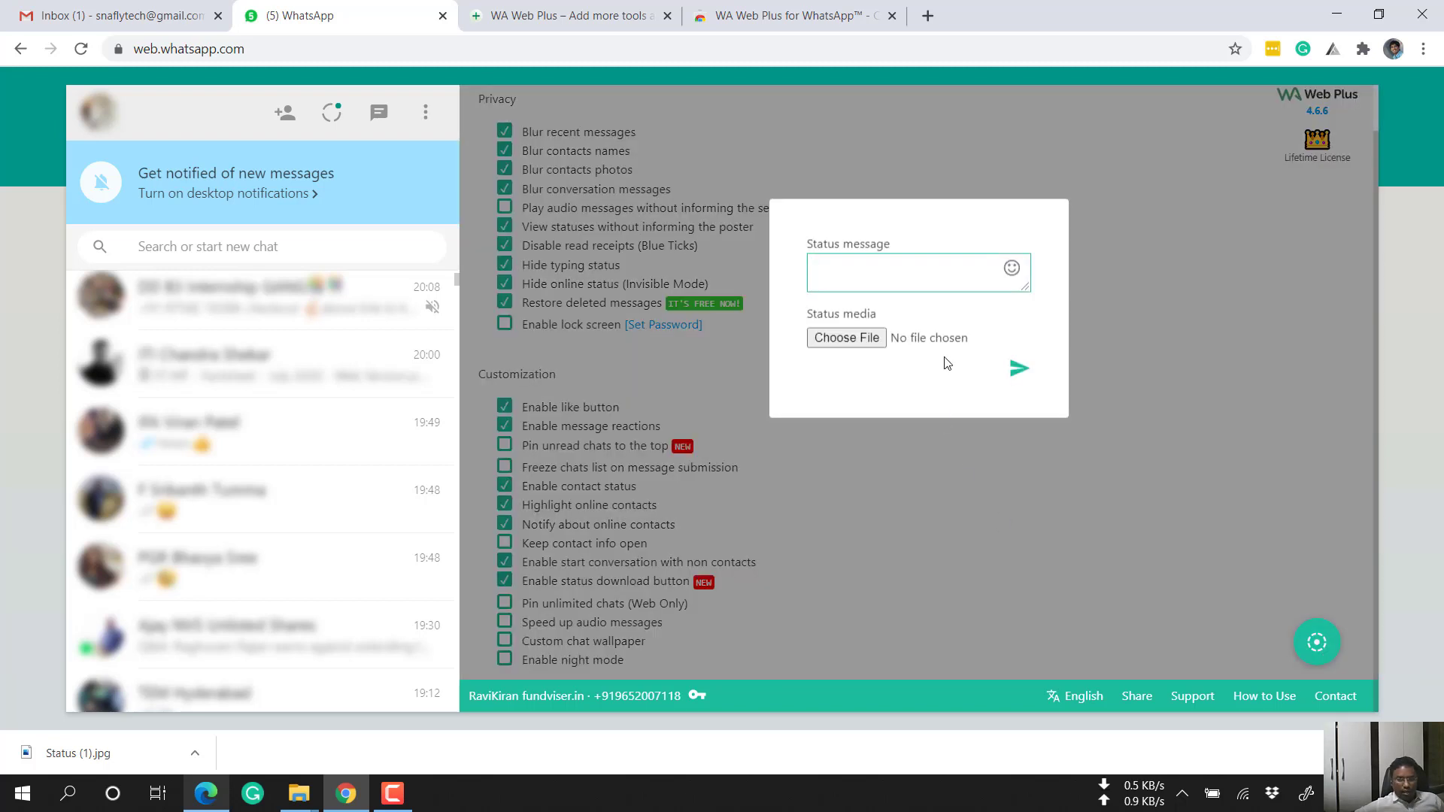
click(832, 274)
click(847, 338)
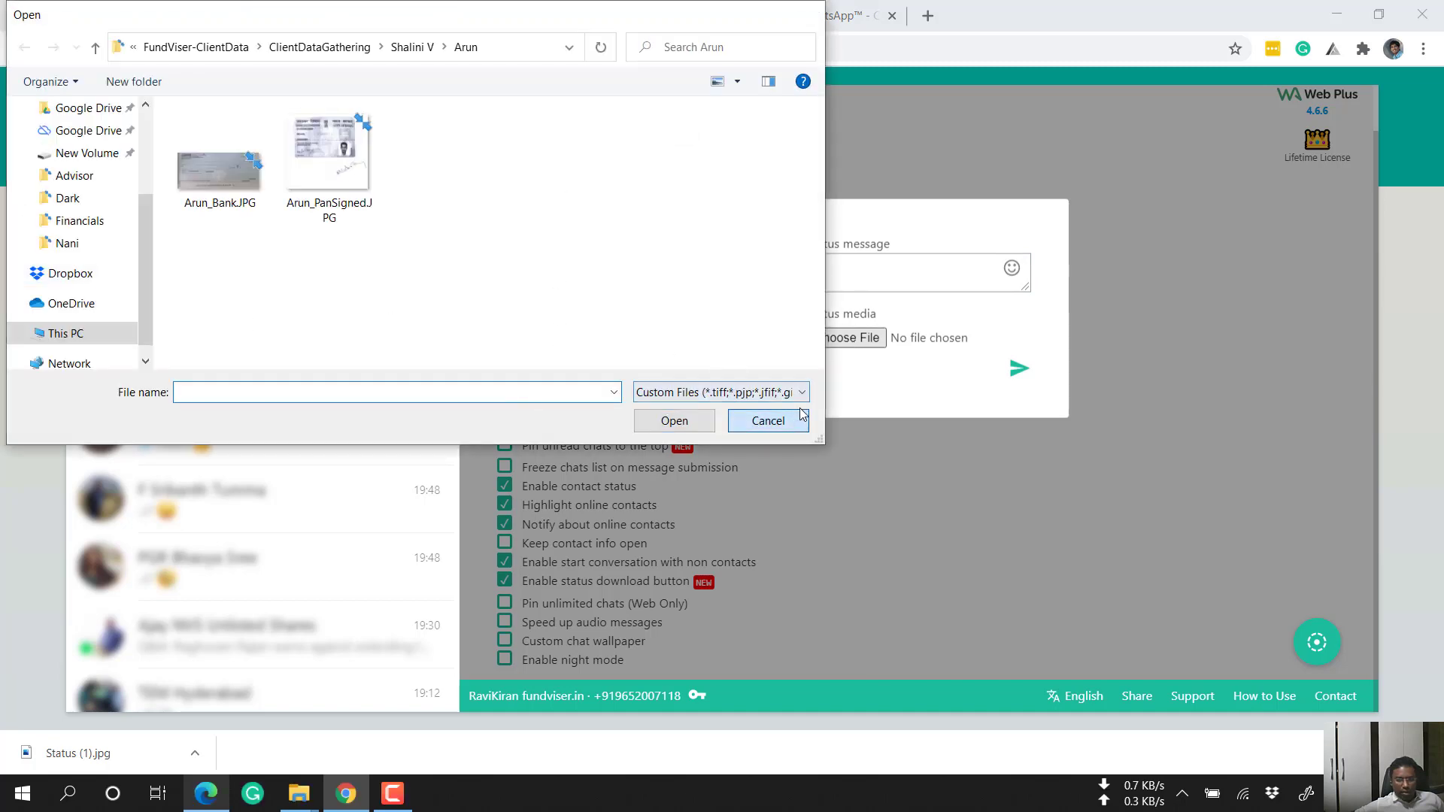
click(763, 420)
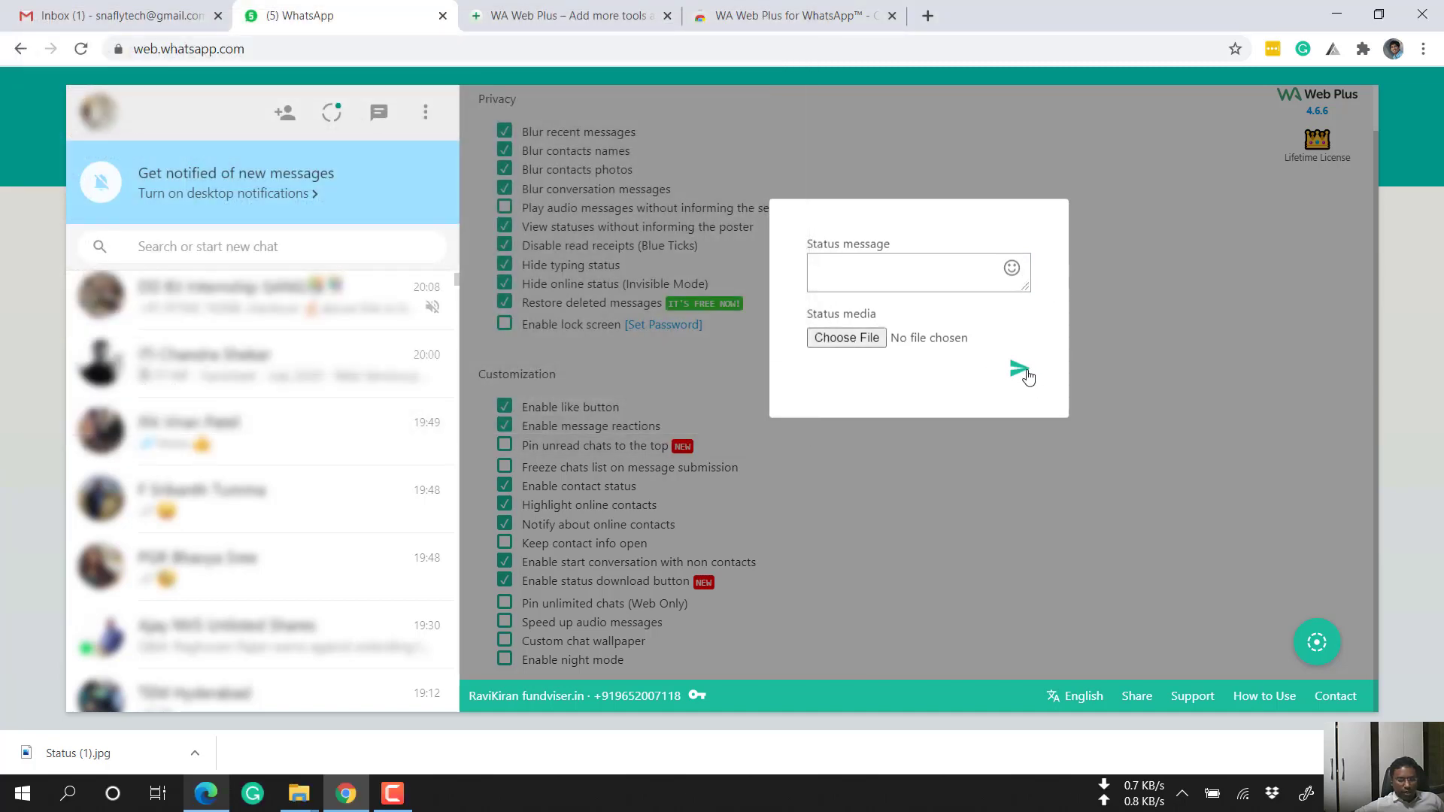
click(1162, 408)
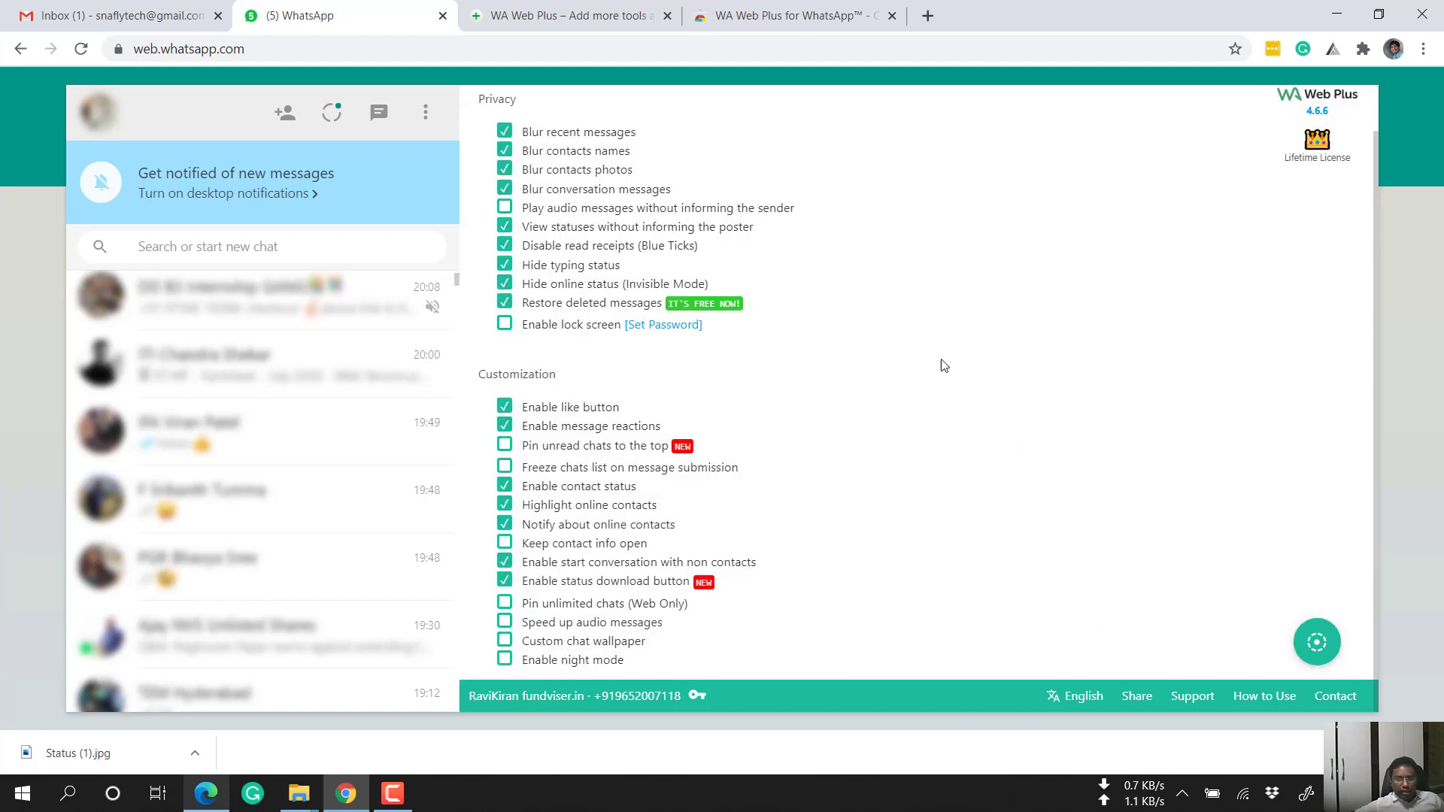
Go to Broadcasting in Business Tools and view the message templates available to send
scroll(944, 364, up, 1)
click(835, 114)
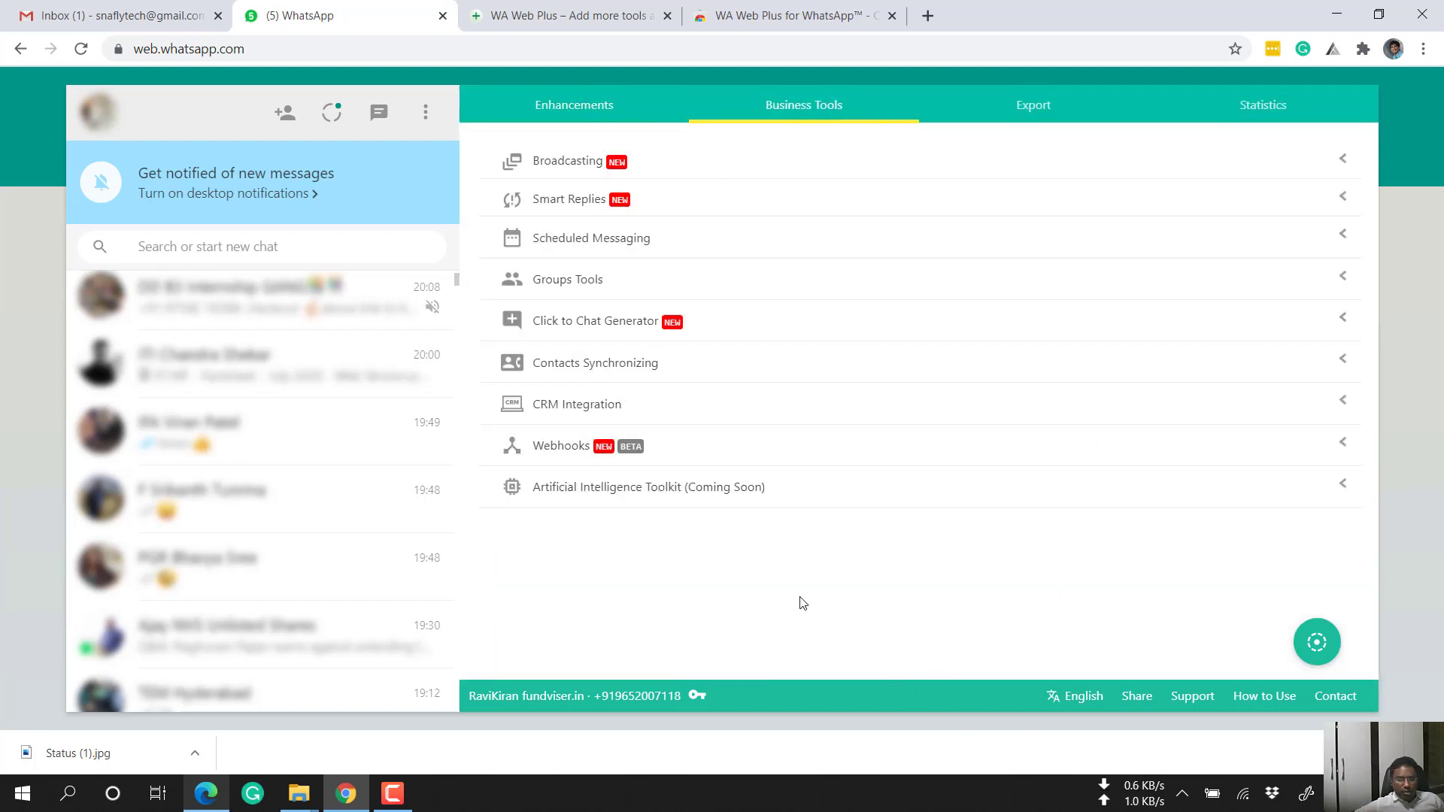
click(588, 166)
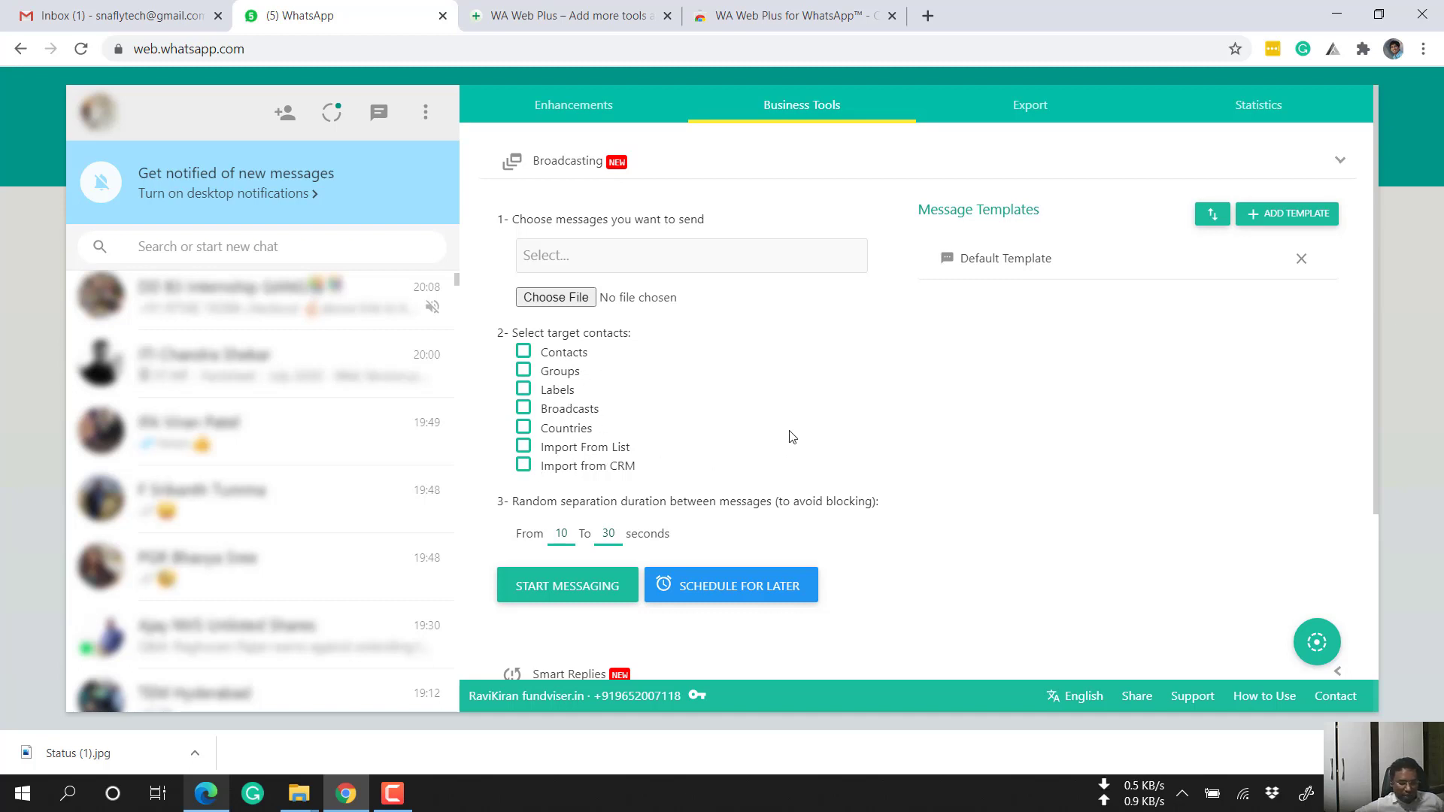
click(586, 265)
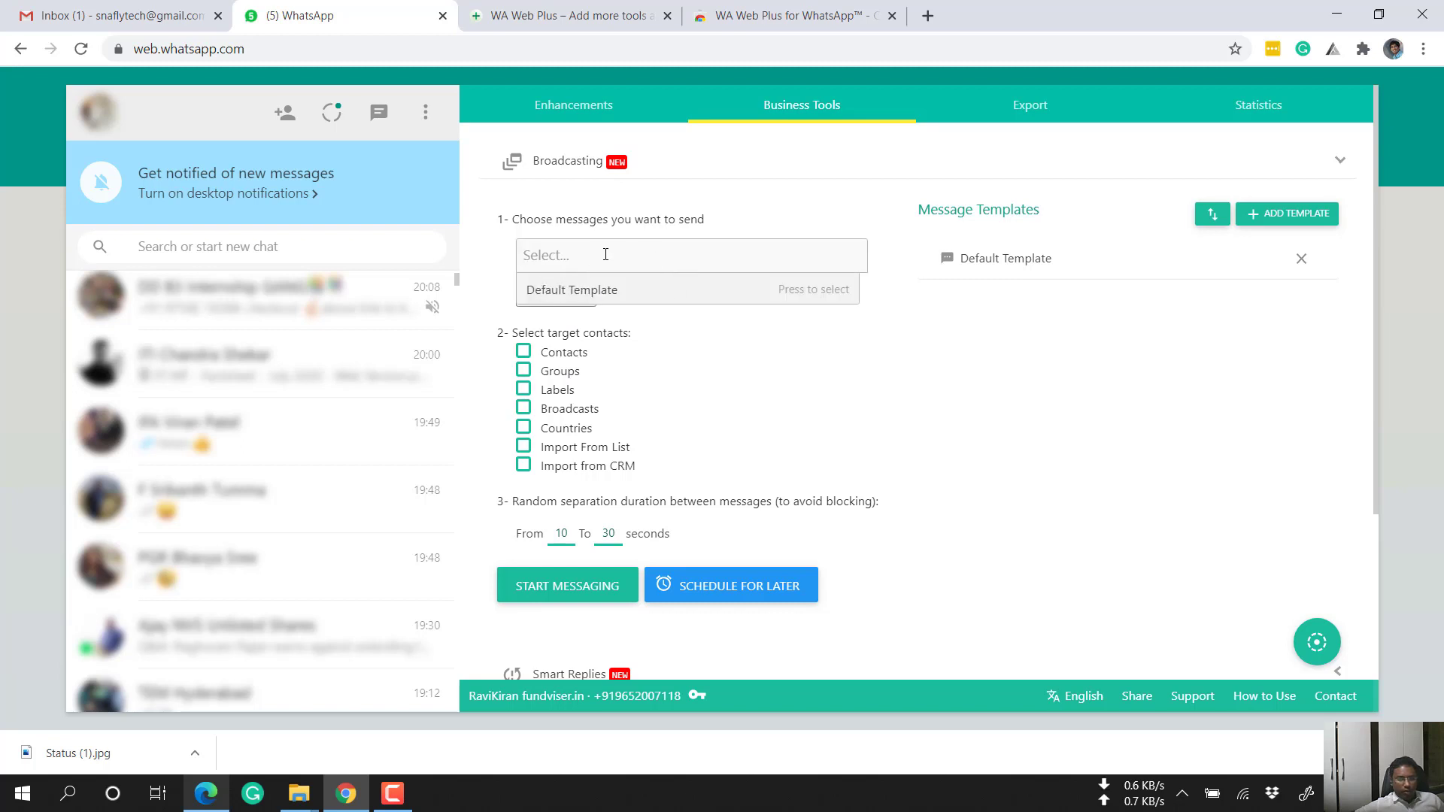
click(741, 227)
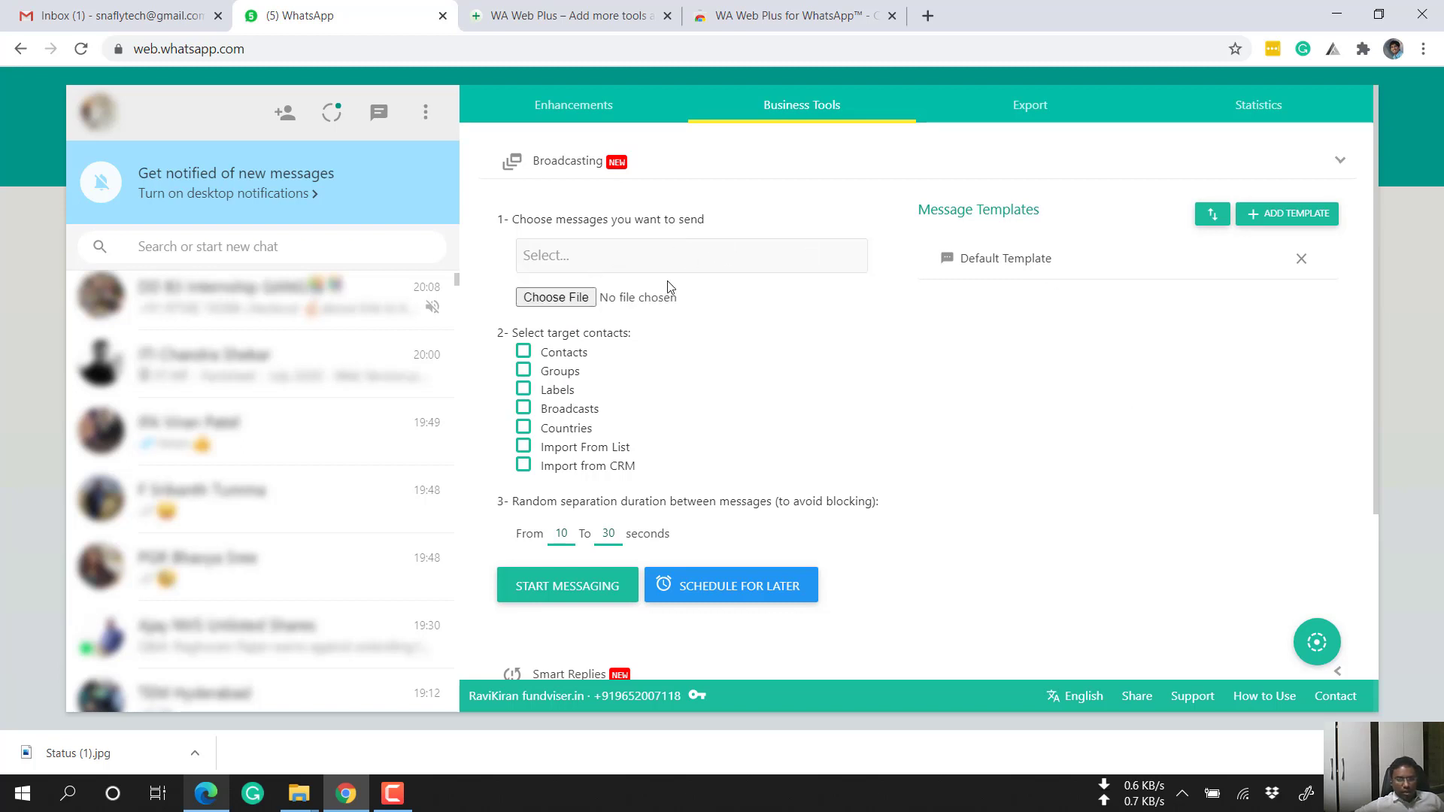
Draft a text message template titled TERST with the message FDFFDFDFD, and cancel it without saving
click(1306, 214)
click(857, 410)
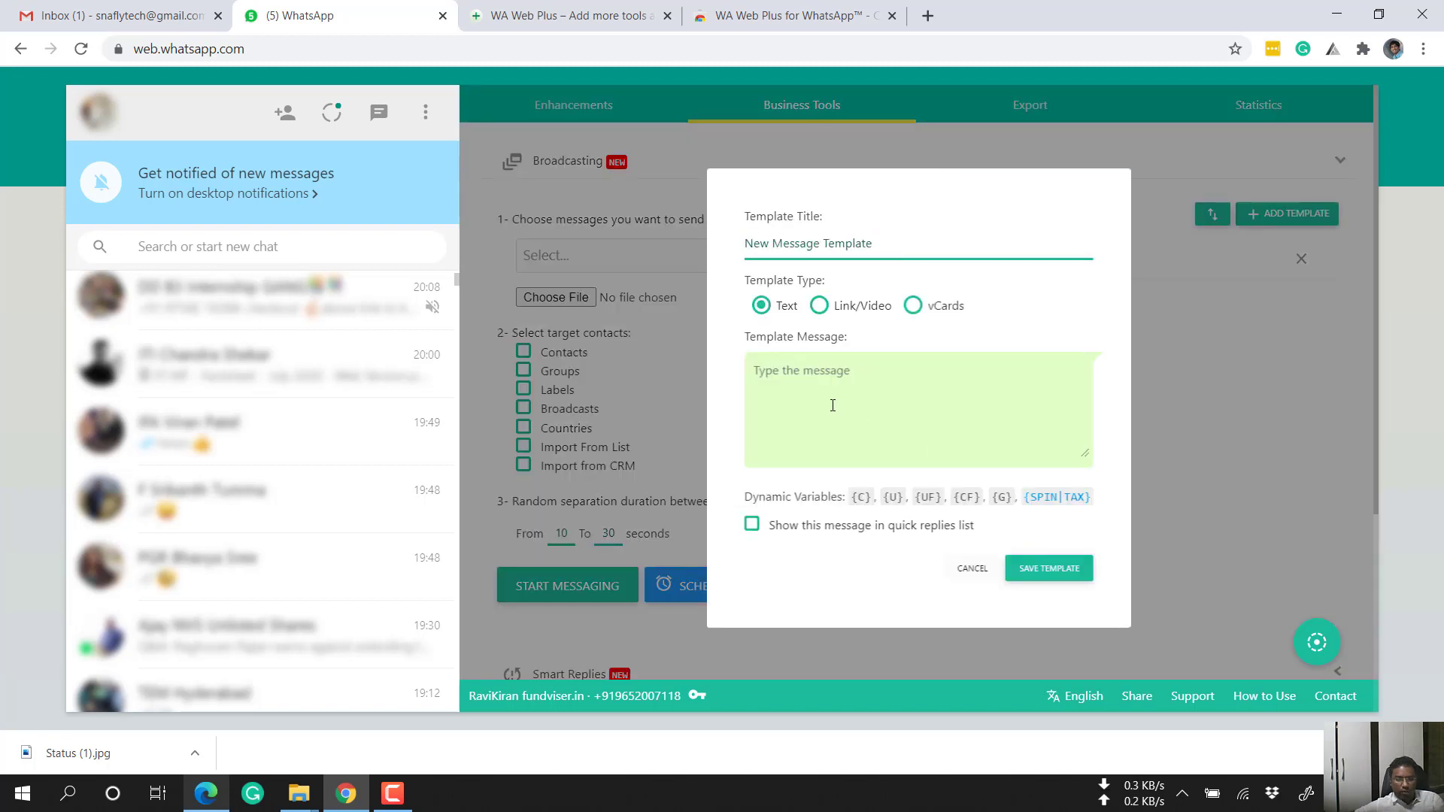
text(FDFFDFDFD)
drag(915, 240, 668, 230)
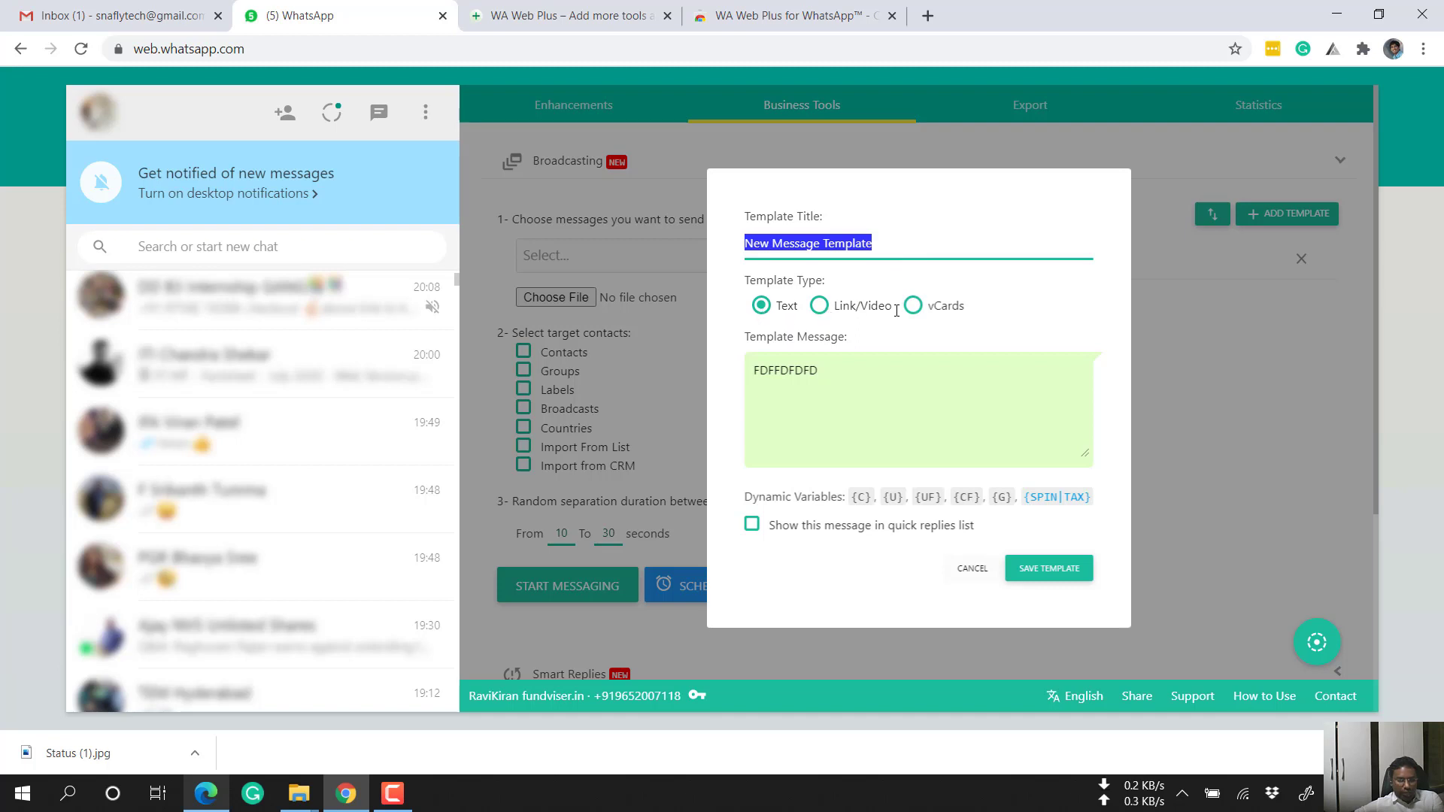
text(TERST)
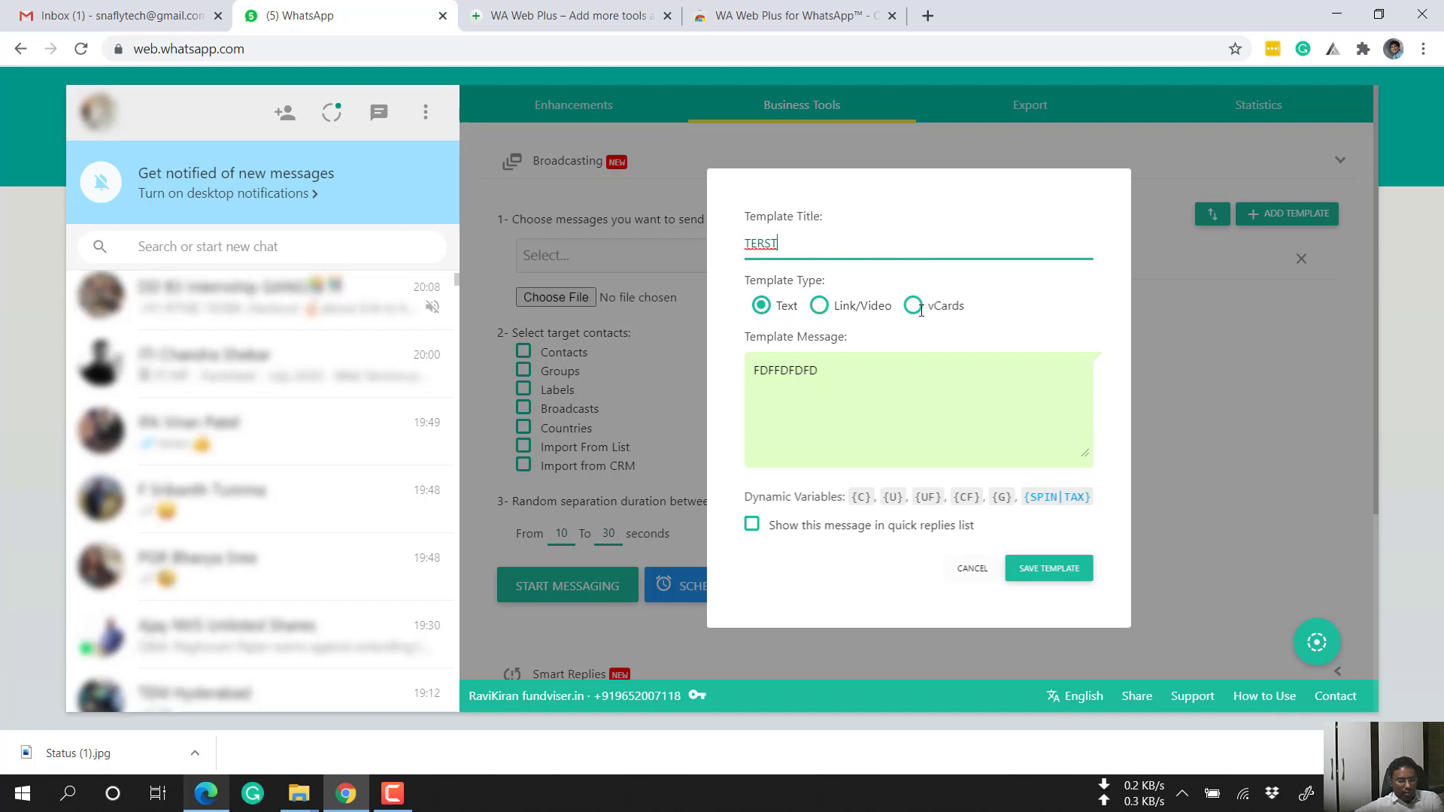
click(973, 570)
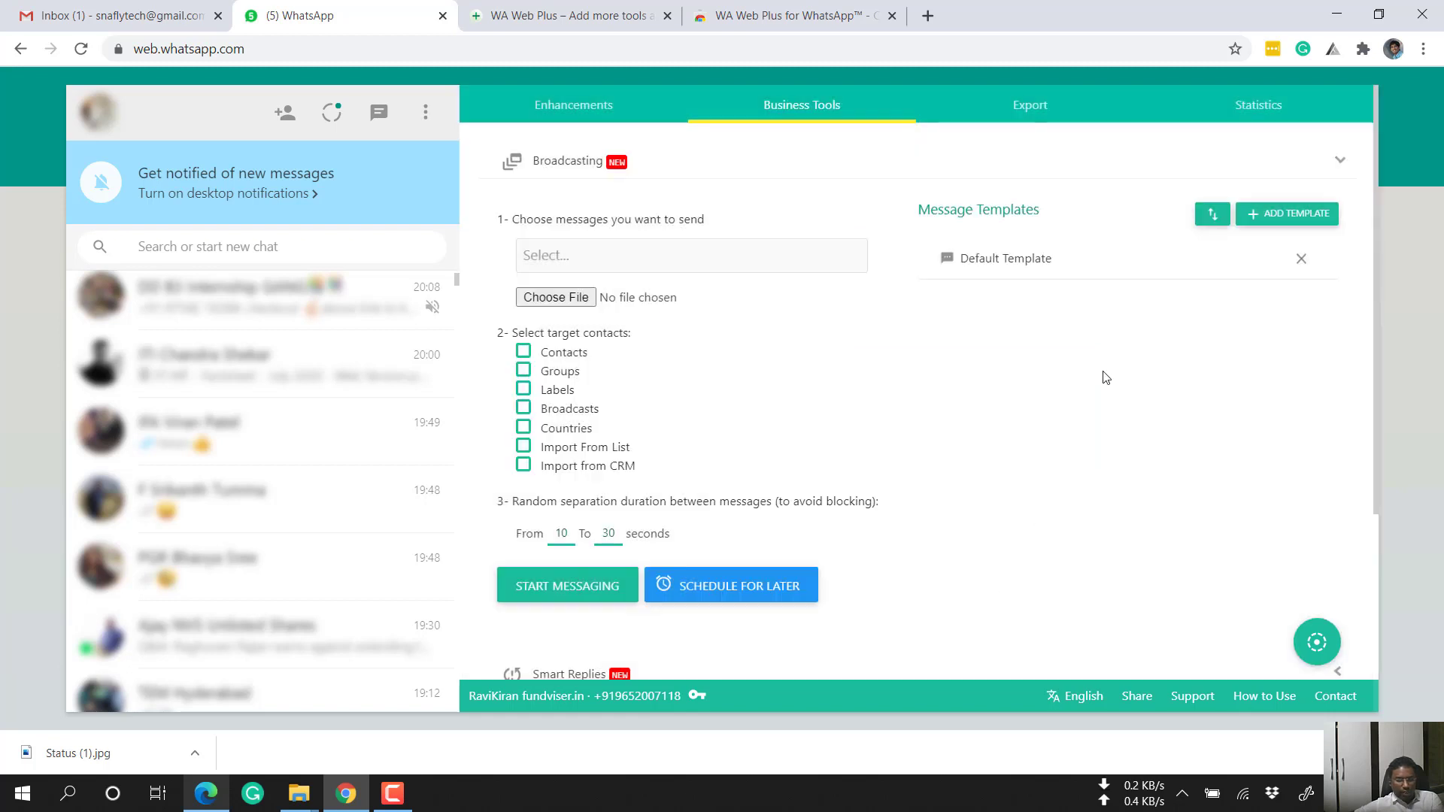
Examine the broadcast's message choices, target contact types and random separation duration
click(656, 256)
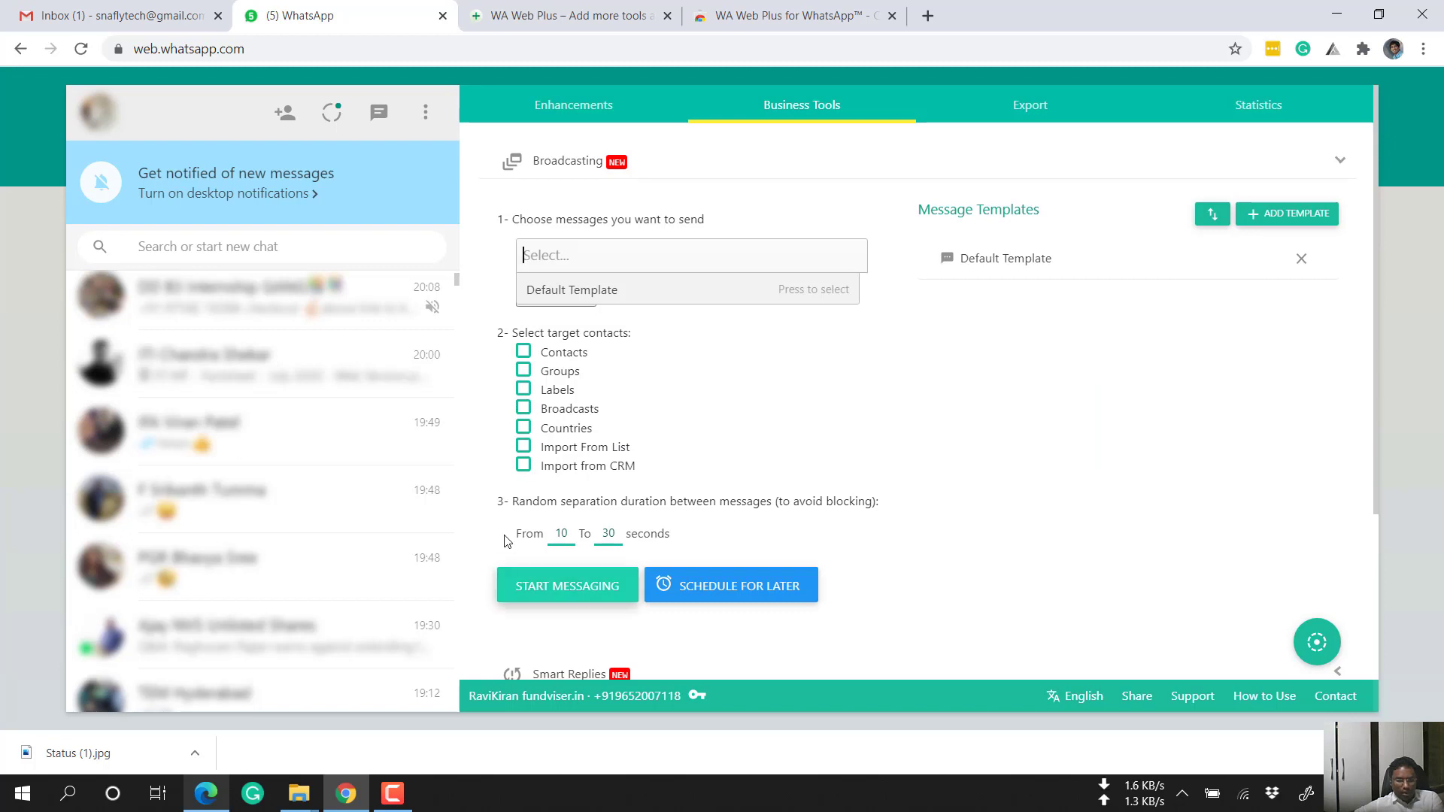
click(598, 598)
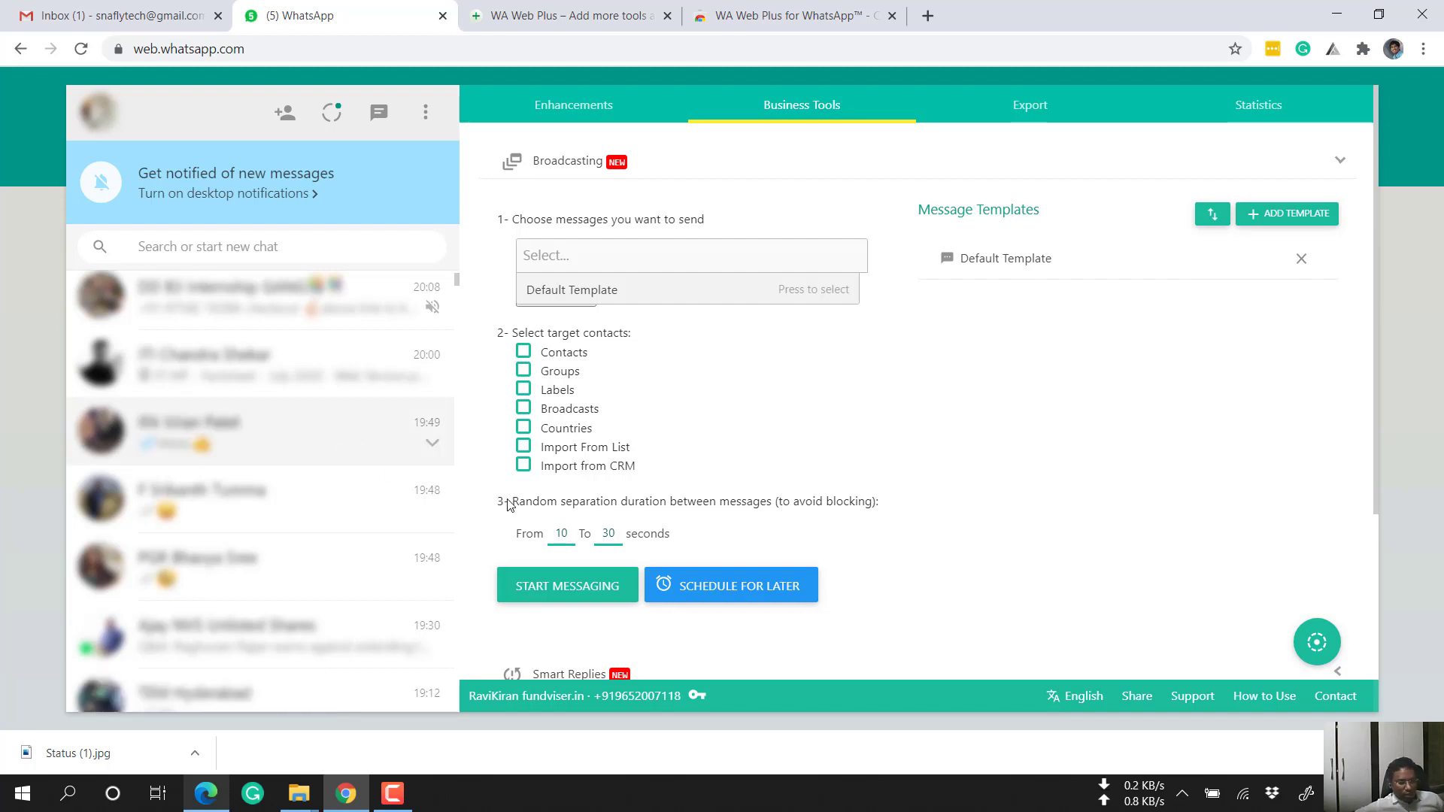
click(569, 535)
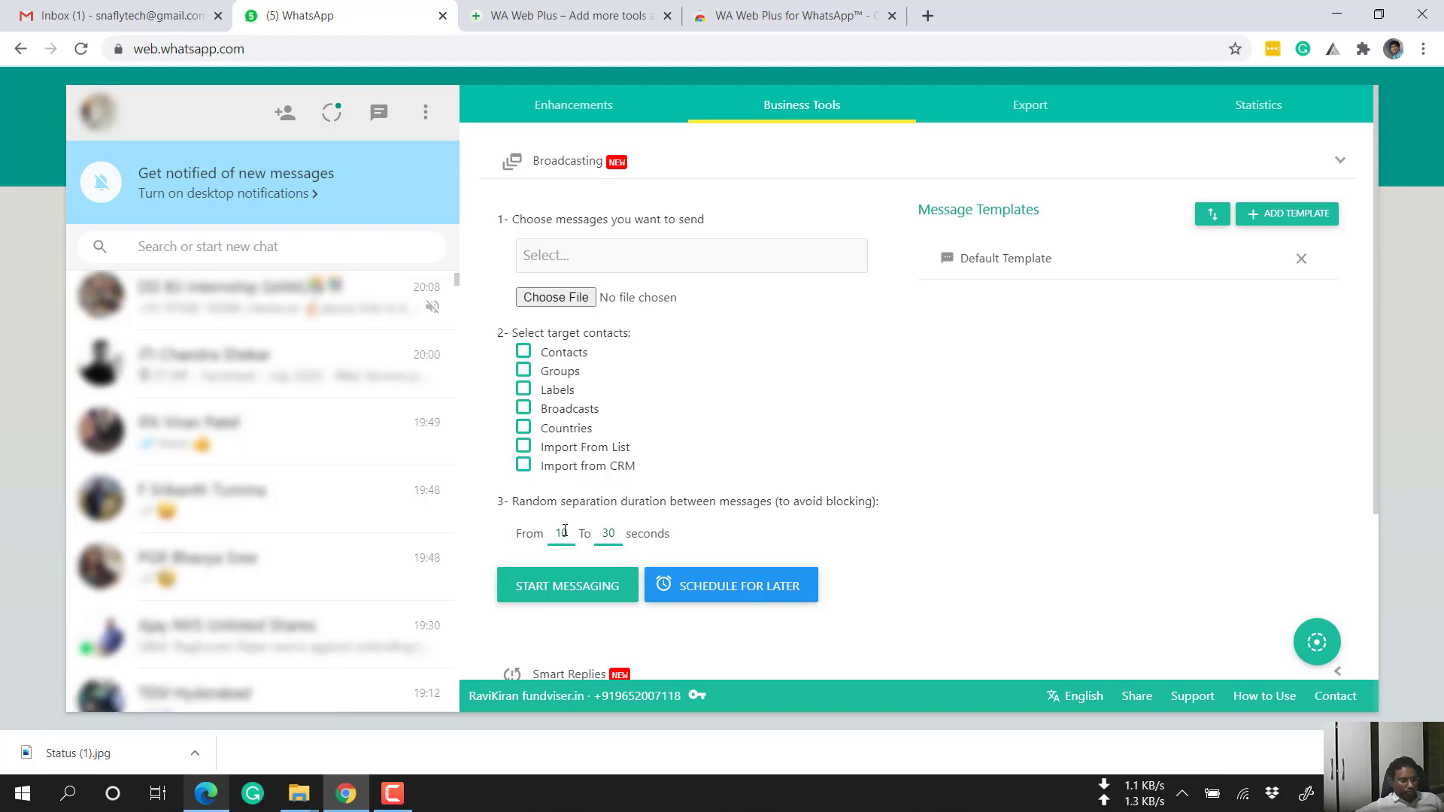
Open the broadcast's Schedule for Later options and examine the date, time and repeat-days fields
scroll(756, 592, down, 4)
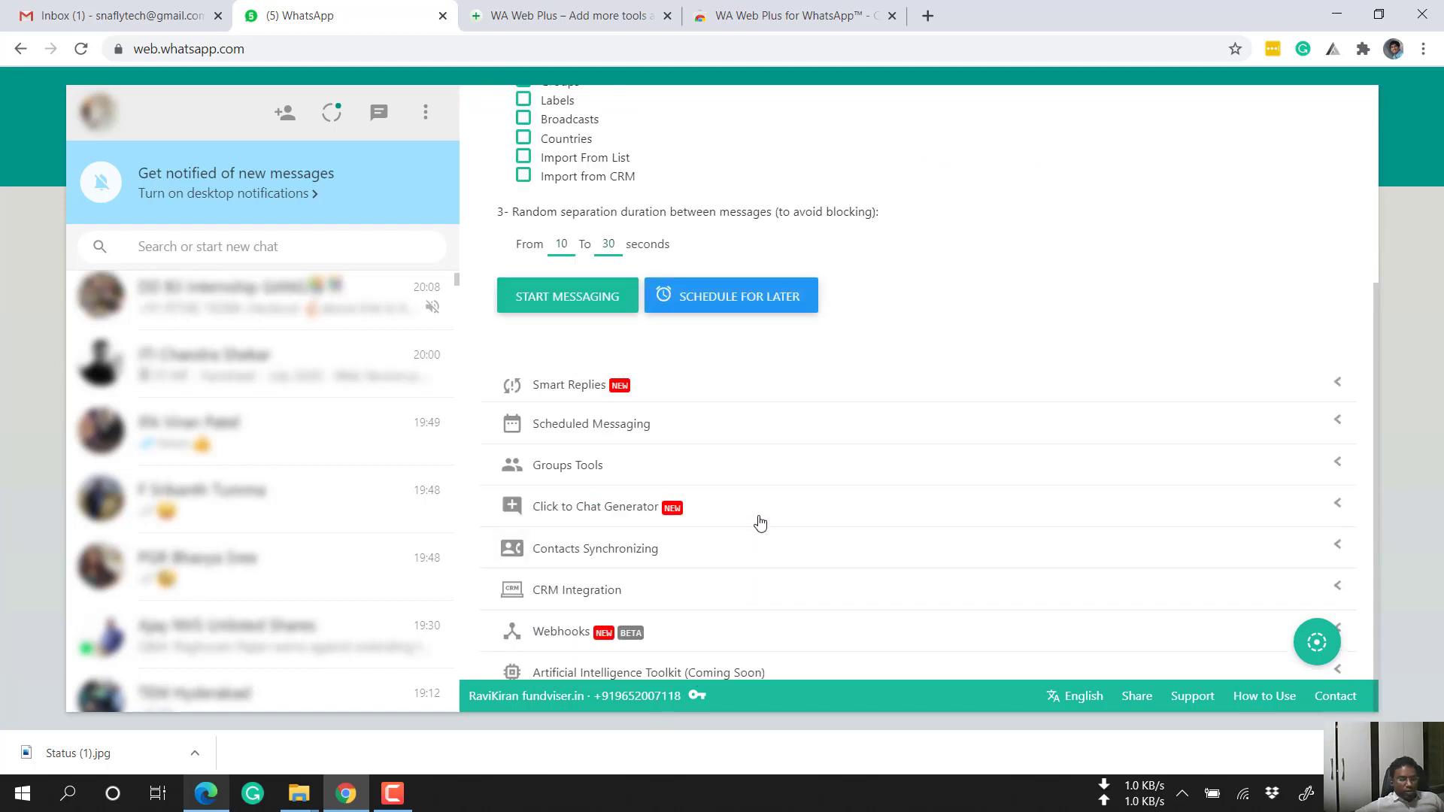
click(766, 300)
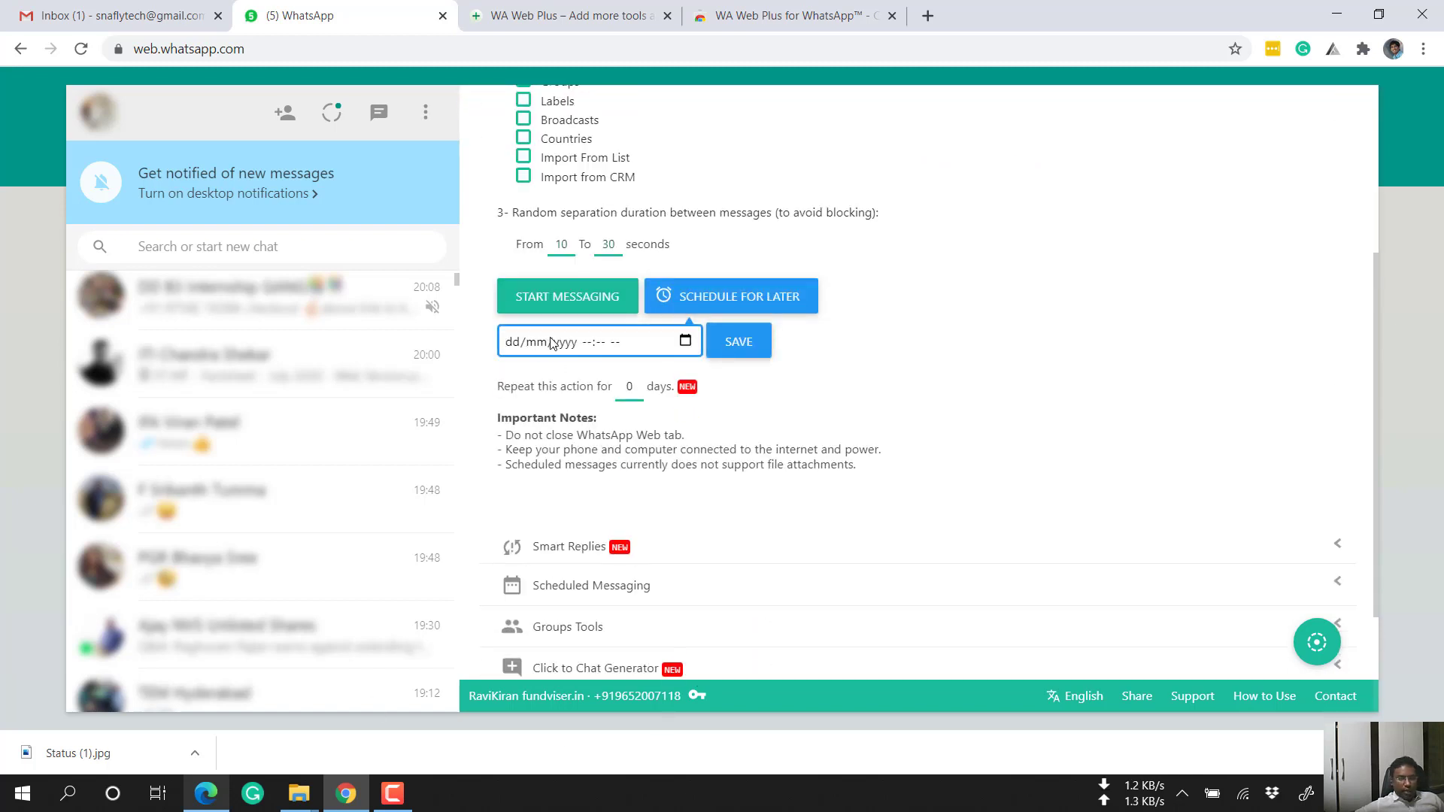
click(630, 391)
click(623, 426)
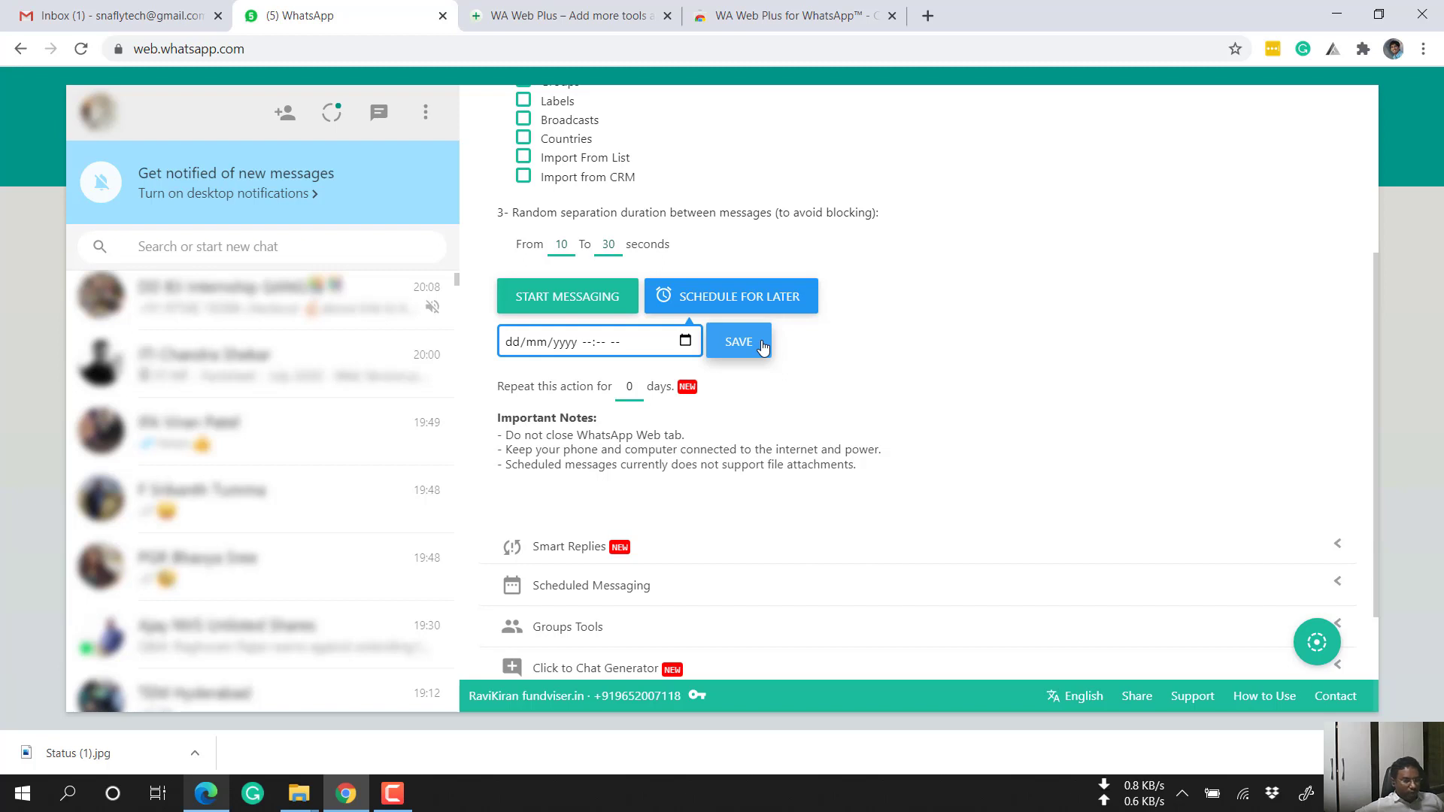
Close the browser's downloads bar and review the whole broadcast form with its scheduling options
scroll(786, 372, up, 1)
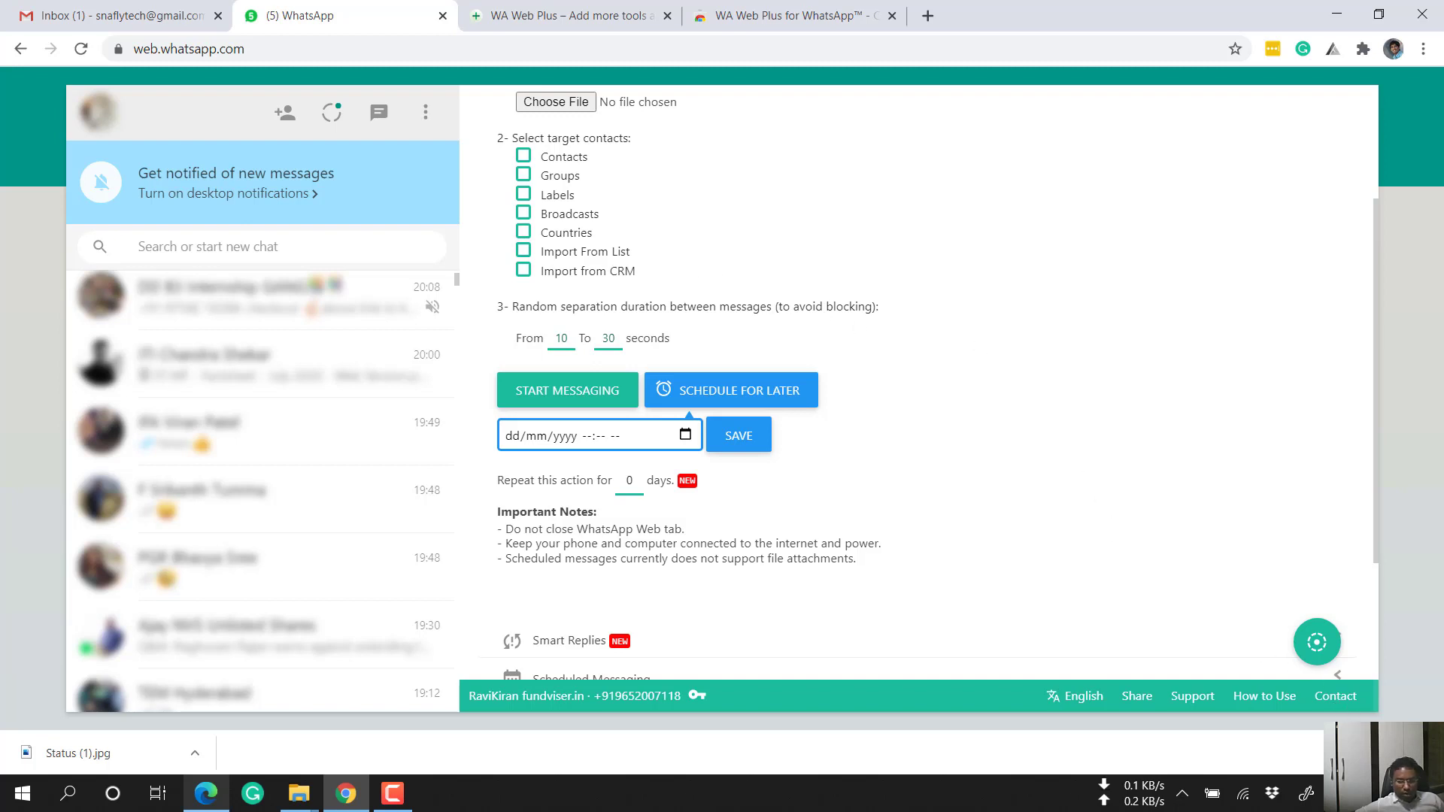
click(1428, 754)
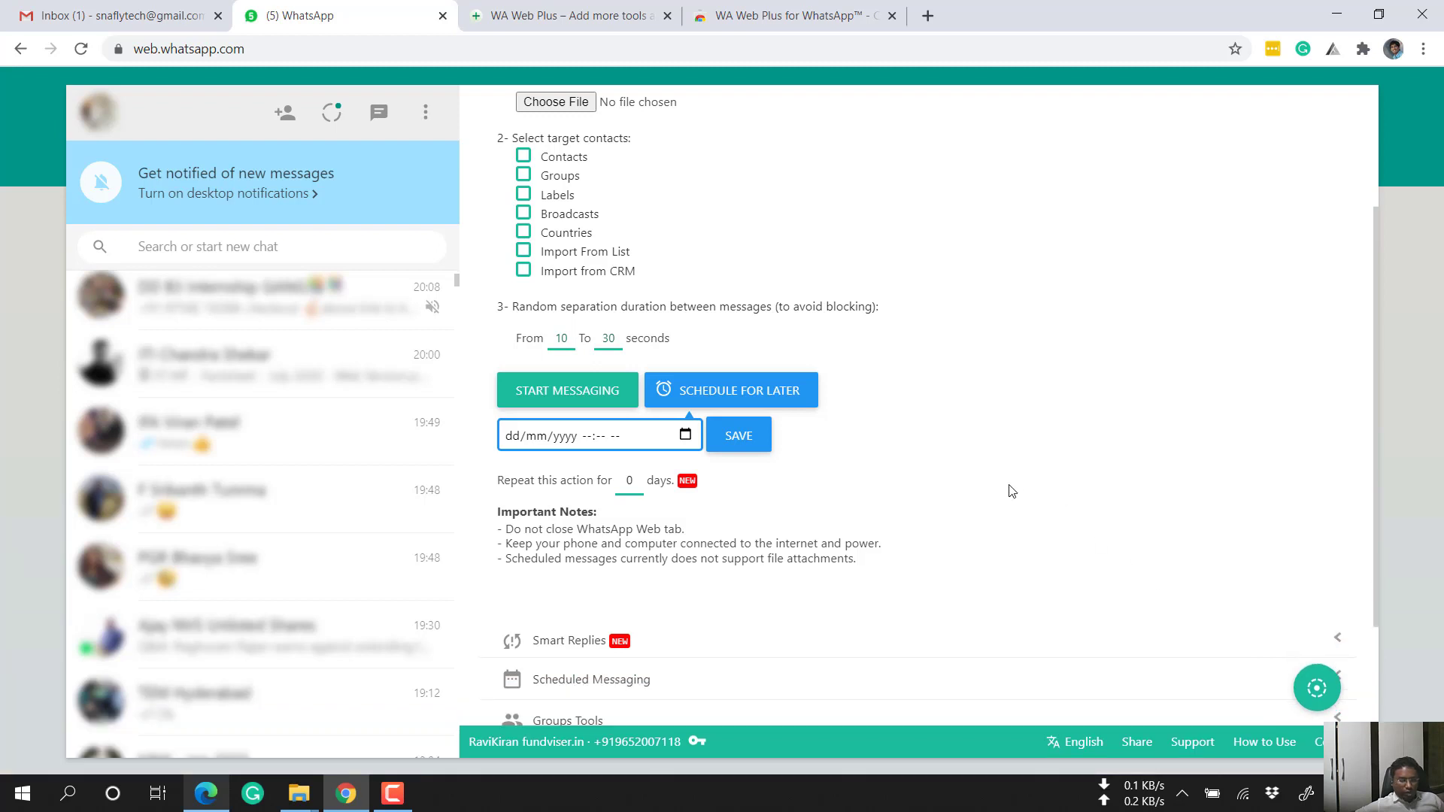
scroll(1011, 490, down, 3)
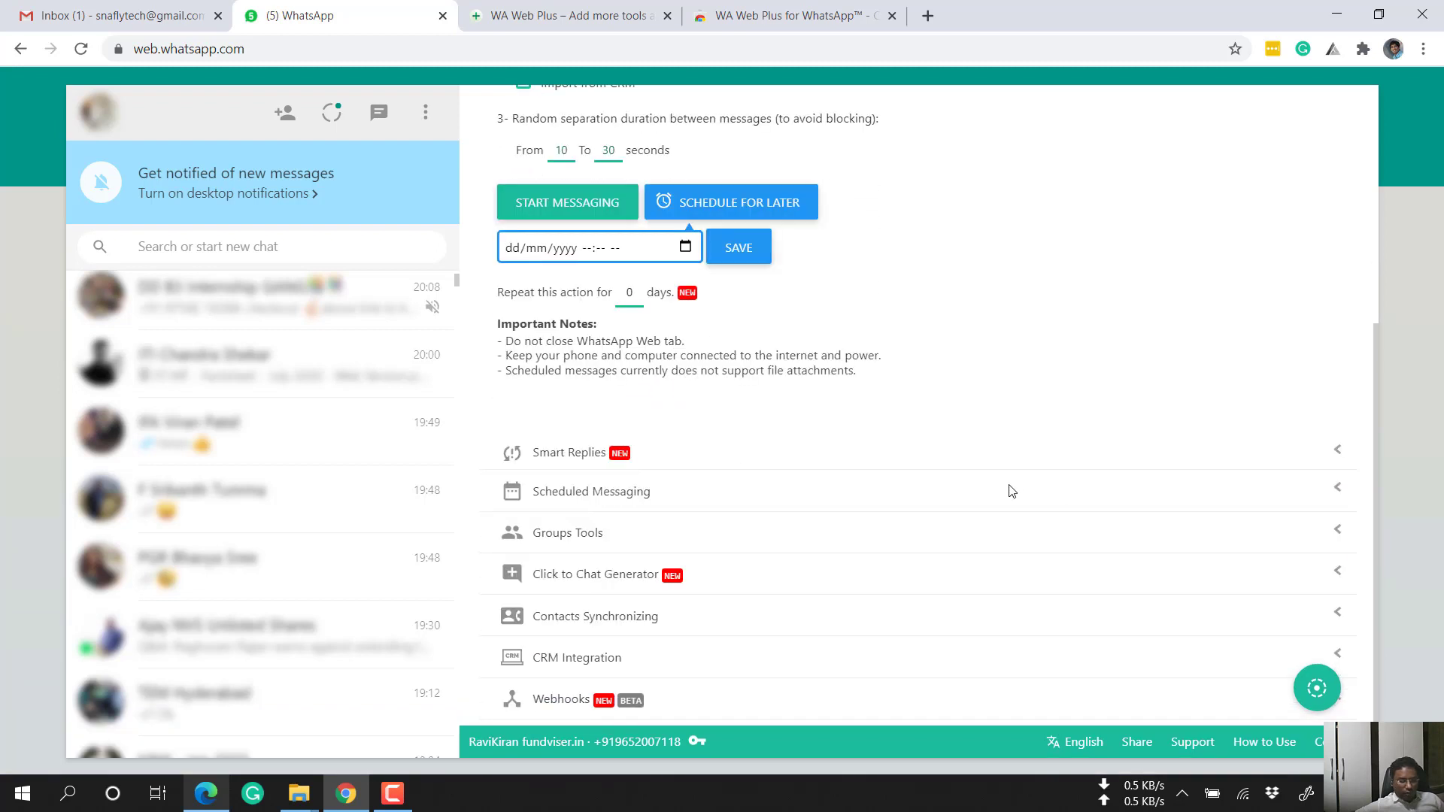
click(726, 203)
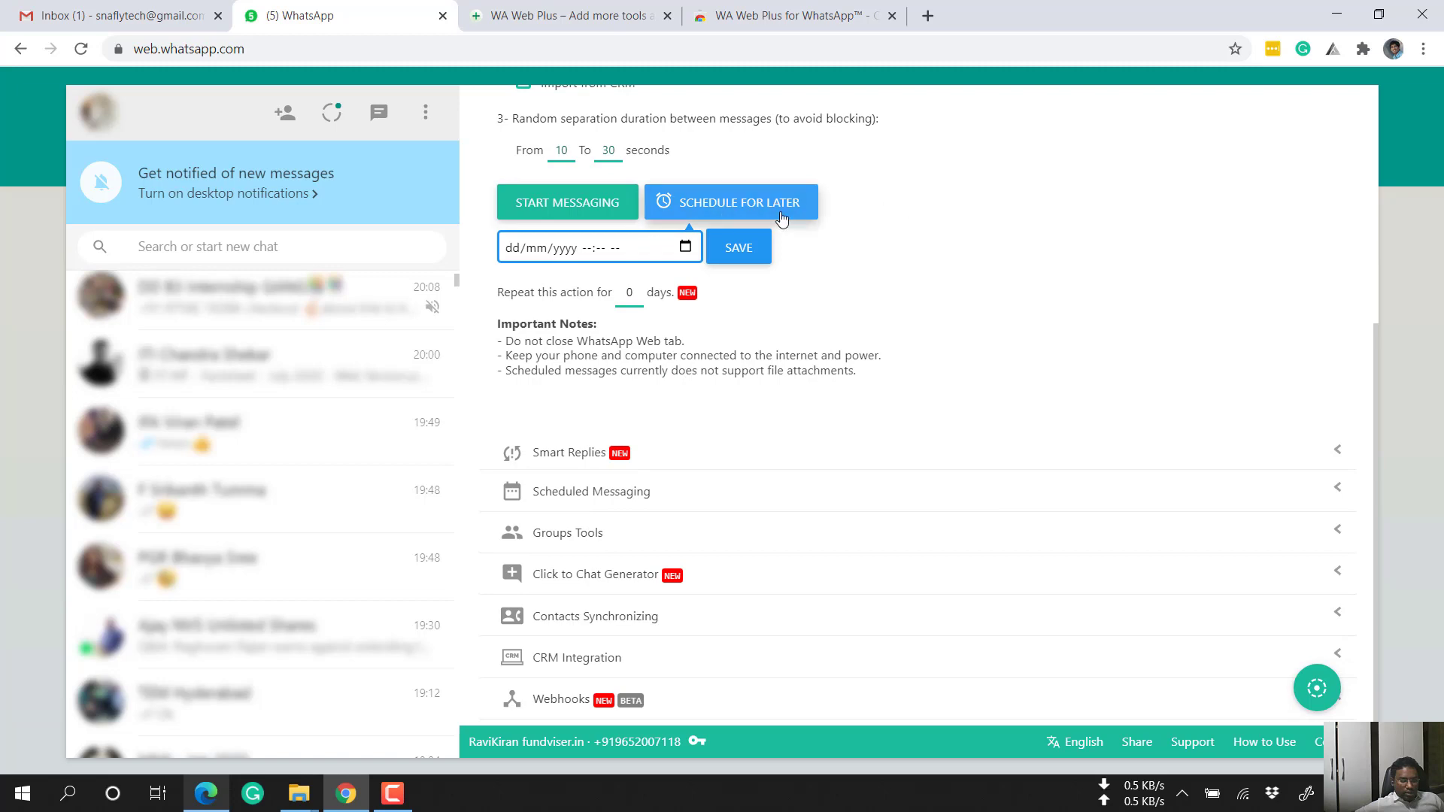
scroll(926, 354, up, 5)
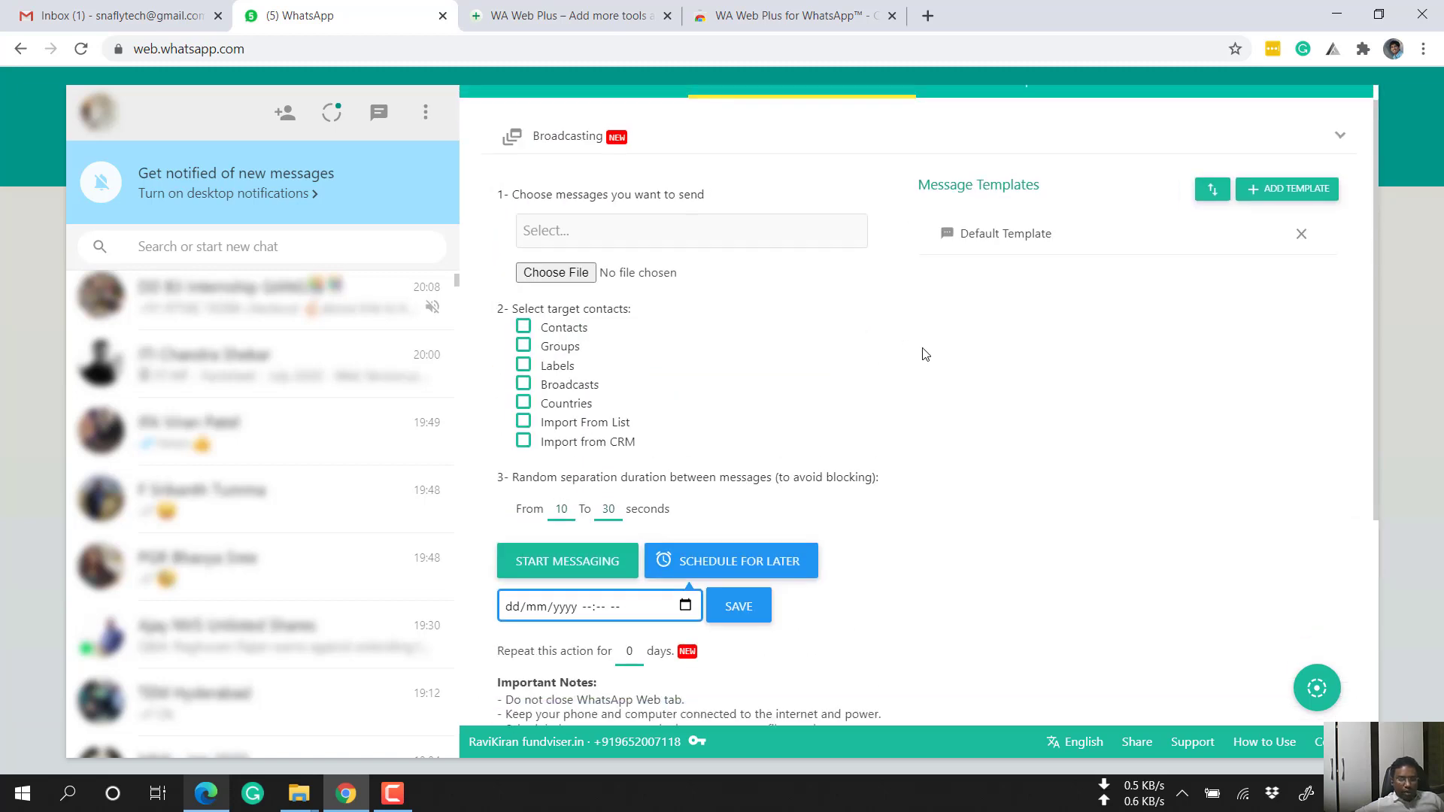
Start a new automatic reply in Smart Replies and examine the weekdays offered for allowing it only on specific days, leaving that option off
scroll(477, 500, down, 5)
click(602, 430)
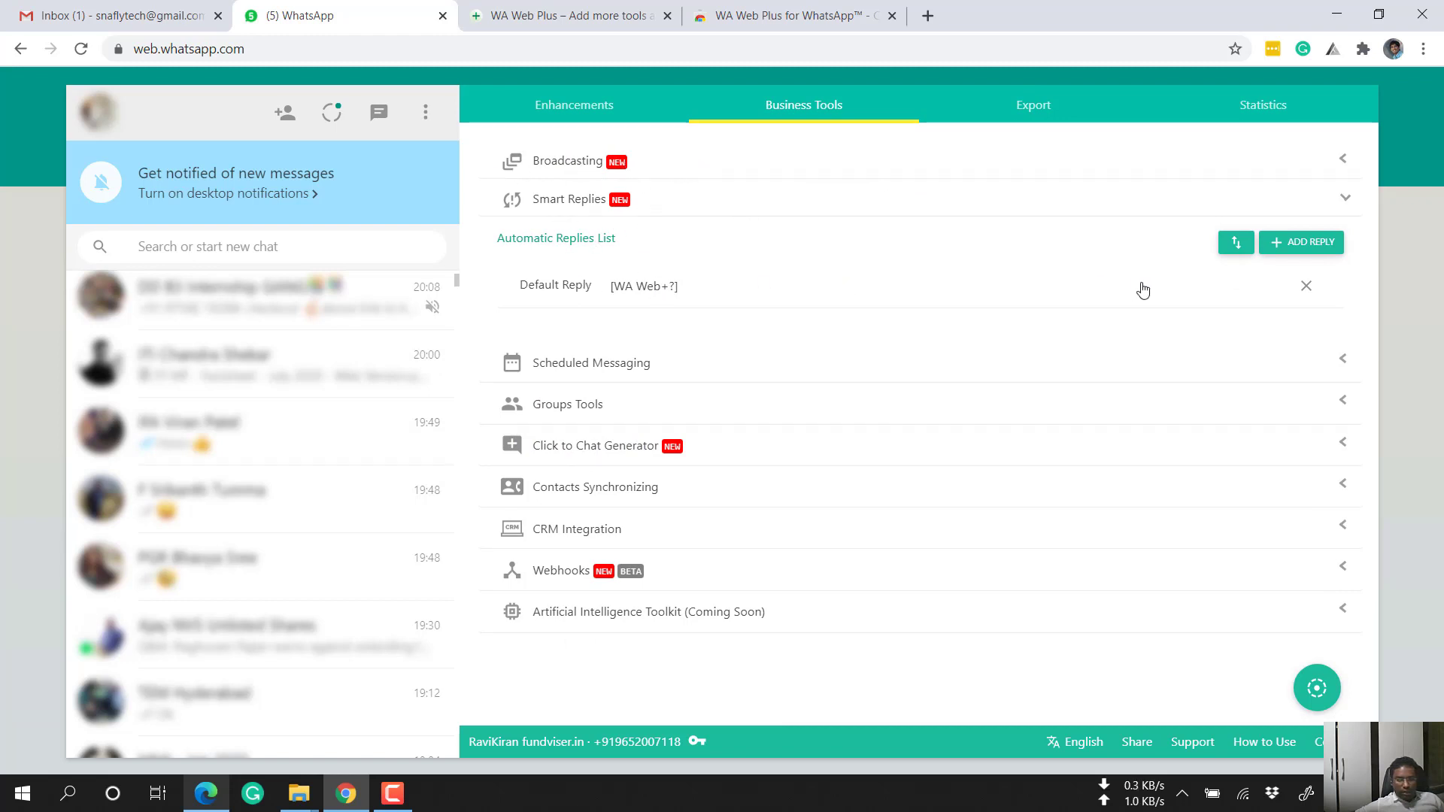
click(1288, 243)
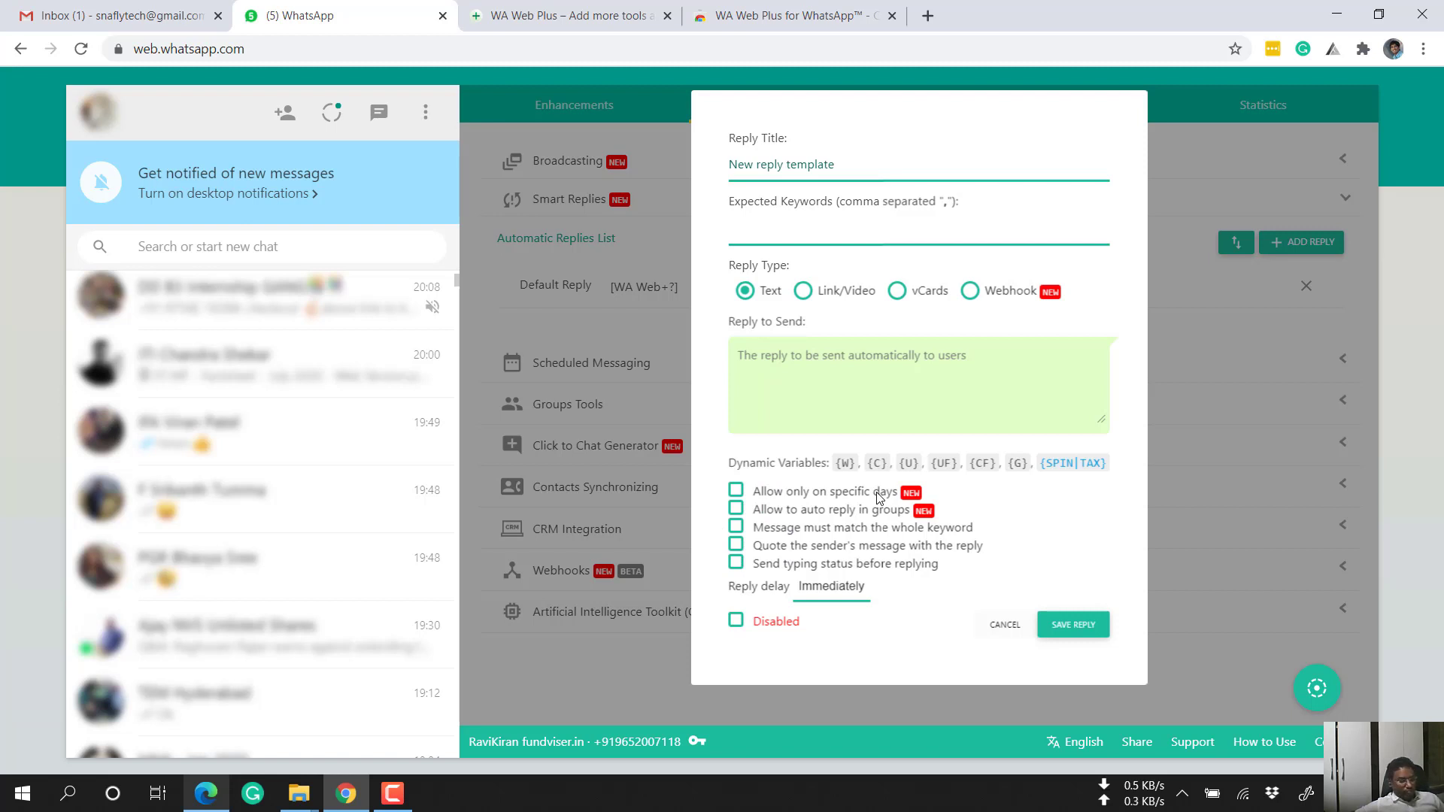
click(750, 497)
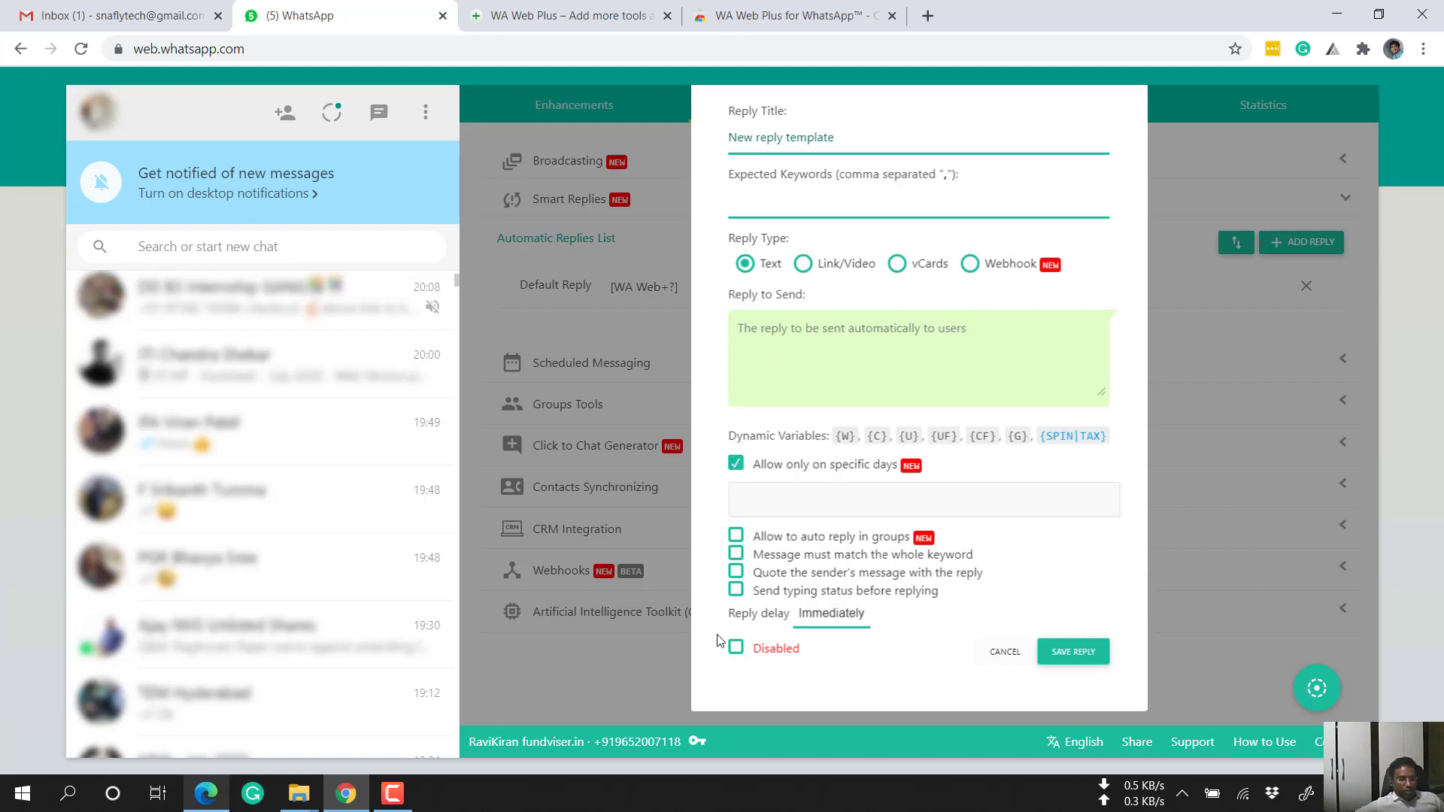
click(781, 502)
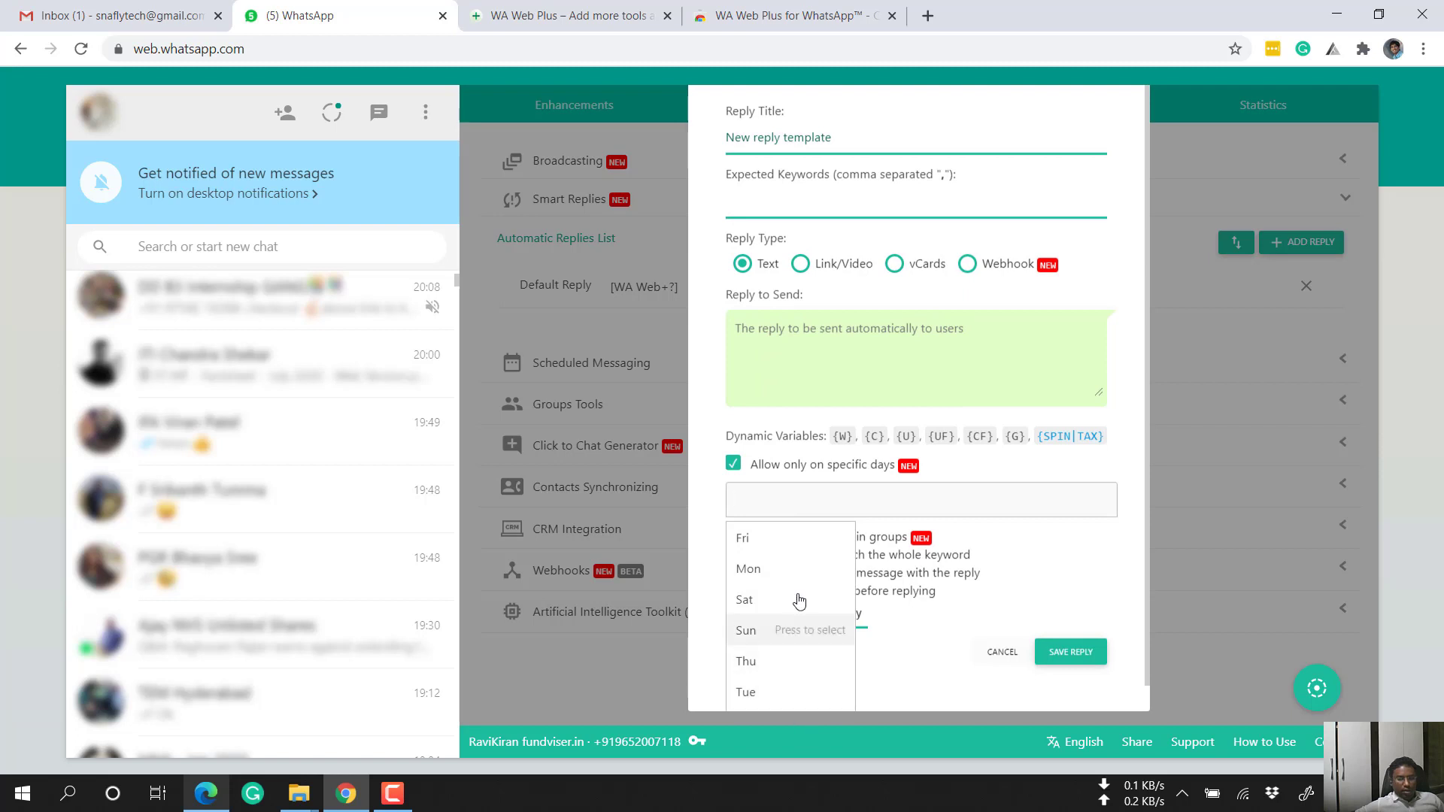
click(733, 467)
click(734, 466)
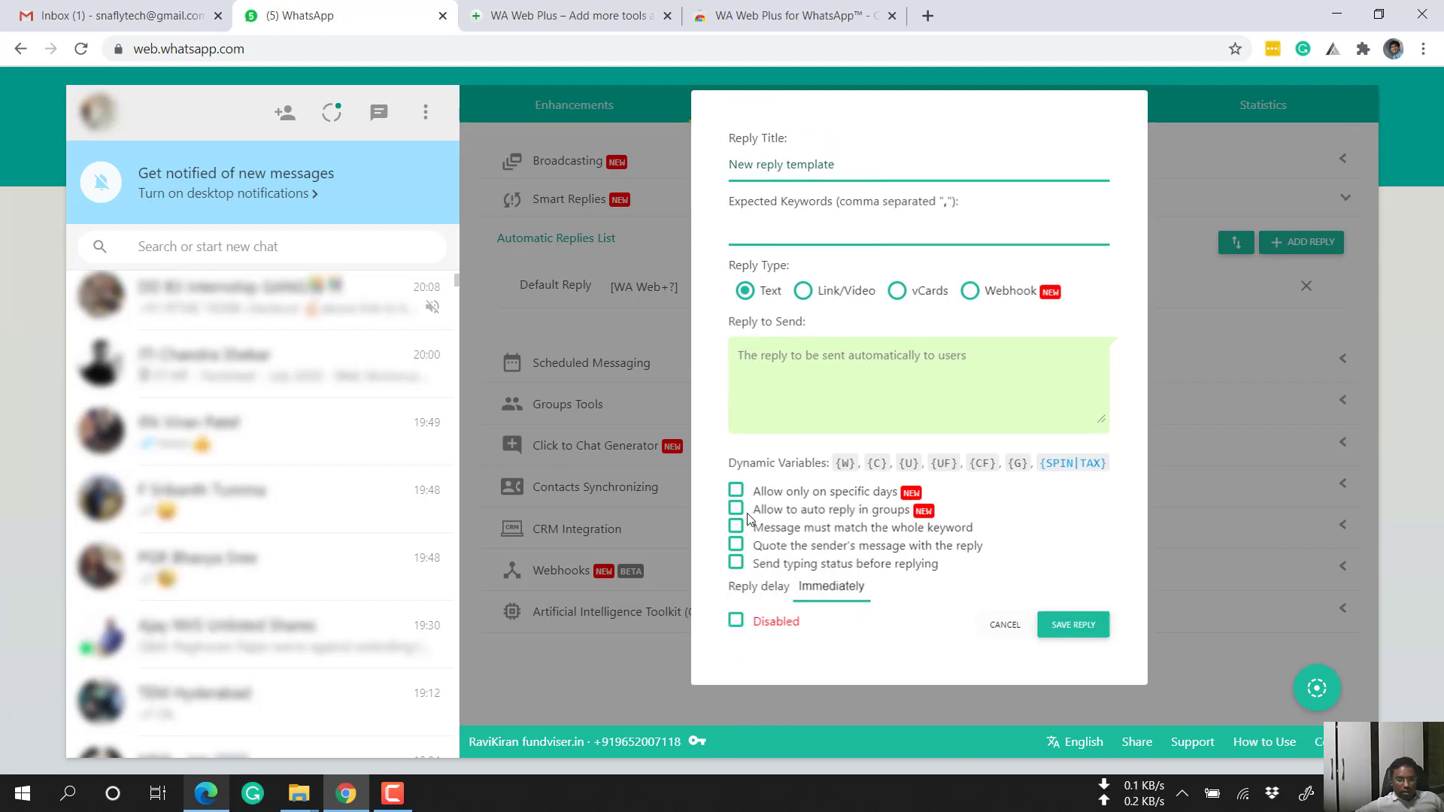
Examine the group choices for auto replying in groups, and switch that option and quoting the sender's message back off
click(736, 510)
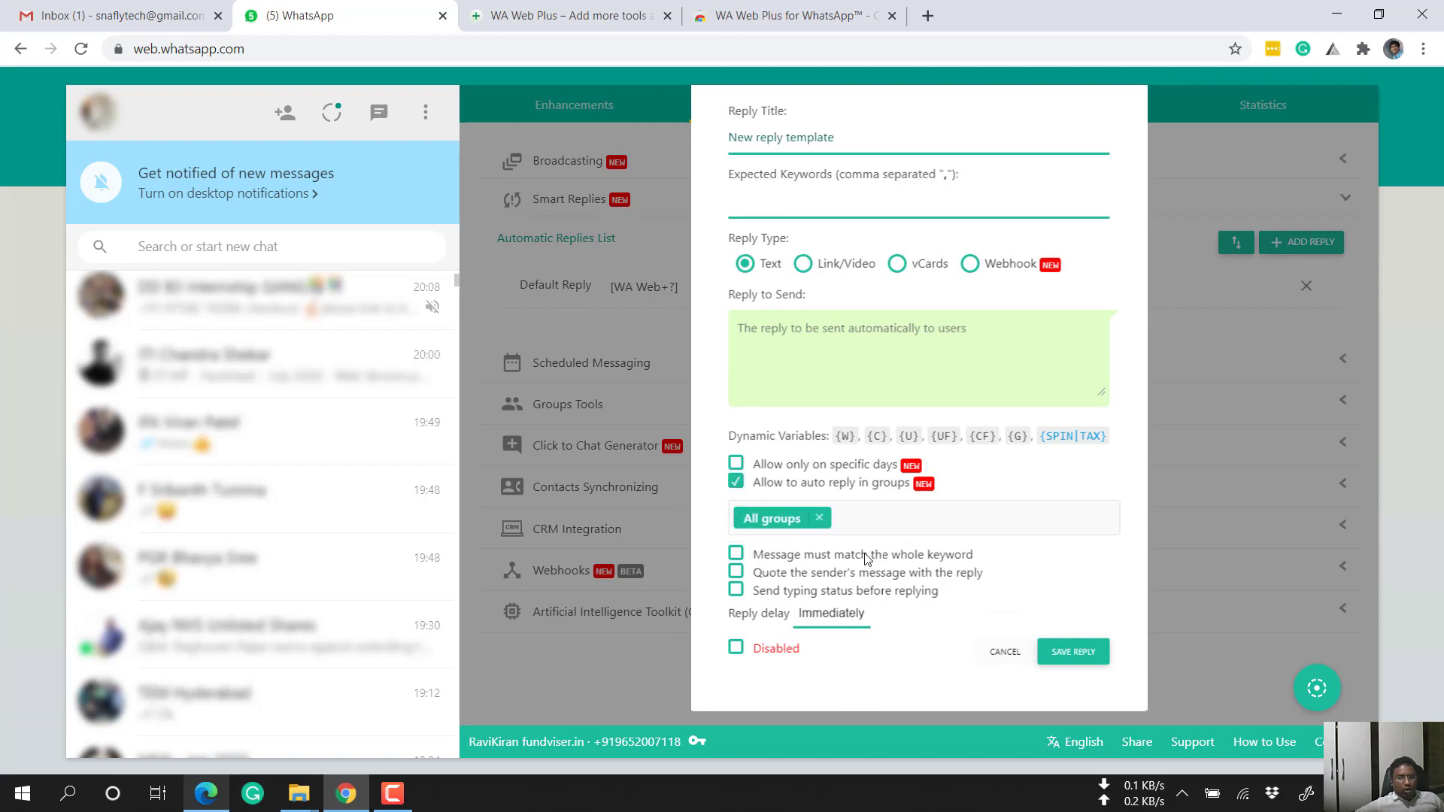
click(873, 513)
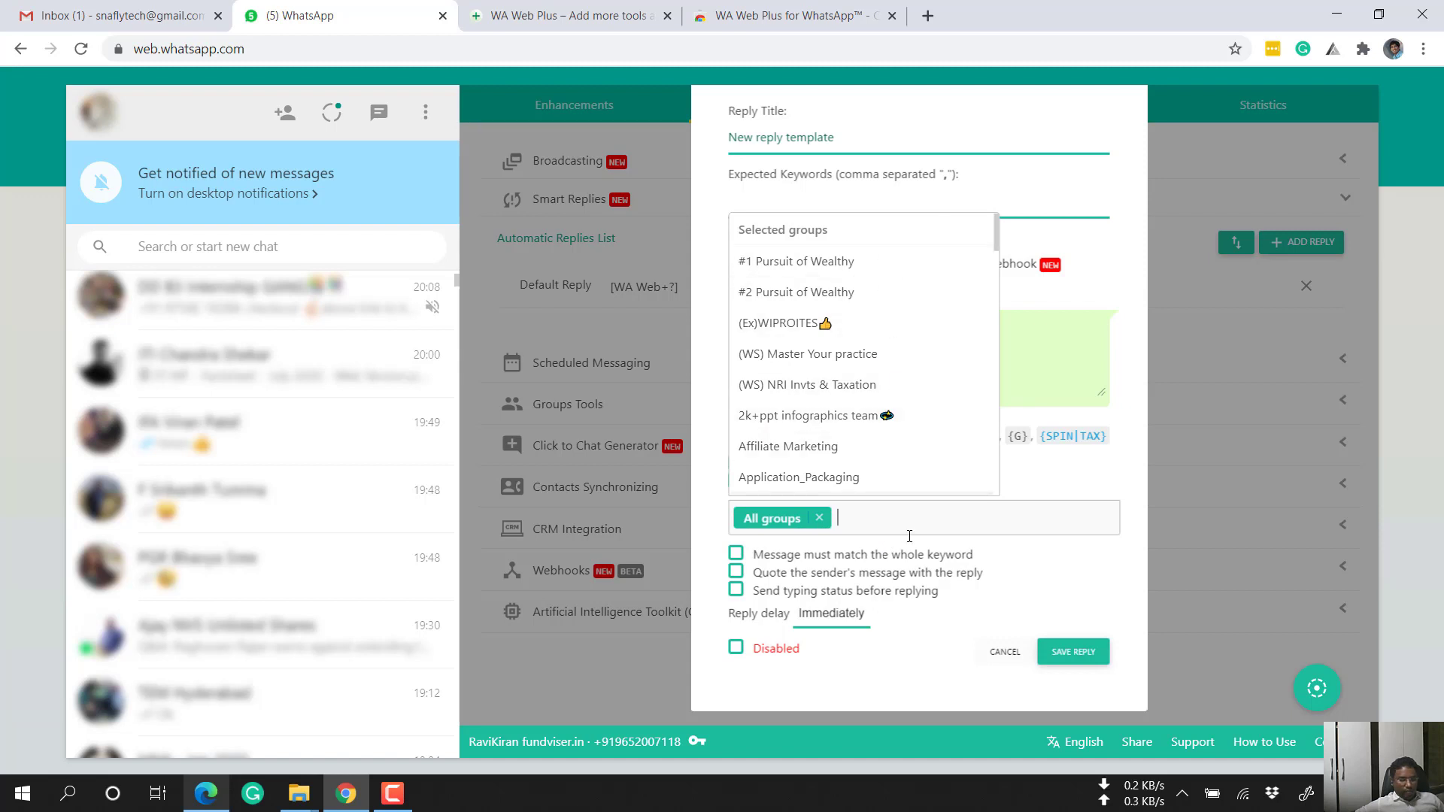
click(1049, 561)
click(752, 482)
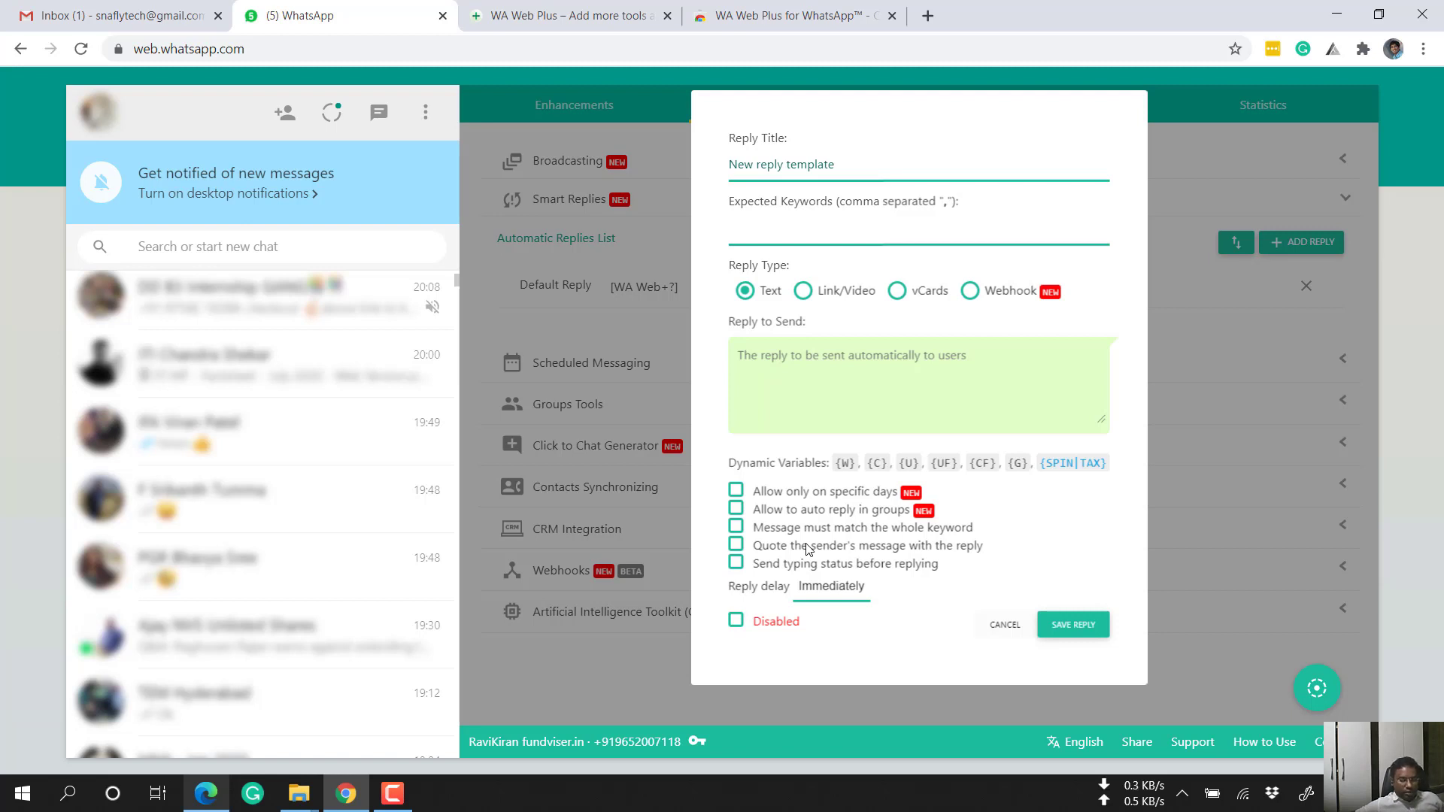
click(738, 546)
click(740, 546)
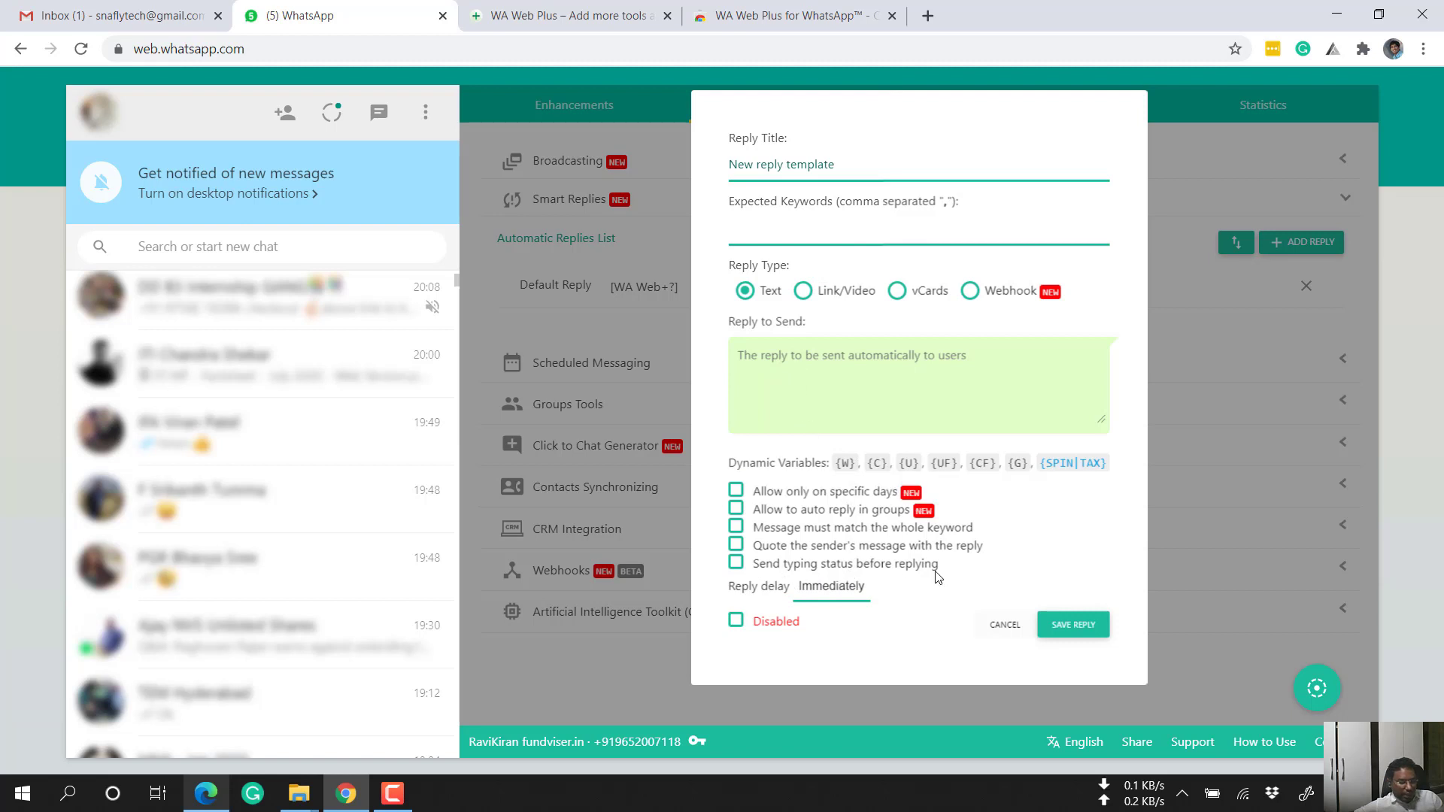
Set the new reply's delay to 20 seconds, and cancel the reply without saving it
click(845, 590)
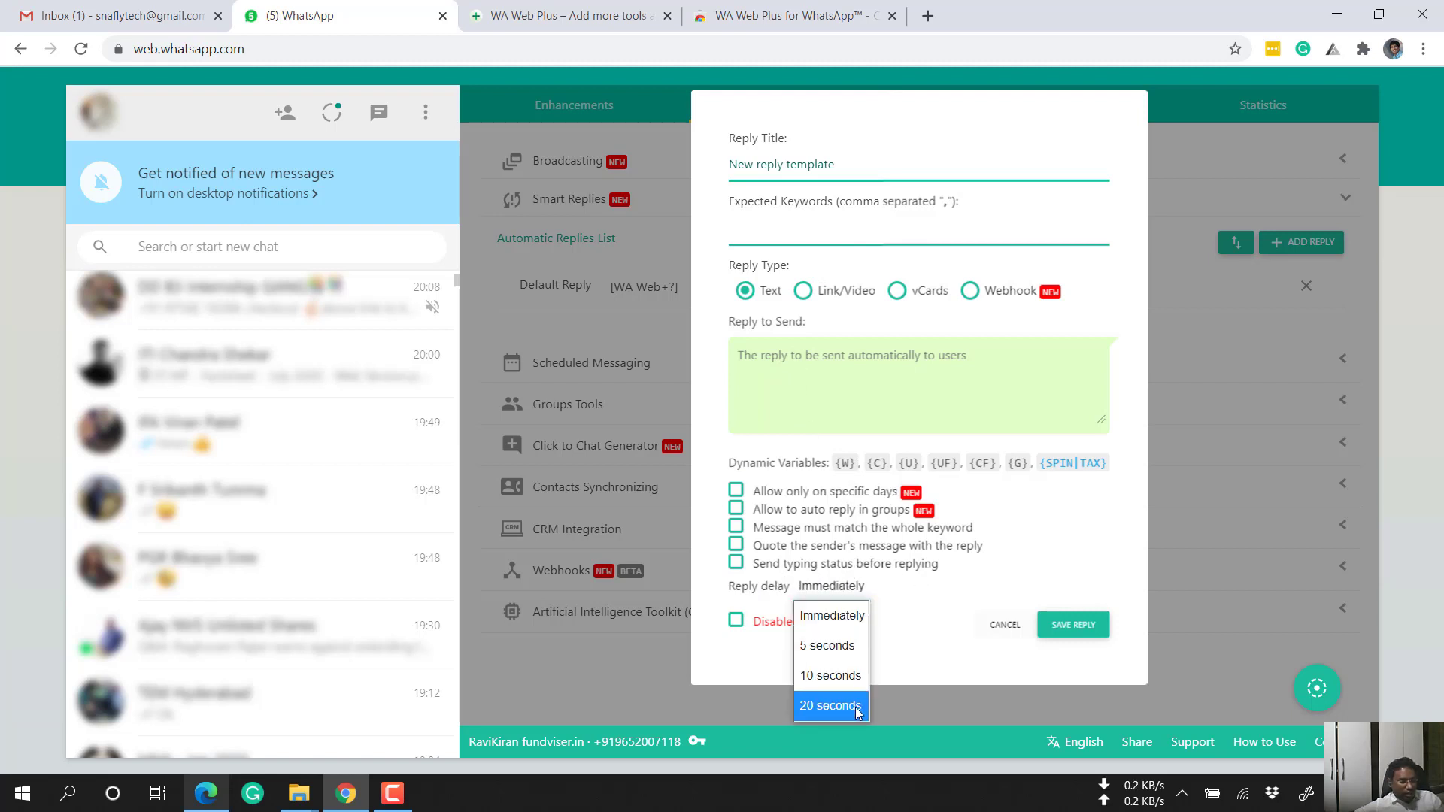
click(899, 666)
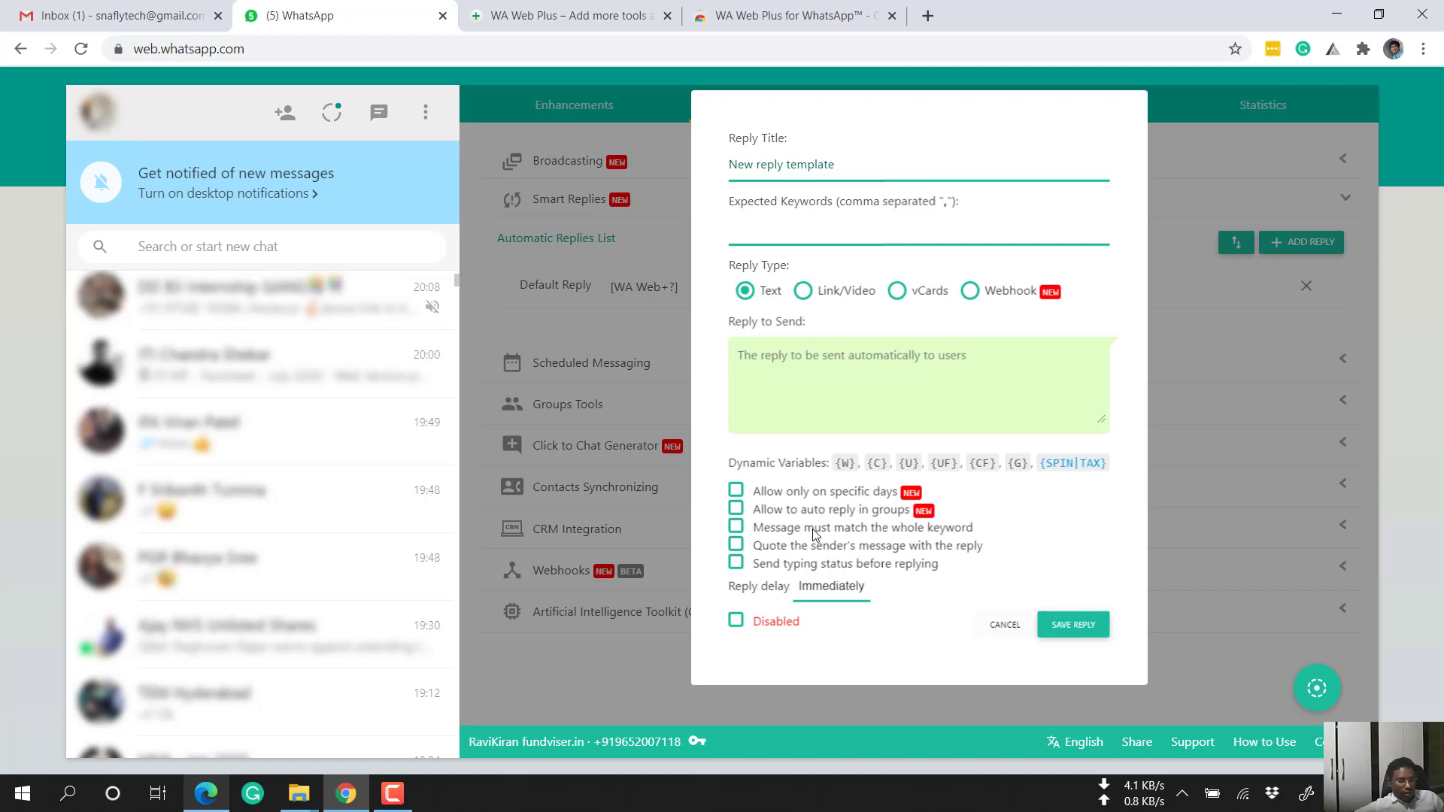
click(828, 595)
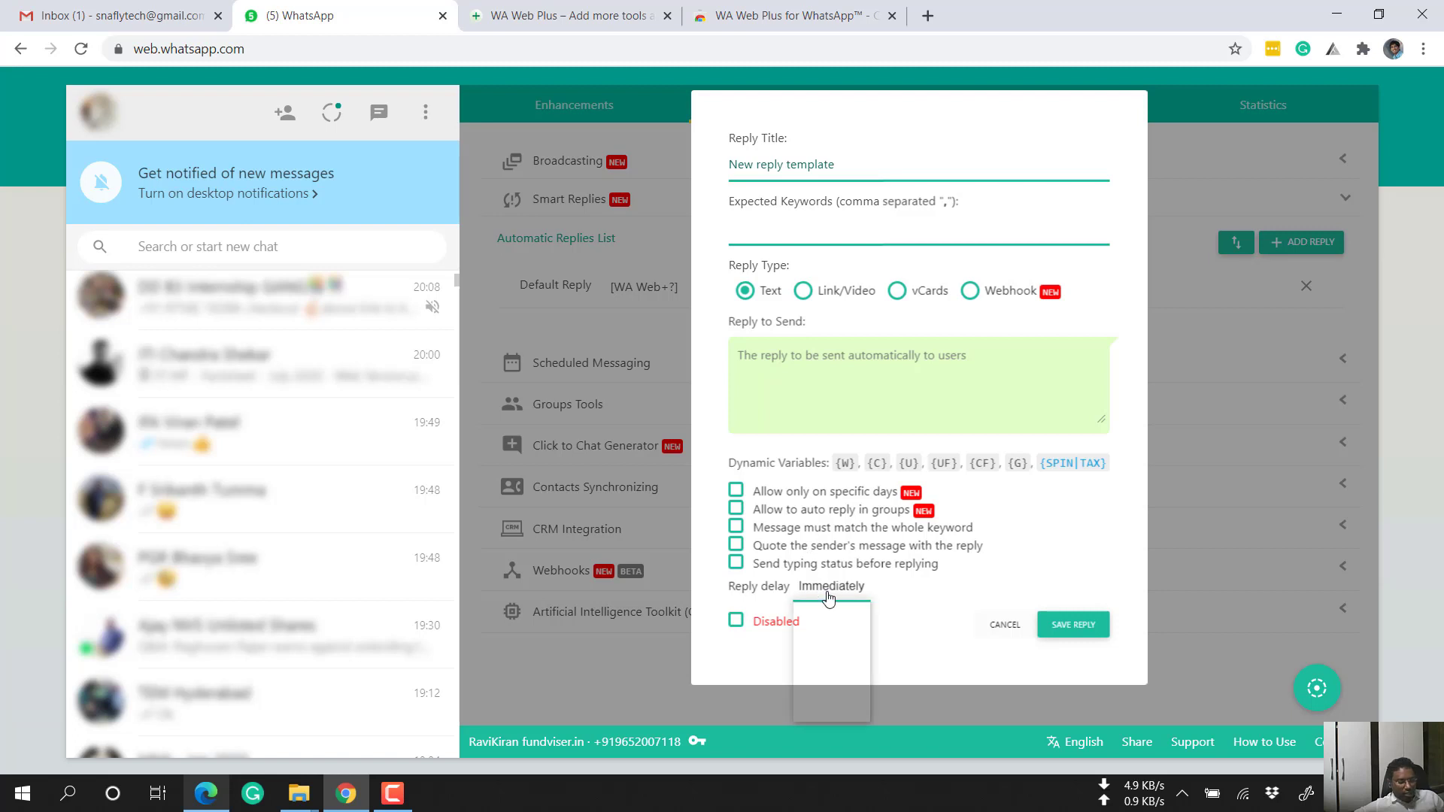
click(928, 612)
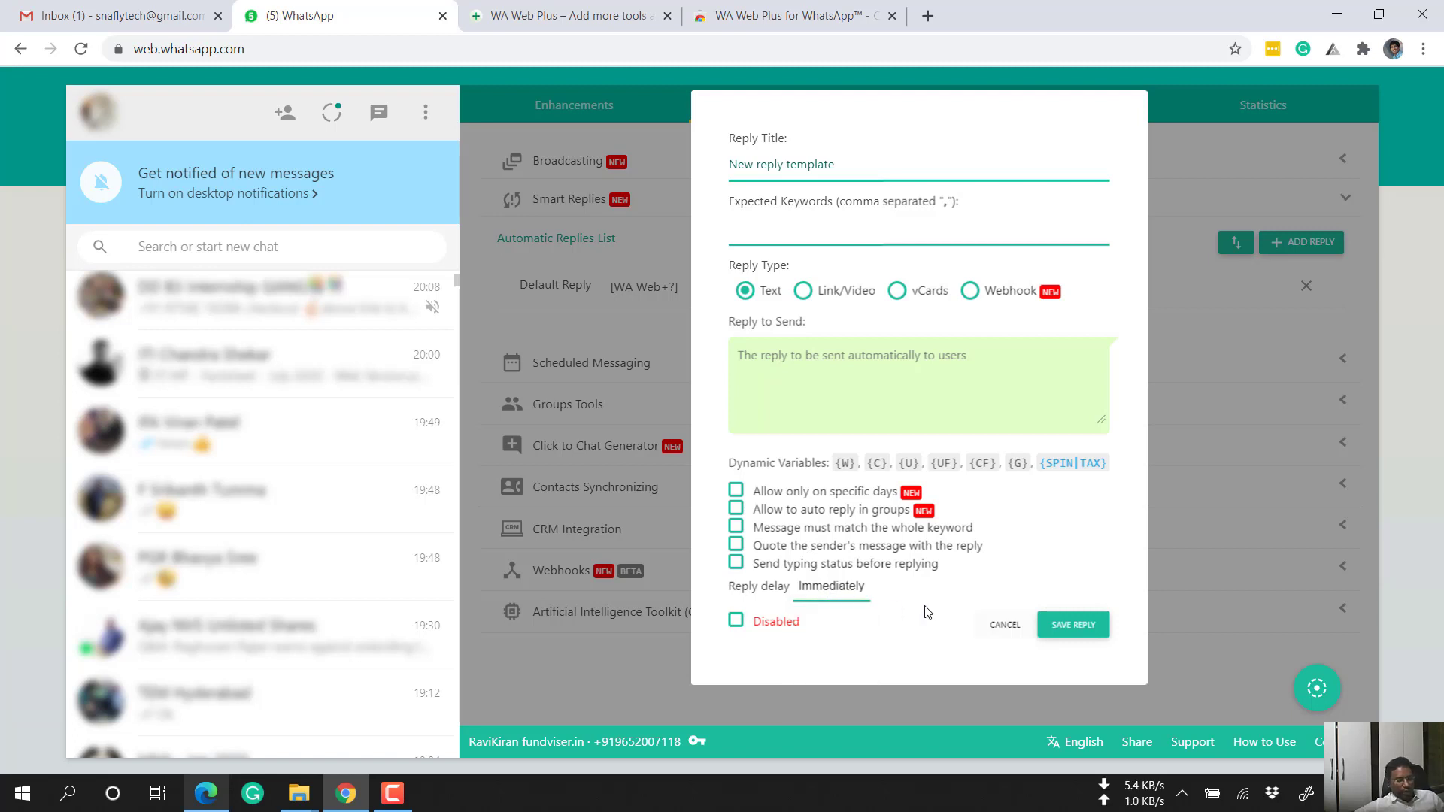
click(861, 598)
click(855, 704)
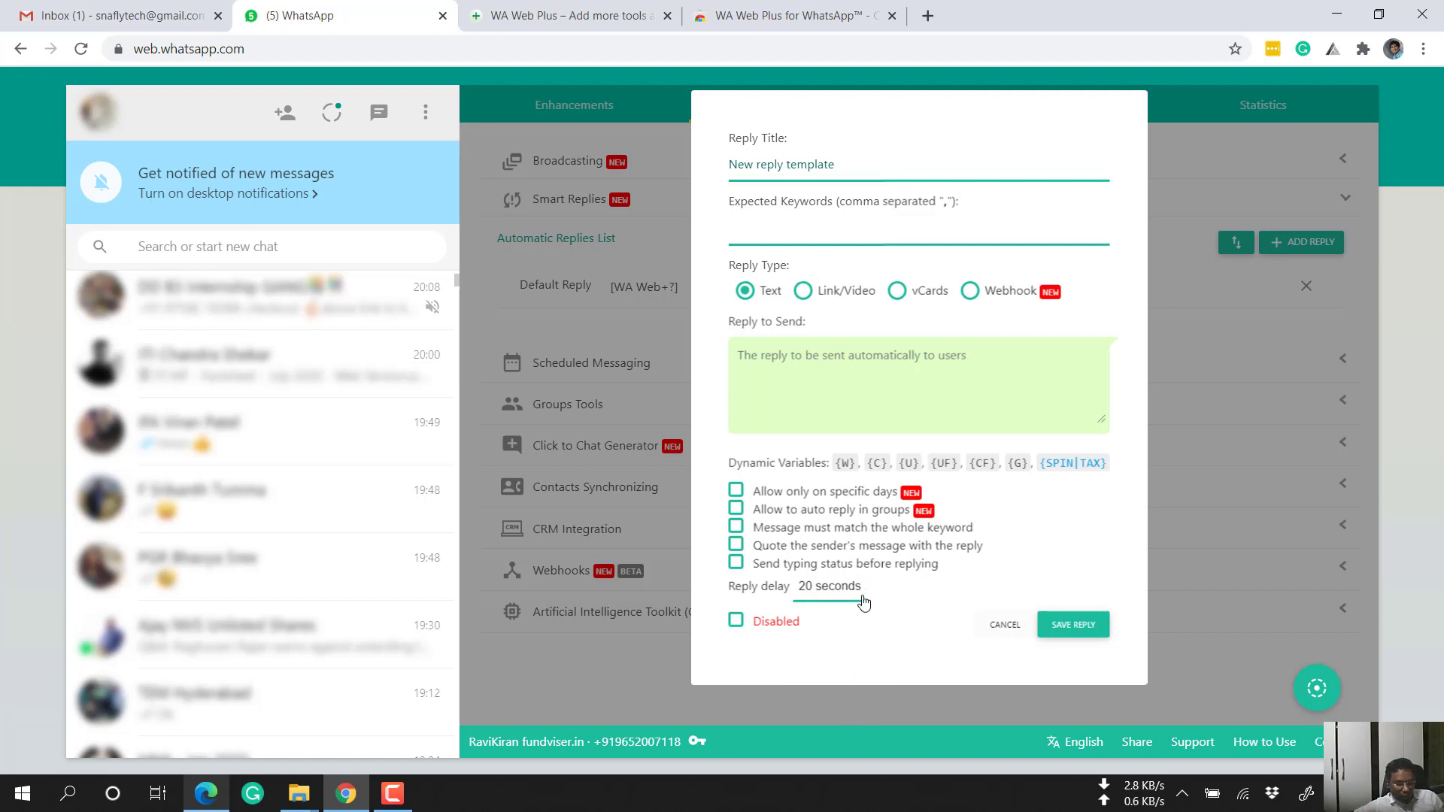
click(1001, 626)
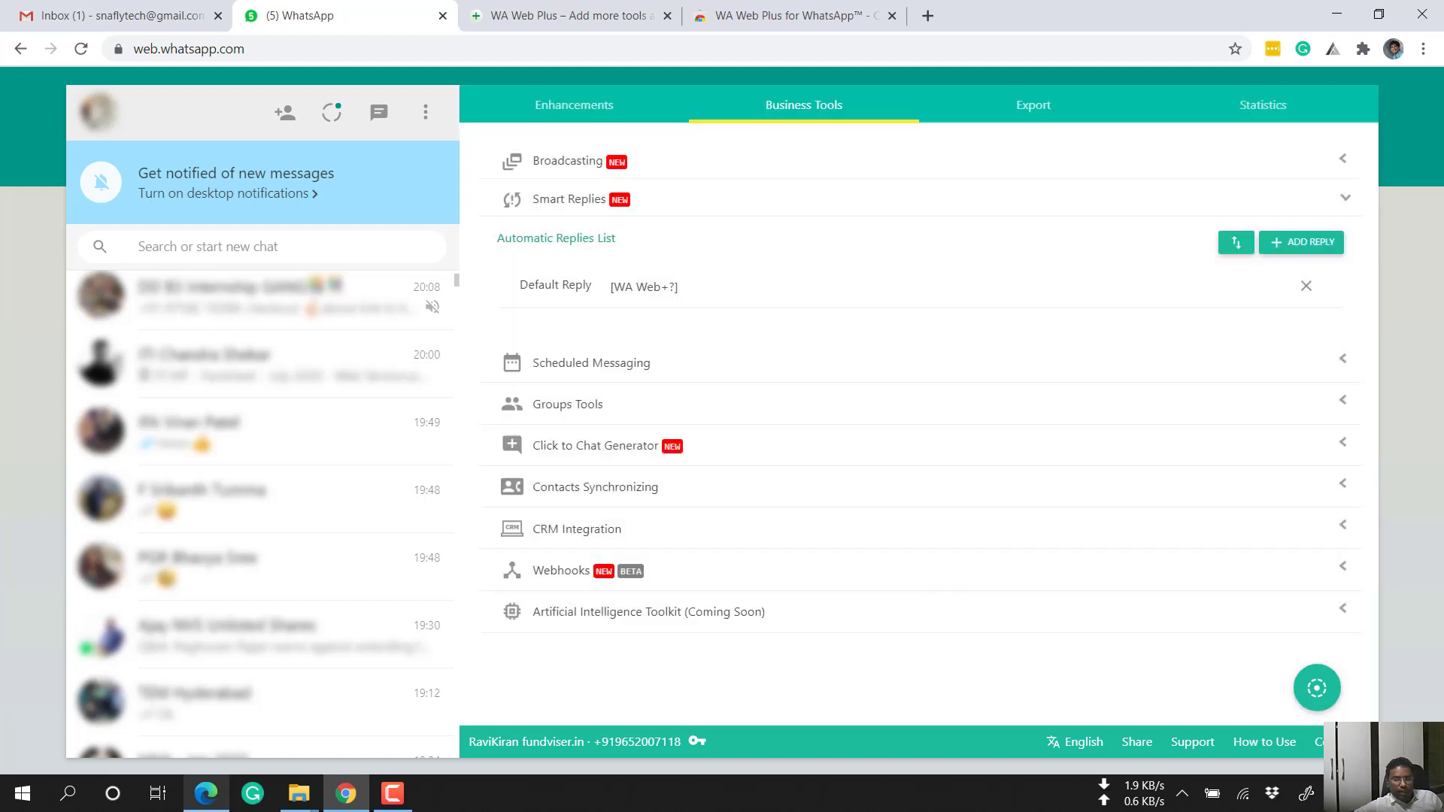
Add a scheduled action from Scheduled Messaging, review the broadcast form it leads to, and collapse that form
click(621, 363)
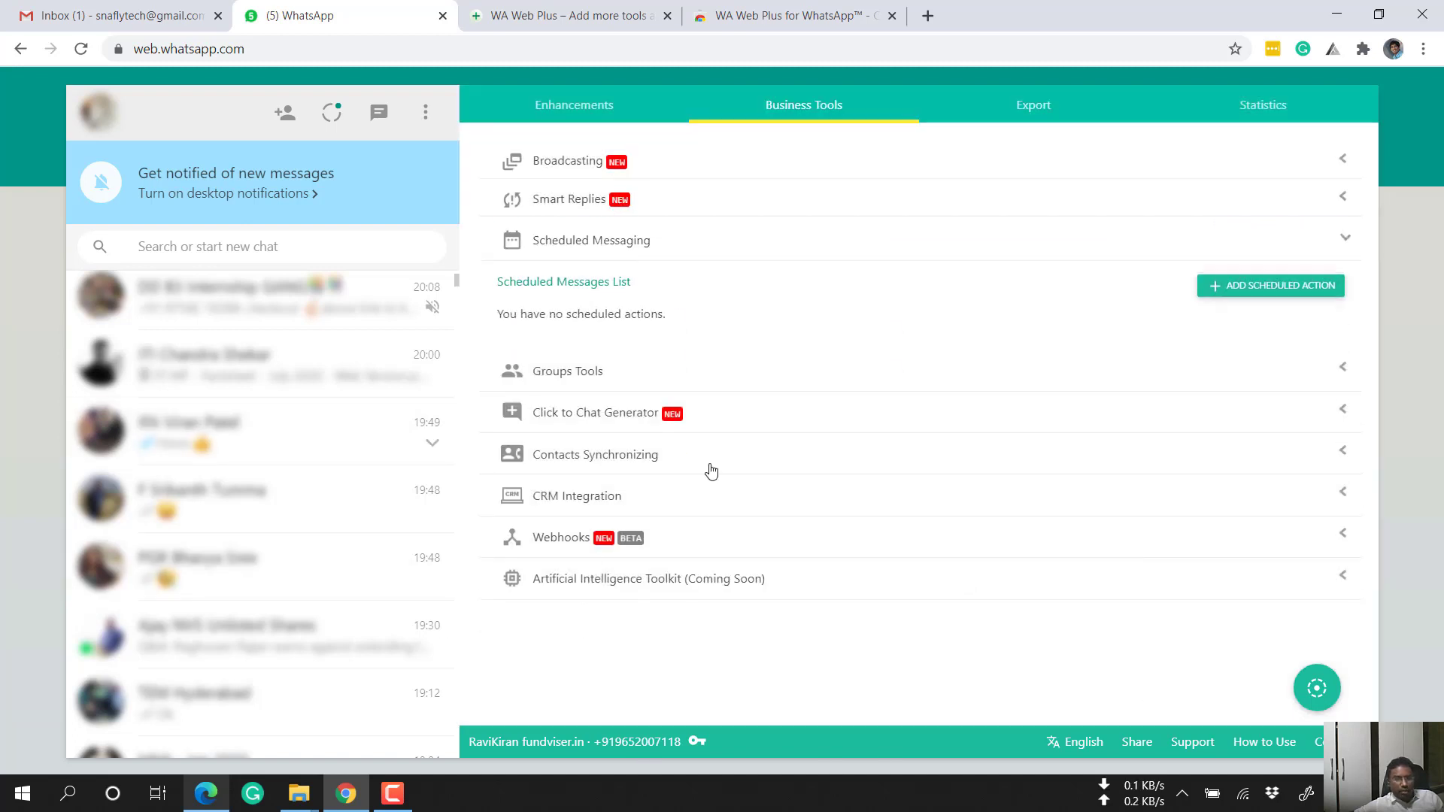
click(1242, 283)
scroll(961, 430, down, 4)
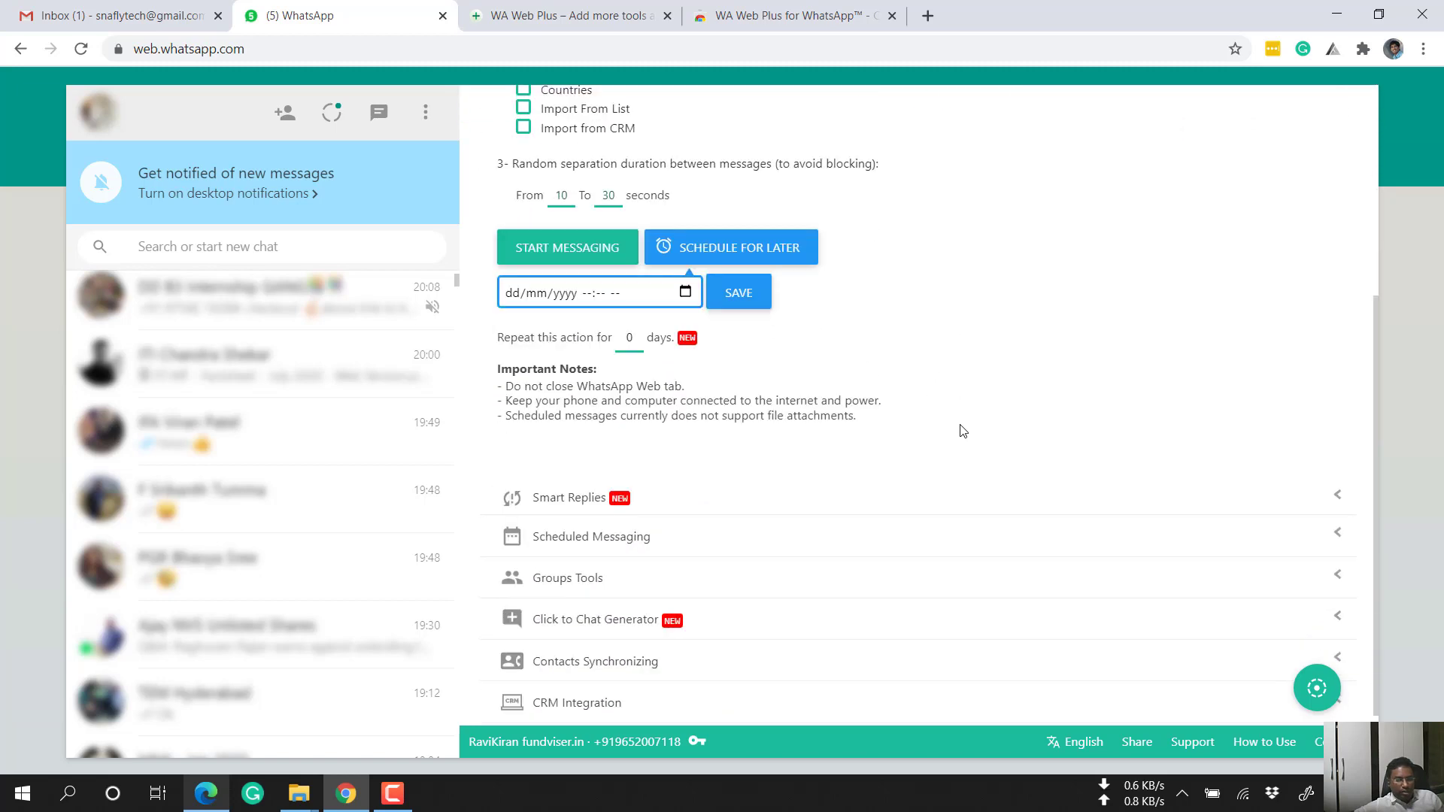
scroll(963, 430, up, 4)
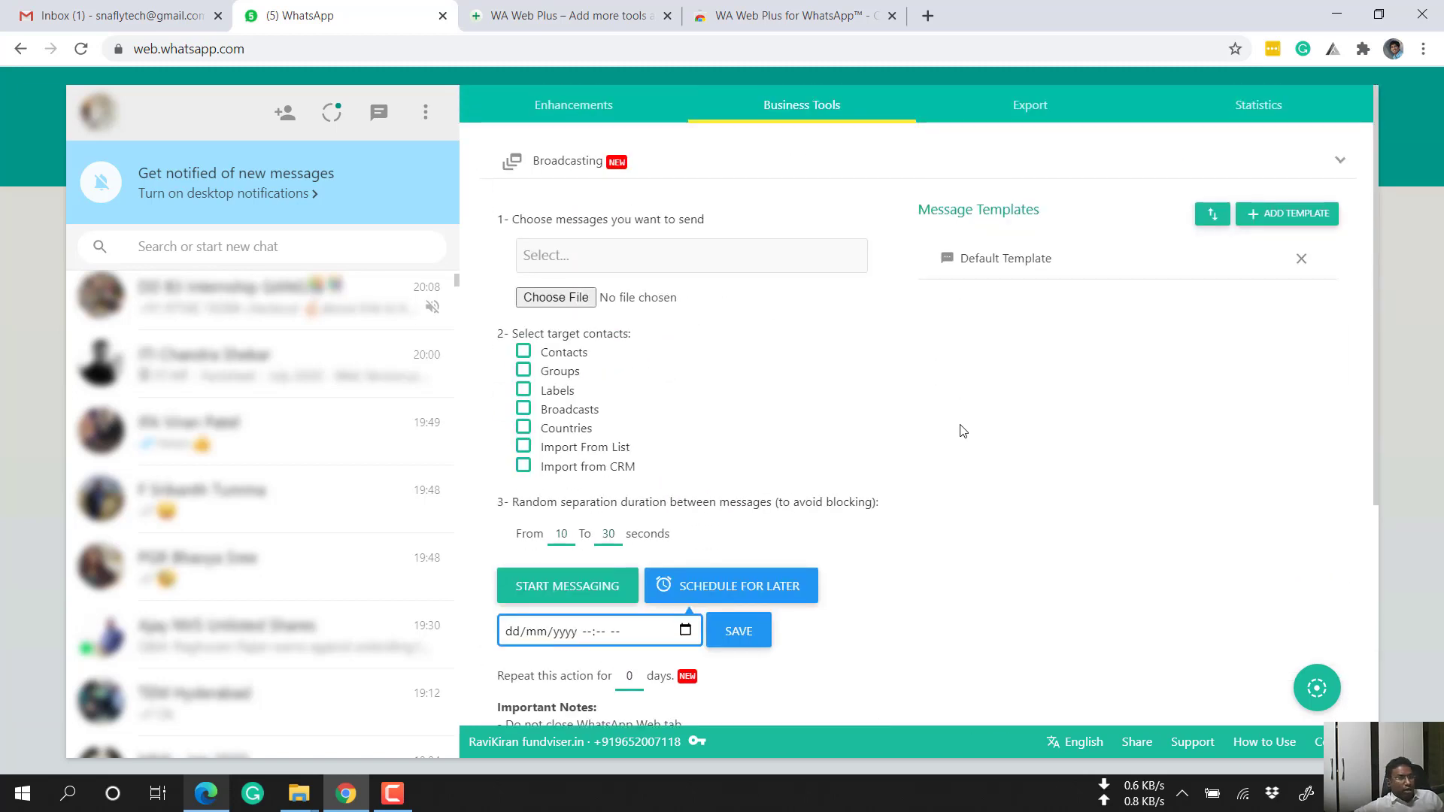
click(686, 175)
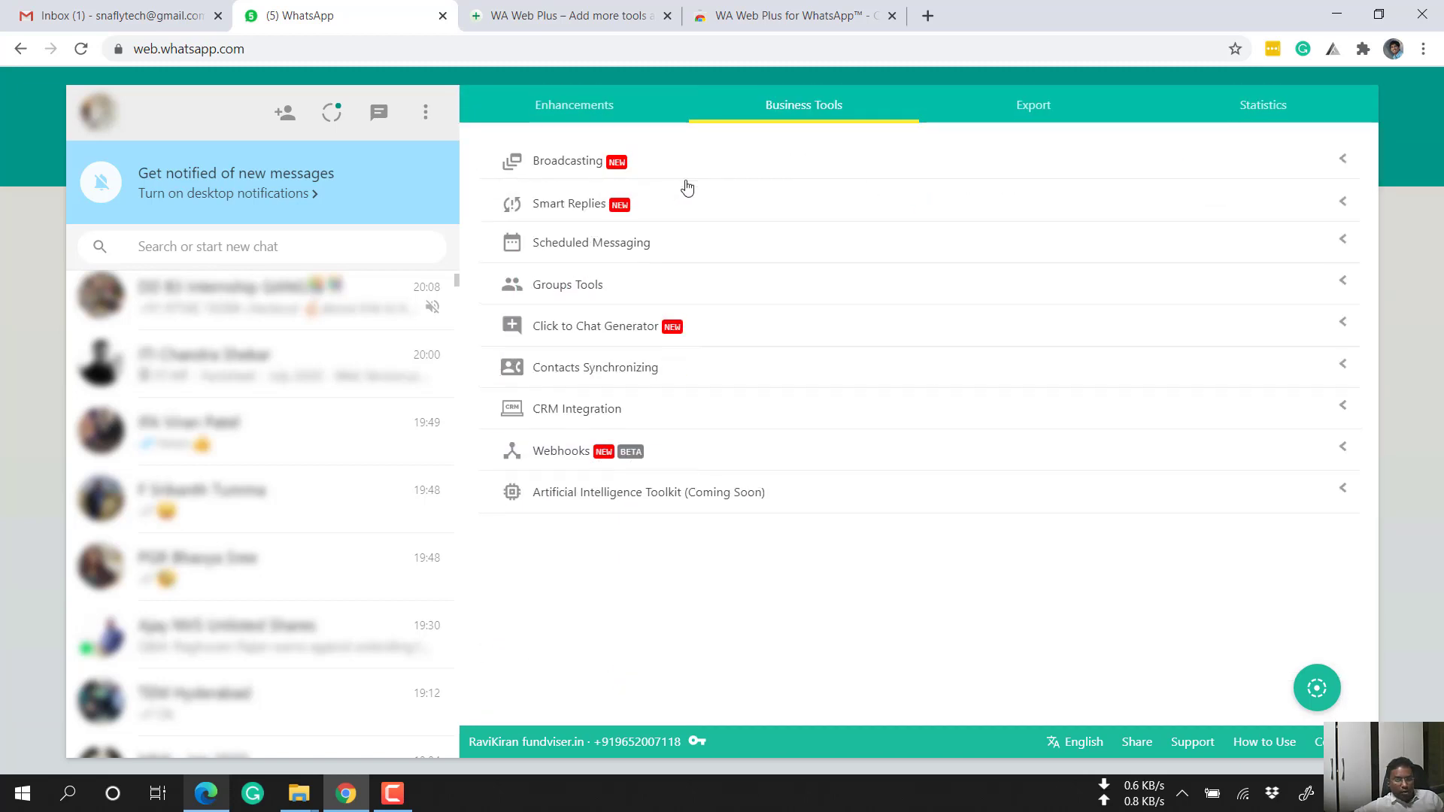
Compare the Broadcasting form with the one for adding a scheduled action in Scheduled Messaging, and collapse it
click(557, 159)
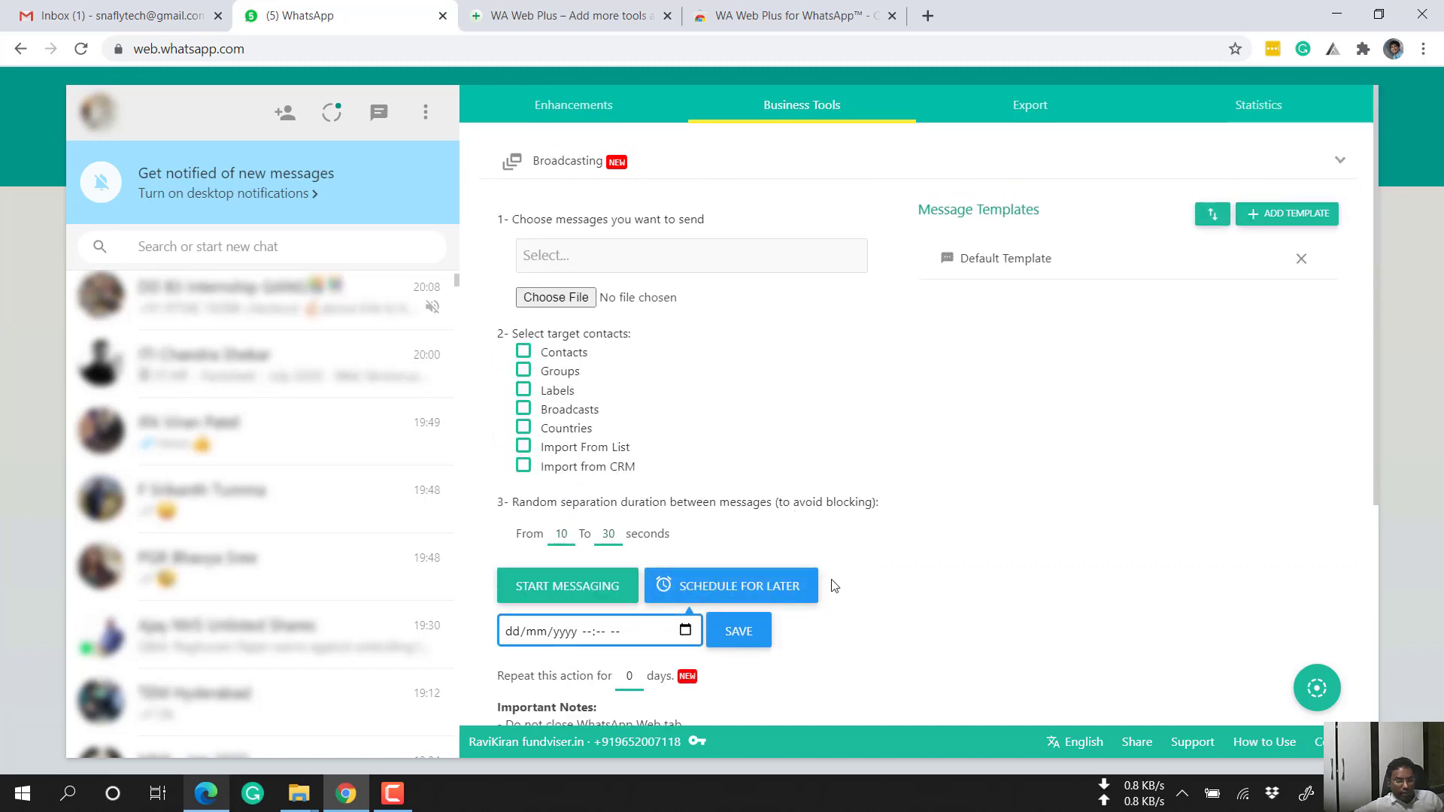
click(662, 164)
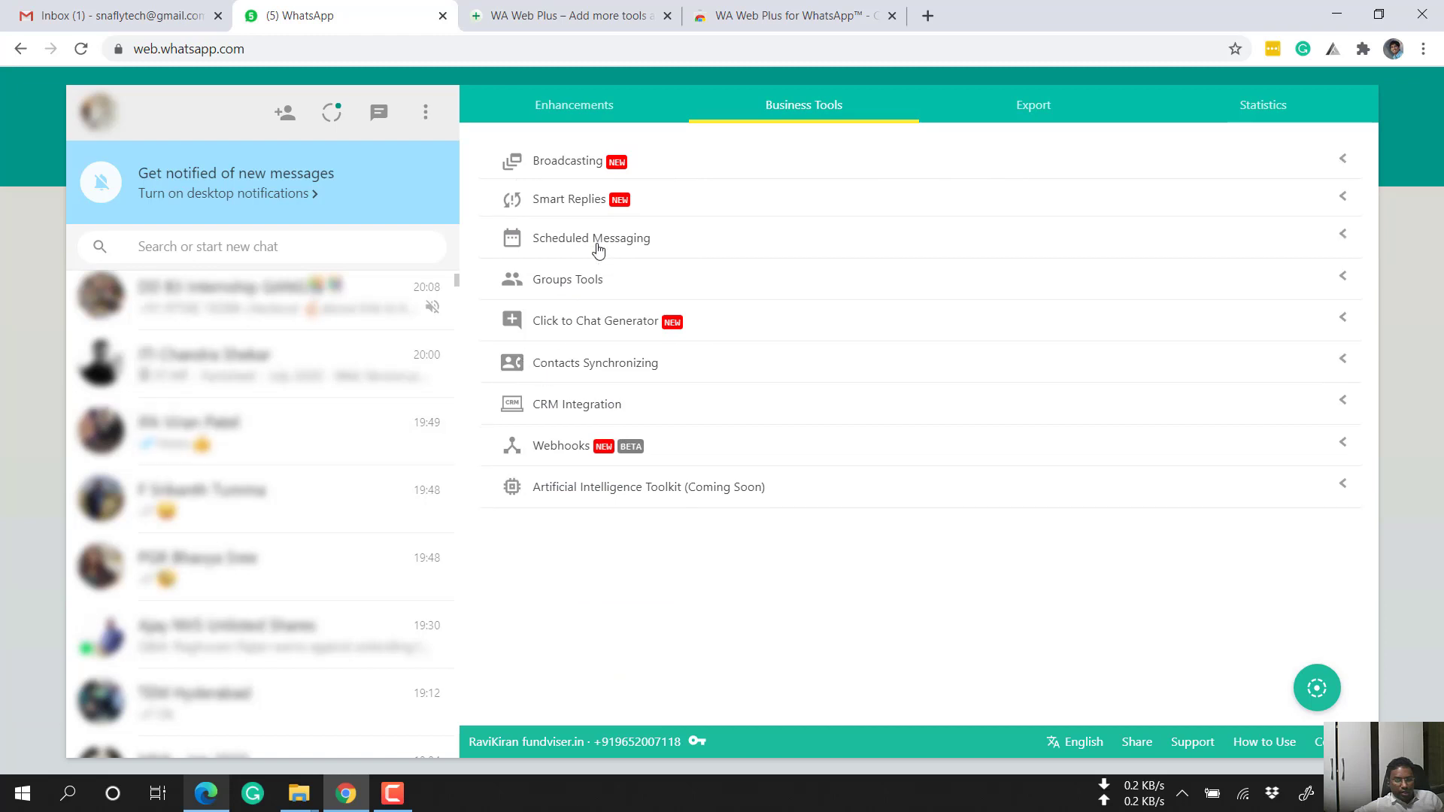
click(705, 252)
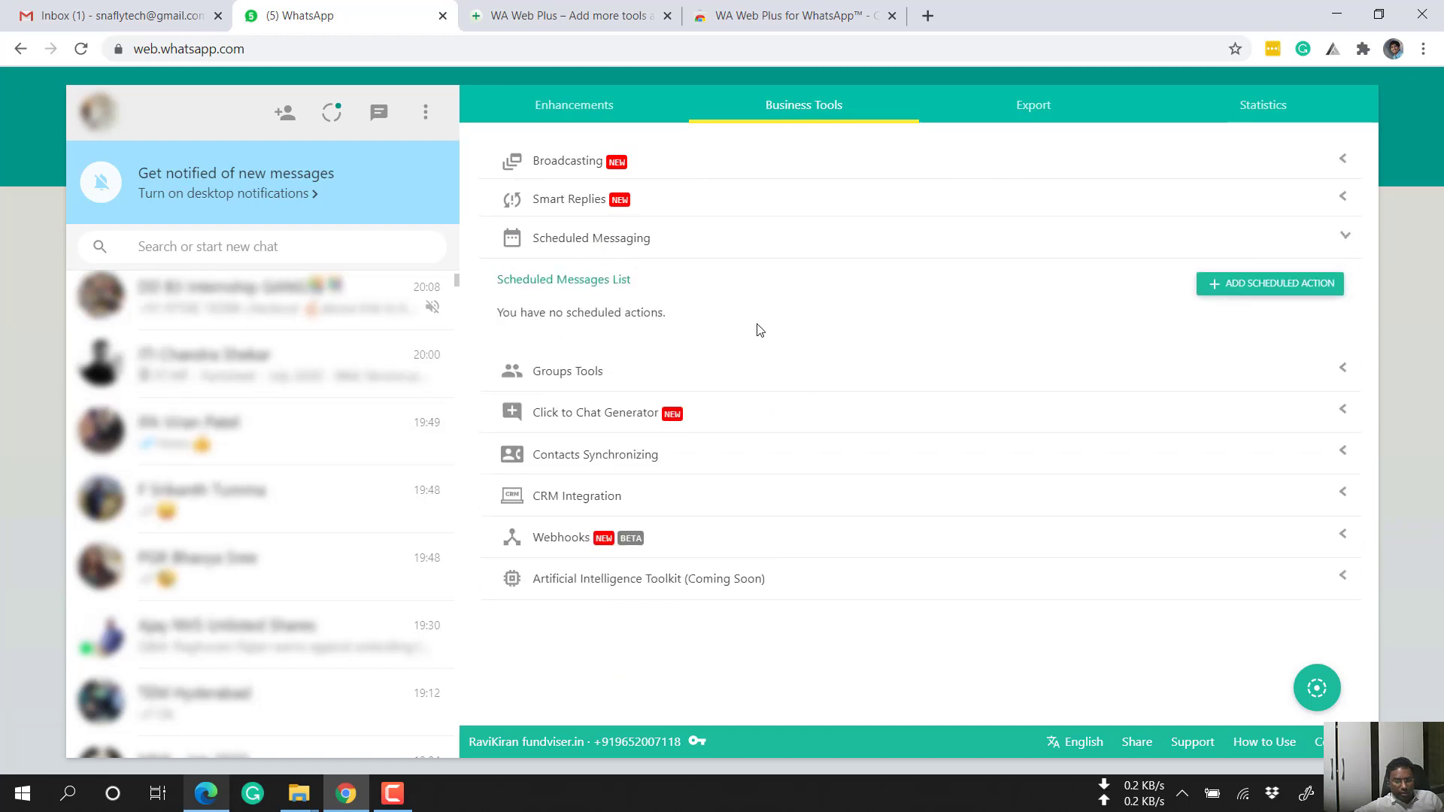
click(1268, 289)
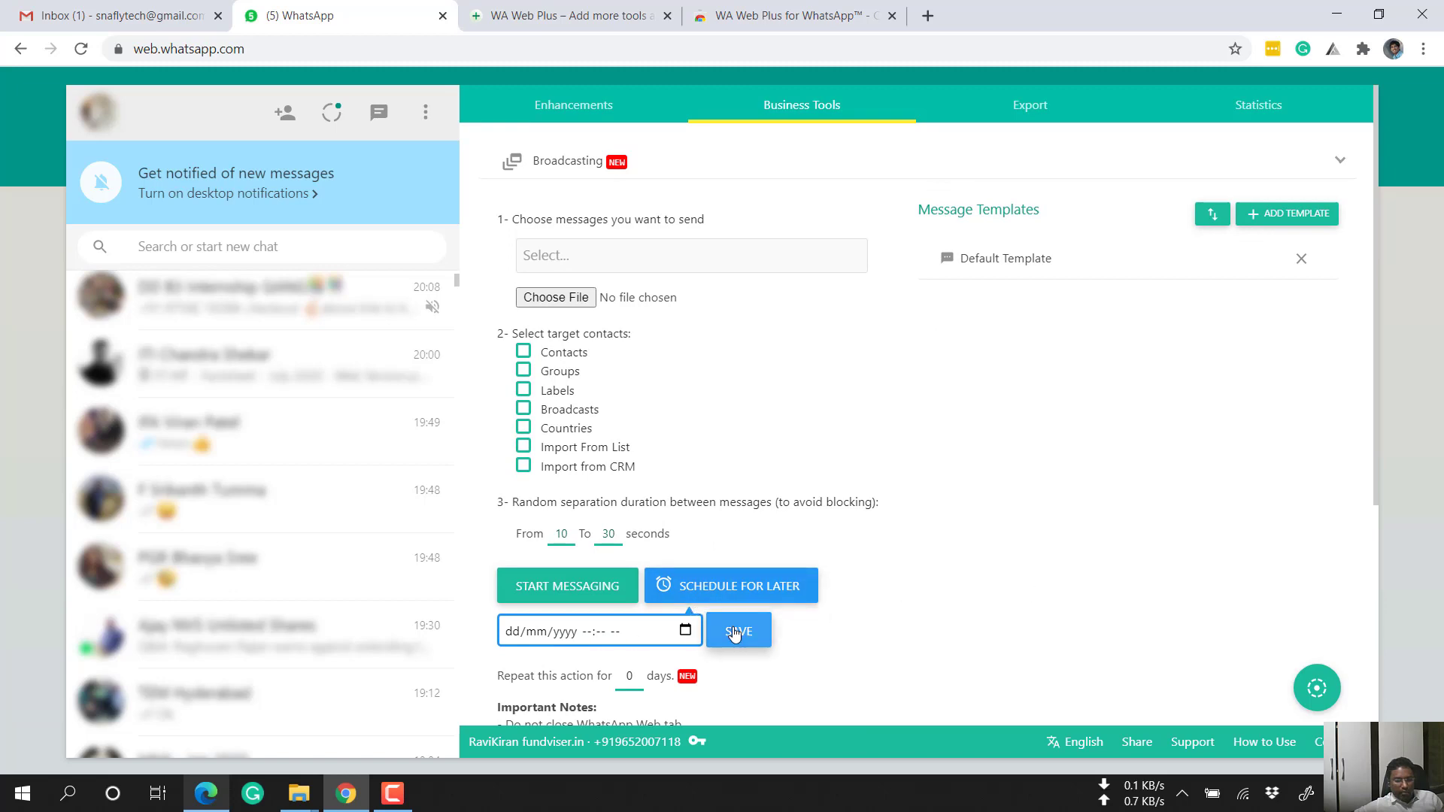
scroll(813, 491, down, 3)
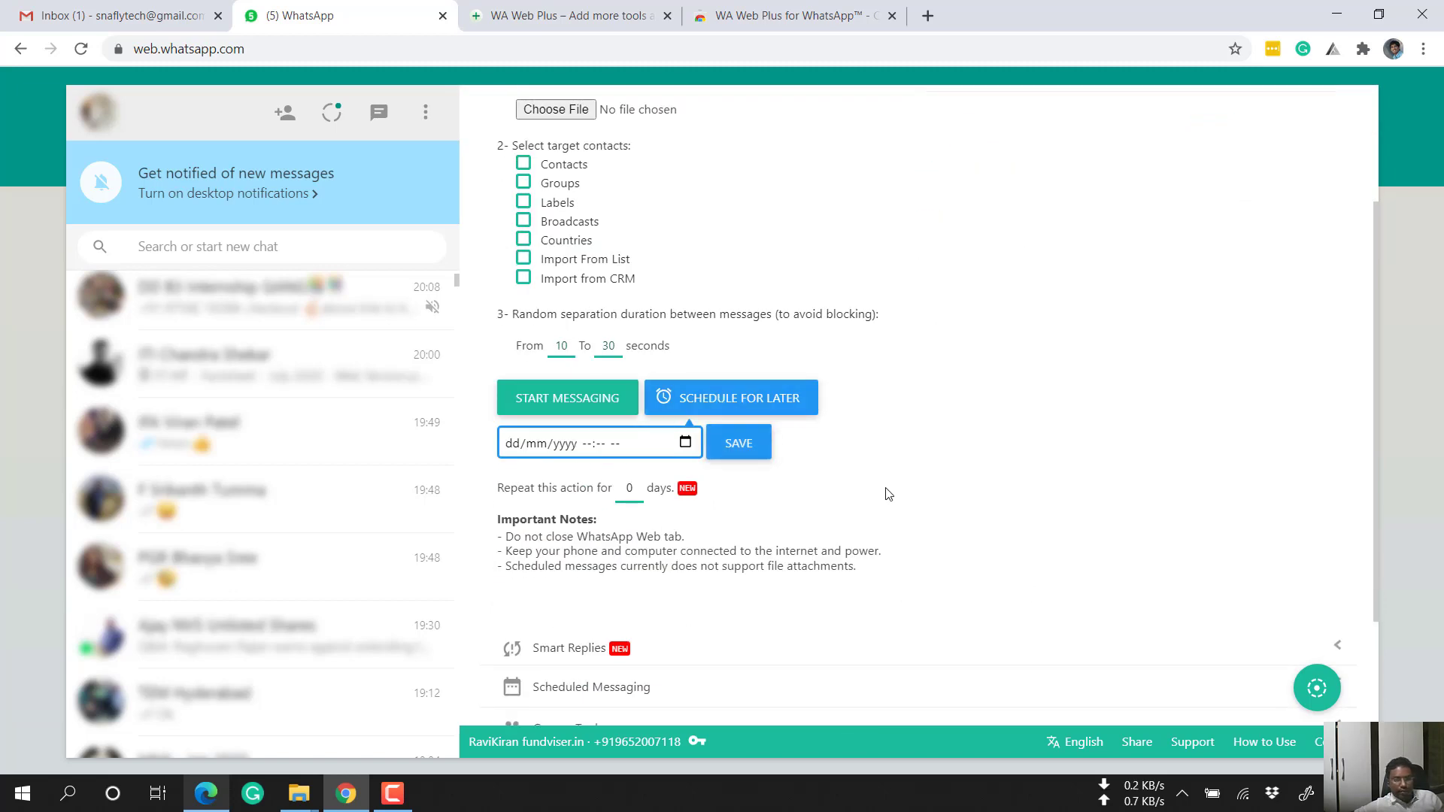
scroll(613, 241, up, 3)
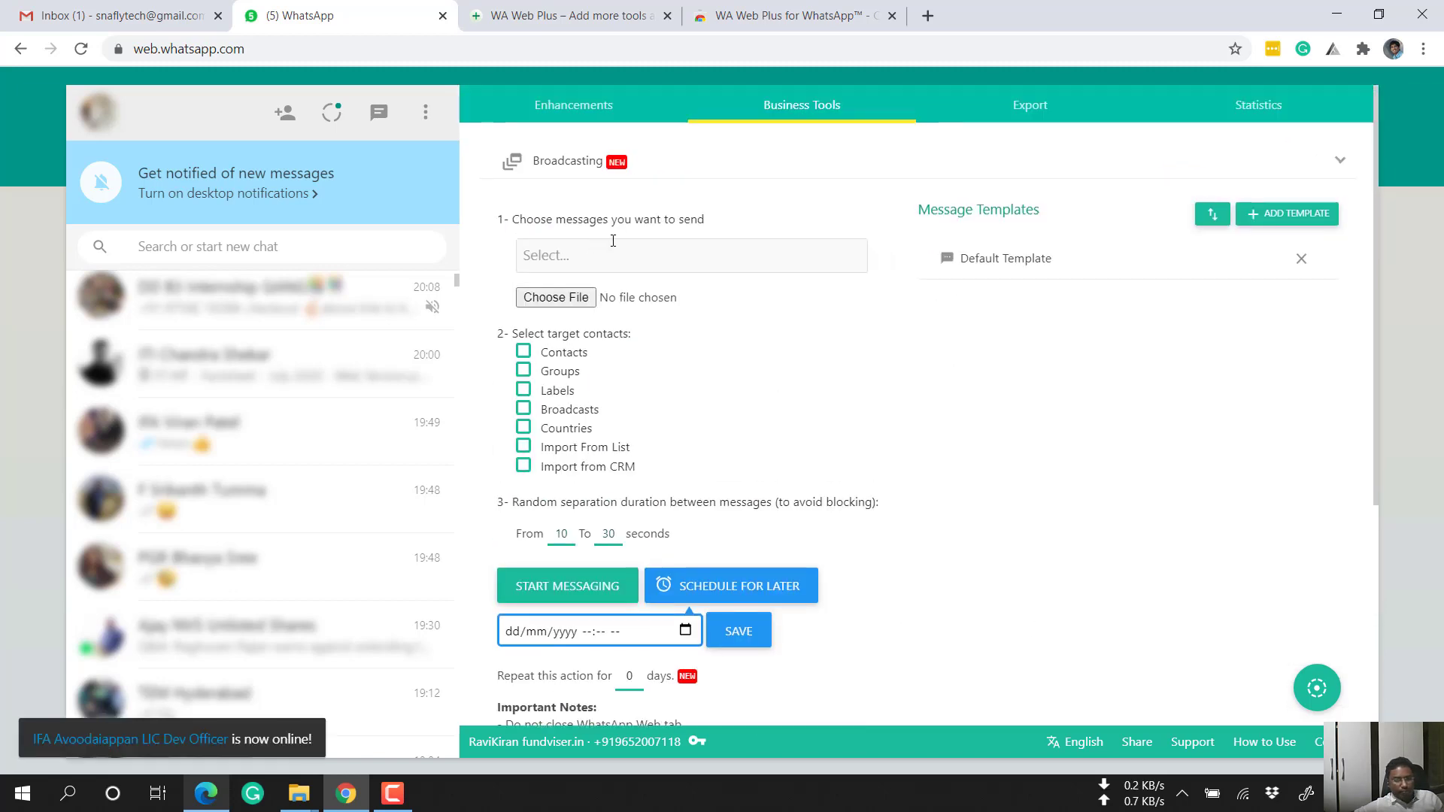
click(1275, 161)
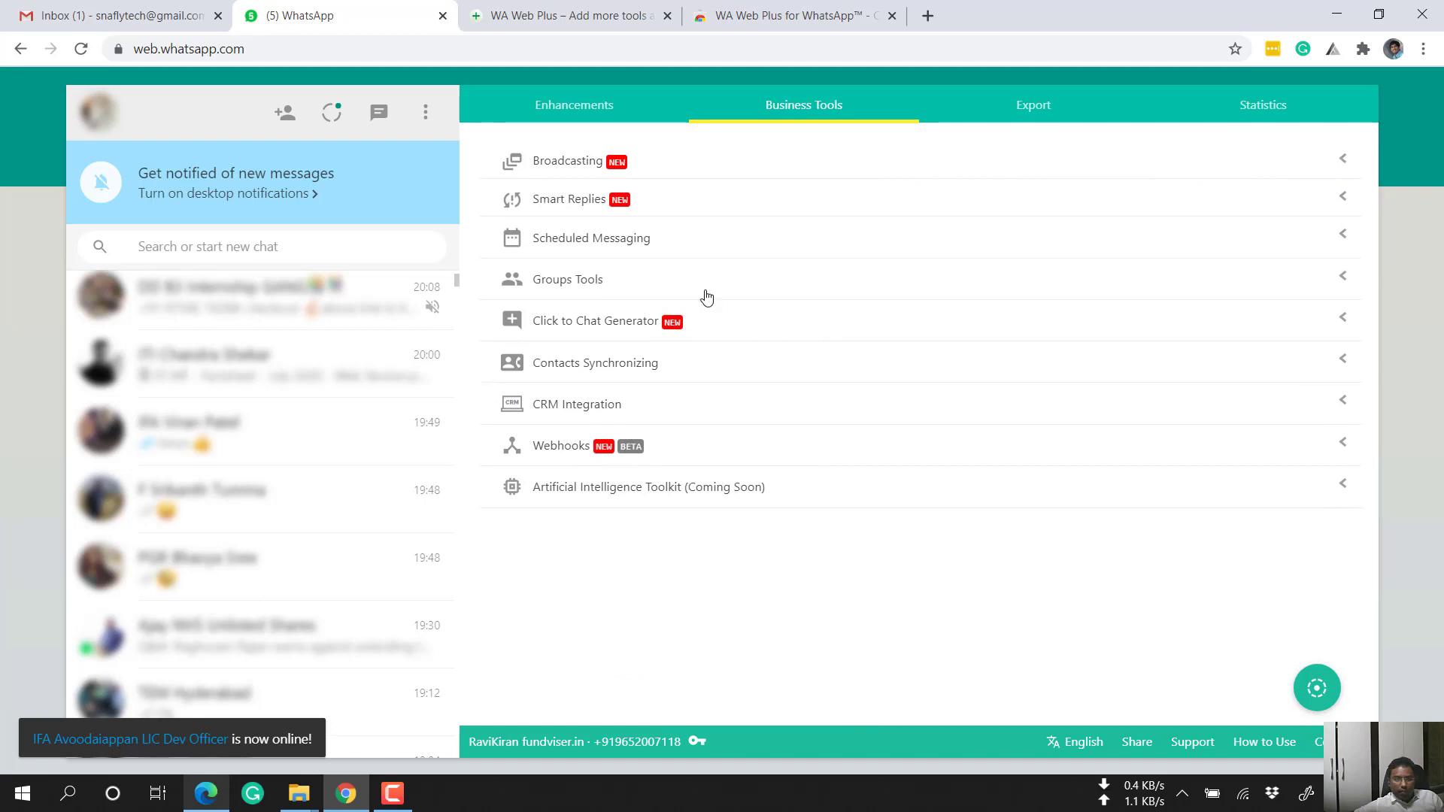
Open Groups Tools, examine the Bulk Join Groups link list and separation duration, and cancel without joining any group
click(610, 287)
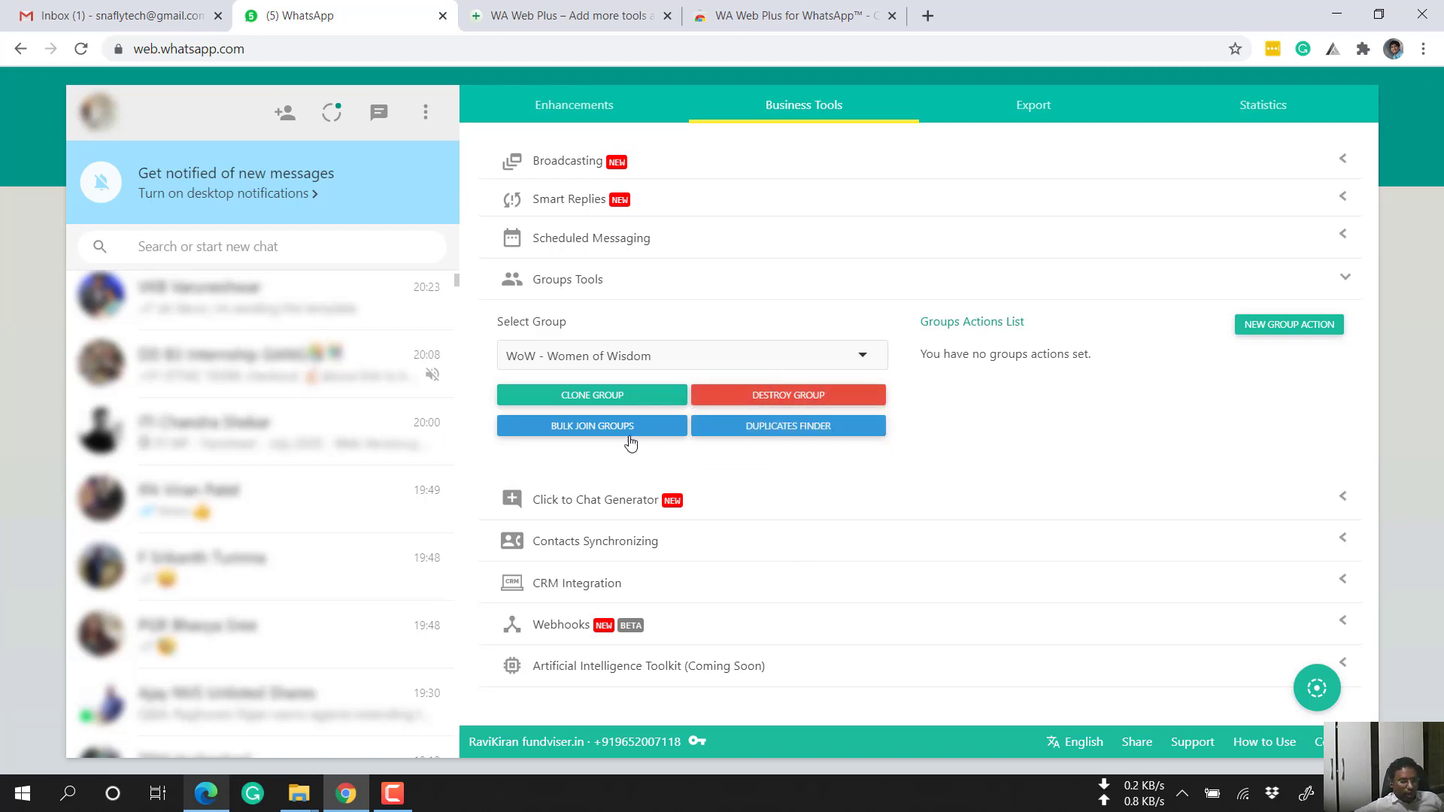
click(547, 427)
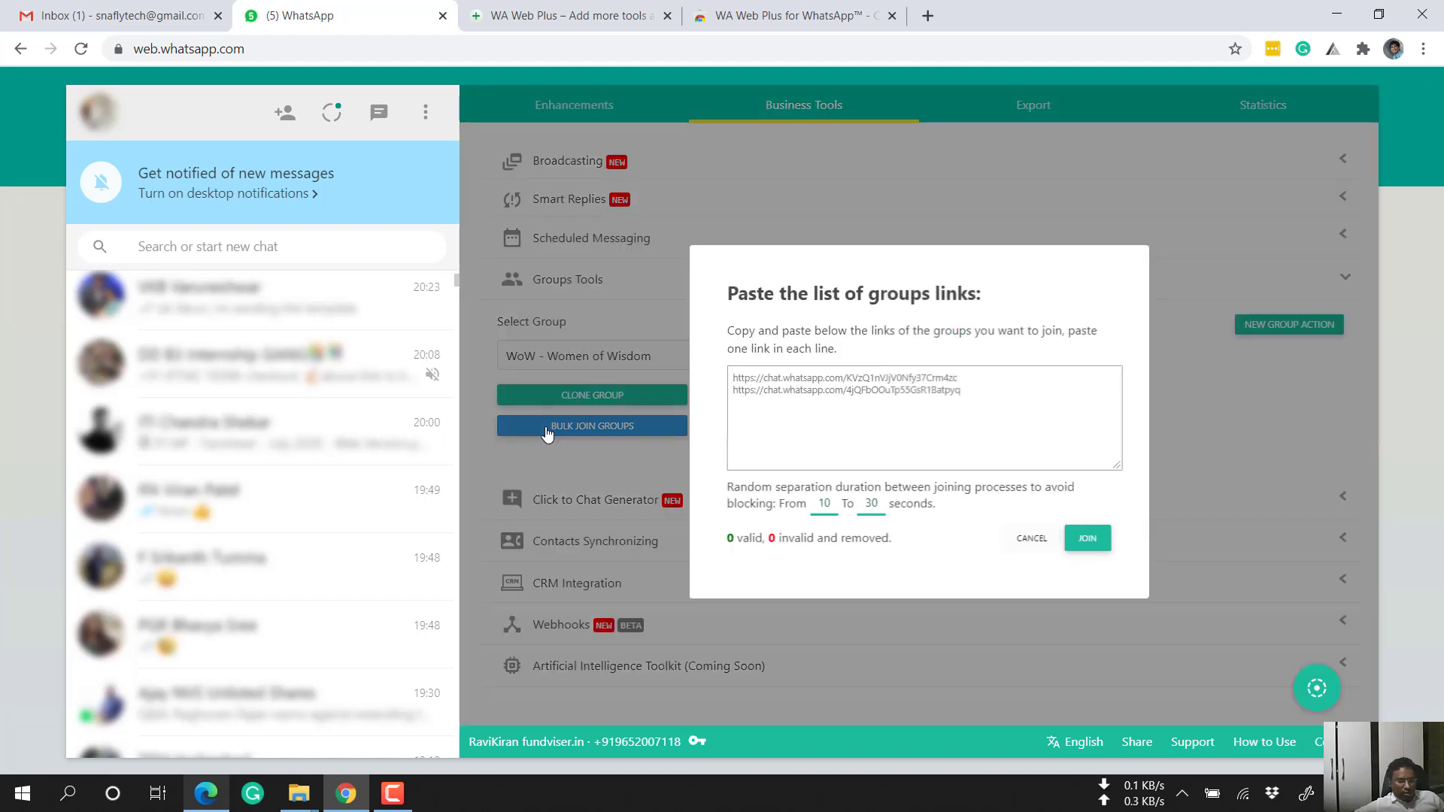
click(841, 382)
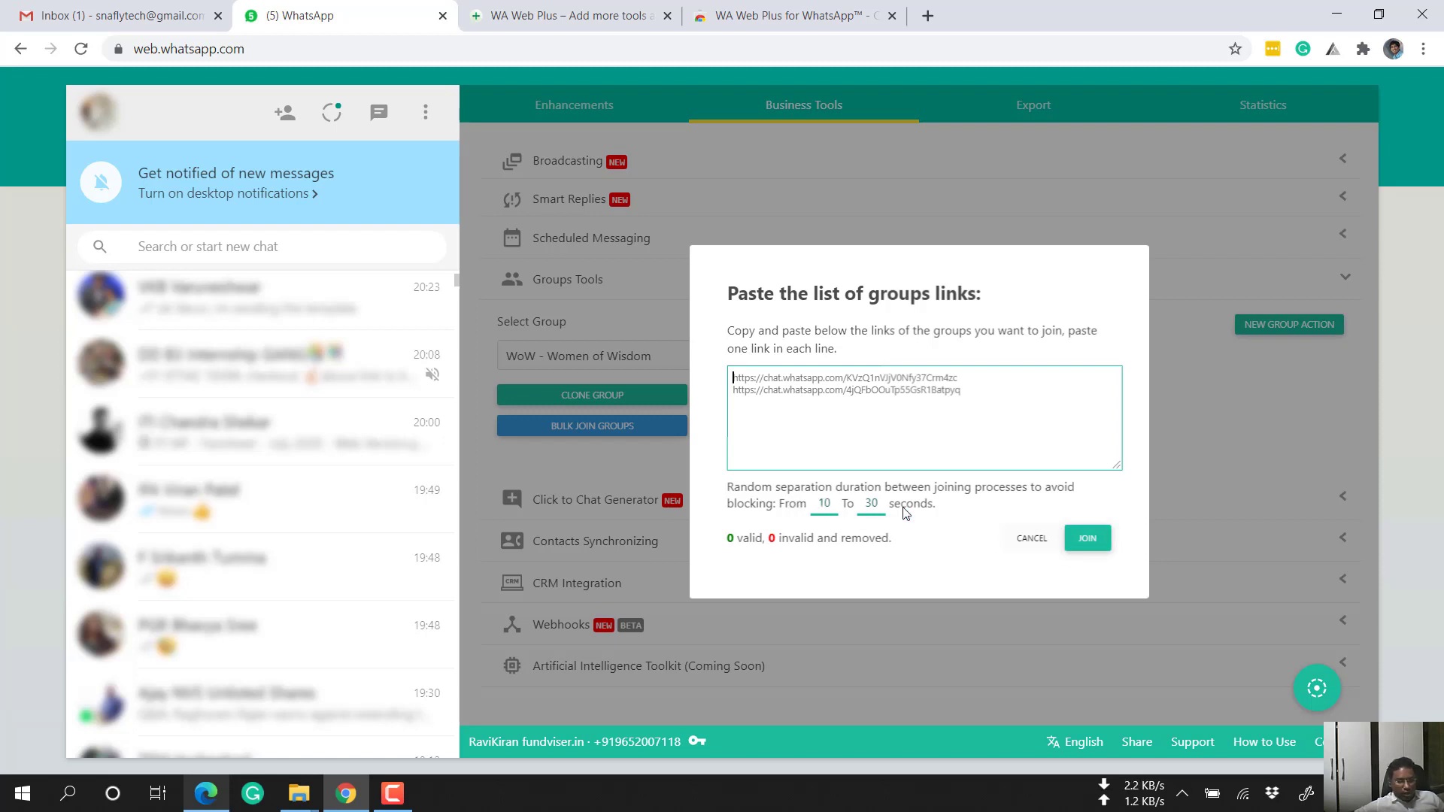
click(1032, 538)
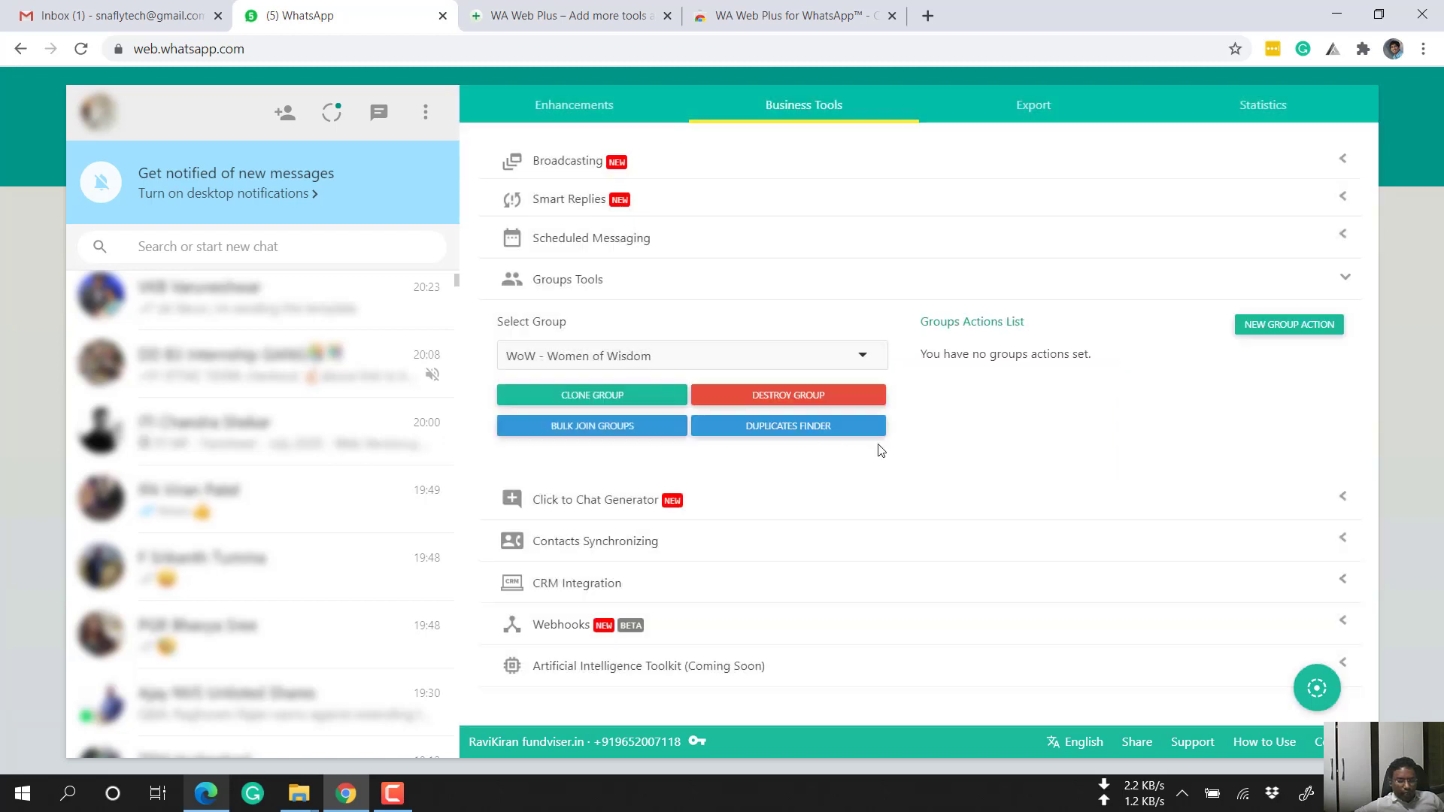
Run the Duplicates Finder and review the list of contacts who belong to several groups
click(763, 428)
scroll(1009, 264, down, 3)
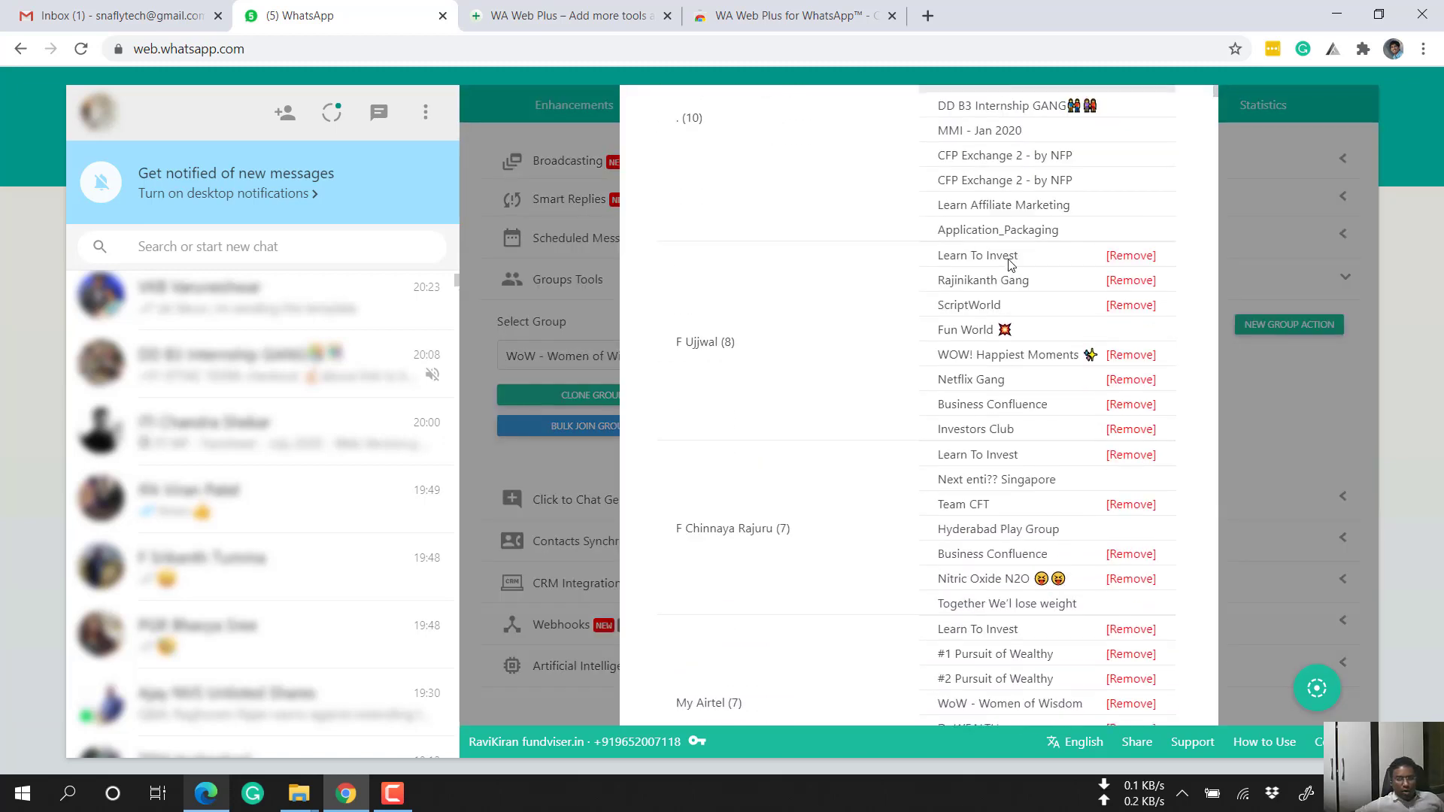
scroll(1009, 263, down, 20)
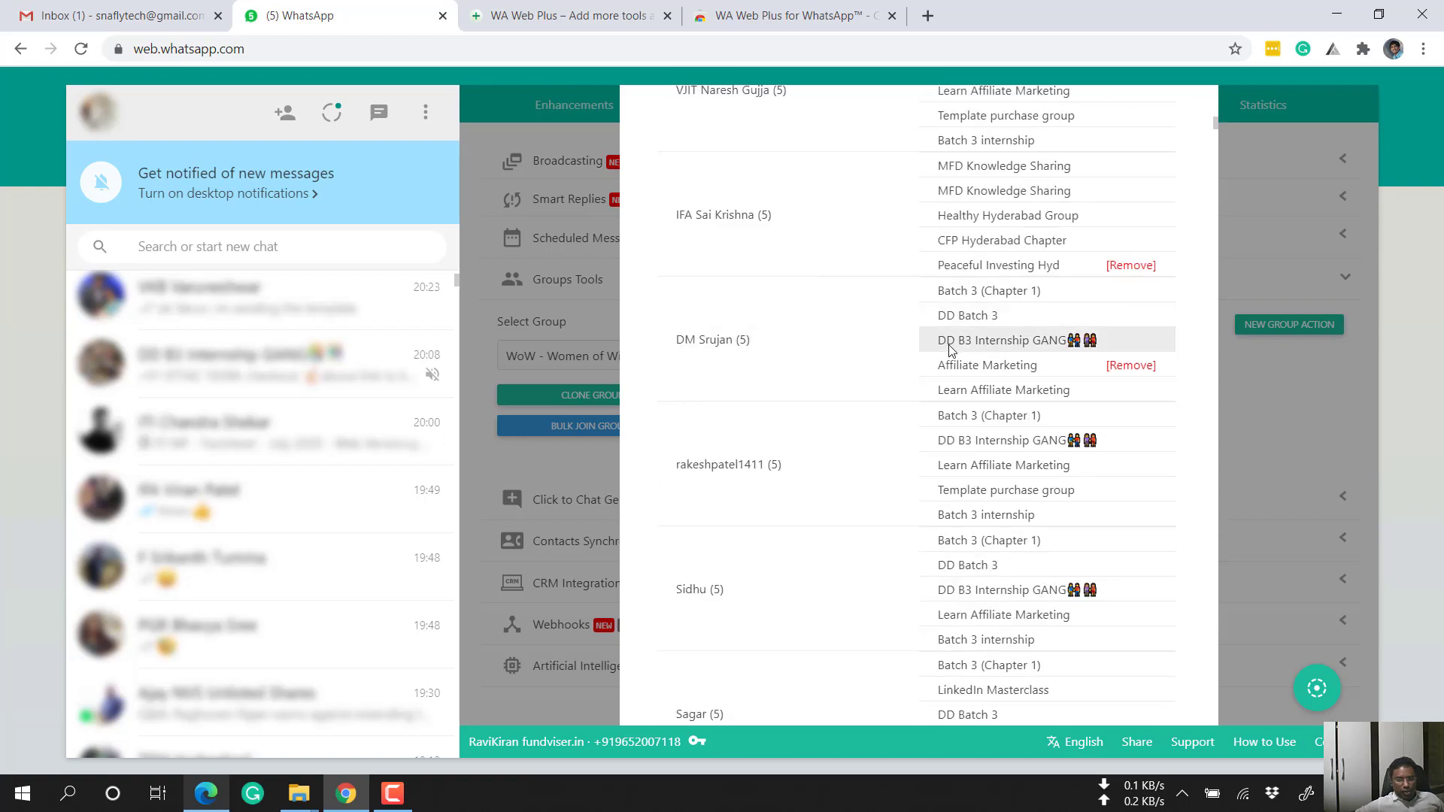
scroll(950, 346, down, 20)
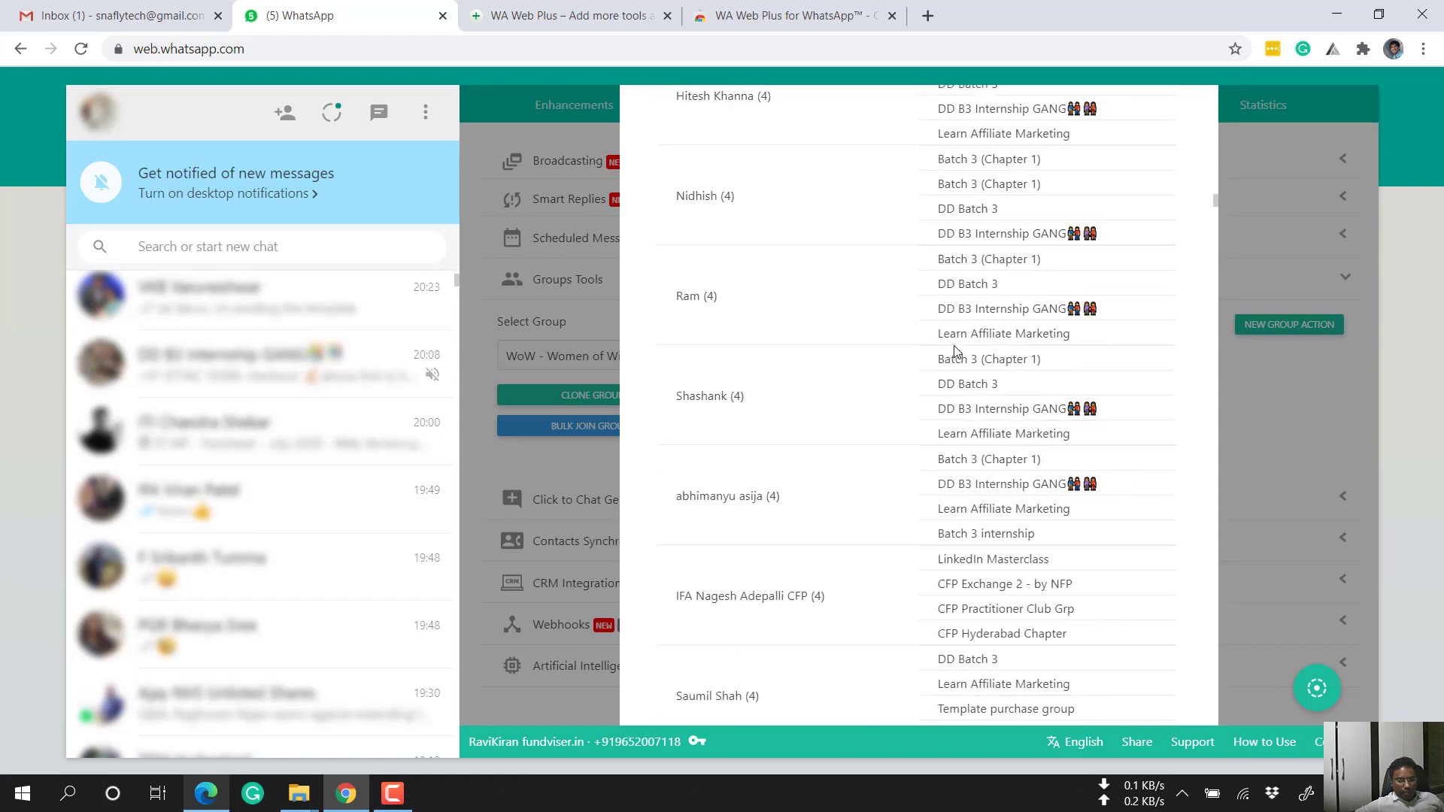
scroll(956, 351, down, 20)
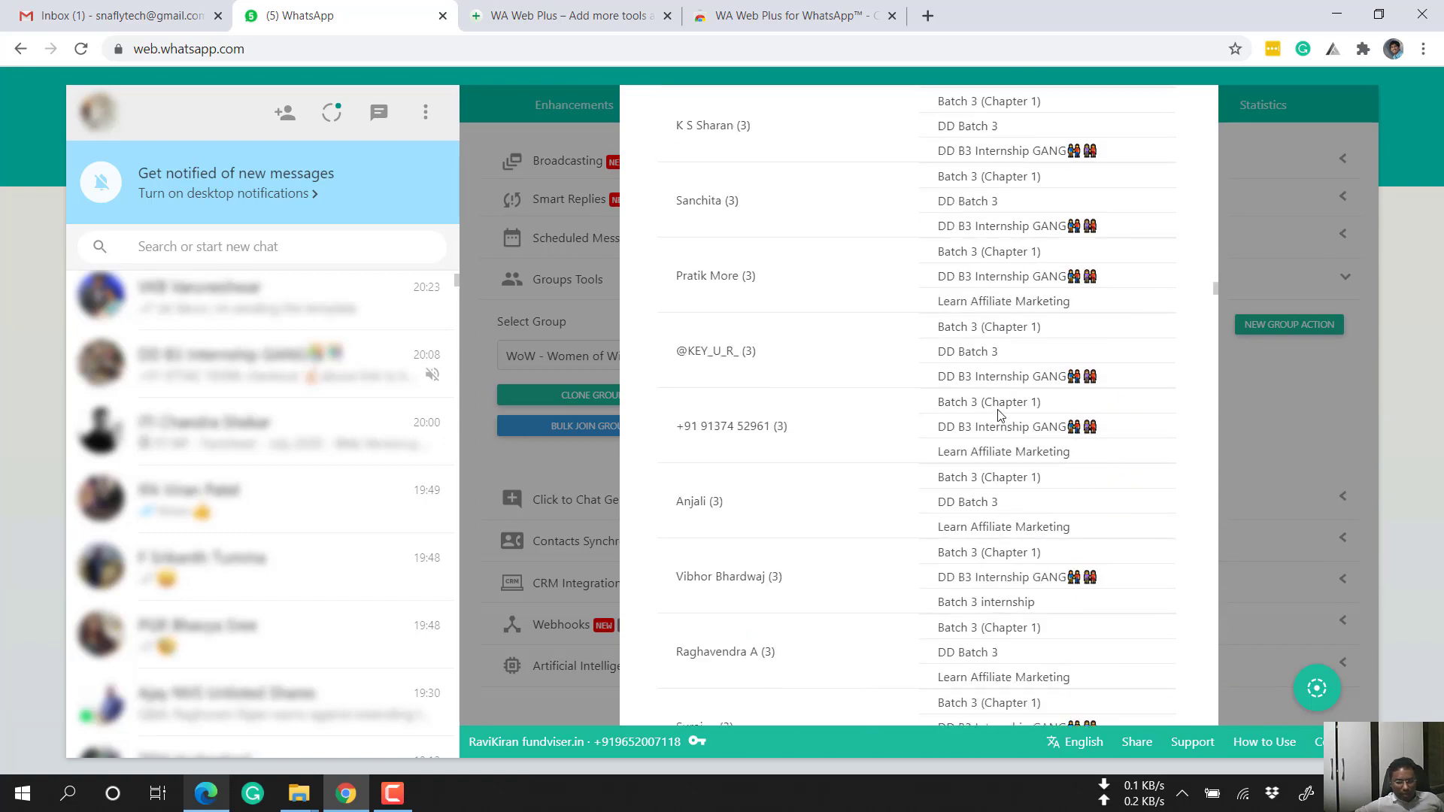
scroll(1000, 416, down, 20)
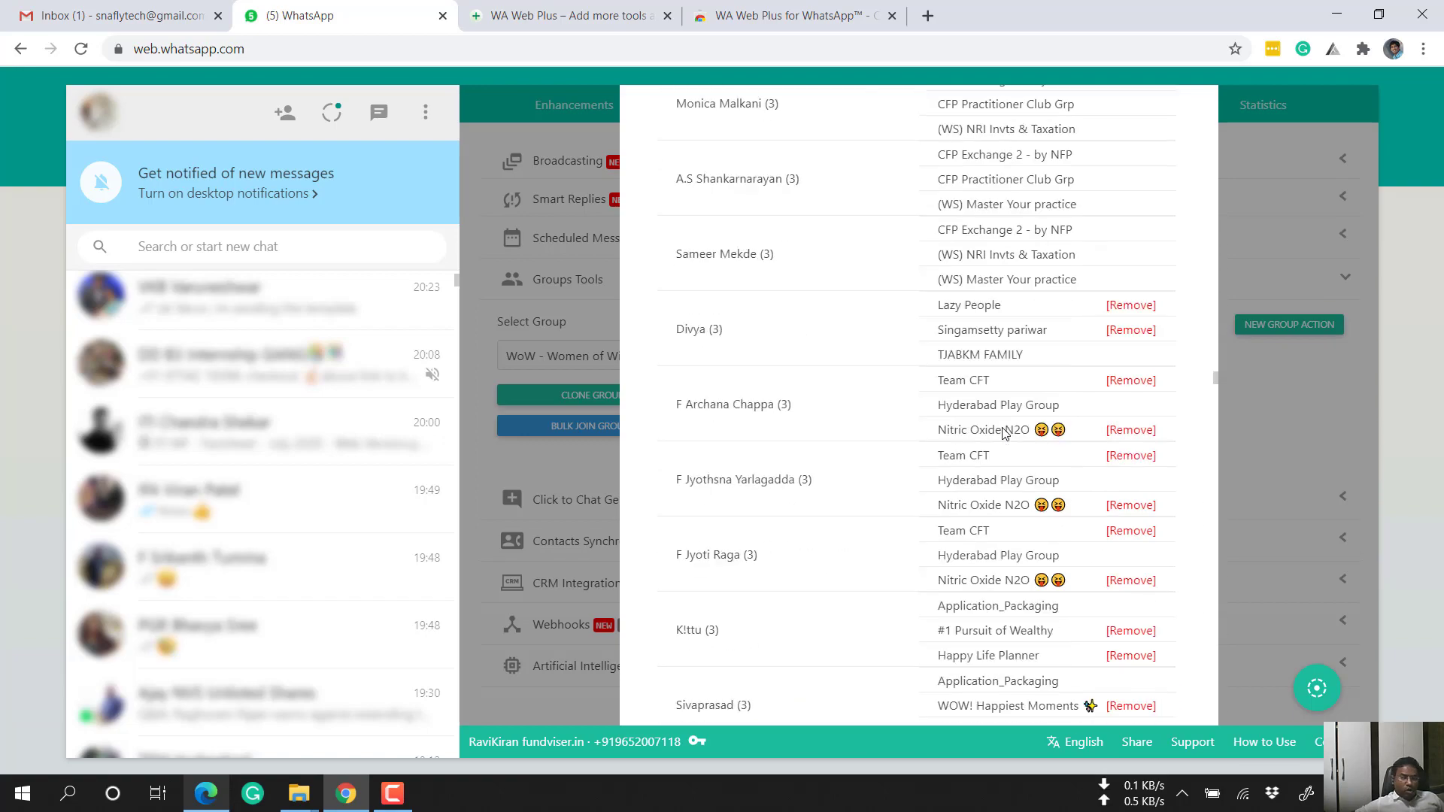
Review the rest of the Duplicates Finder results for contacts in several groups, and close the list
scroll(1003, 432, down, 20)
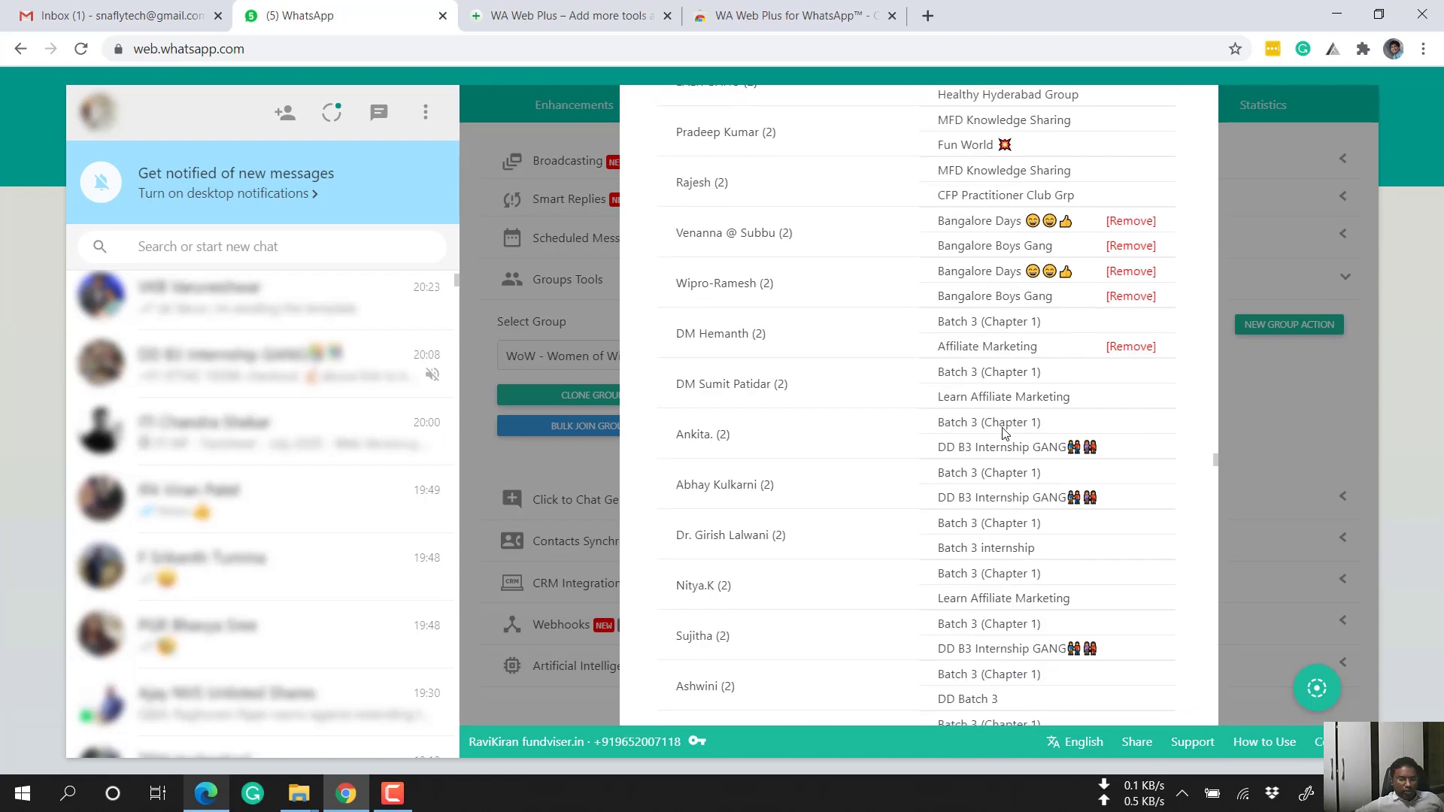
scroll(1003, 432, down, 20)
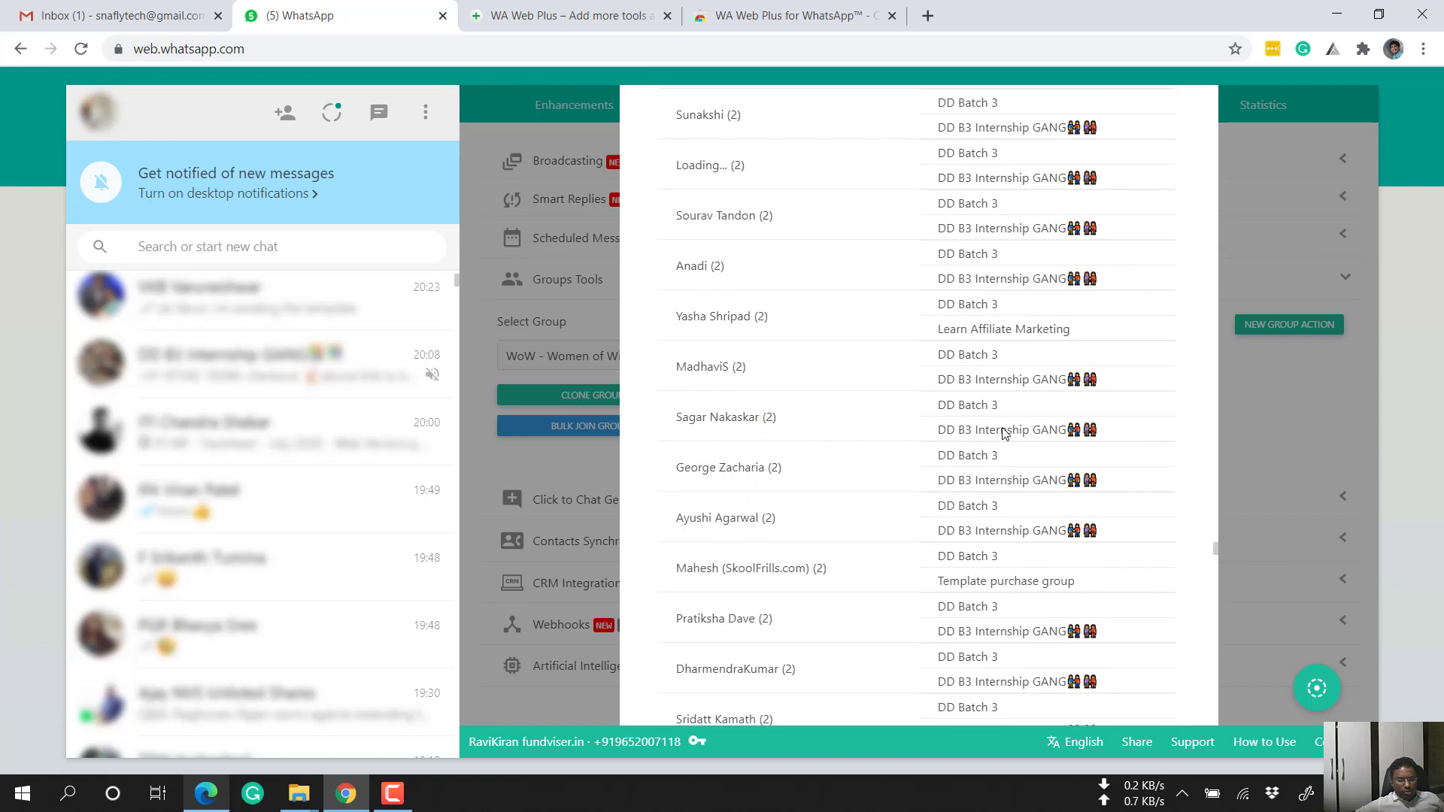
scroll(1003, 433, down, 20)
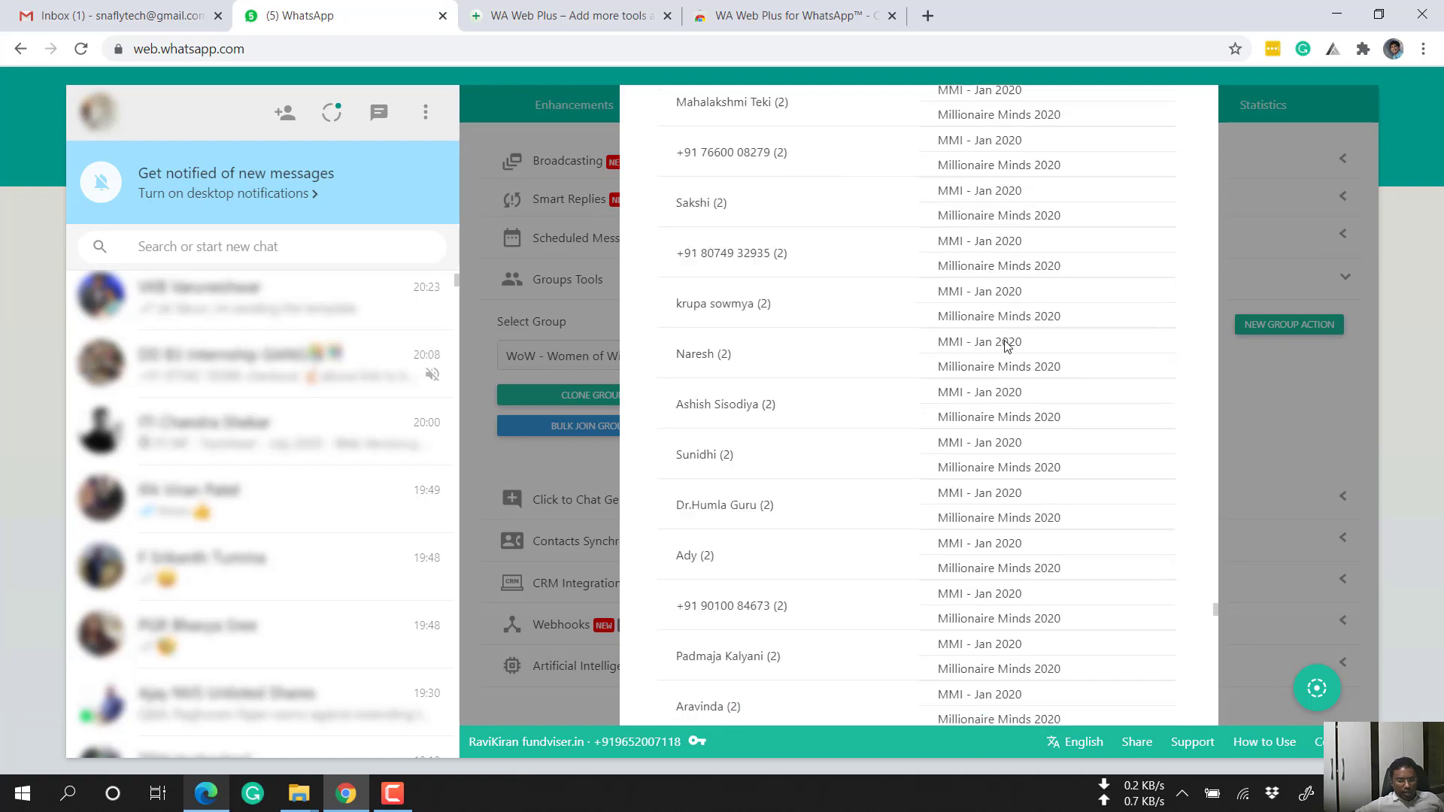
scroll(1007, 345, down, 20)
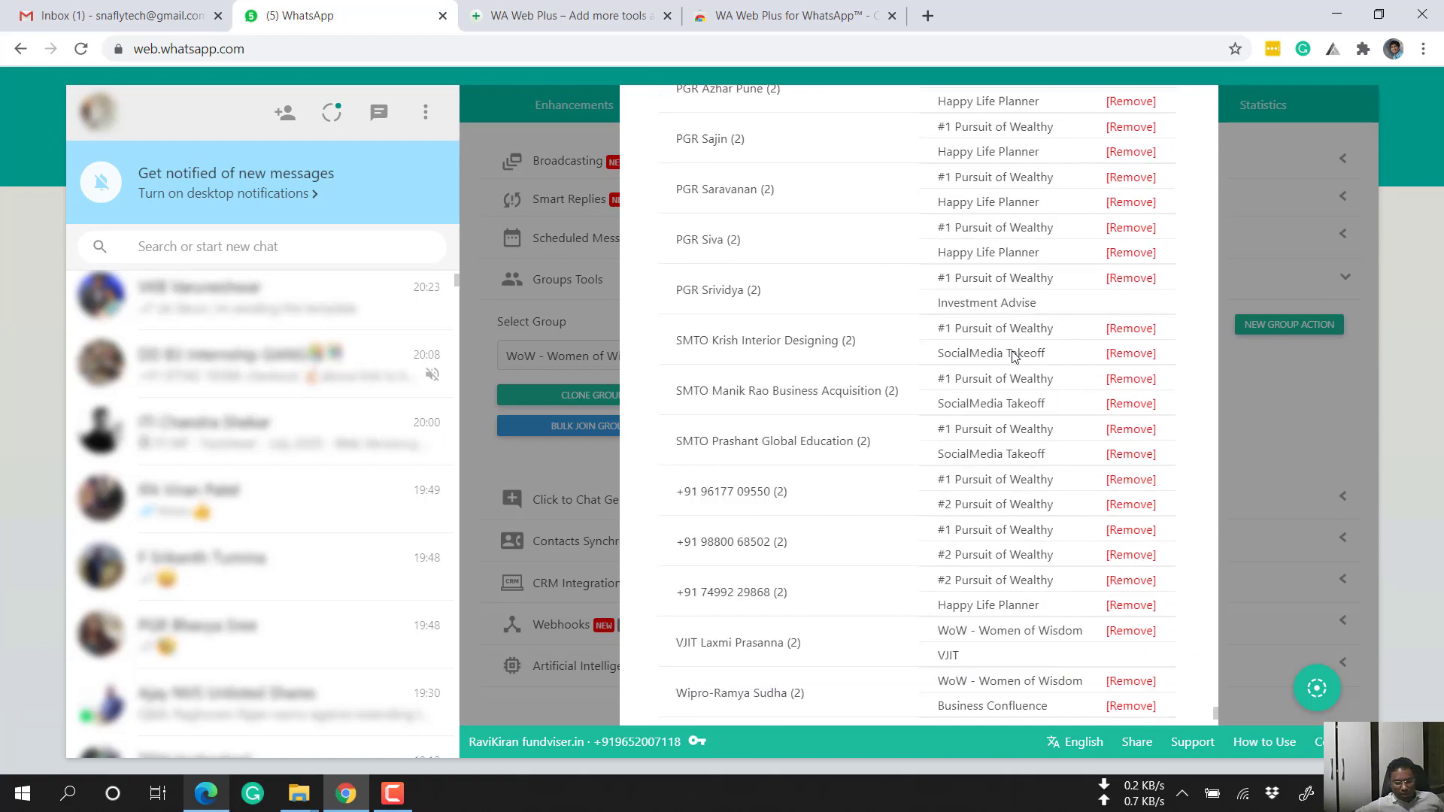
scroll(1014, 355, down, 15)
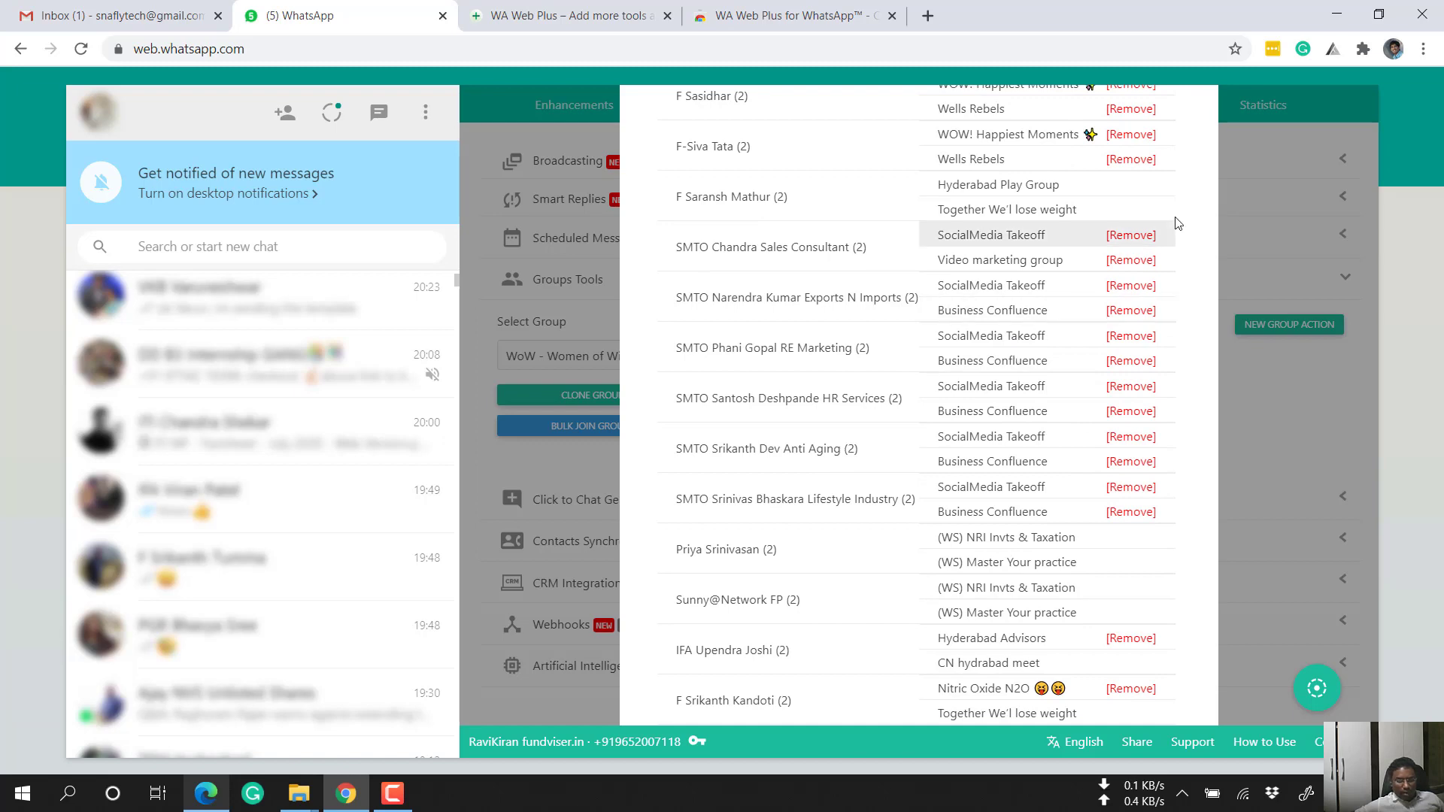
scroll(1214, 329, down, 10)
click(1223, 328)
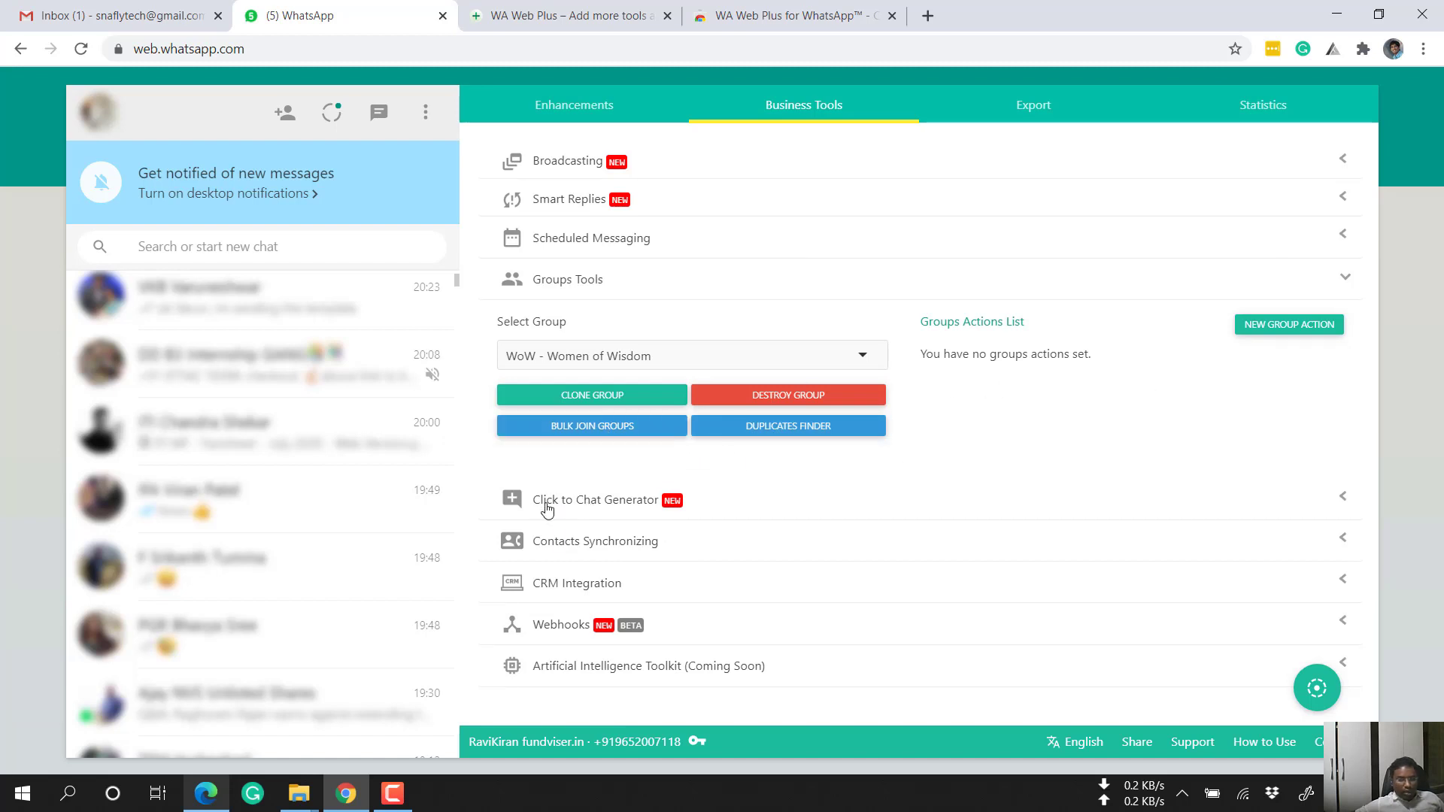
Open Click to Chat Generator and examine its pre-filled message and the shareable chat link
click(579, 508)
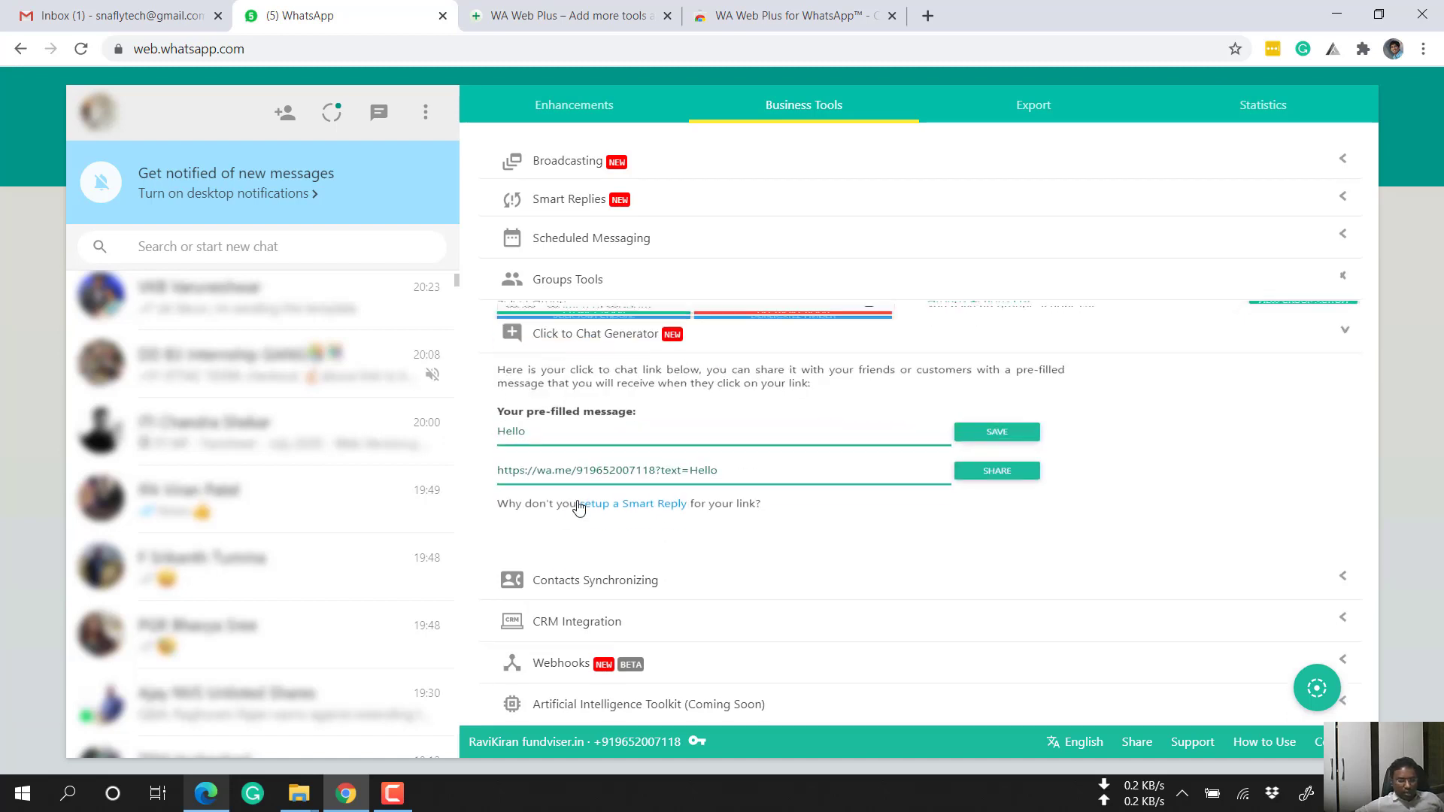
drag(500, 450, 594, 447)
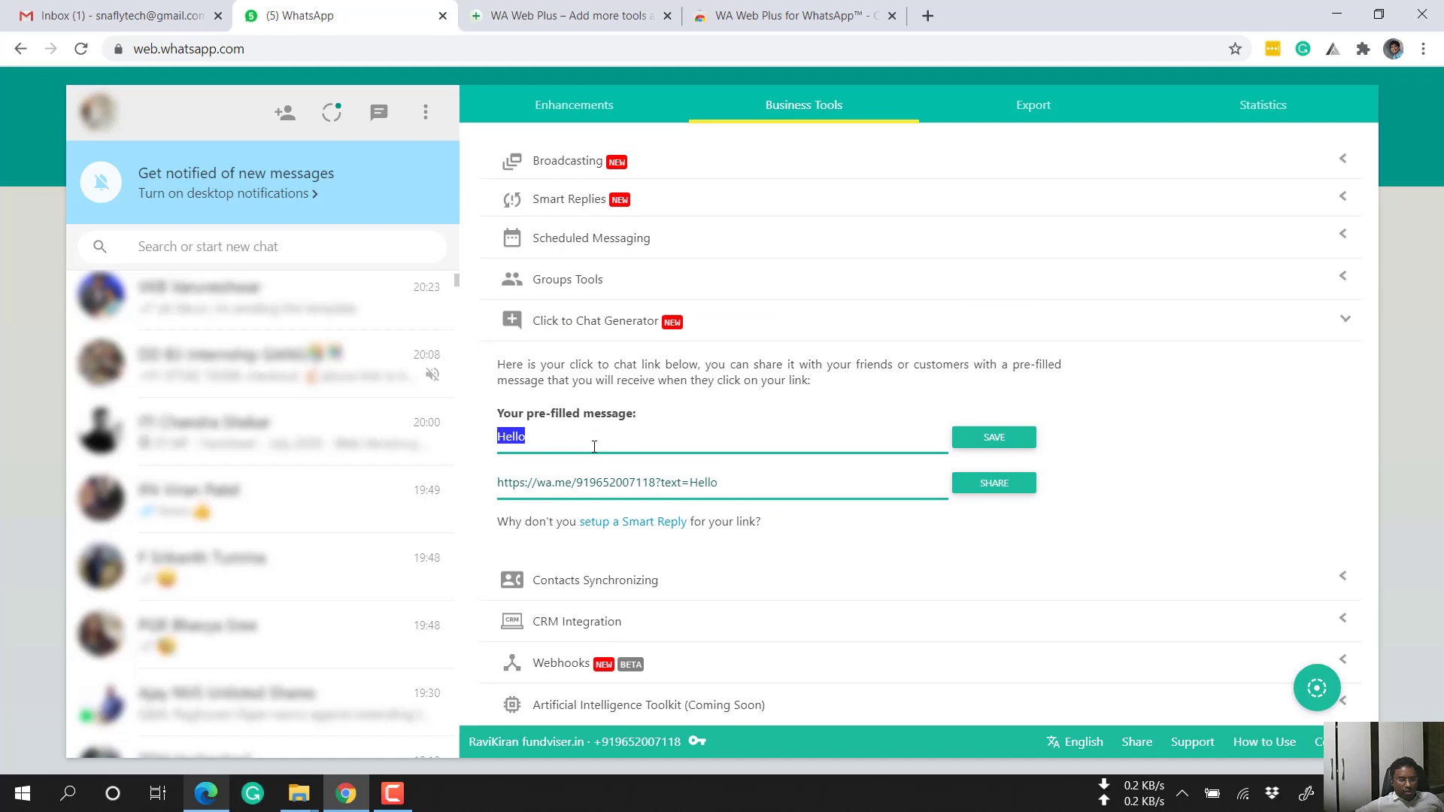
click(598, 435)
click(532, 437)
double_click(507, 437)
click(662, 447)
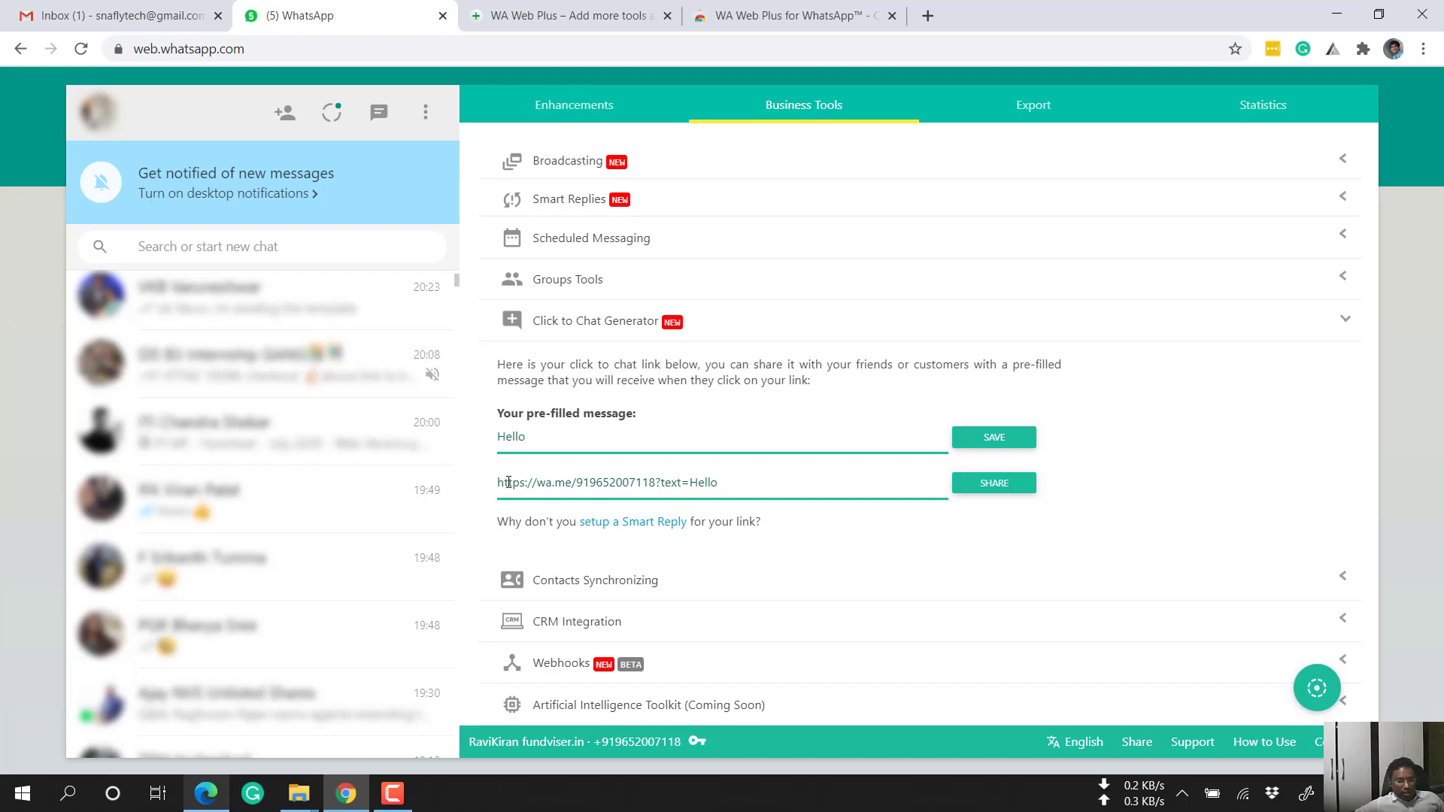
drag(509, 482, 757, 474)
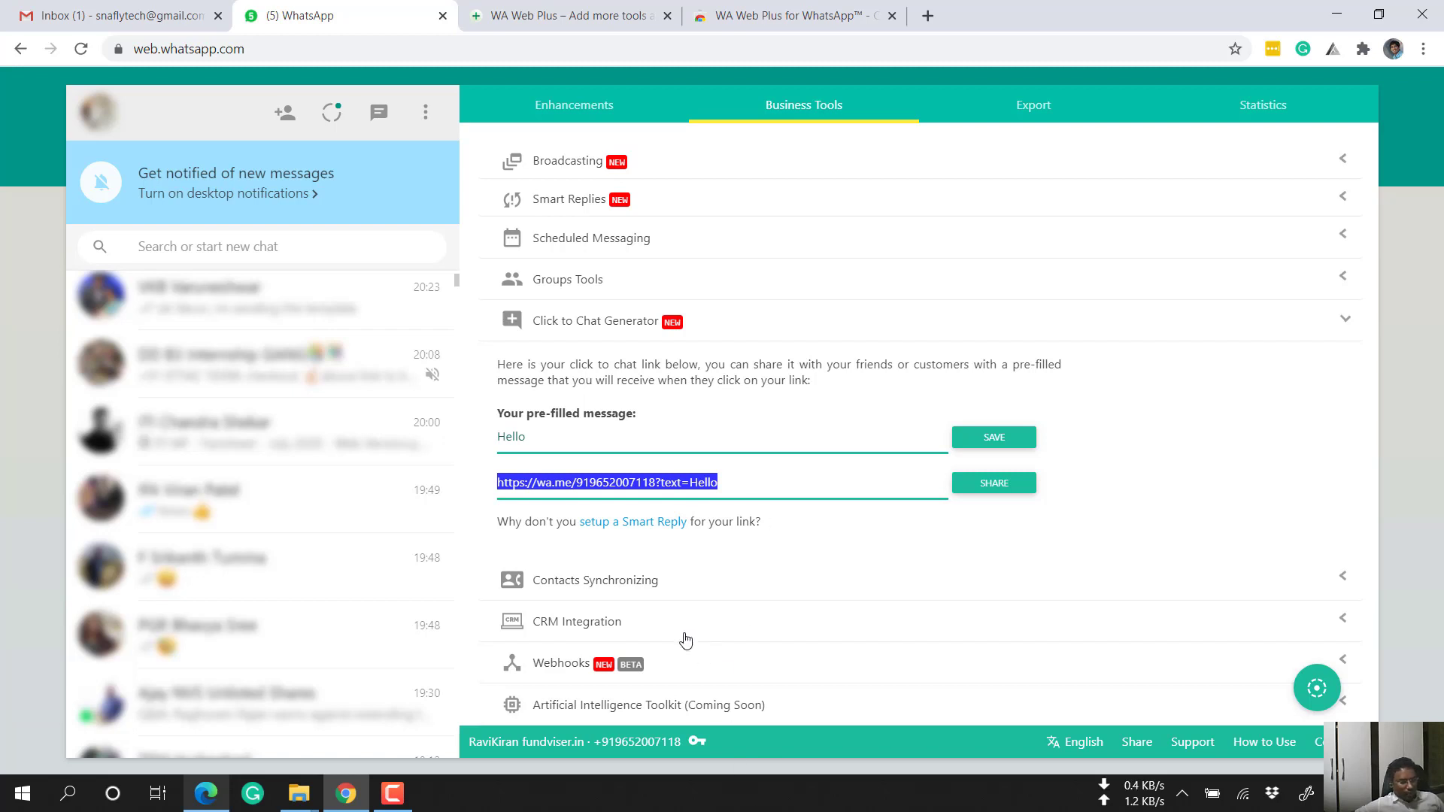
Review the Contacts Synchronizing section and try to integrate a new CRM in CRM Integration
click(807, 575)
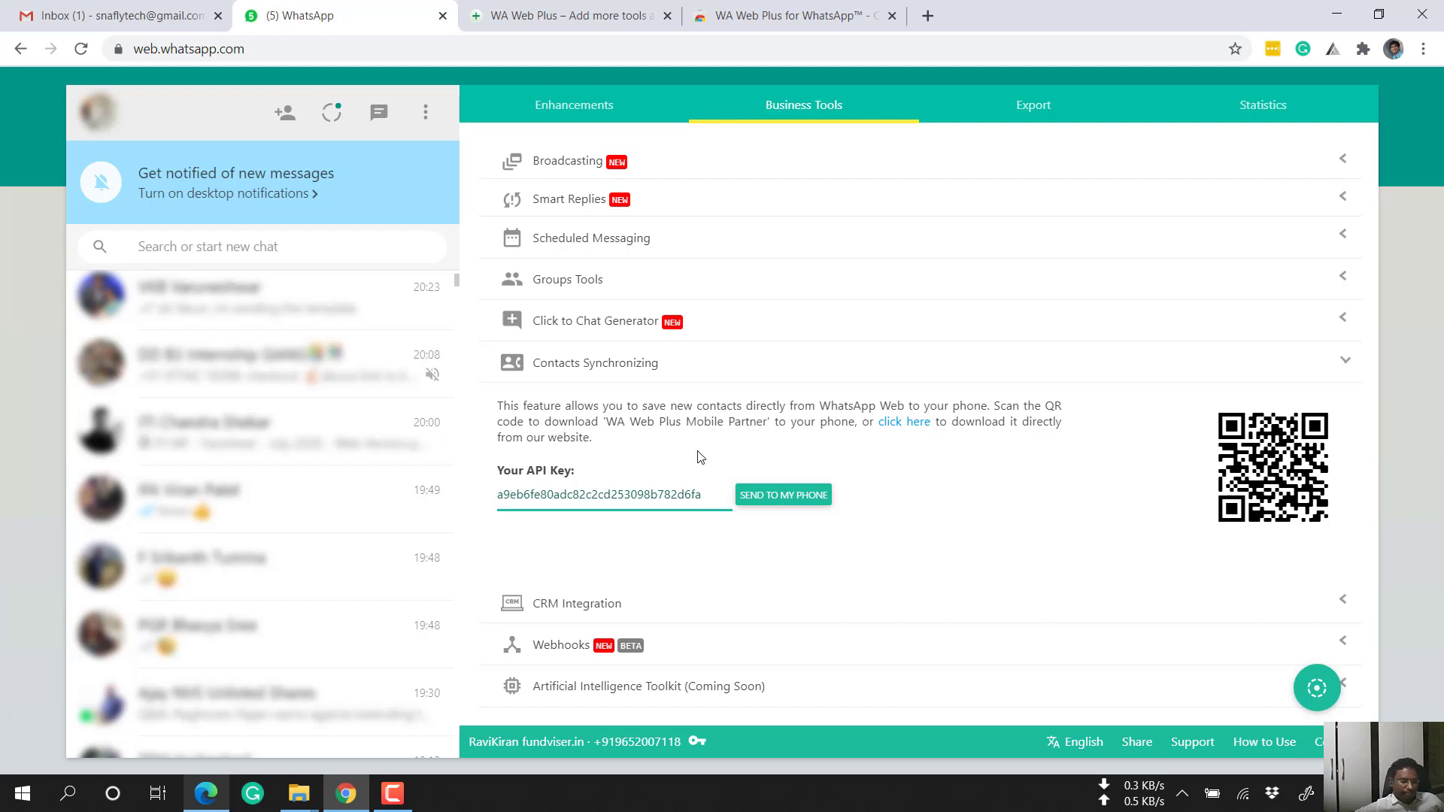
click(577, 604)
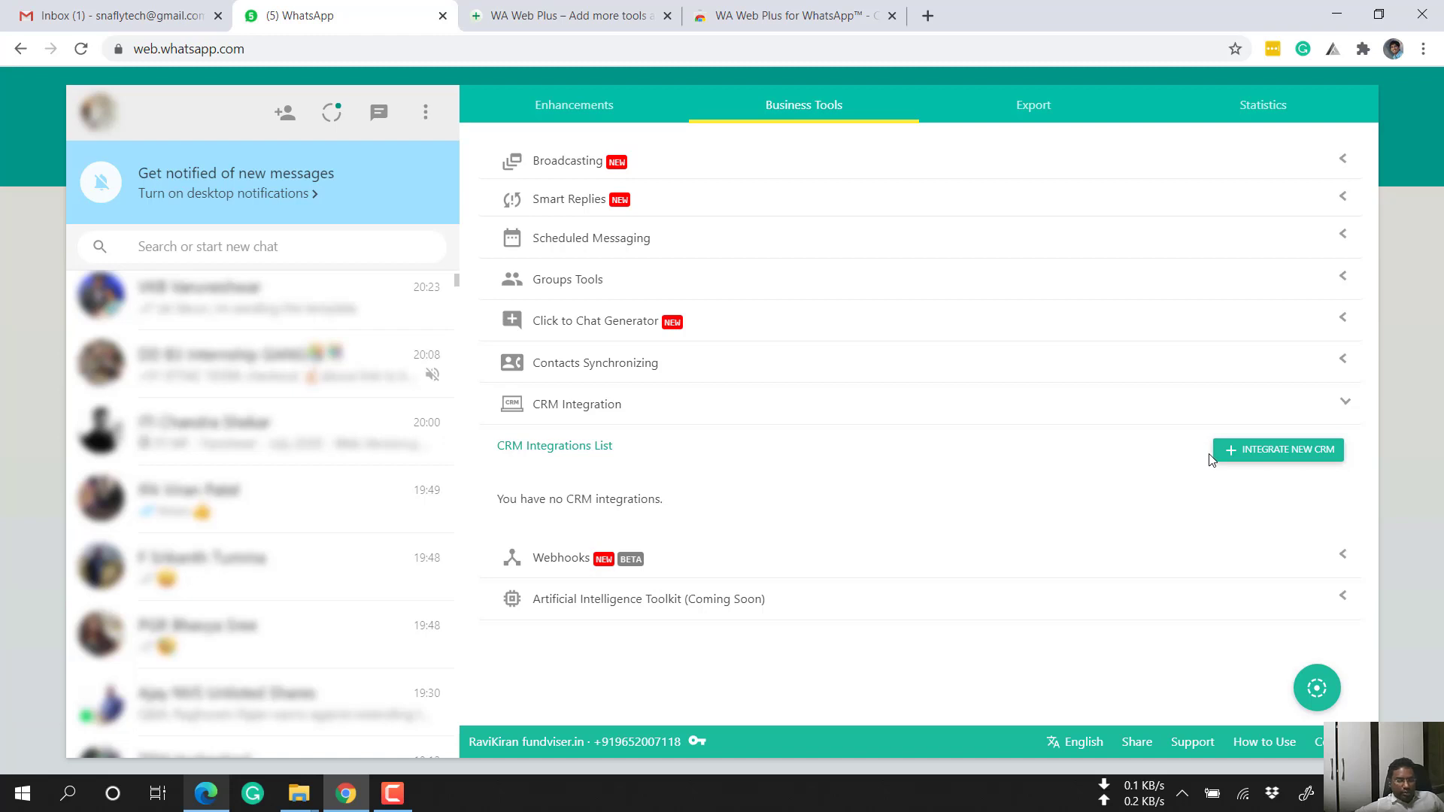
click(1263, 457)
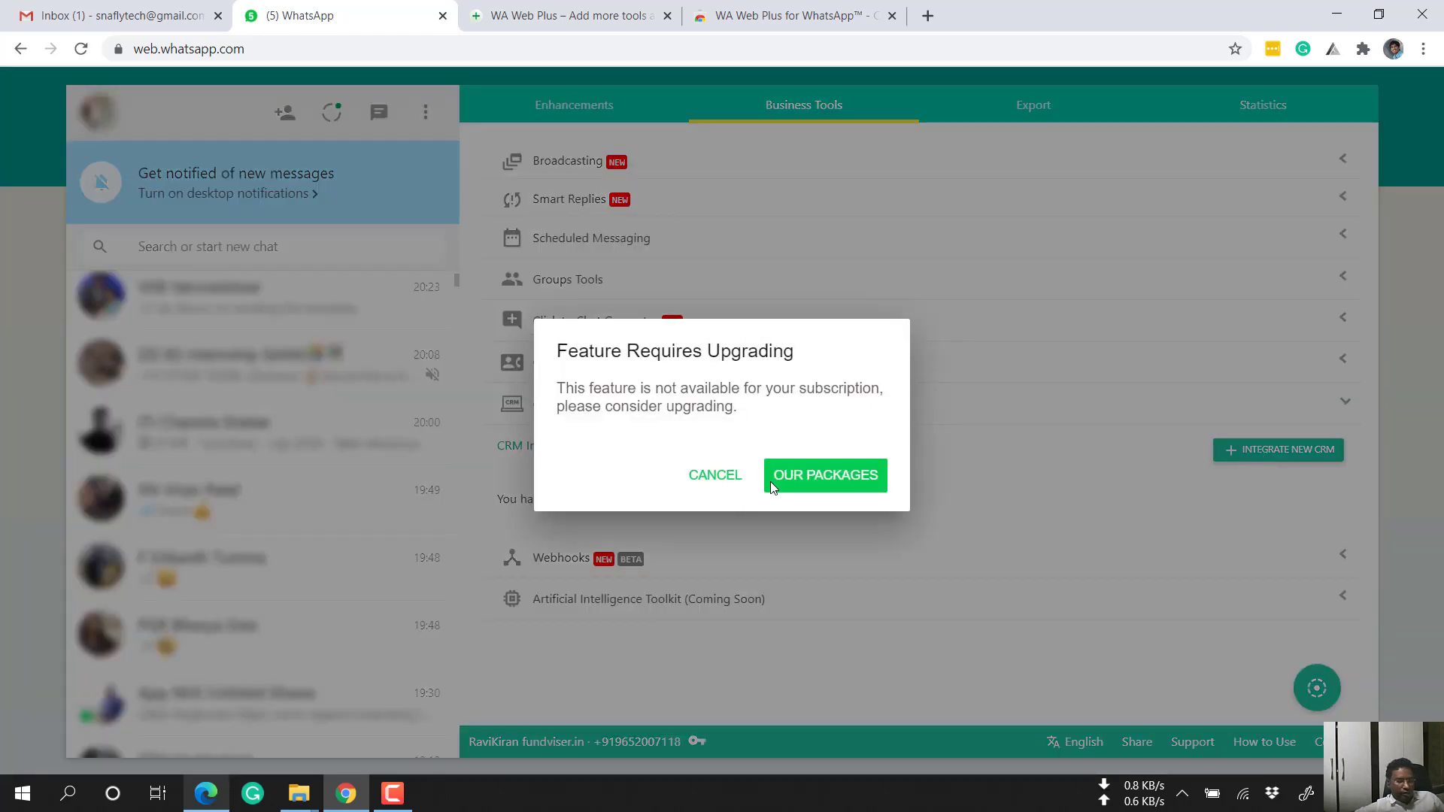
Open the WA Web Plus packages page from the upgrade prompt, and return to WhatsApp Web
click(822, 482)
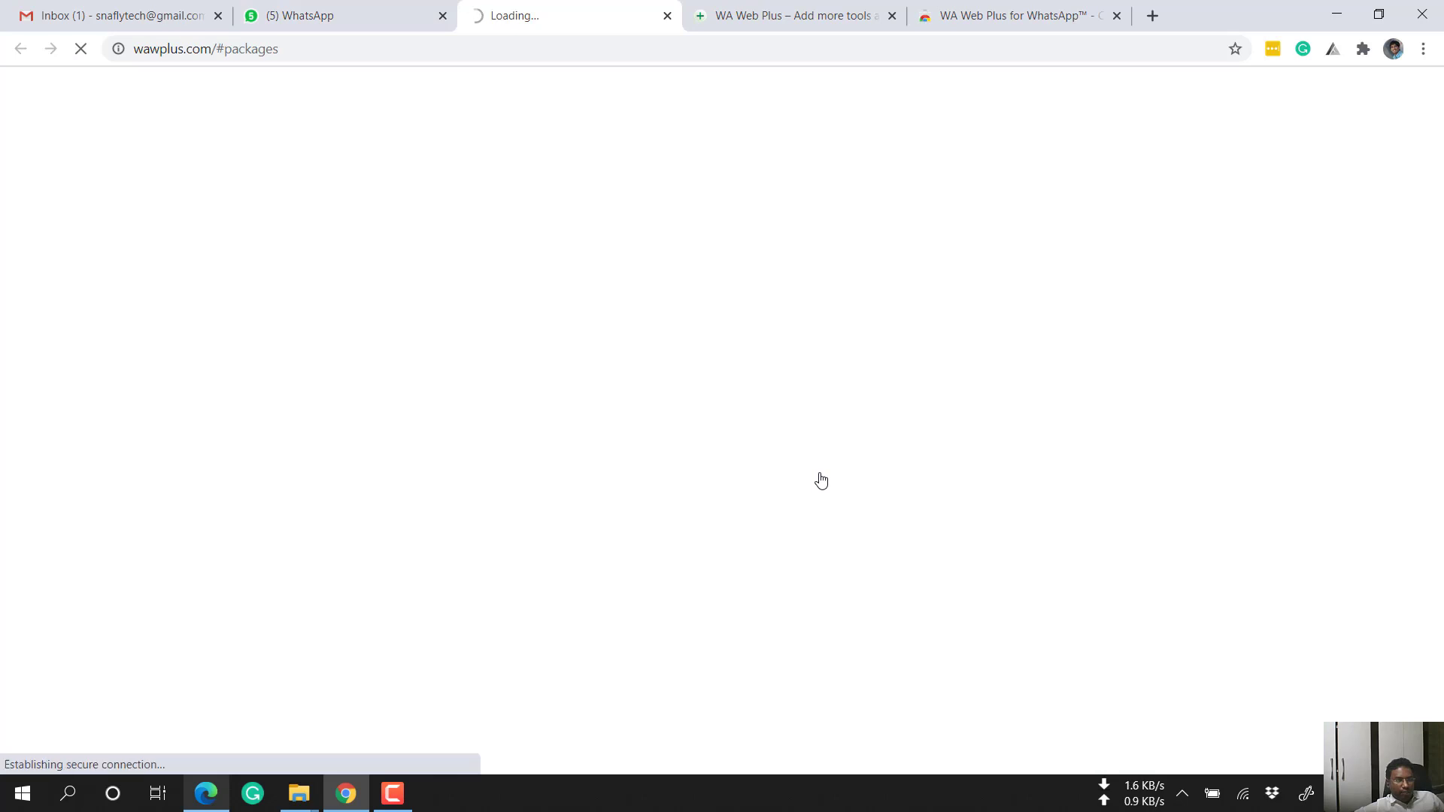
click(301, 15)
click(526, 6)
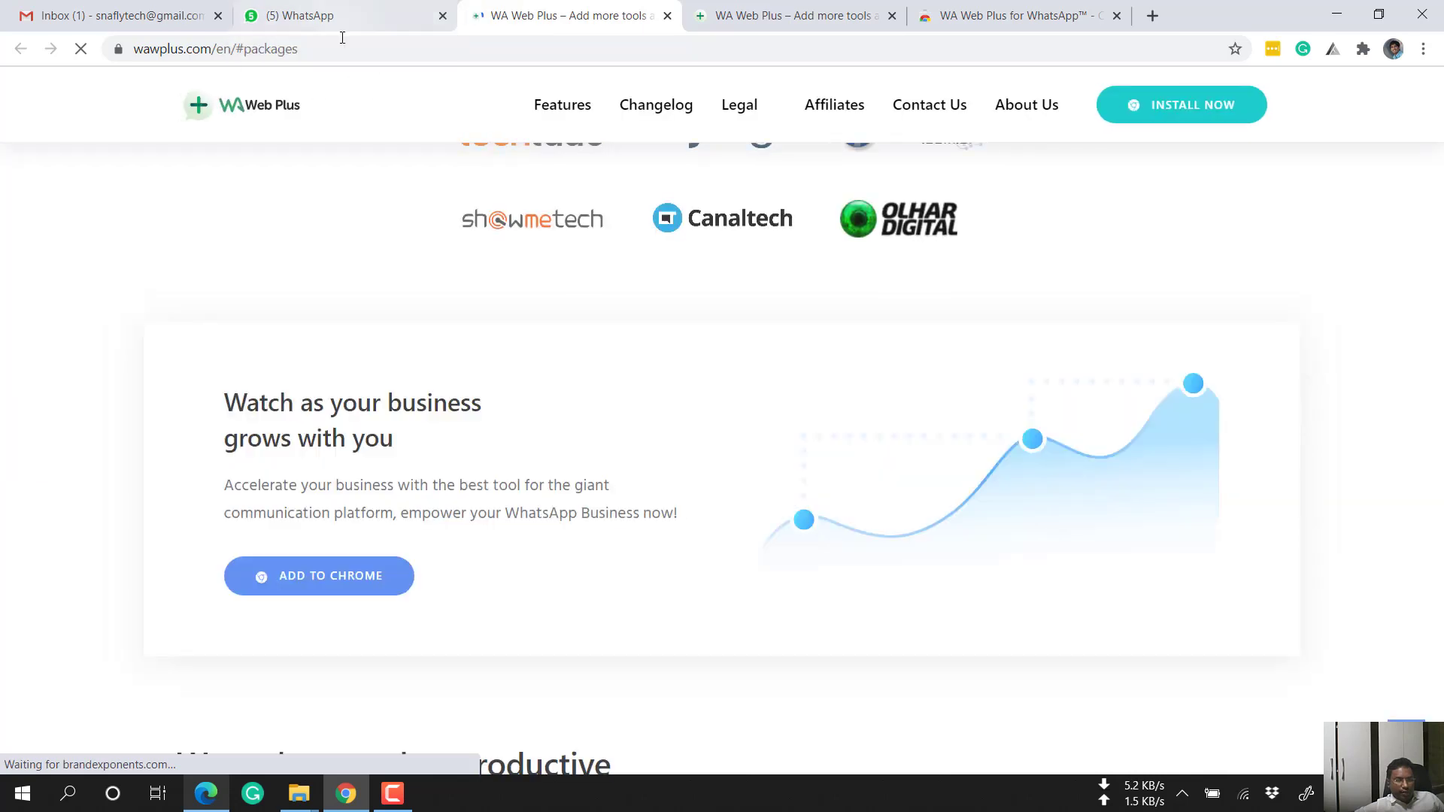
click(339, 15)
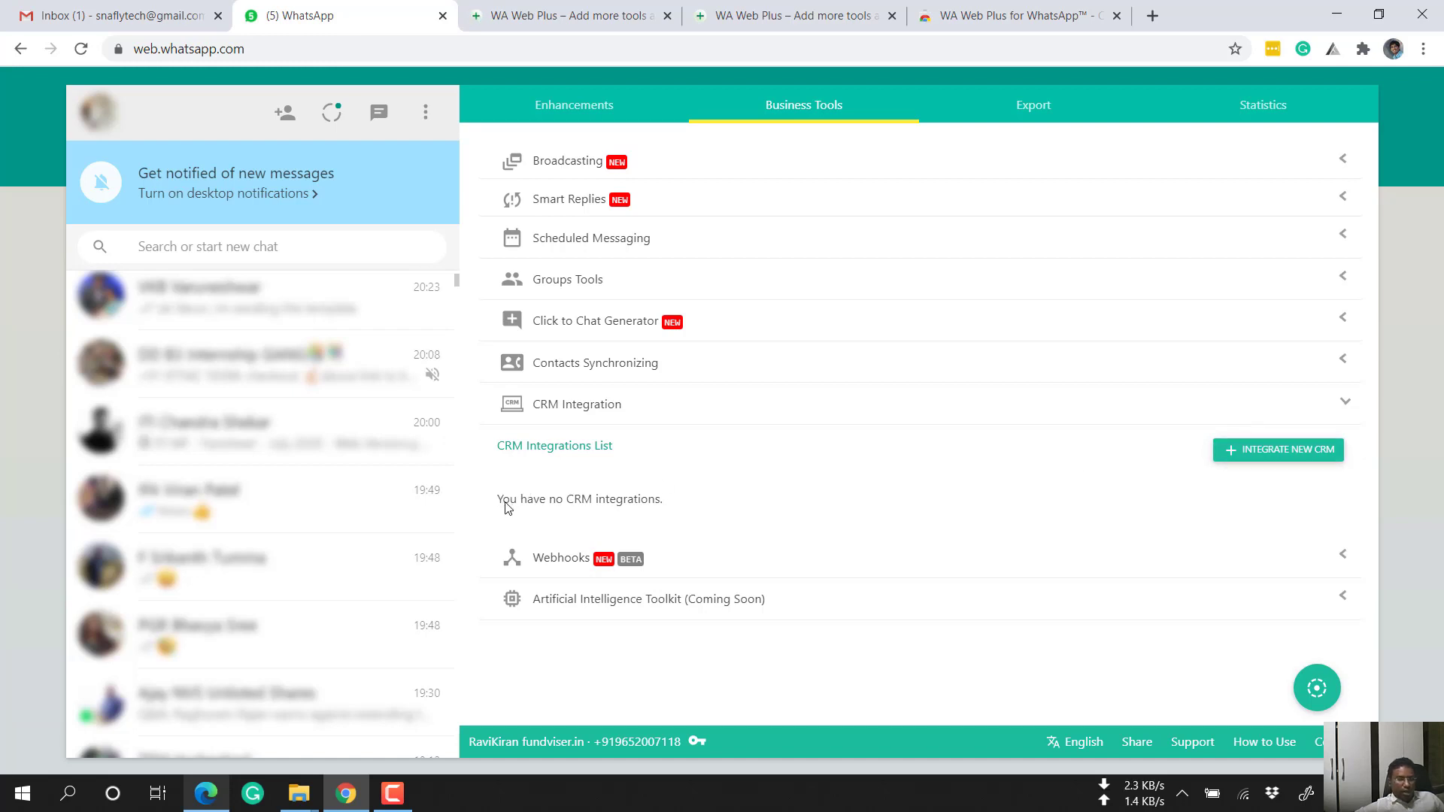
Start adding a new webhook, review its available methods and request payload options, and cancel without saving
click(548, 558)
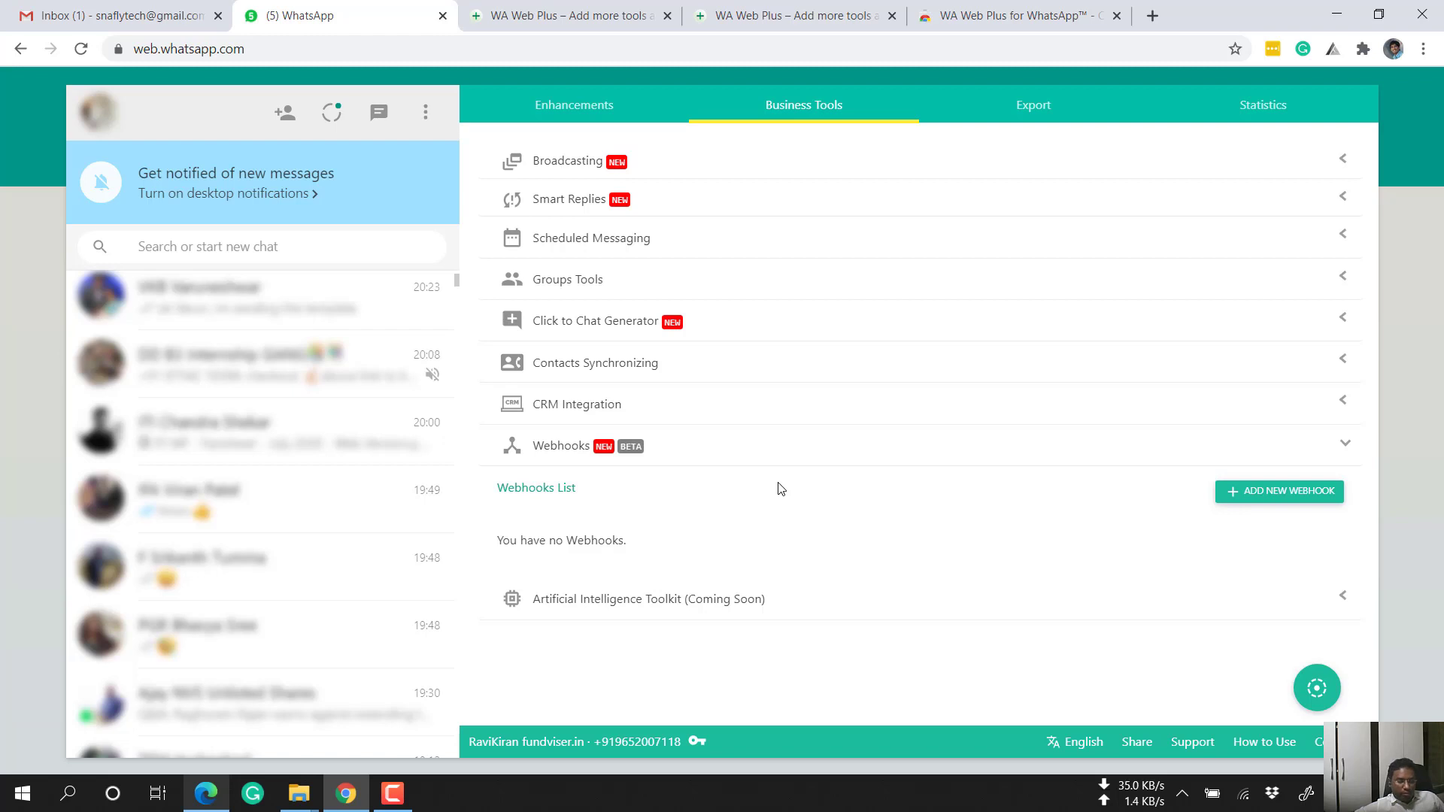
click(1271, 492)
click(789, 310)
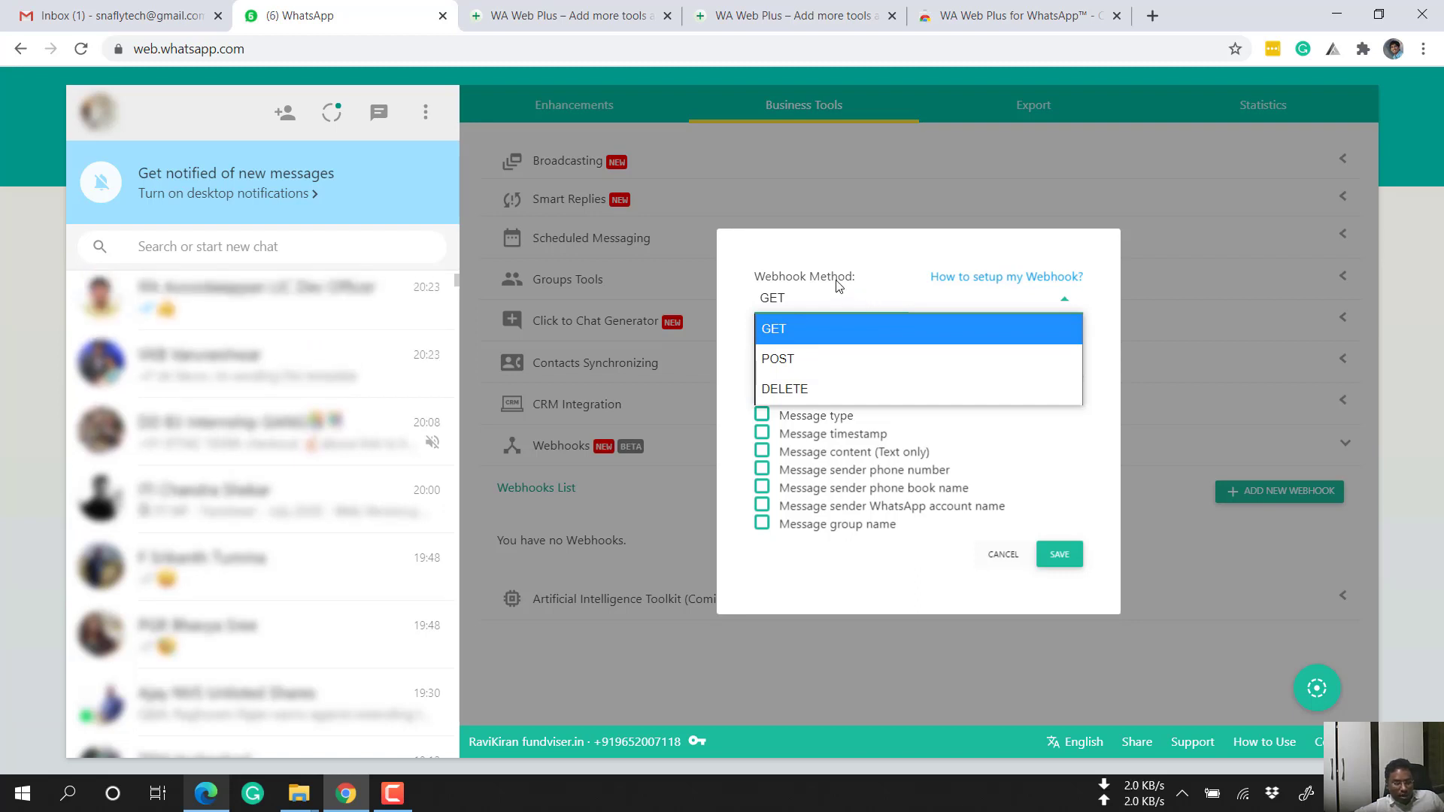
click(838, 286)
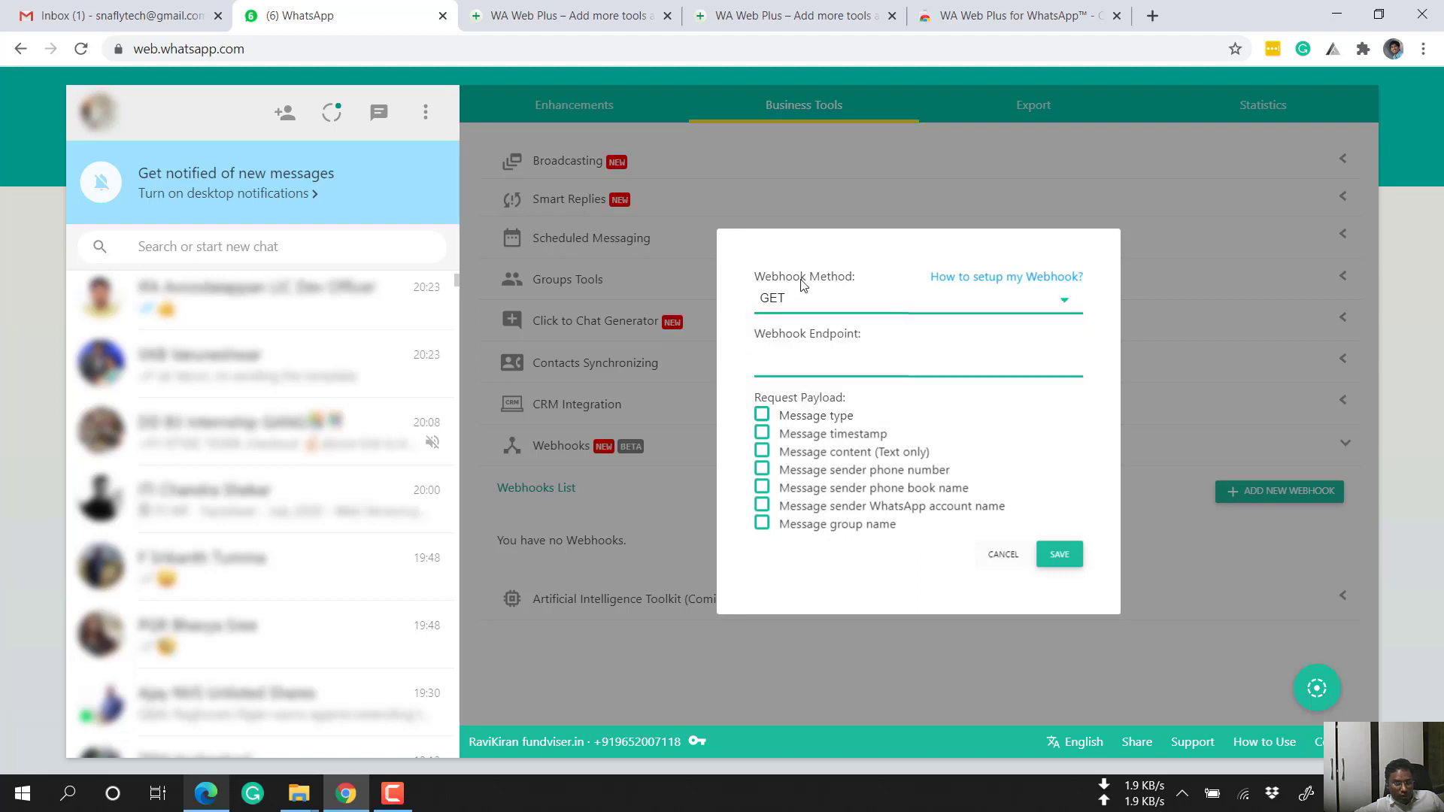
click(1008, 557)
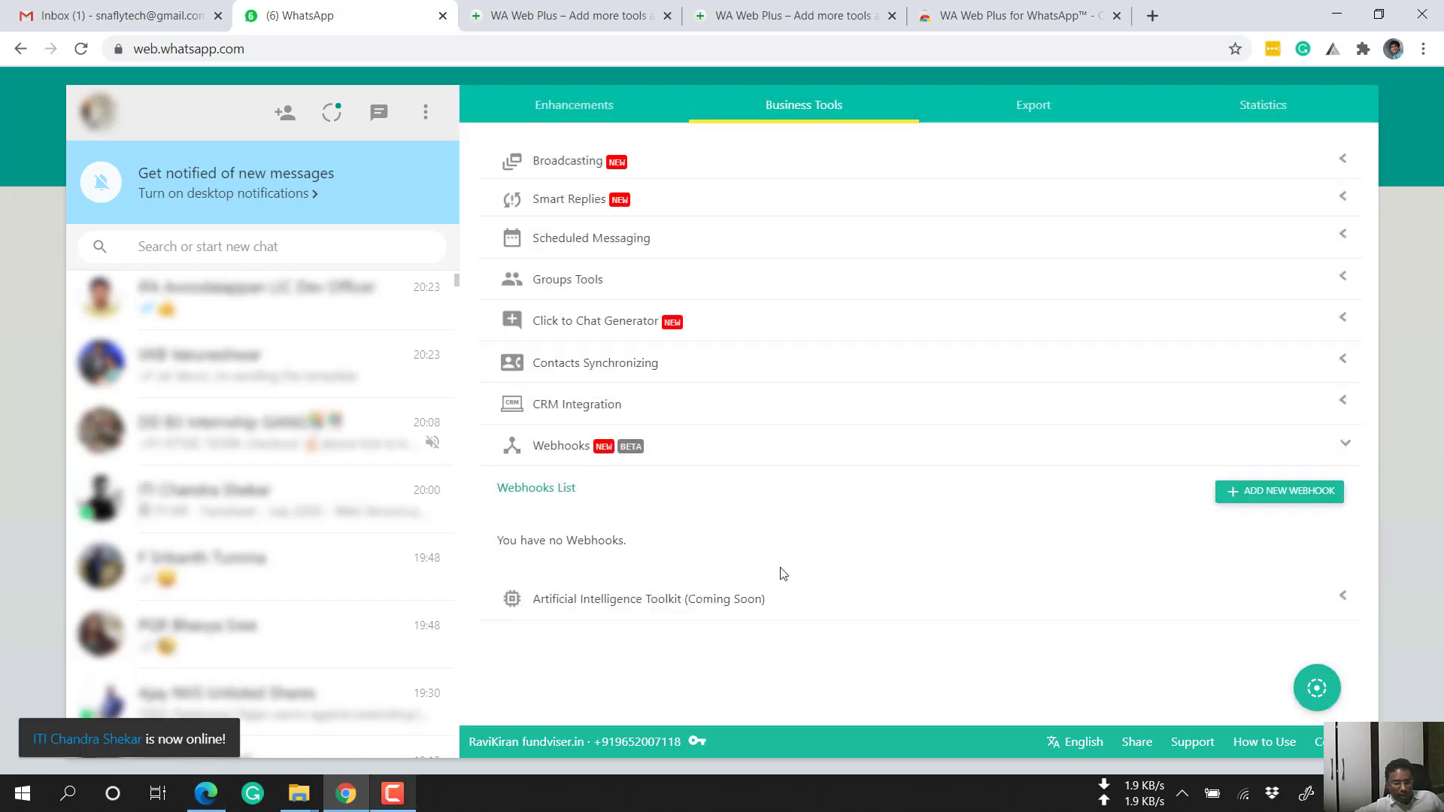
Check the Artificial Intelligence Toolkit section, glance over the Enhancements settings, and return to Business Tools
click(672, 601)
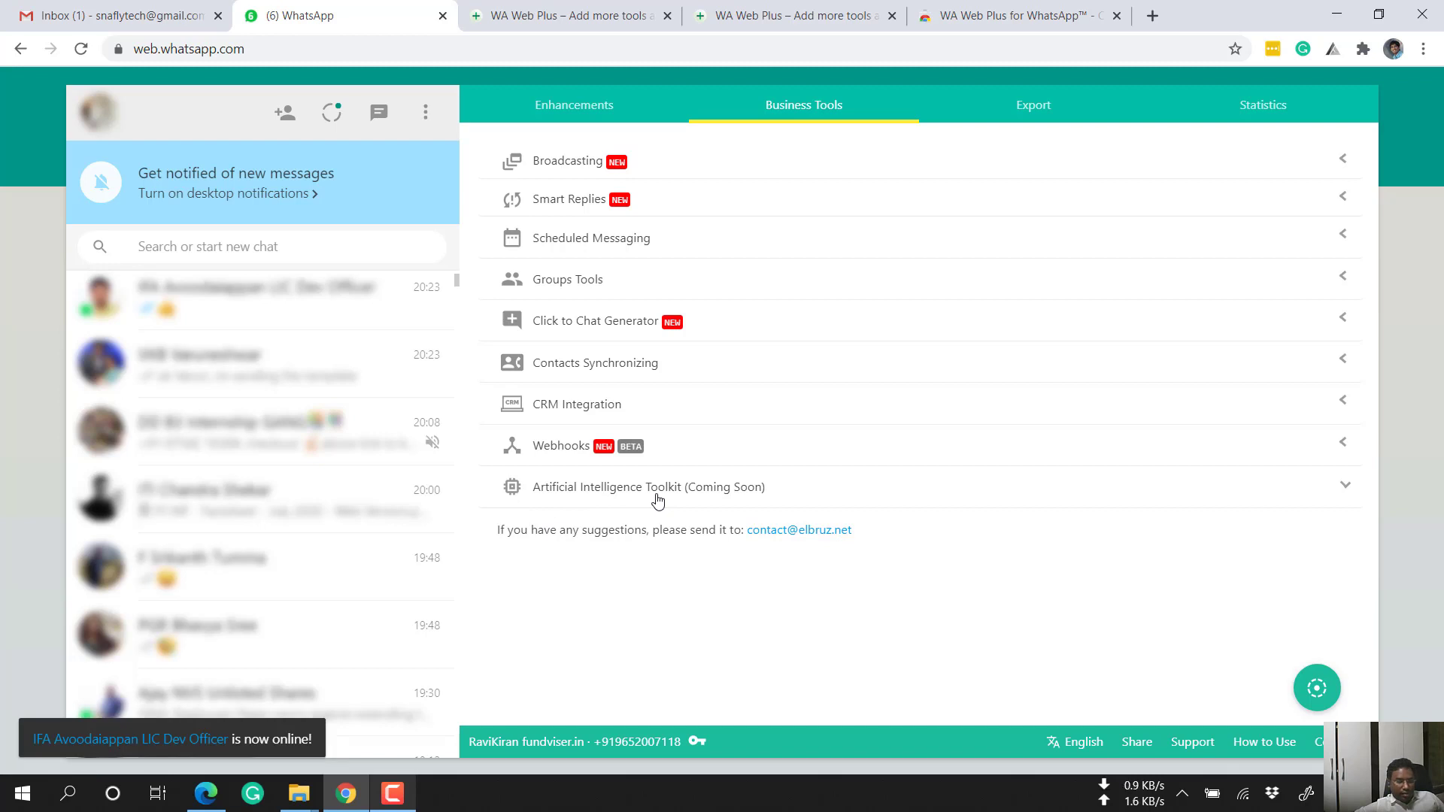
click(607, 105)
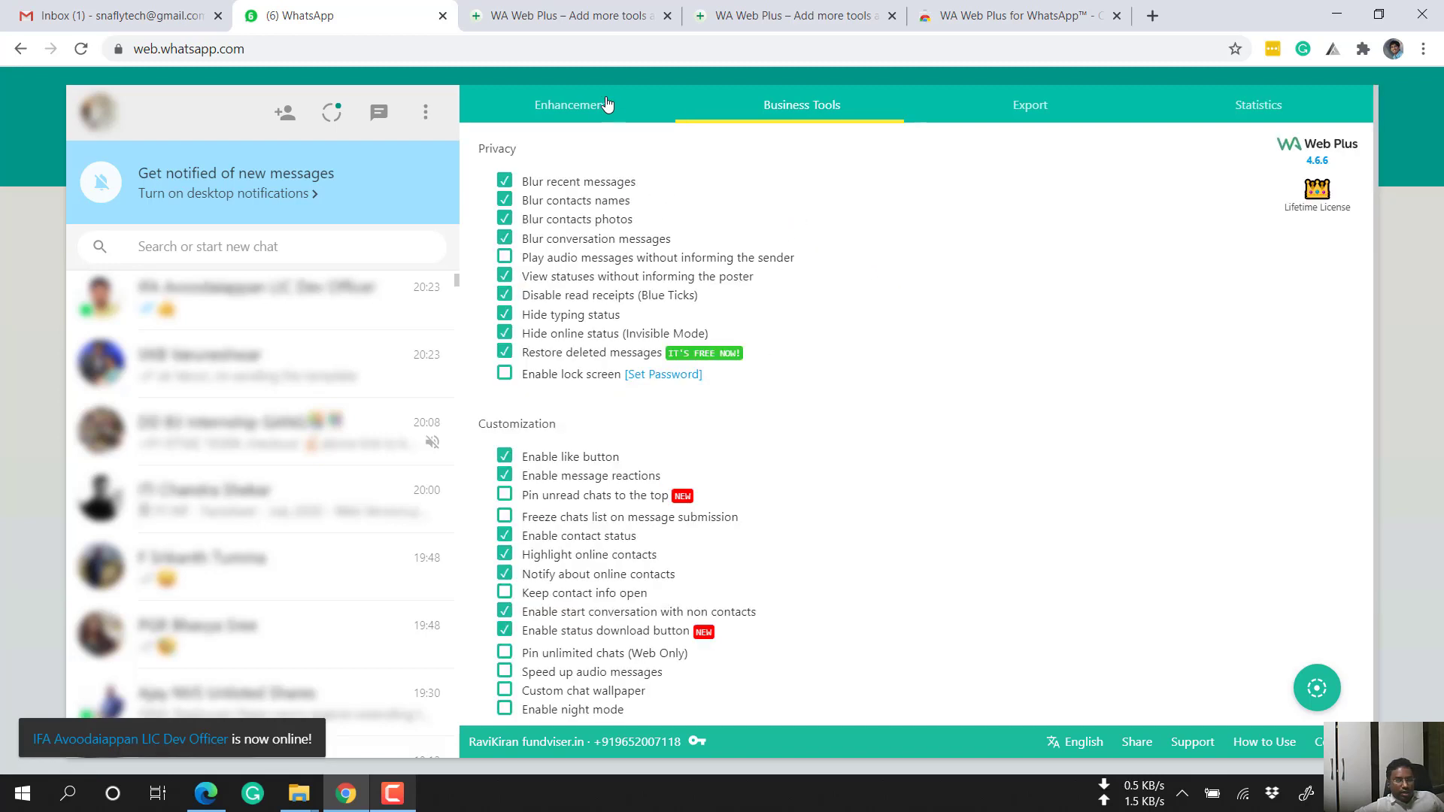
click(788, 101)
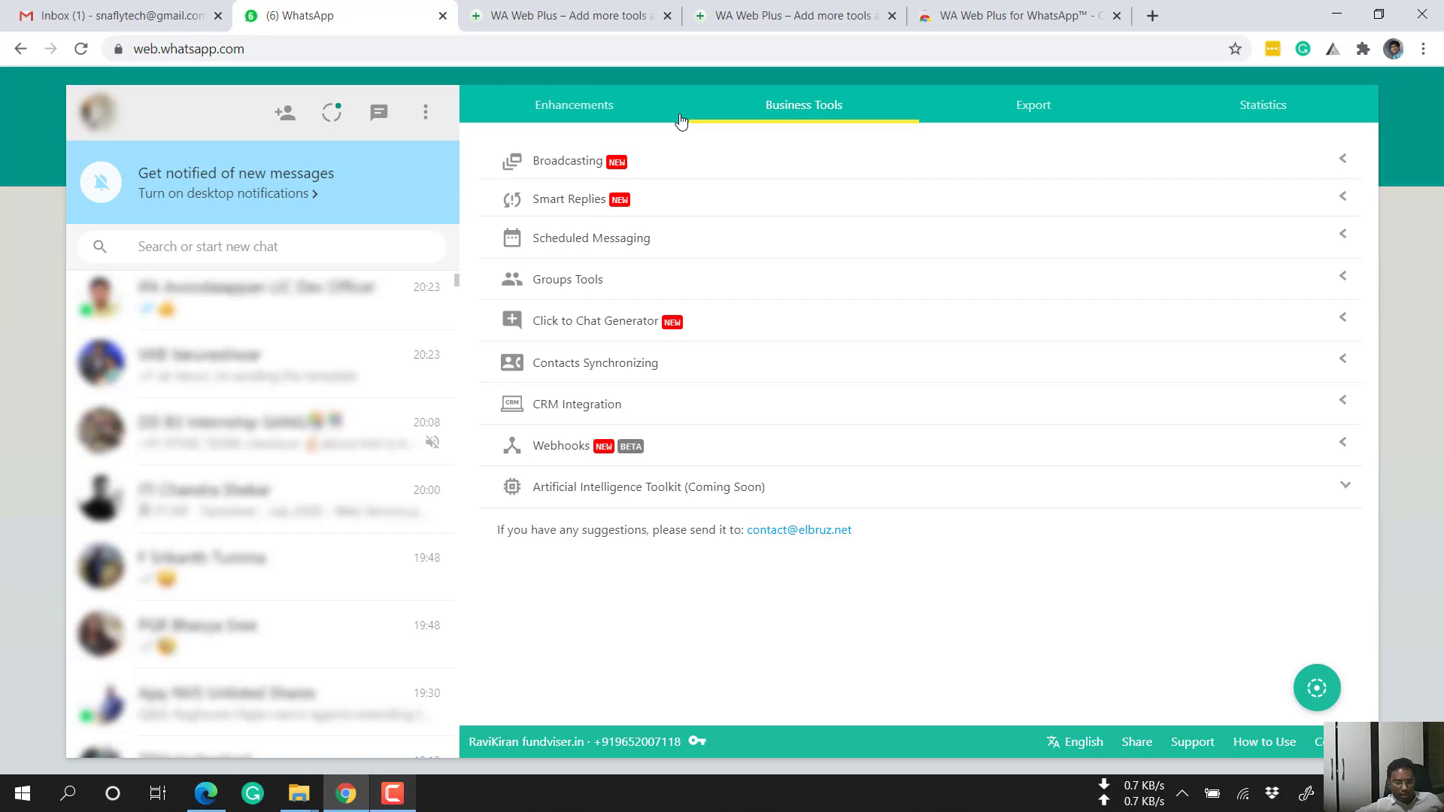
Revisit Scheduled Messaging and the click-to-chat link, and view the prompt for chatting with a non-contact, cancelling it
click(625, 239)
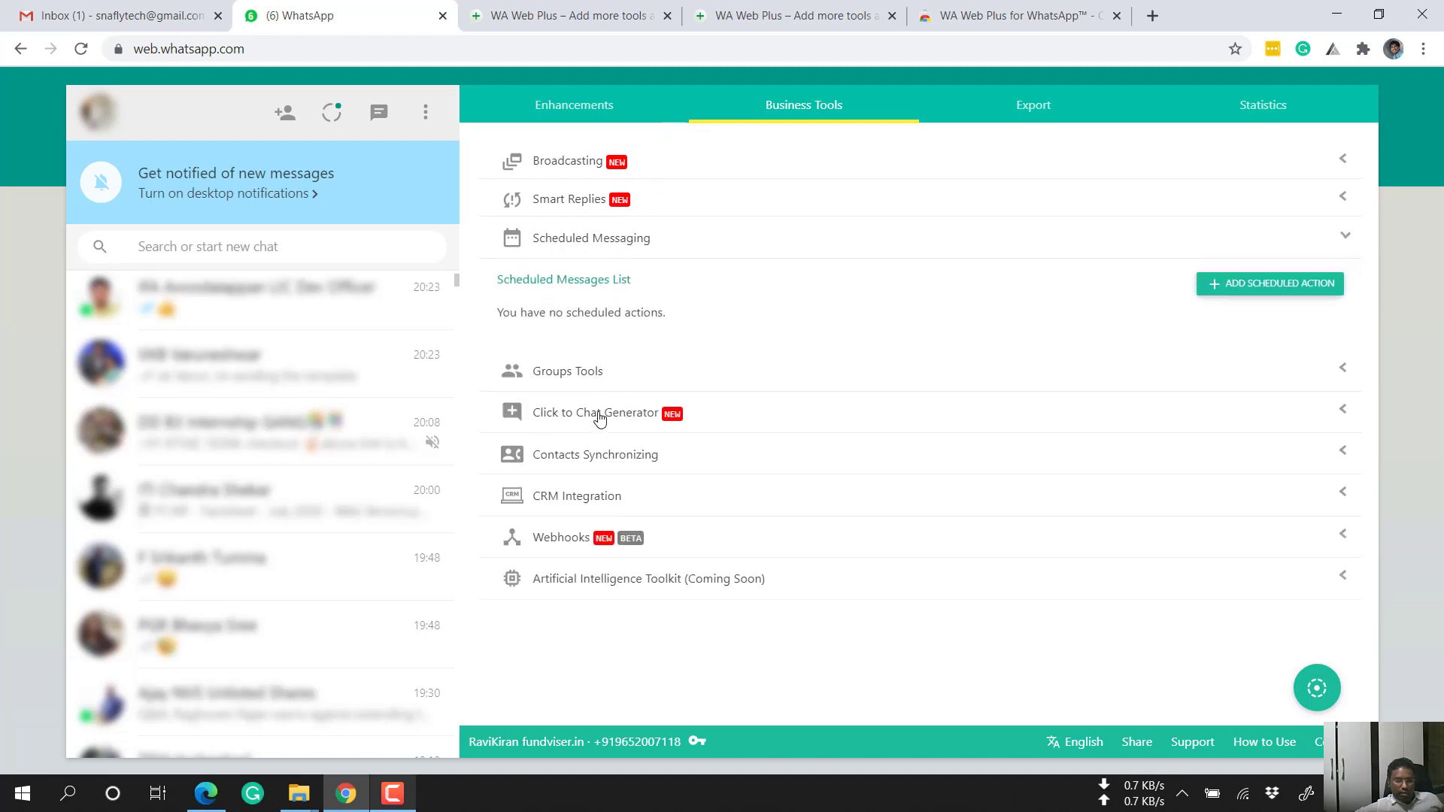
click(906, 477)
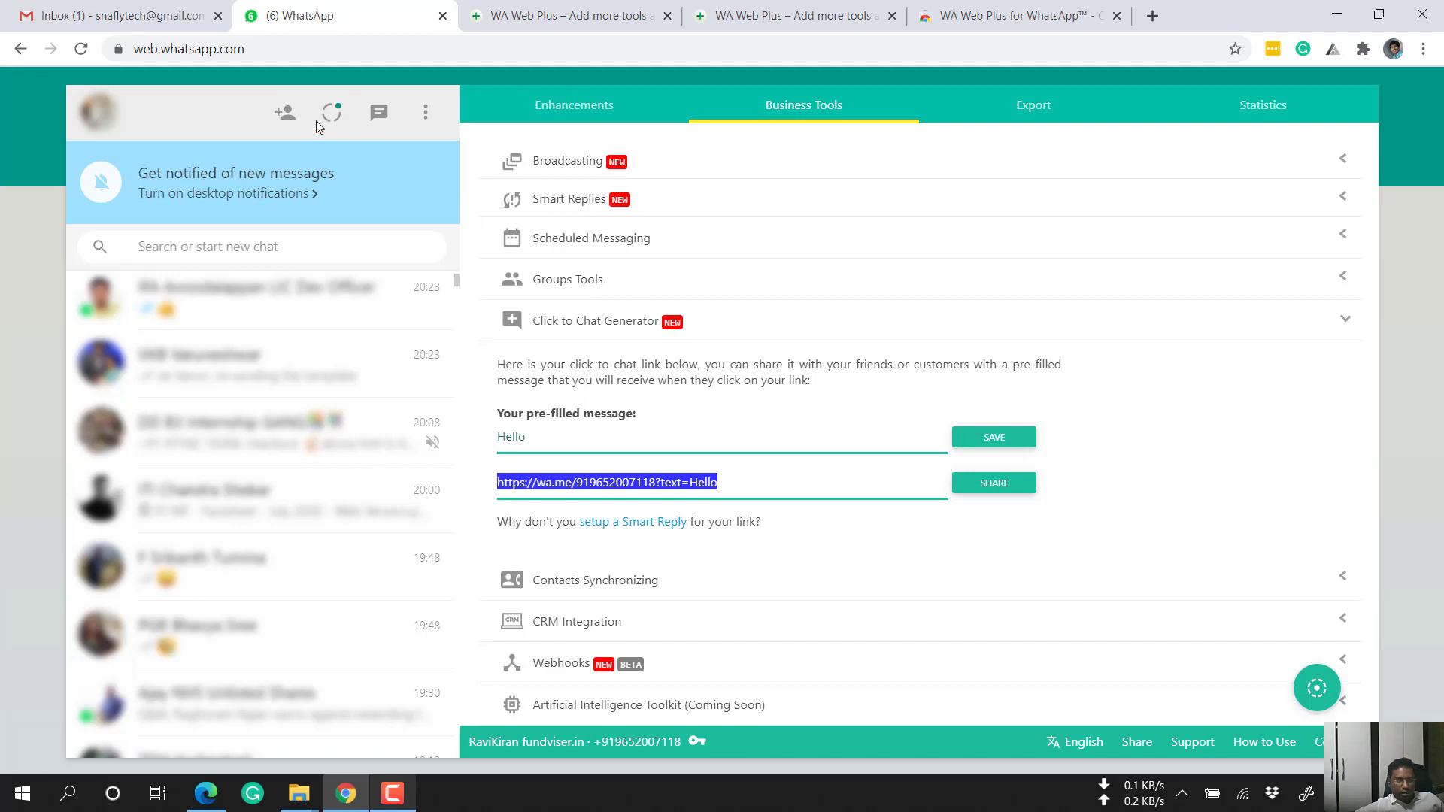
click(285, 112)
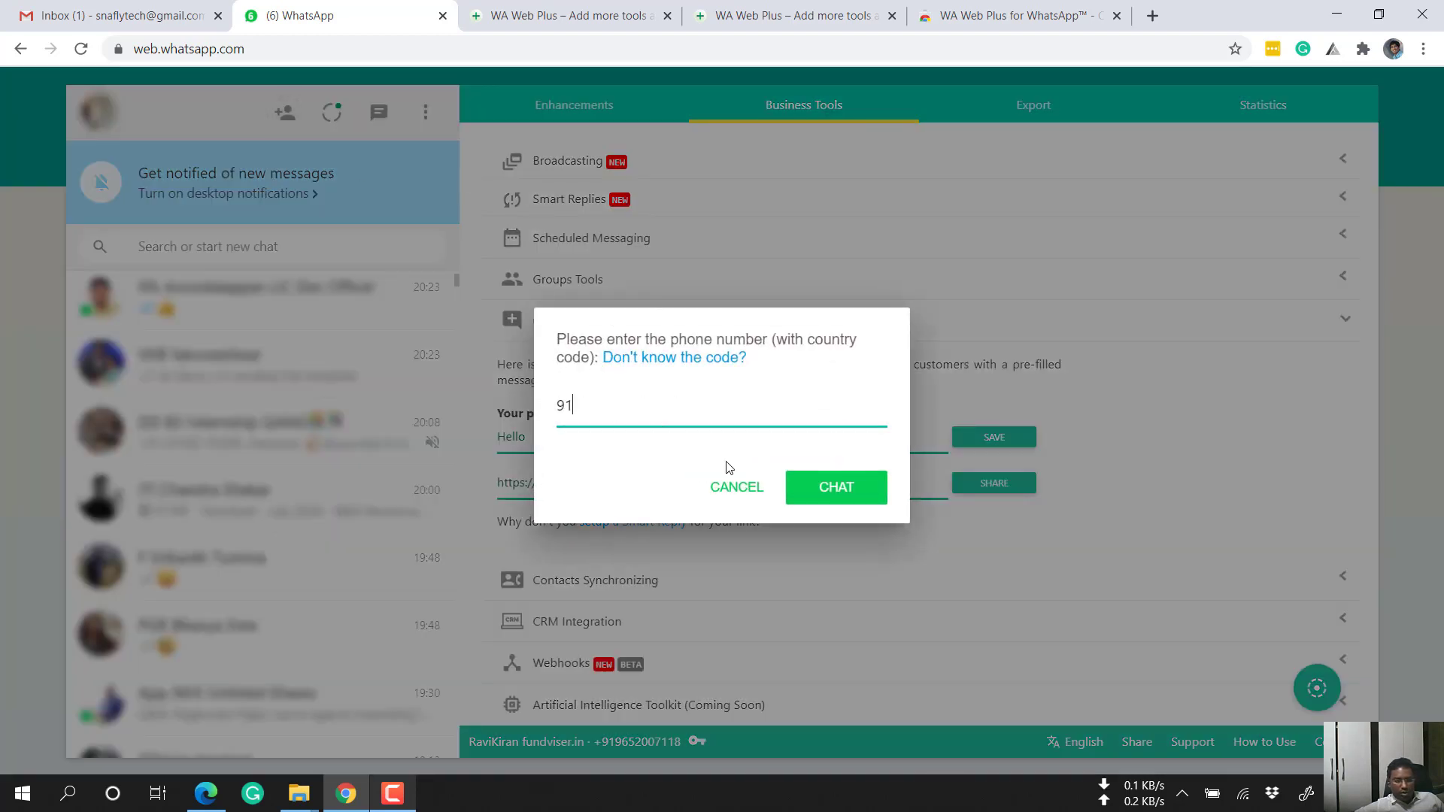
click(735, 488)
Review the contact export options and the chats statistics
click(1023, 113)
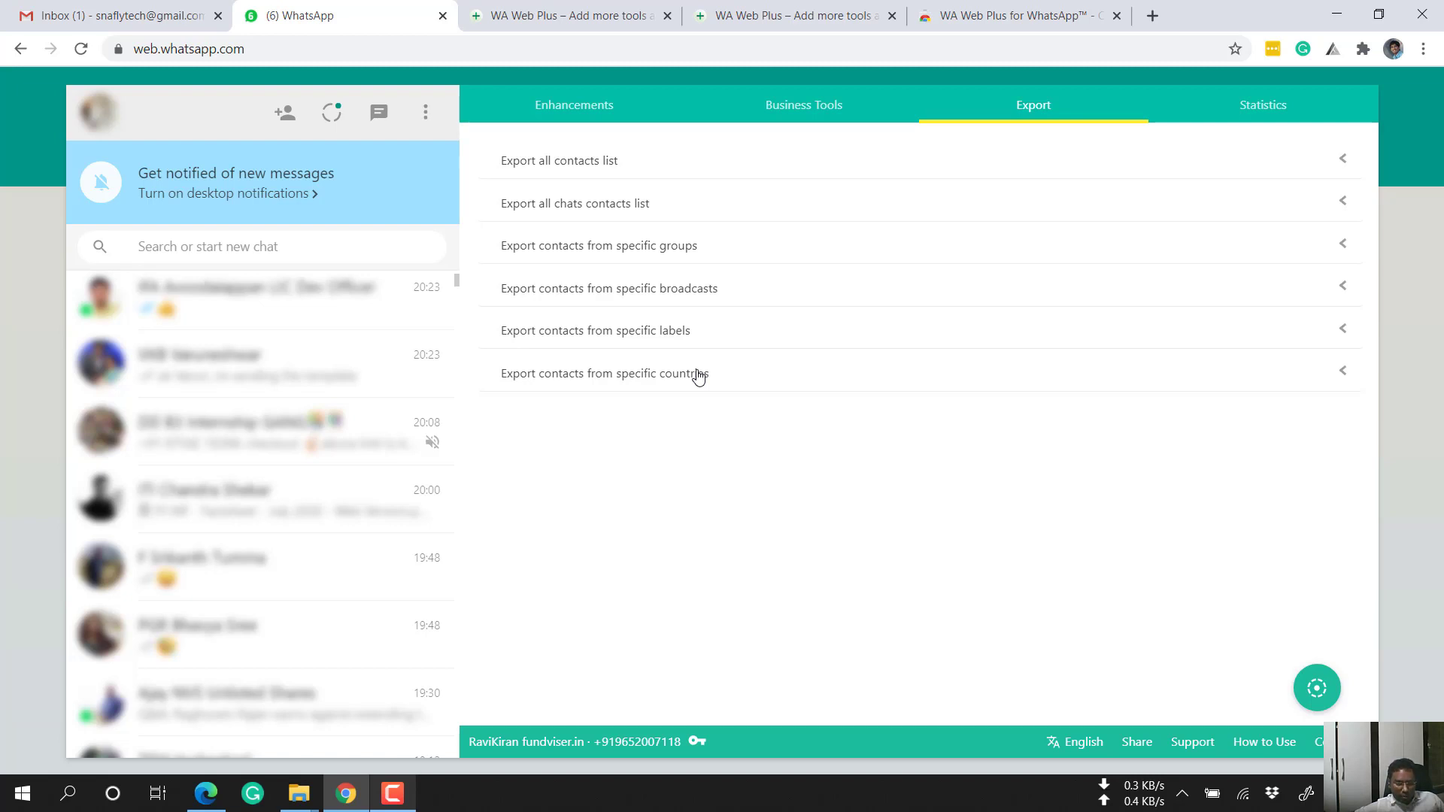
click(1274, 119)
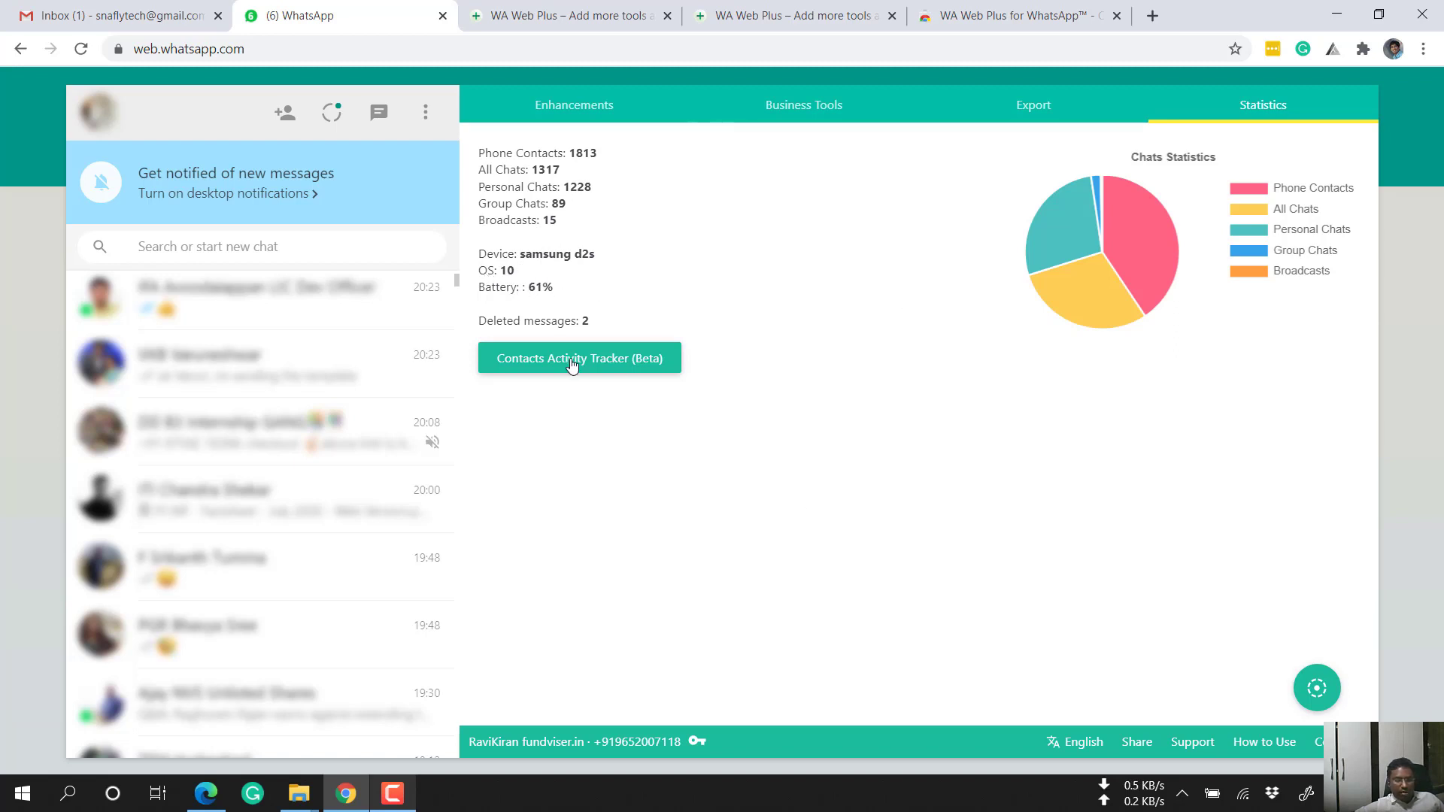
Open the Contacts Activity Tracker, look through the online and offline log, and close it
click(623, 370)
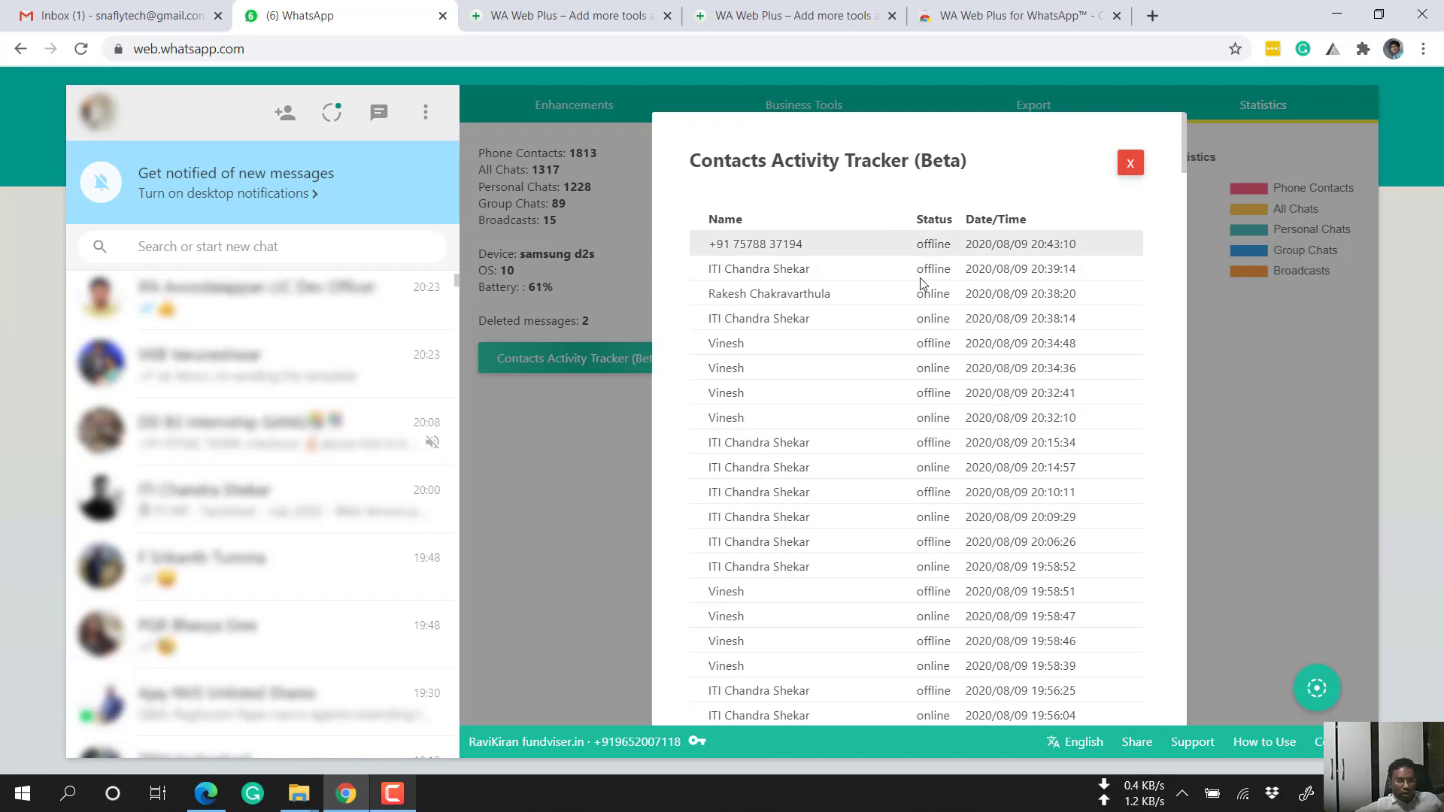
scroll(975, 586, down, 20)
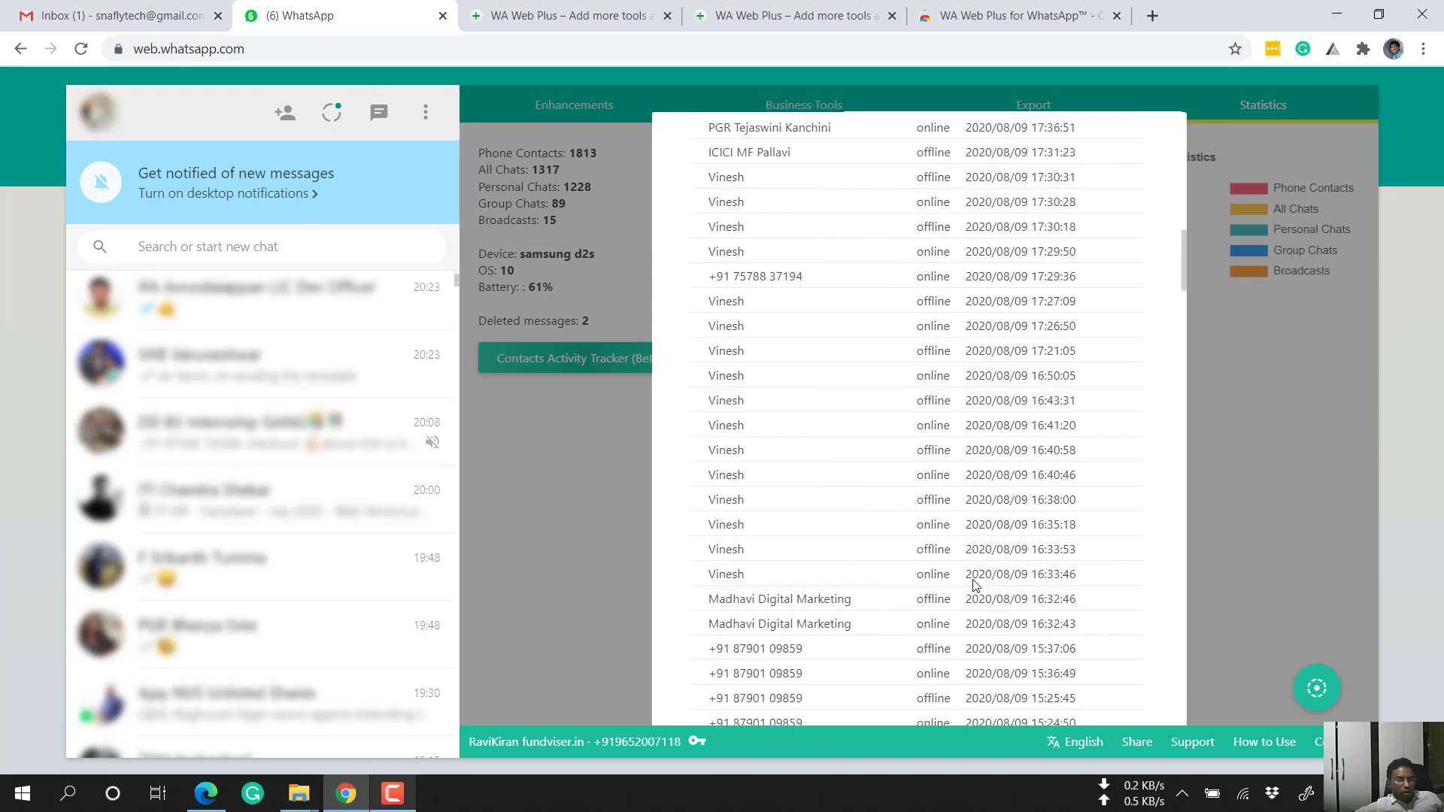
scroll(975, 598, up, 15)
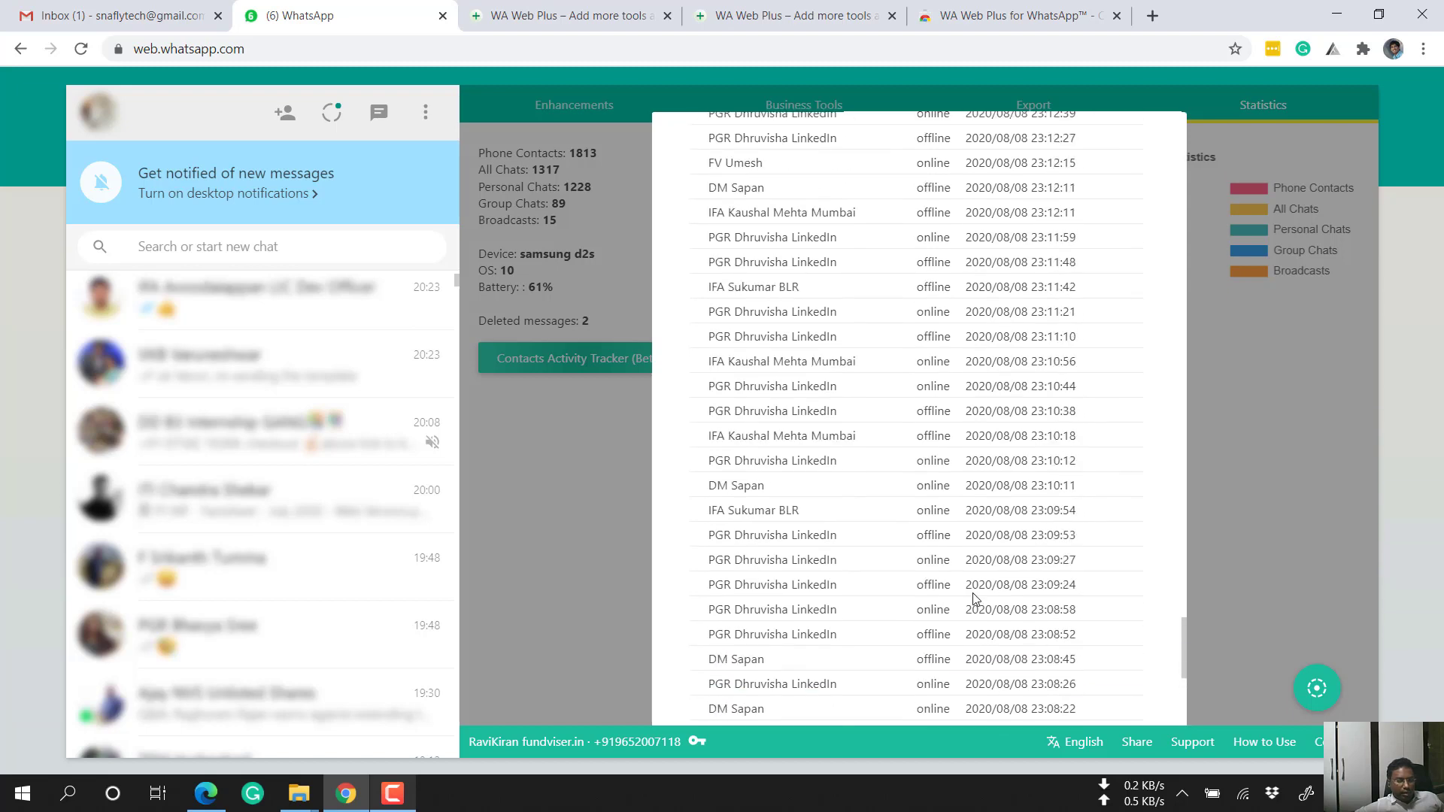
scroll(939, 585, up, 10)
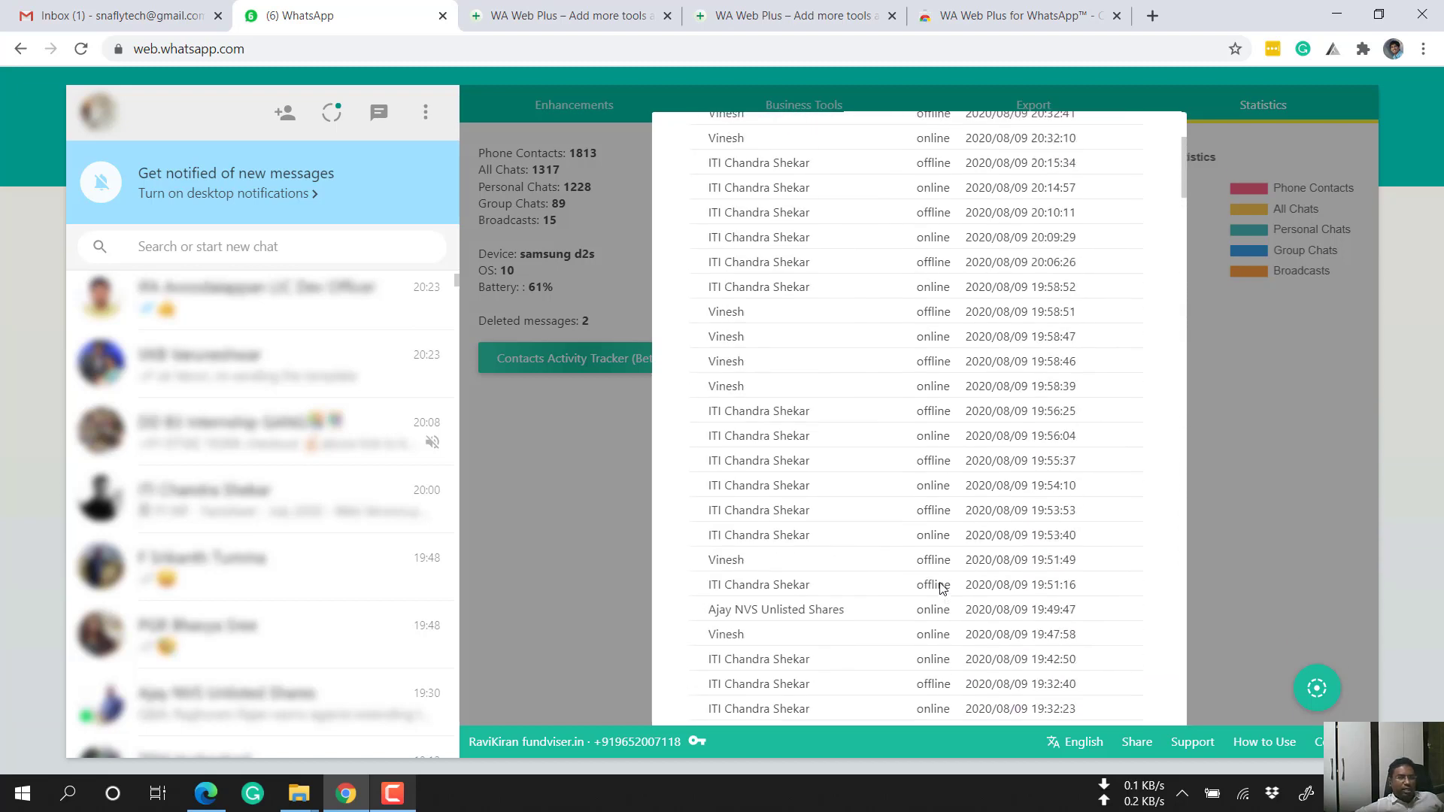
click(1128, 163)
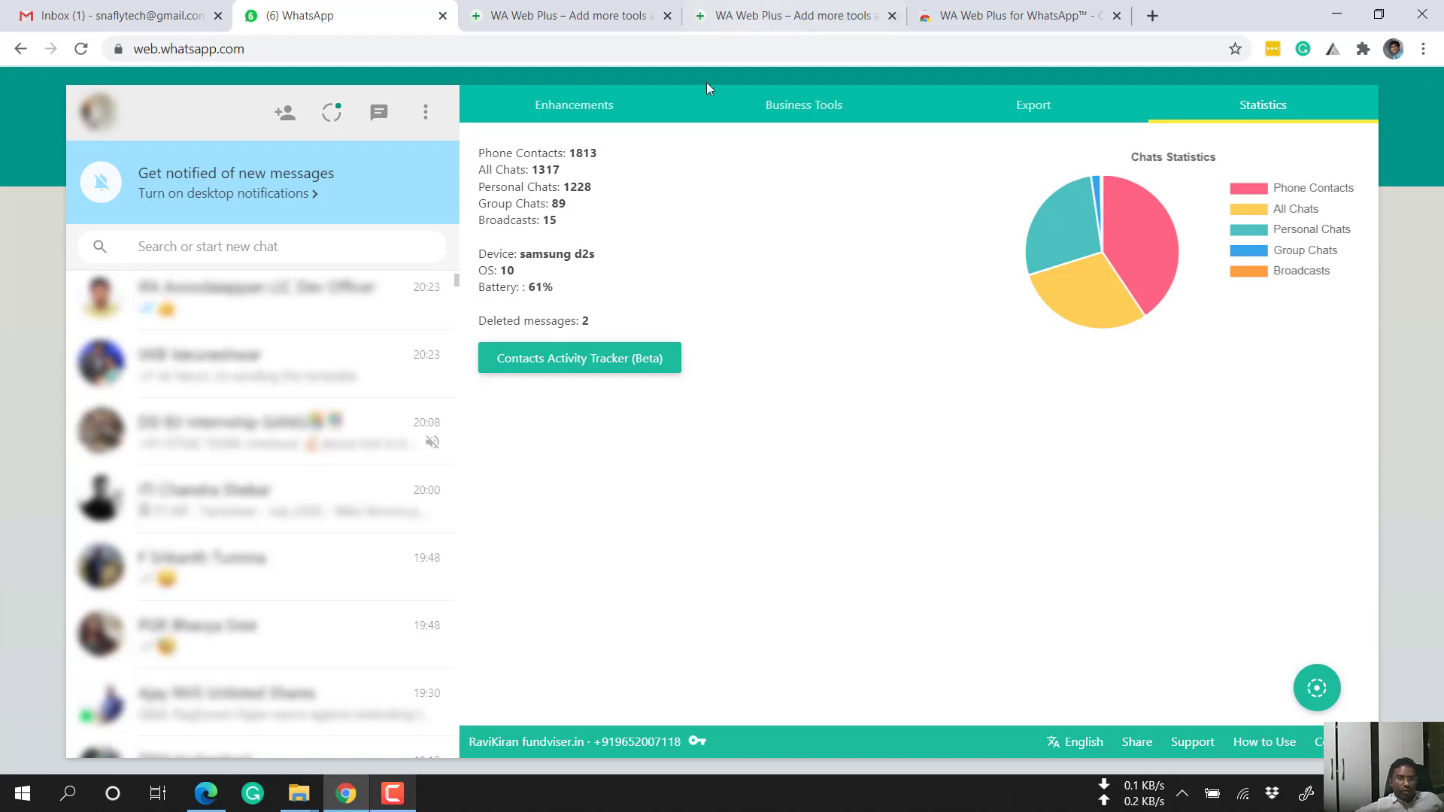
Return to the Enhancements settings, and compare the Starter, Professional and Expert plan features on the WA Web Plus website
click(611, 114)
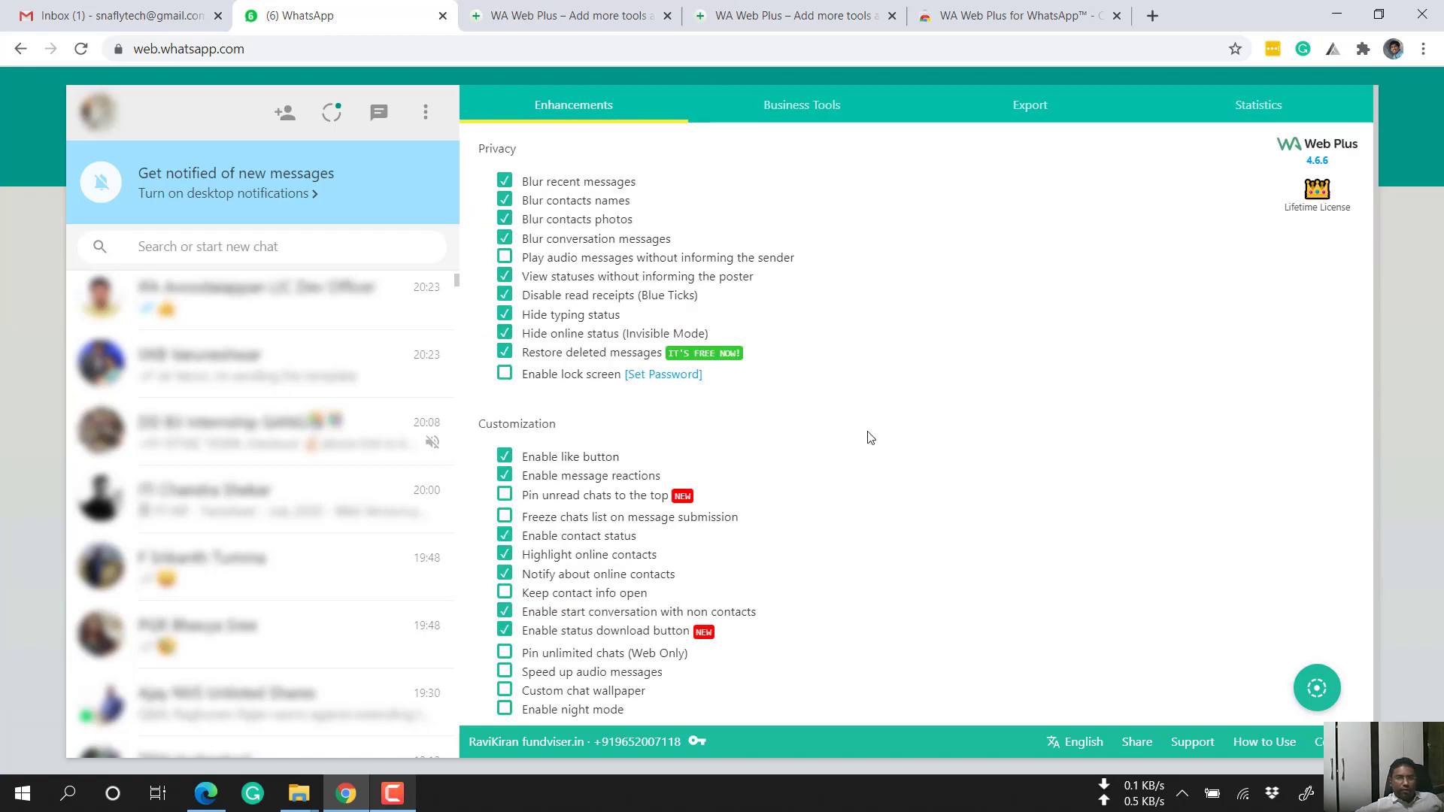
click(790, 15)
scroll(911, 605, down, 15)
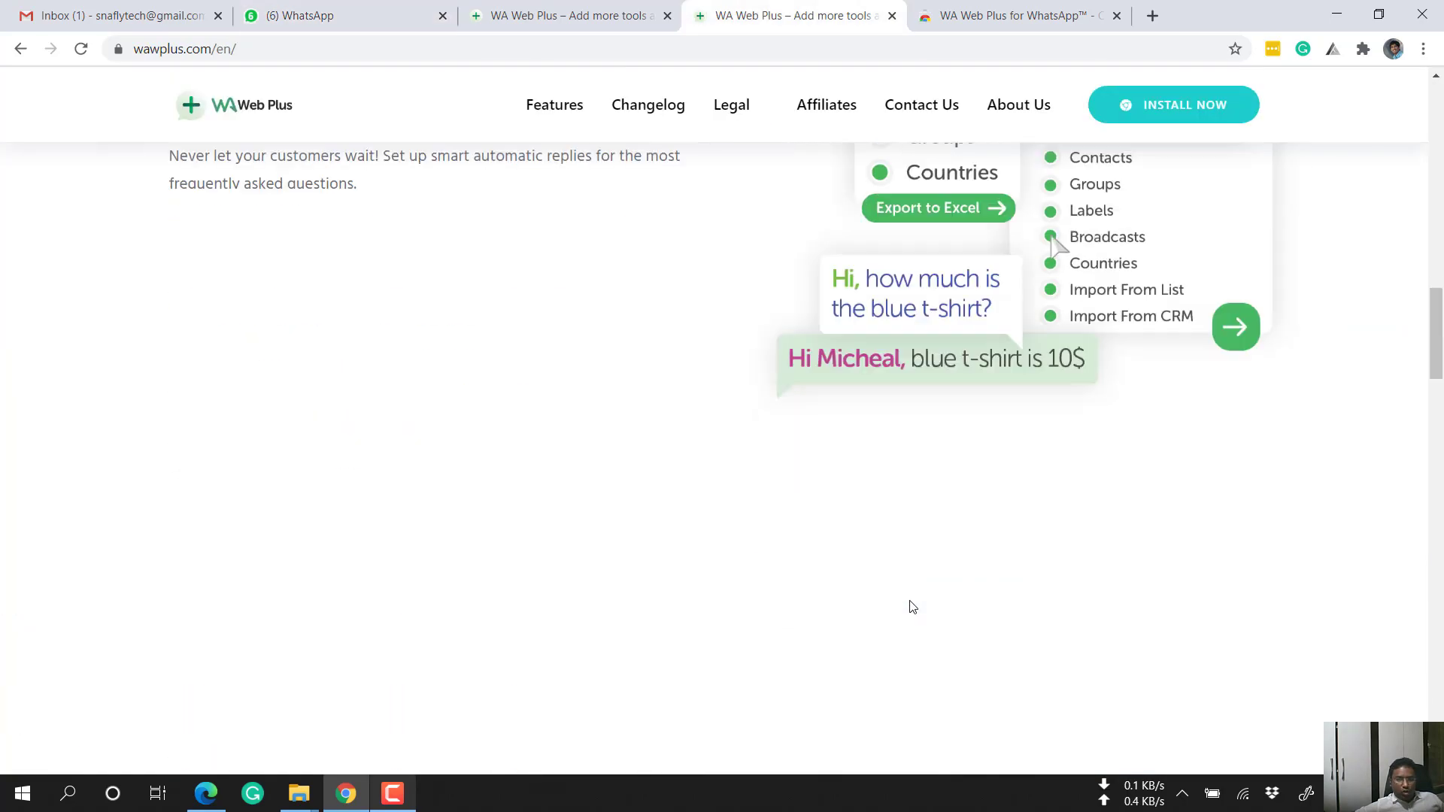
scroll(912, 615, down, 10)
scroll(912, 615, up, 10)
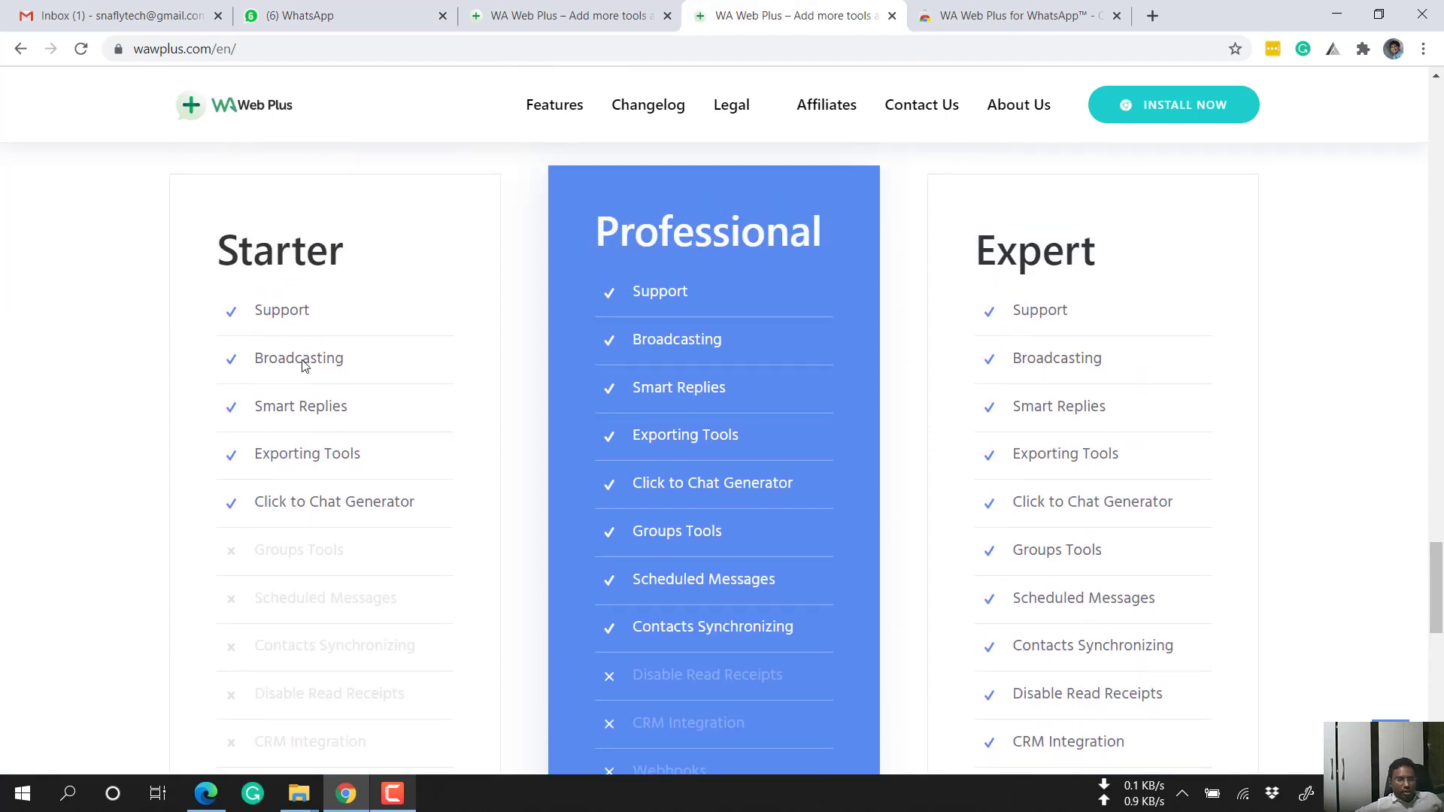
scroll(329, 331, down, 1)
scroll(336, 413, down, 1)
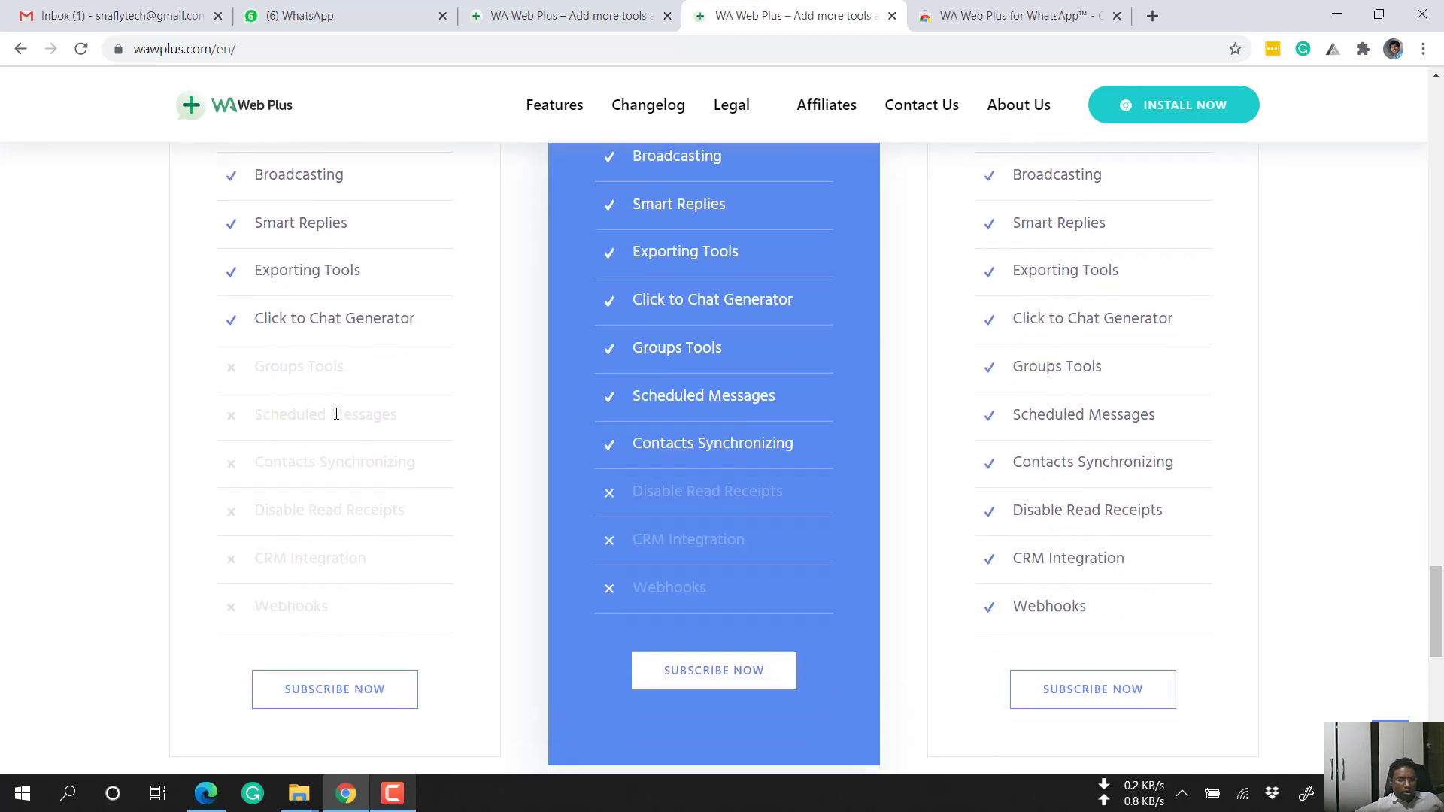
scroll(336, 414, up, 2)
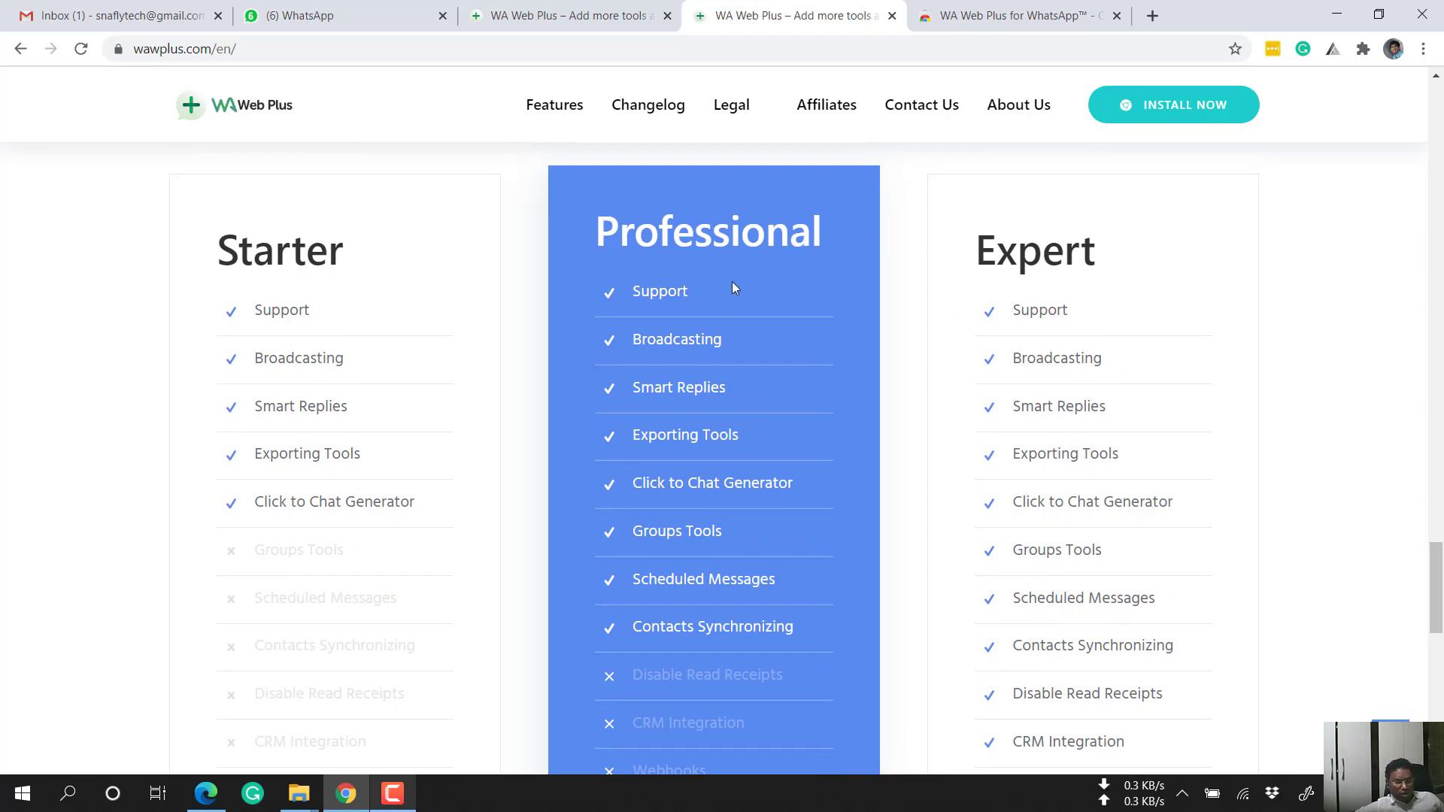
scroll(781, 426, down, 1)
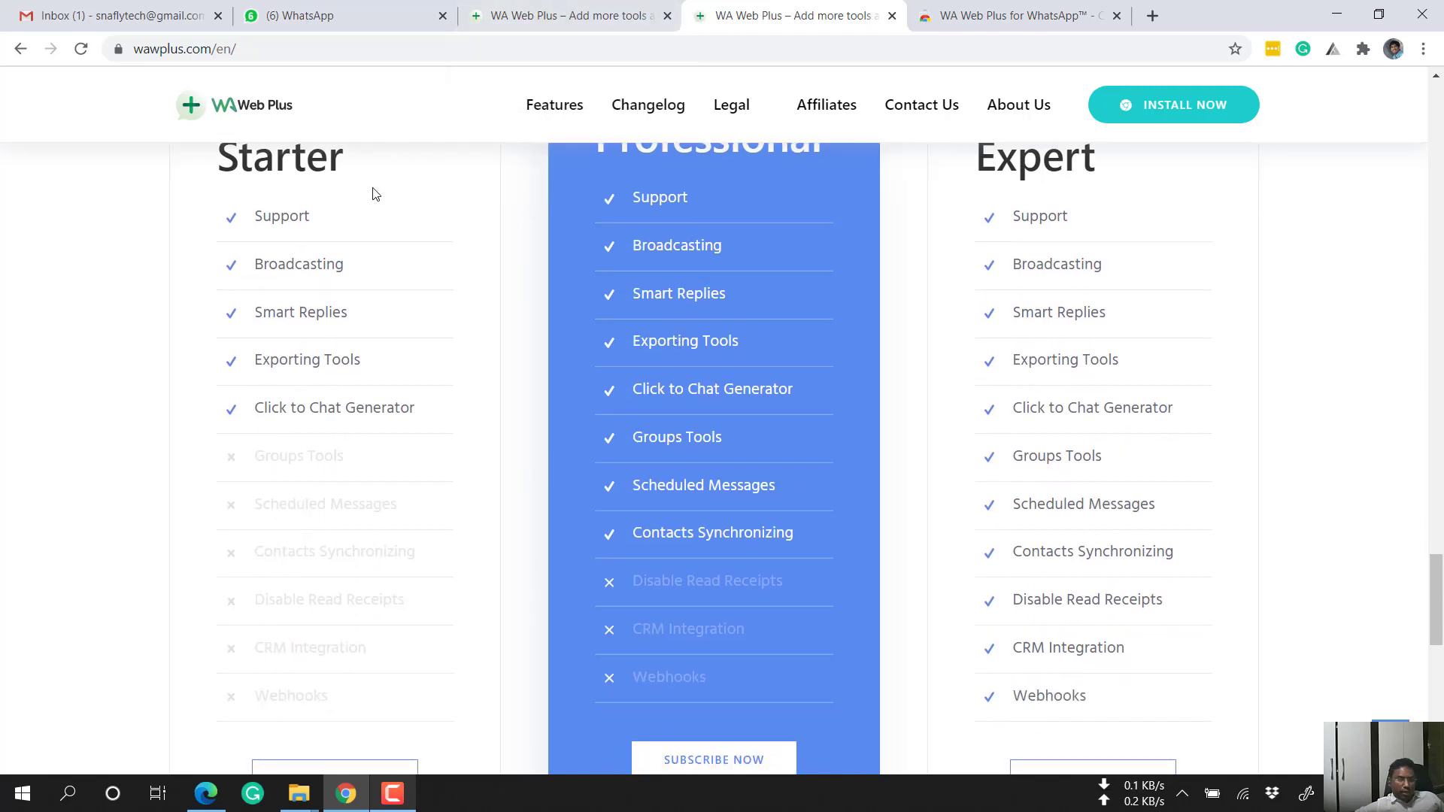
scroll(368, 325, up, 1)
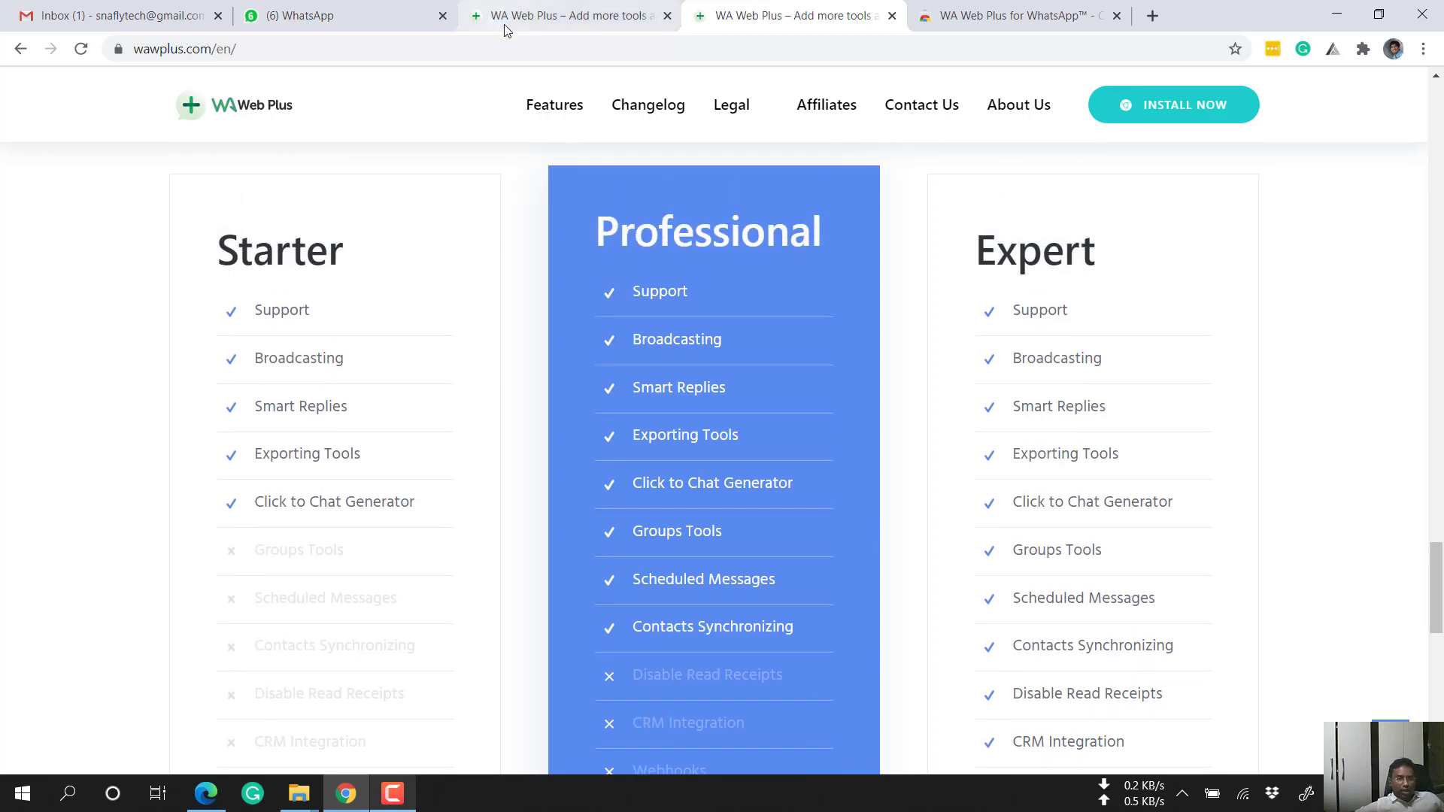
scroll(940, 444, down, 1)
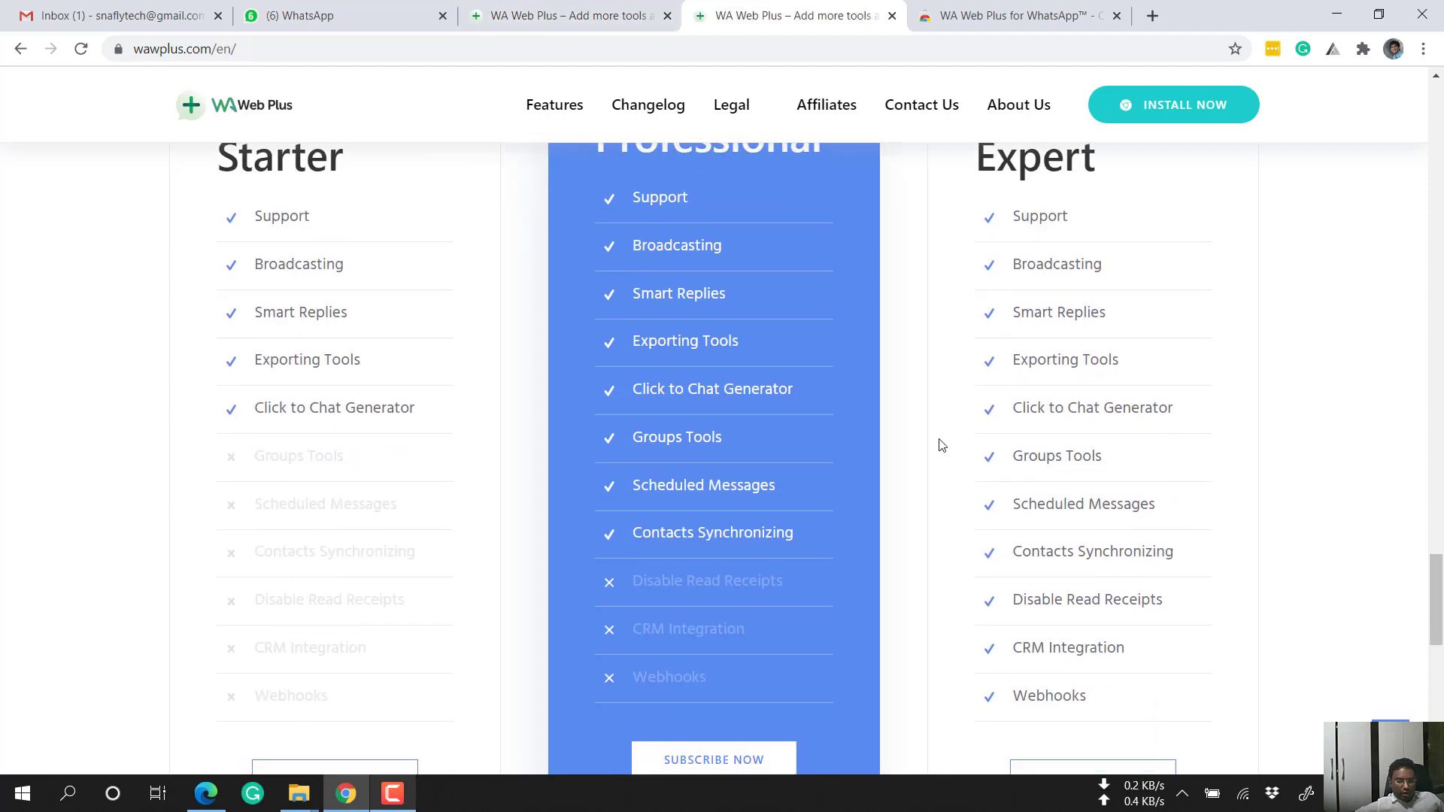
scroll(940, 444, up, 2)
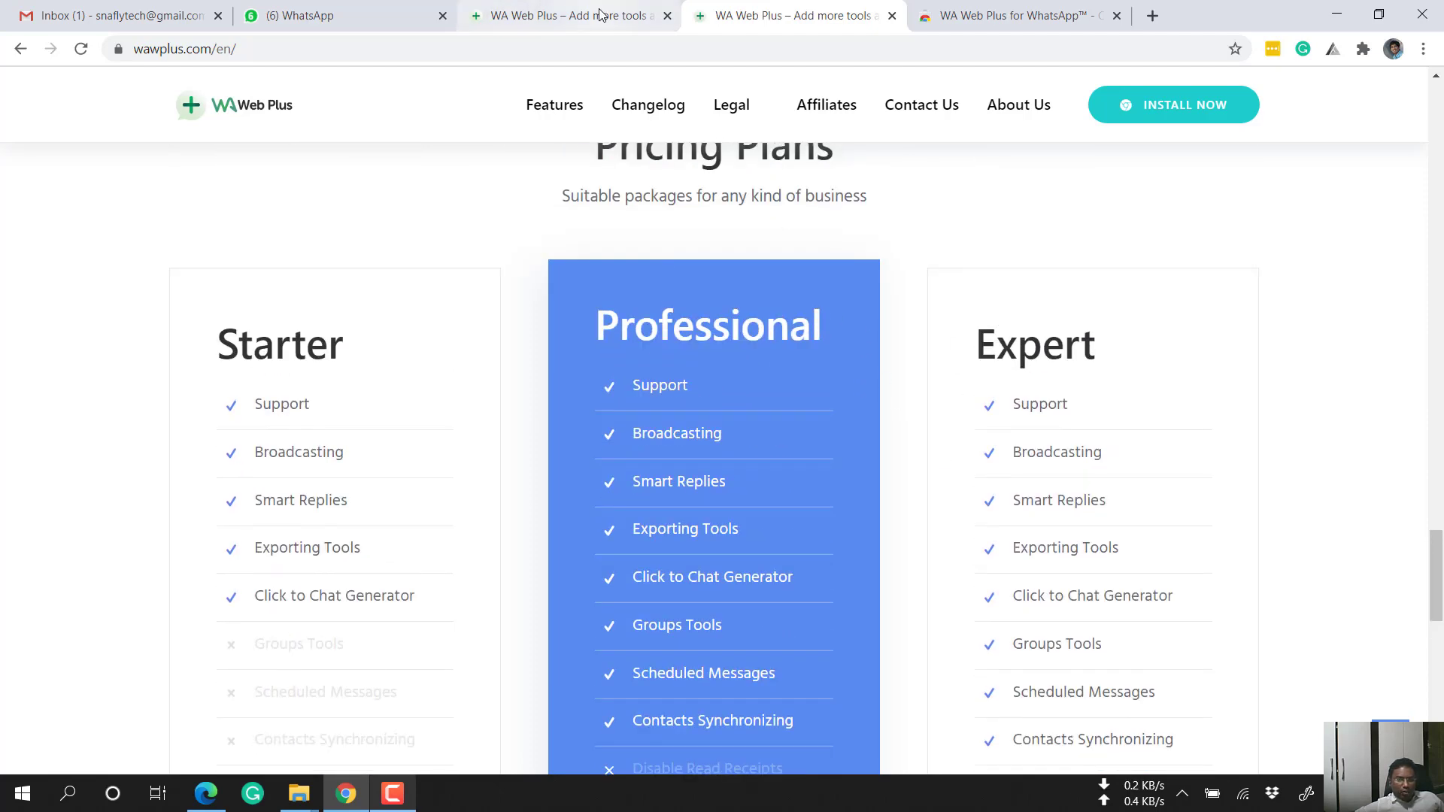
Check the Pricing Plans section on the other open website page and return to the Enhancements settings in WhatsApp Web
click(600, 13)
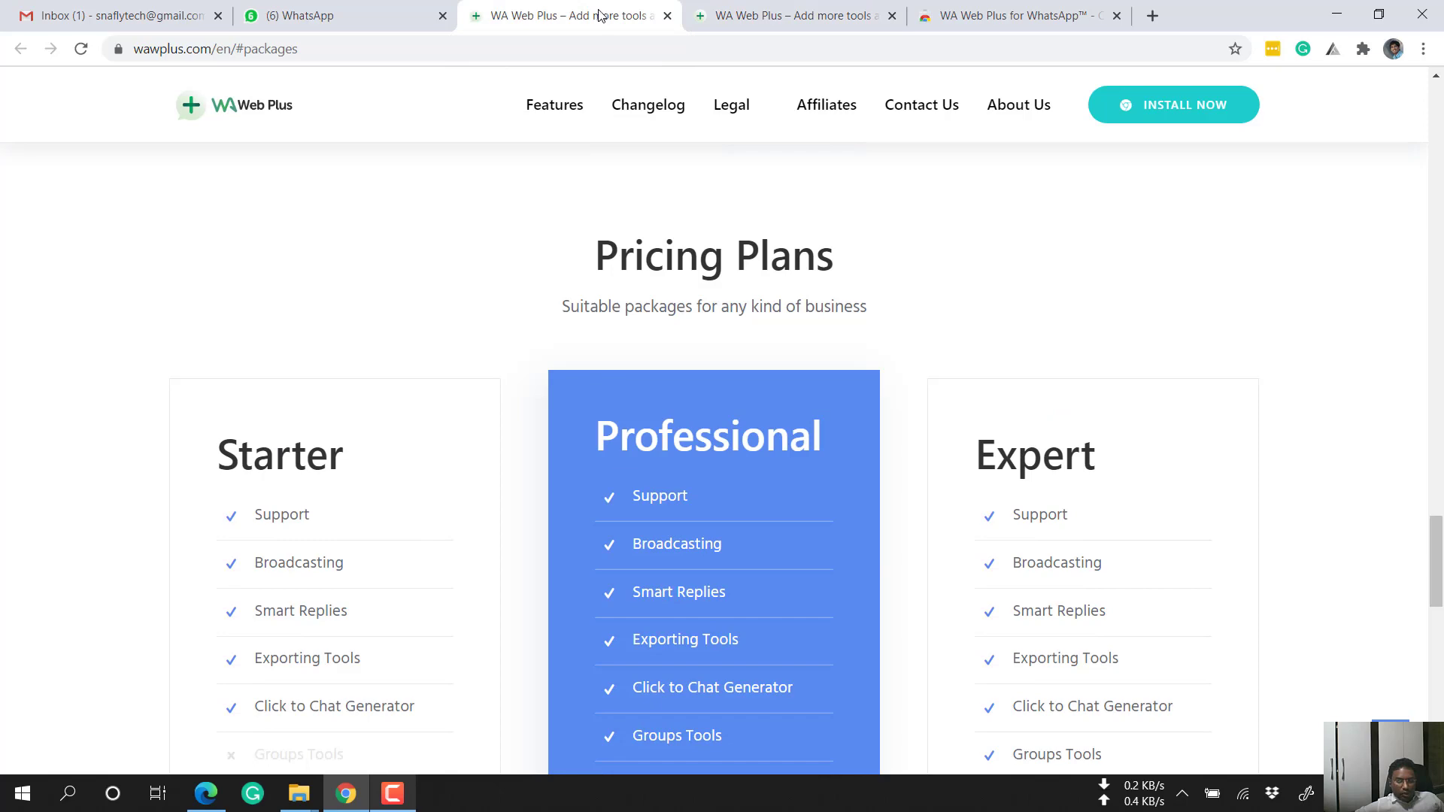
scroll(483, 391, up, 3)
scroll(483, 394, down, 3)
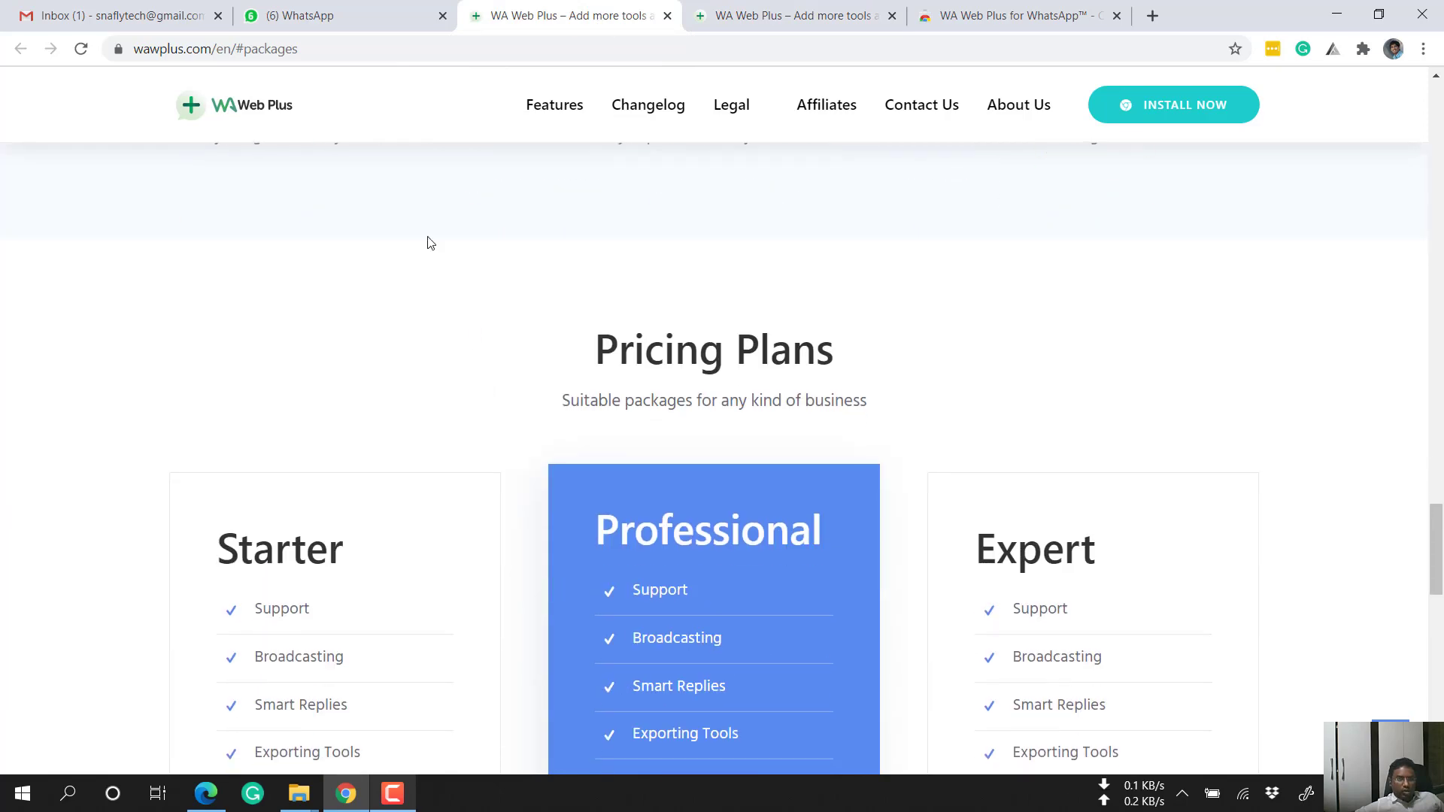
click(385, 14)
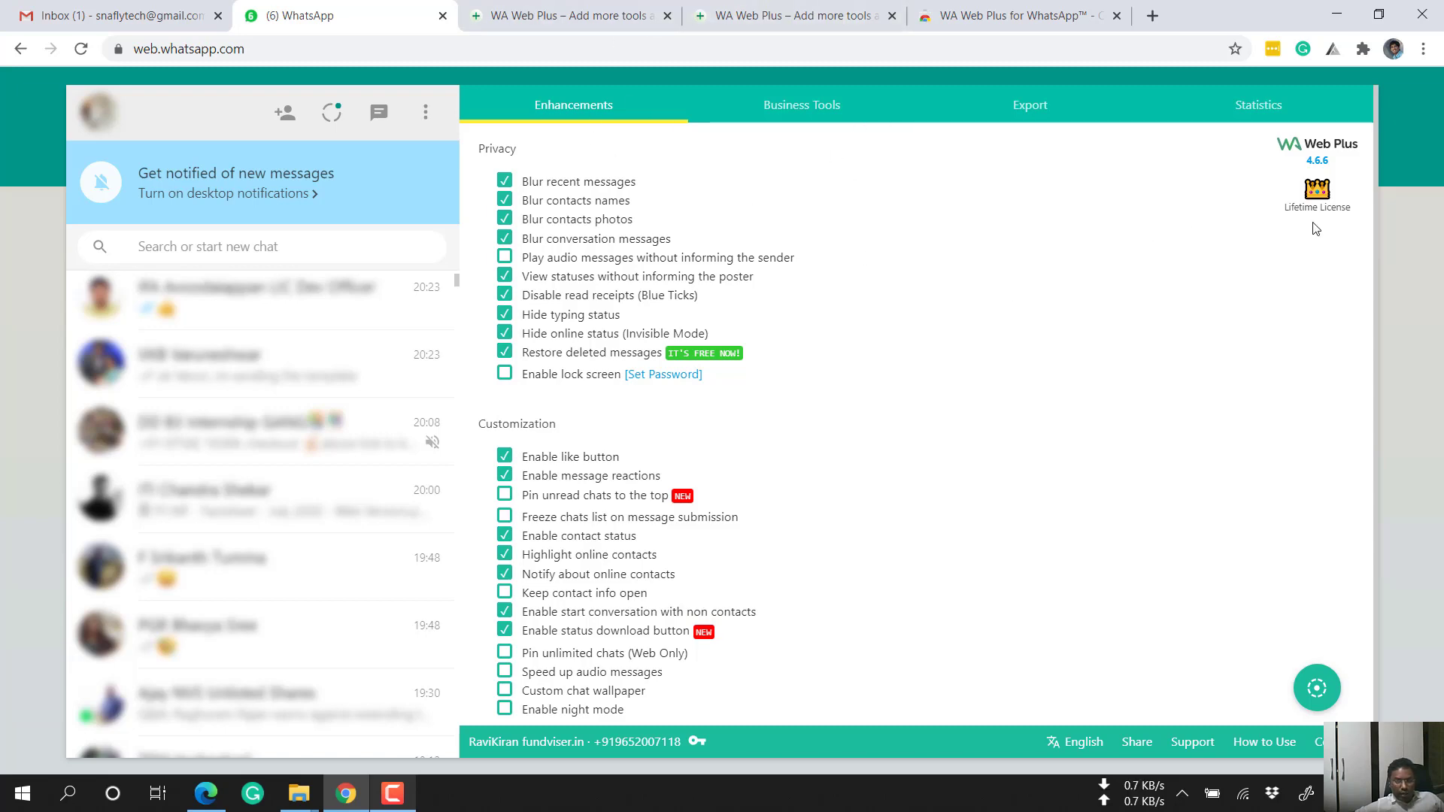
Reopen the website's plan comparison and highlight Disable Read Receipts, CRM Integration and Webhooks in the Professional plan
click(827, 15)
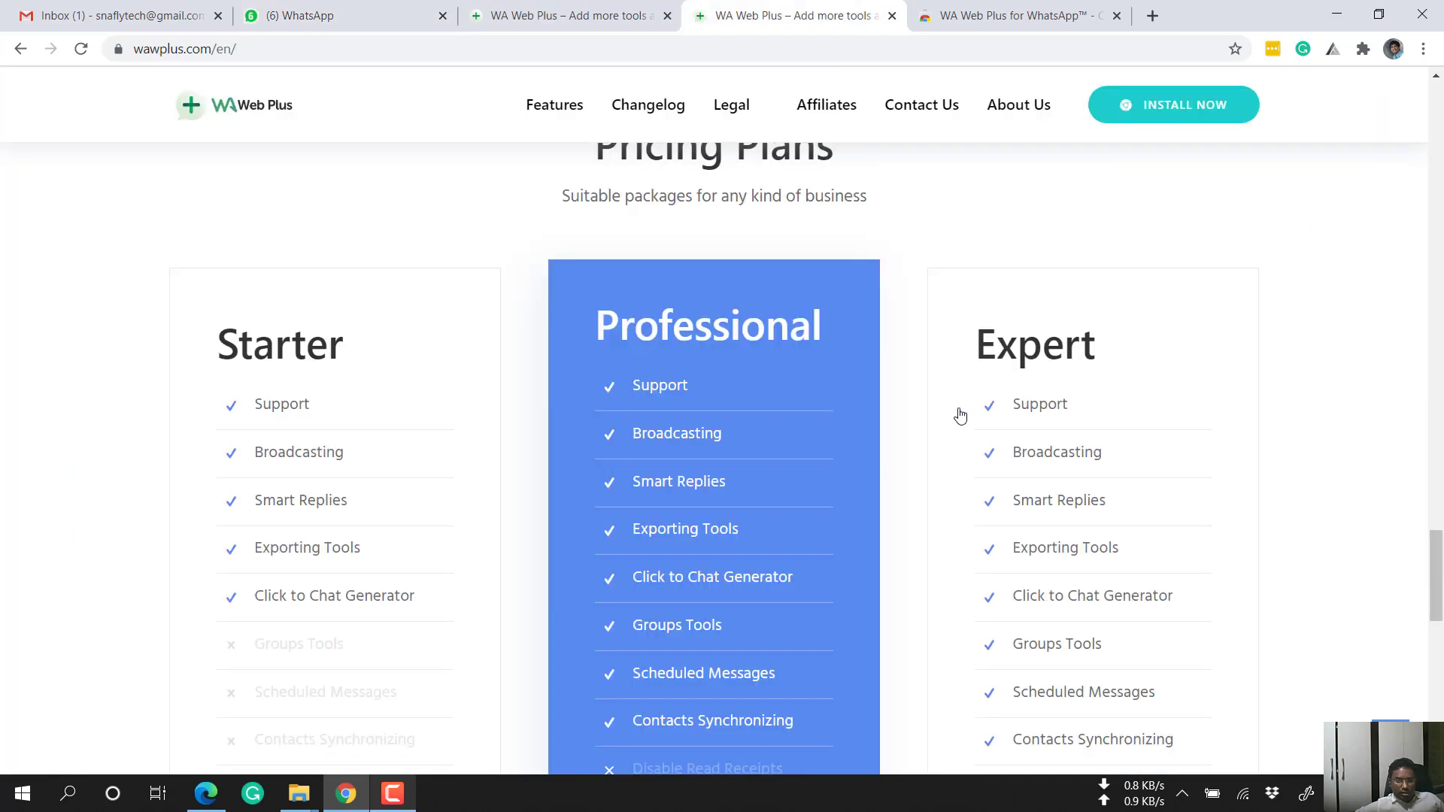
scroll(960, 416, down, 2)
scroll(991, 414, up, 1)
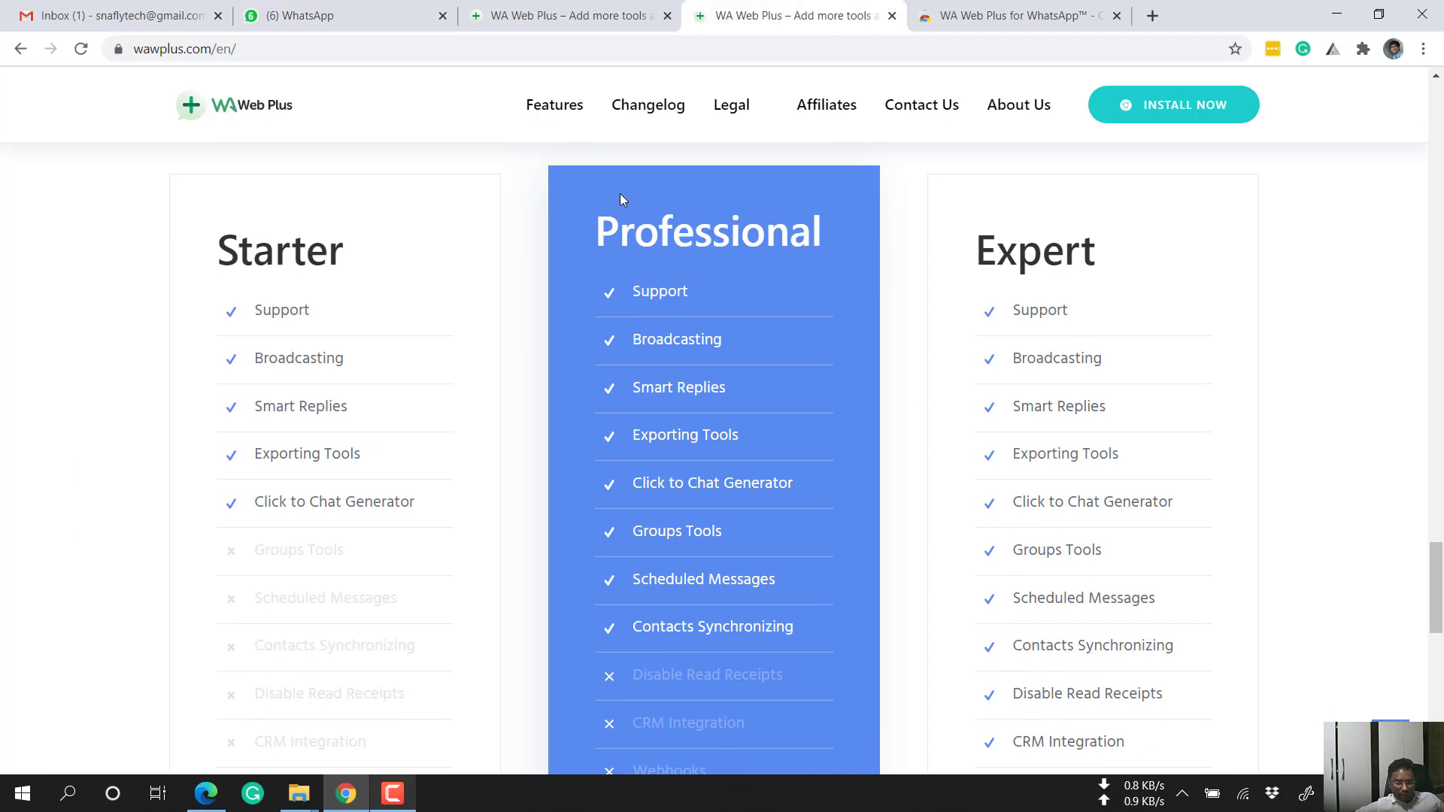
scroll(702, 730, down, 1)
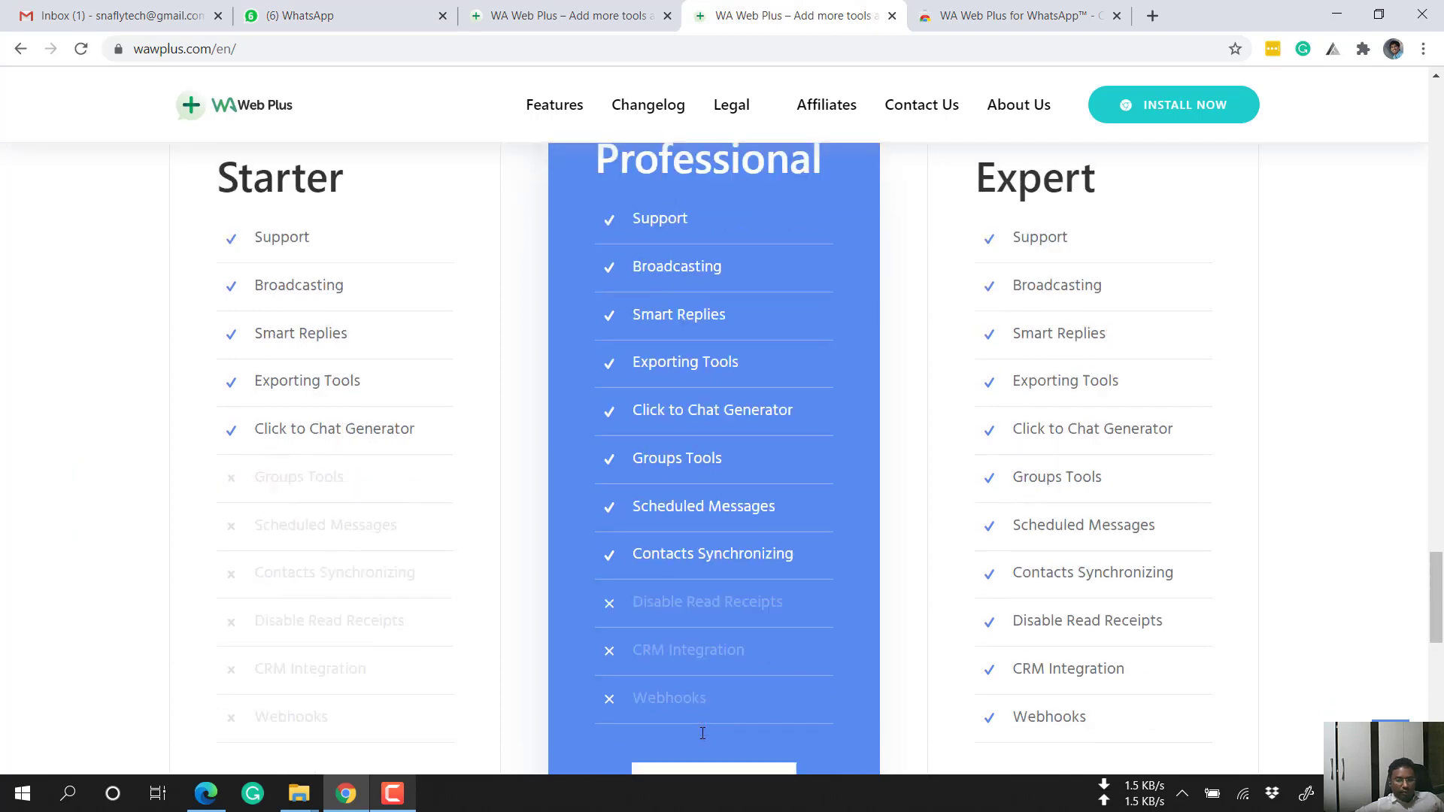
drag(644, 581, 784, 576)
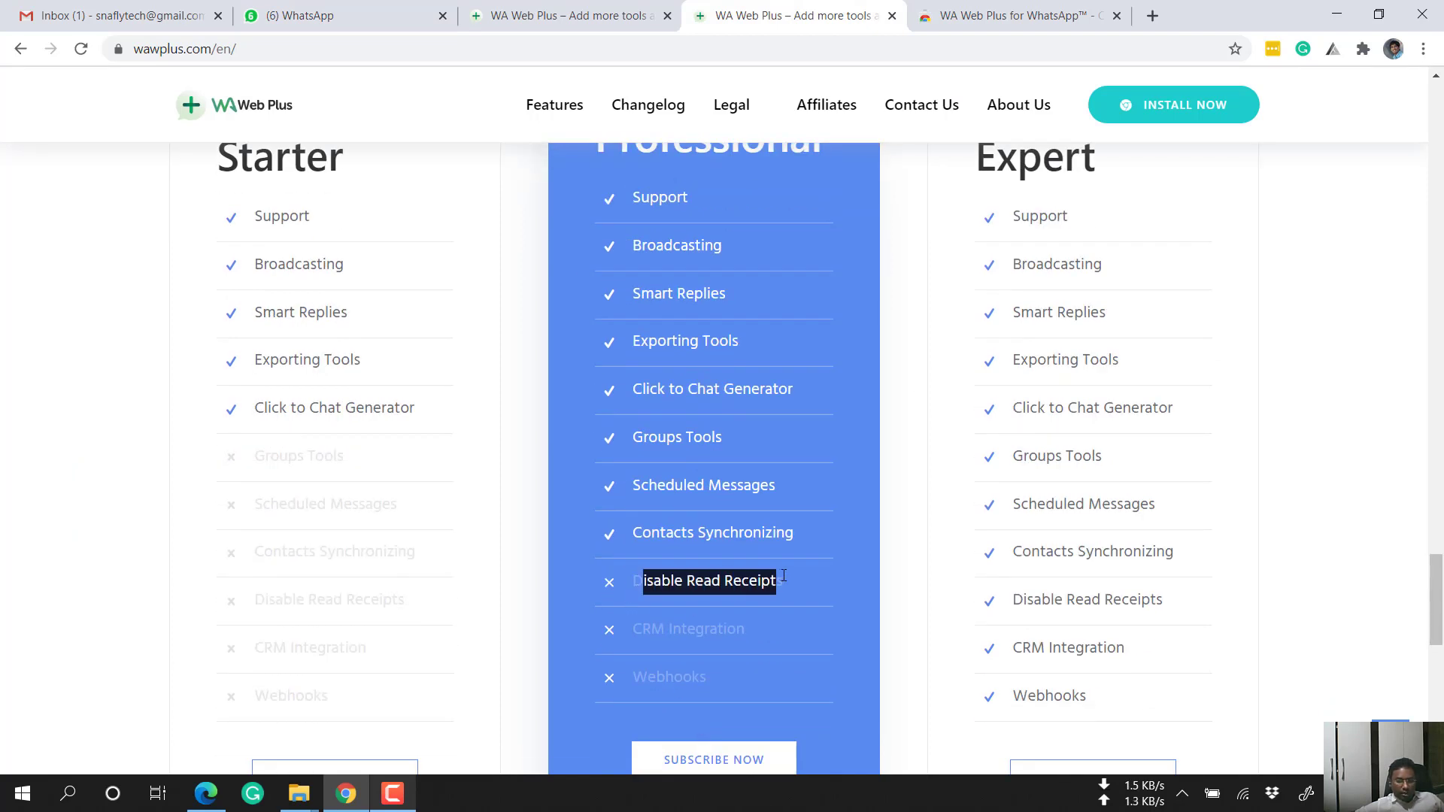
drag(632, 629, 744, 629)
drag(633, 677, 748, 675)
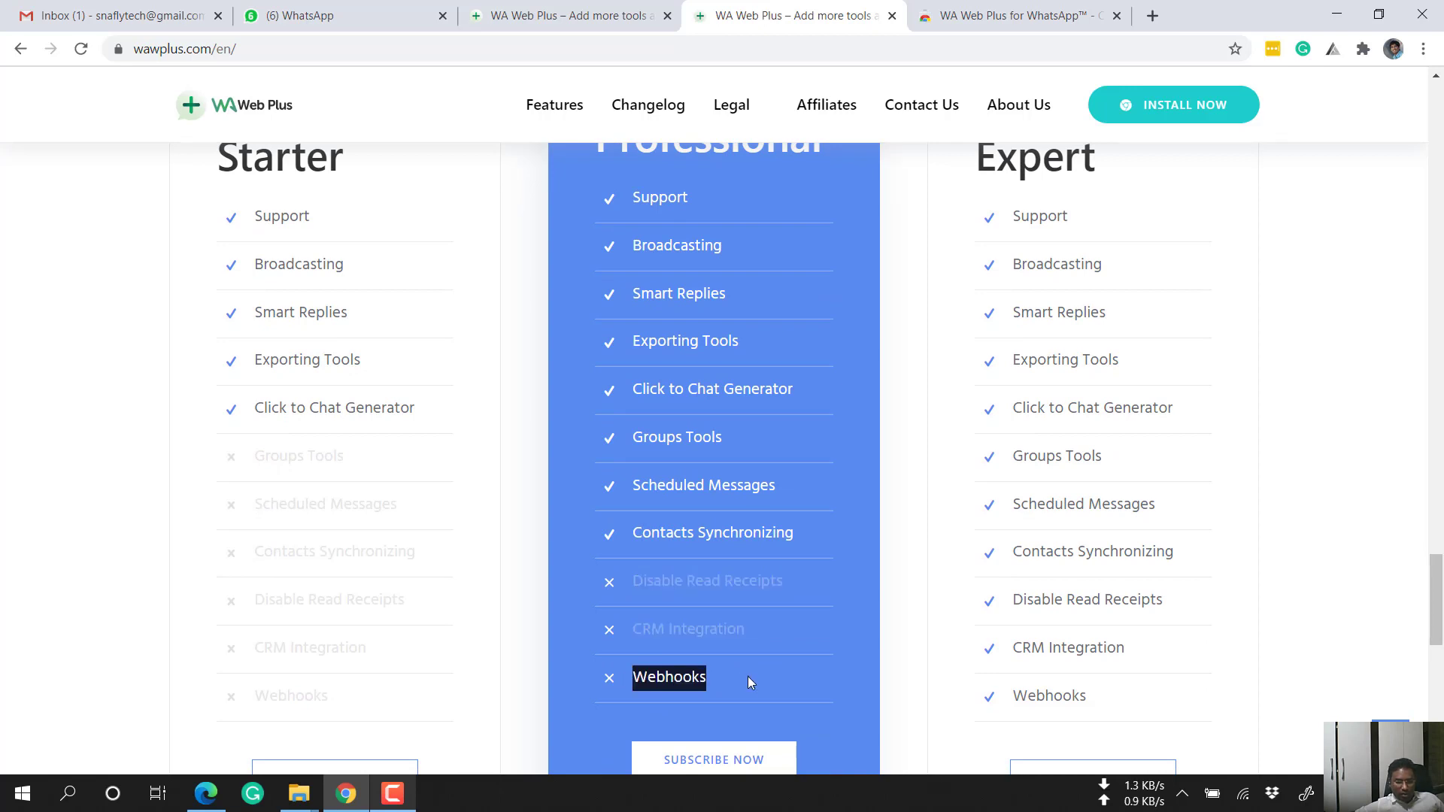
Go over the Professional plan's excluded features again, highlighting each one, and review the plan comparison from its heading
click(681, 581)
drag(643, 580, 779, 581)
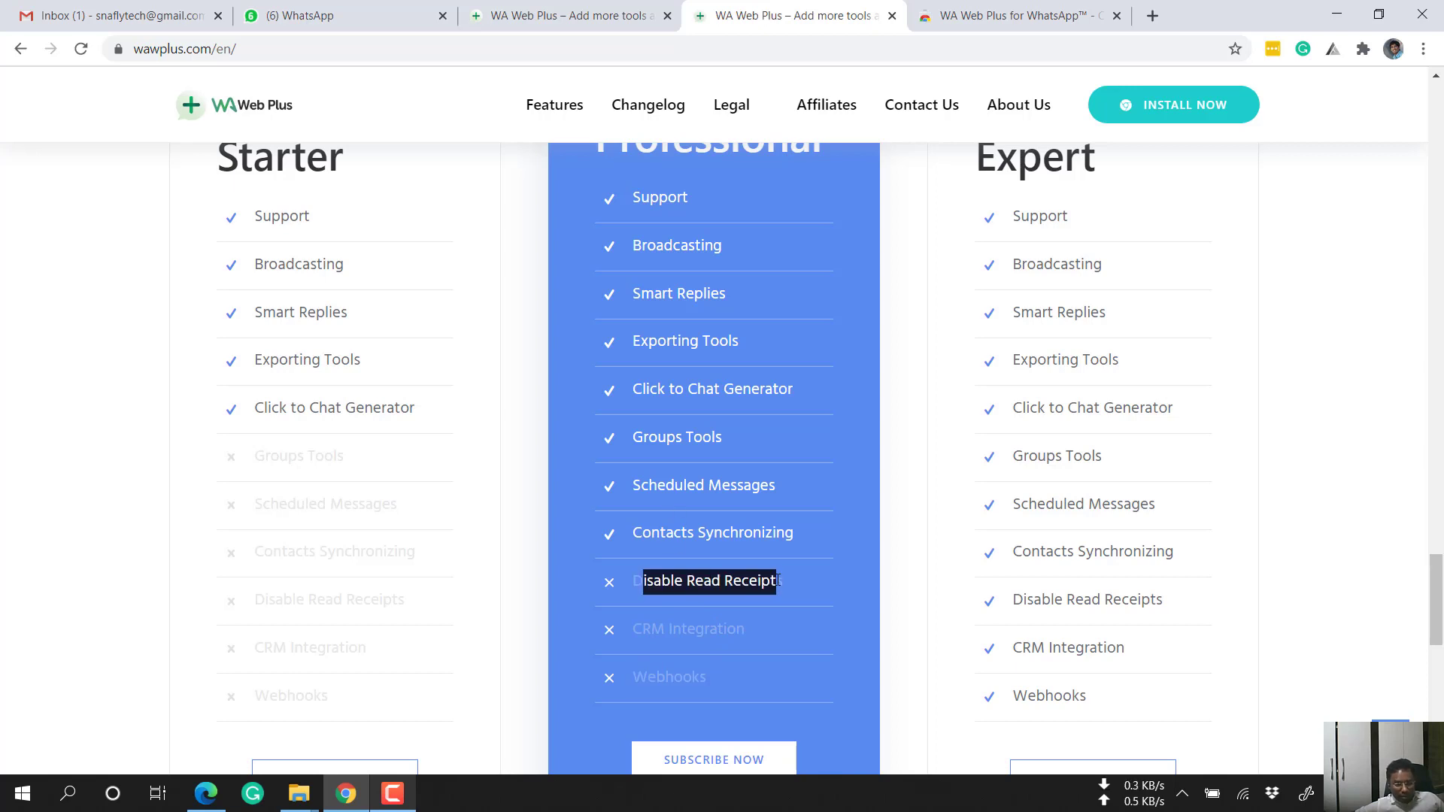
drag(634, 629, 794, 629)
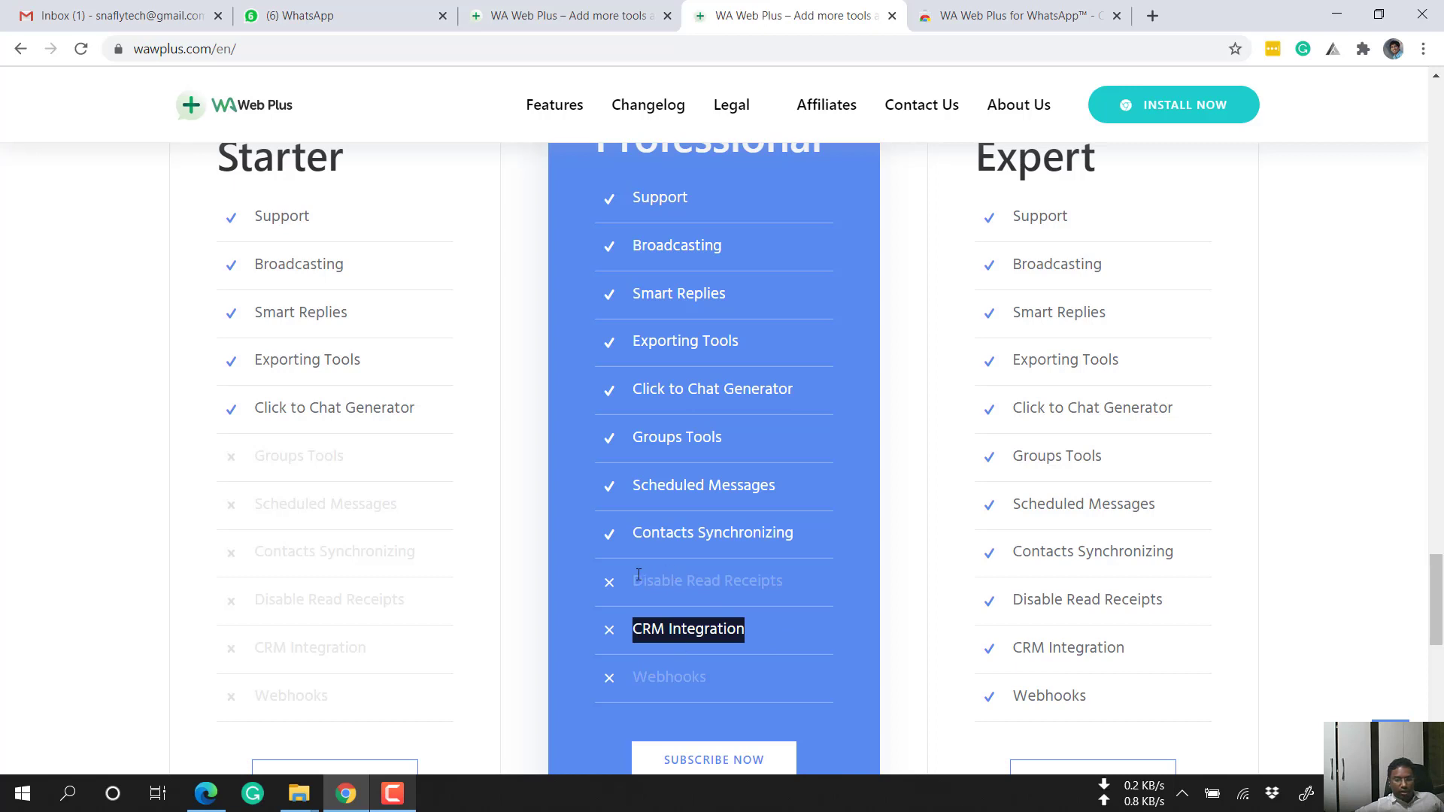
drag(635, 581, 787, 581)
click(633, 668)
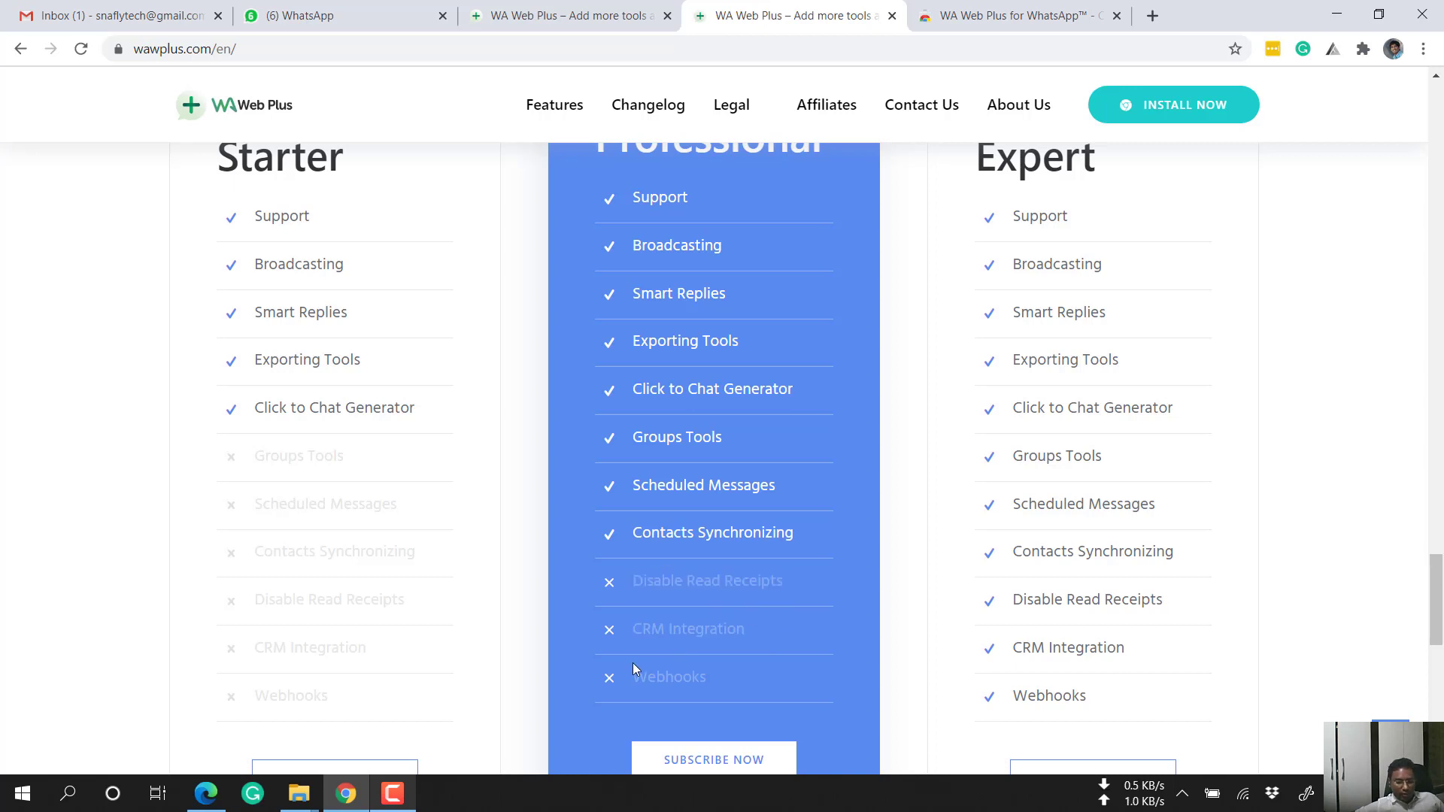
drag(634, 677, 702, 680)
drag(638, 630, 746, 641)
scroll(746, 641, up, 5)
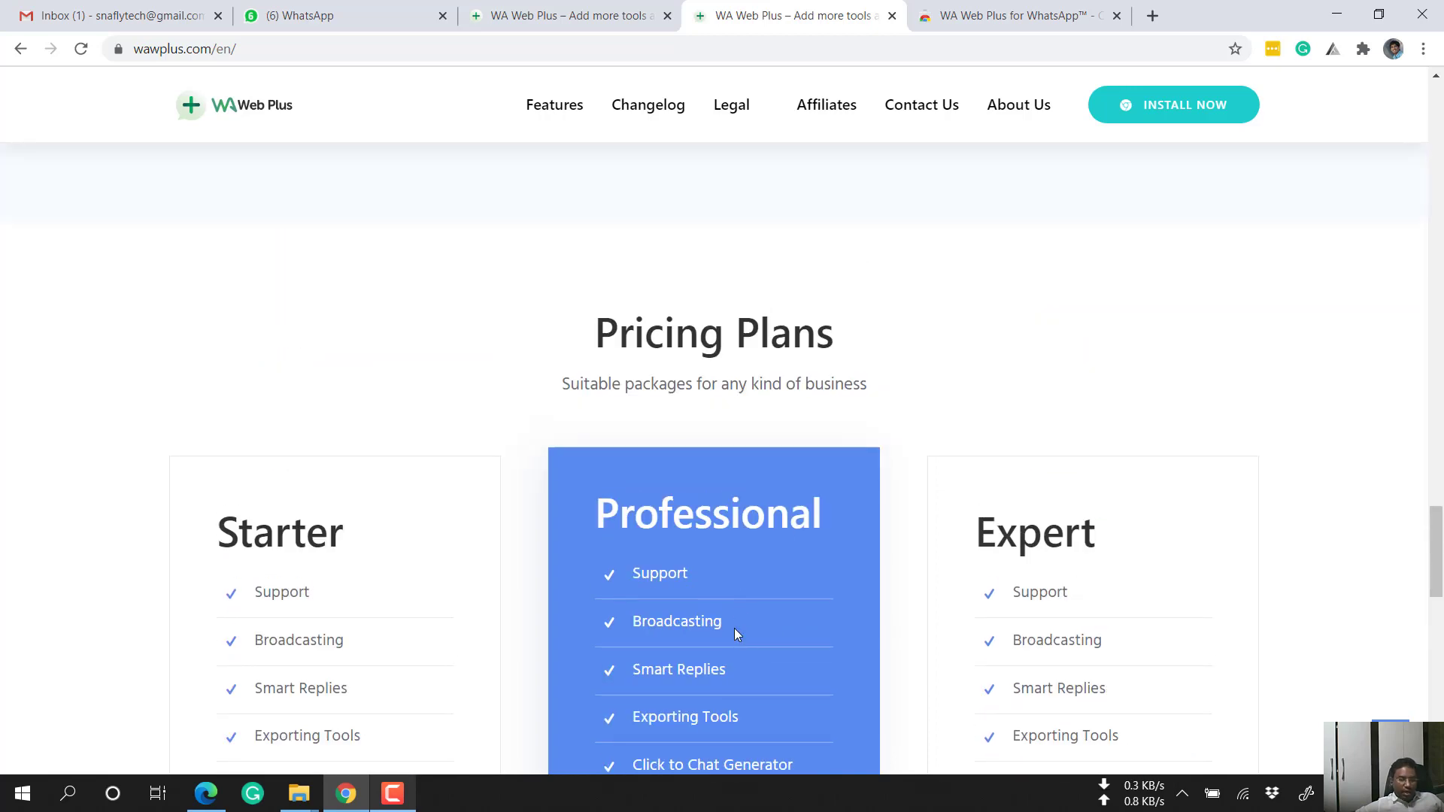
scroll(734, 629, down, 4)
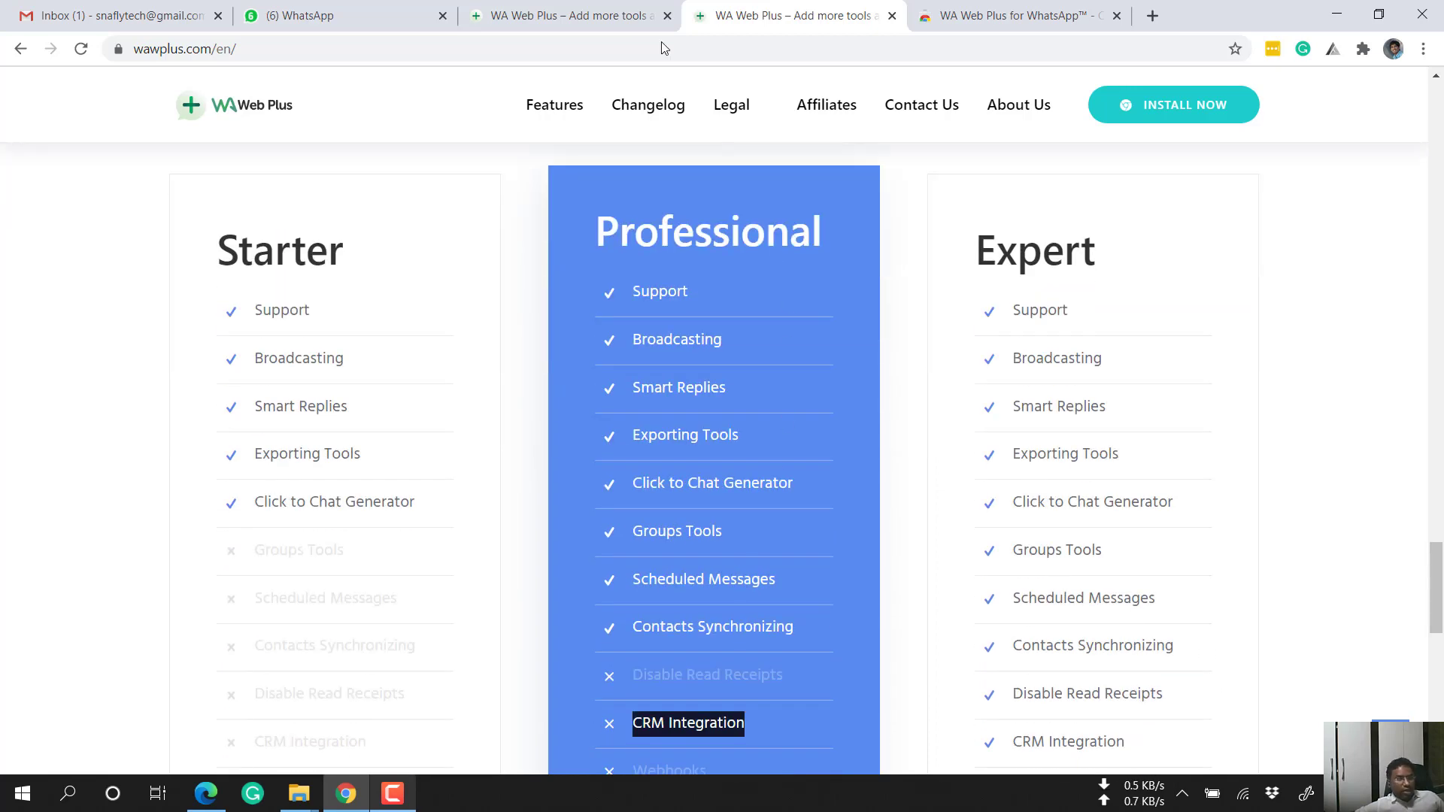
Return to WhatsApp Web to view the WA Web Plus license type beside the Enhancements settings
click(386, 9)
click(531, 6)
click(432, 9)
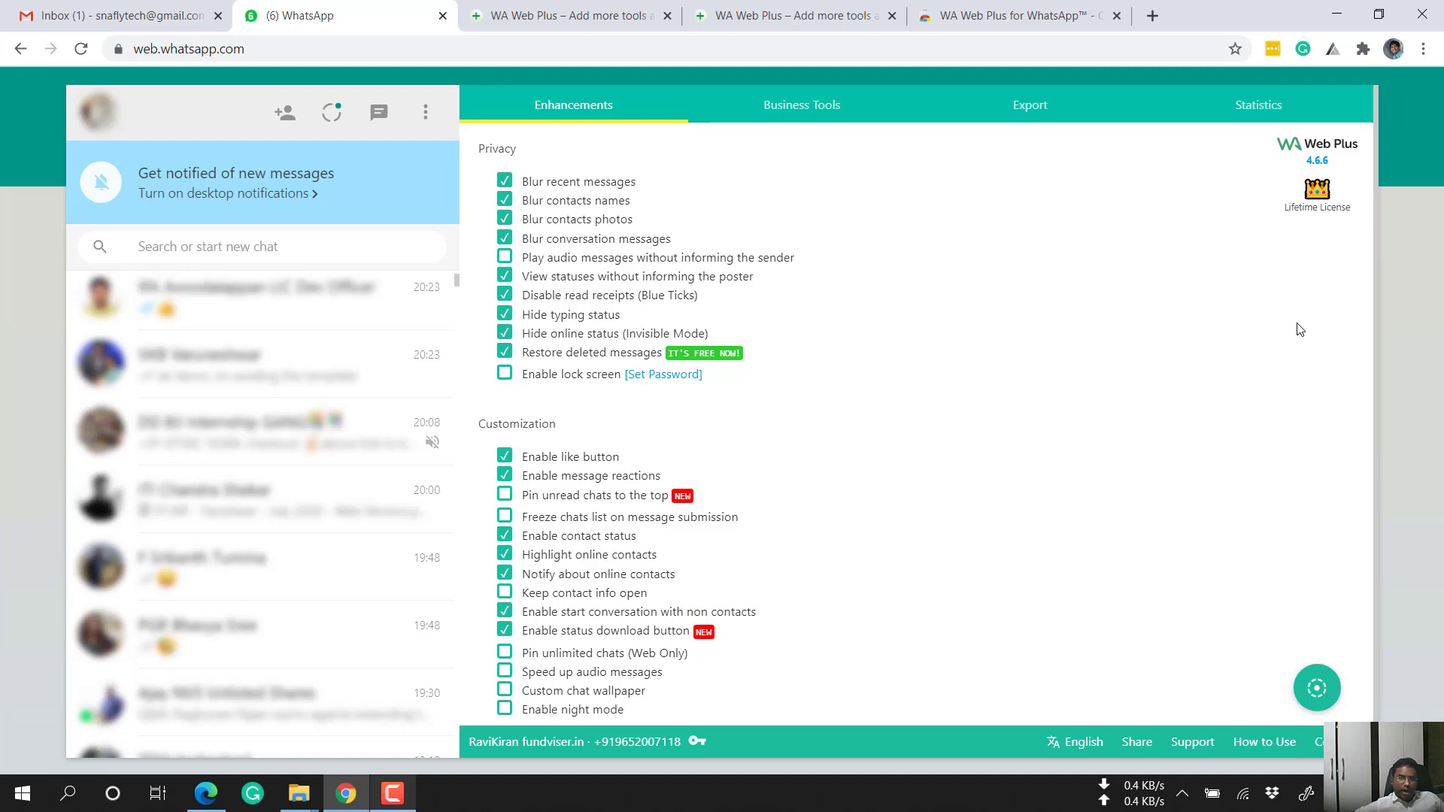
View the WA Web Plus for WhatsApp listing in the Chrome Web Store, highlighting its user count and checking its rating
click(1095, 9)
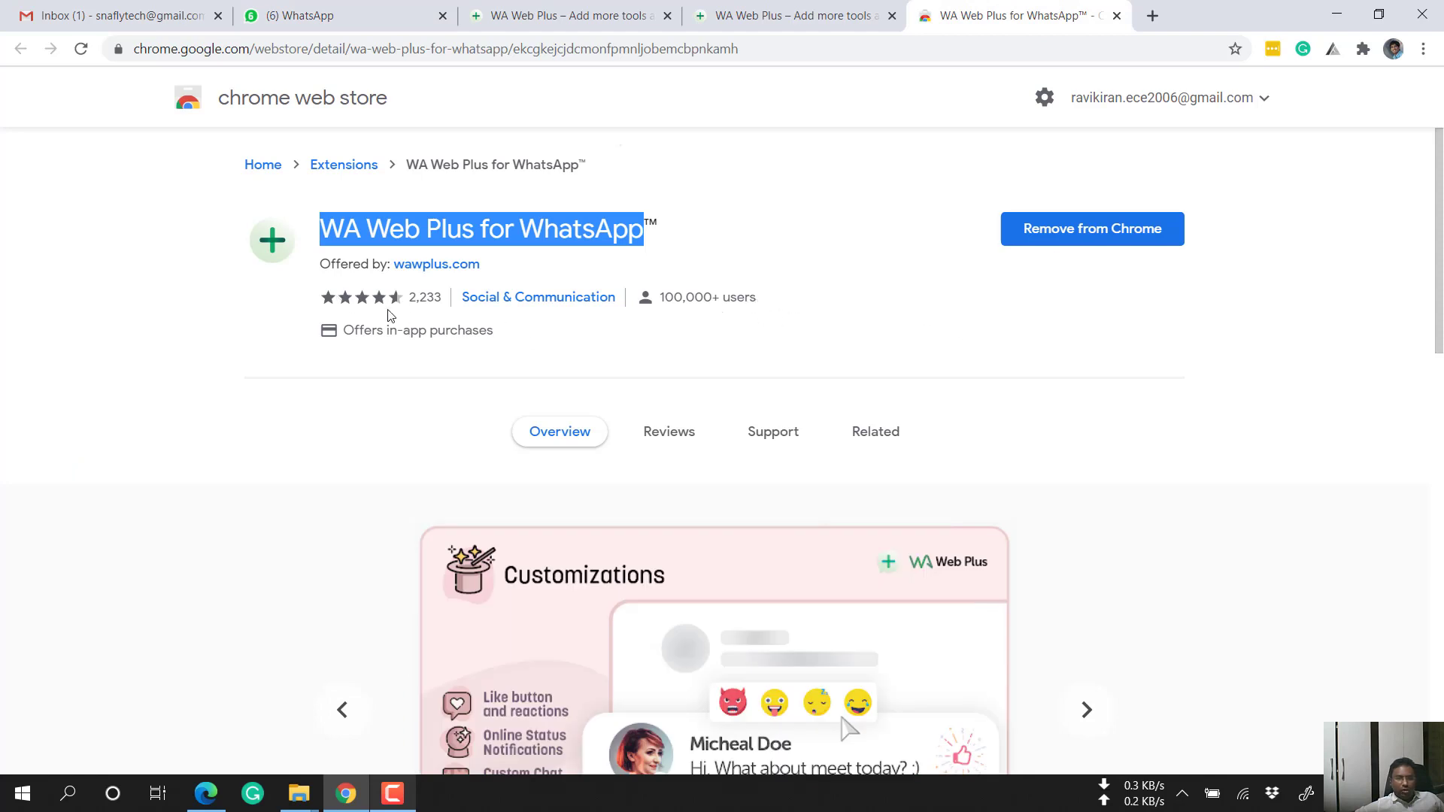
drag(660, 299, 752, 298)
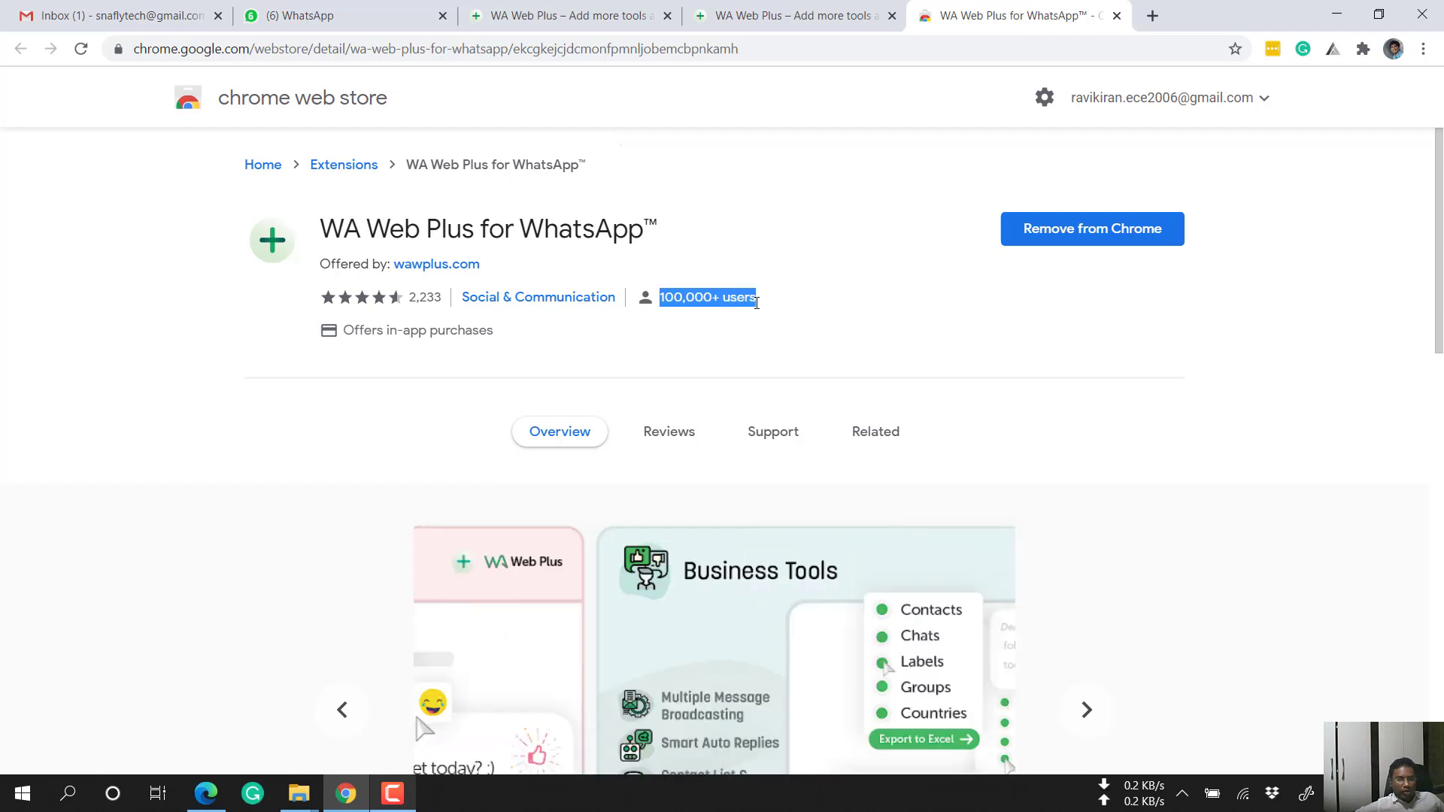
click(740, 327)
drag(334, 313, 382, 315)
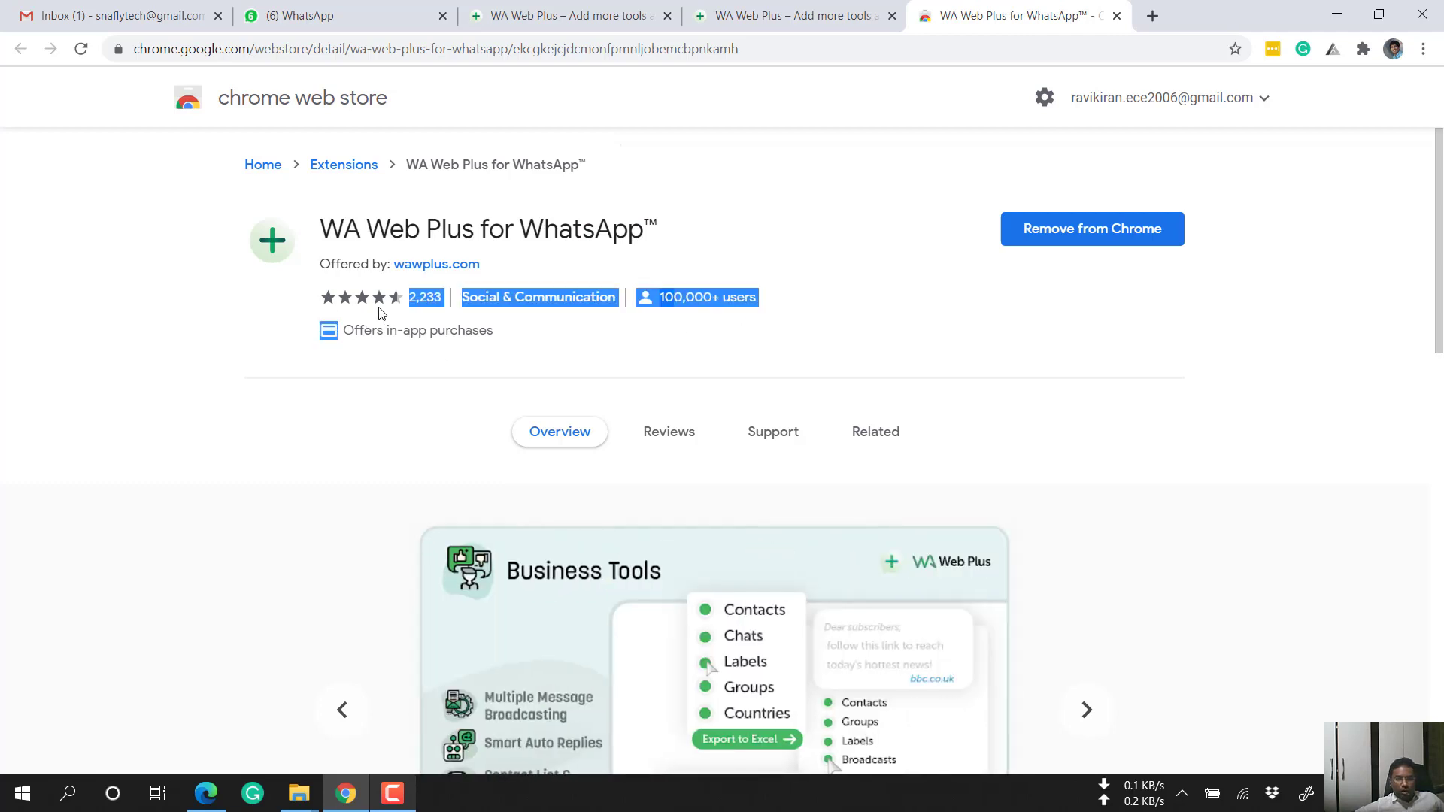
click(395, 304)
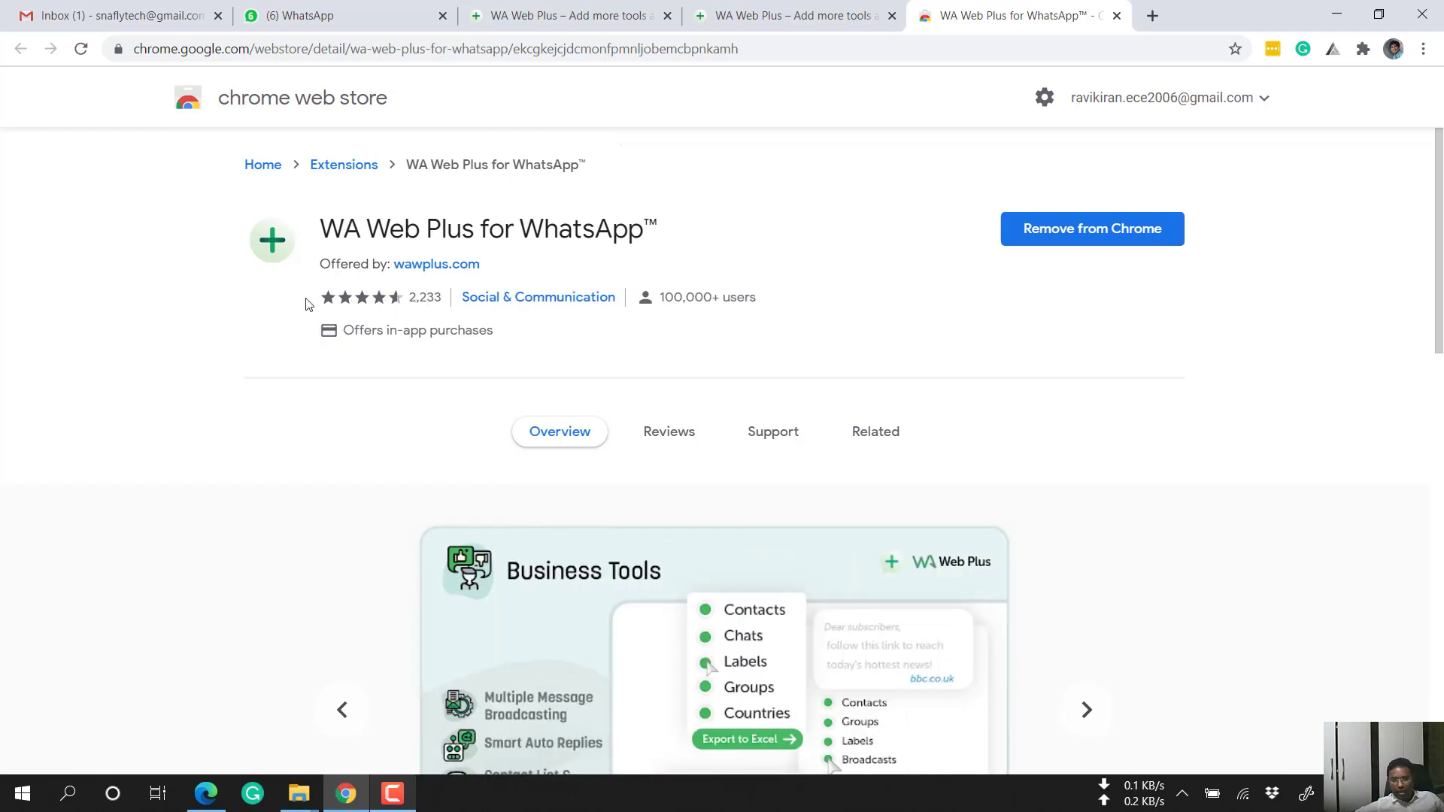
drag(411, 296, 380, 310)
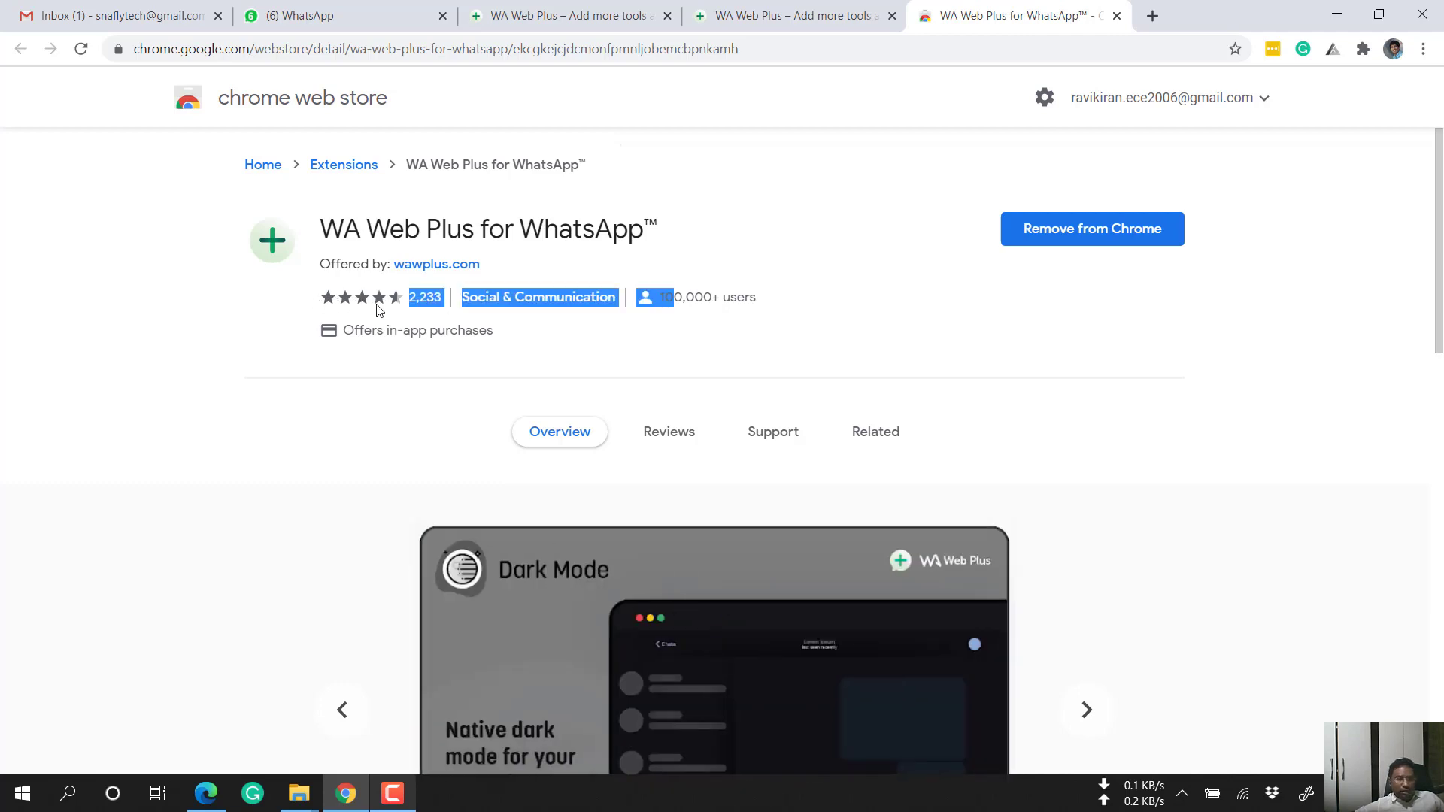
click(407, 303)
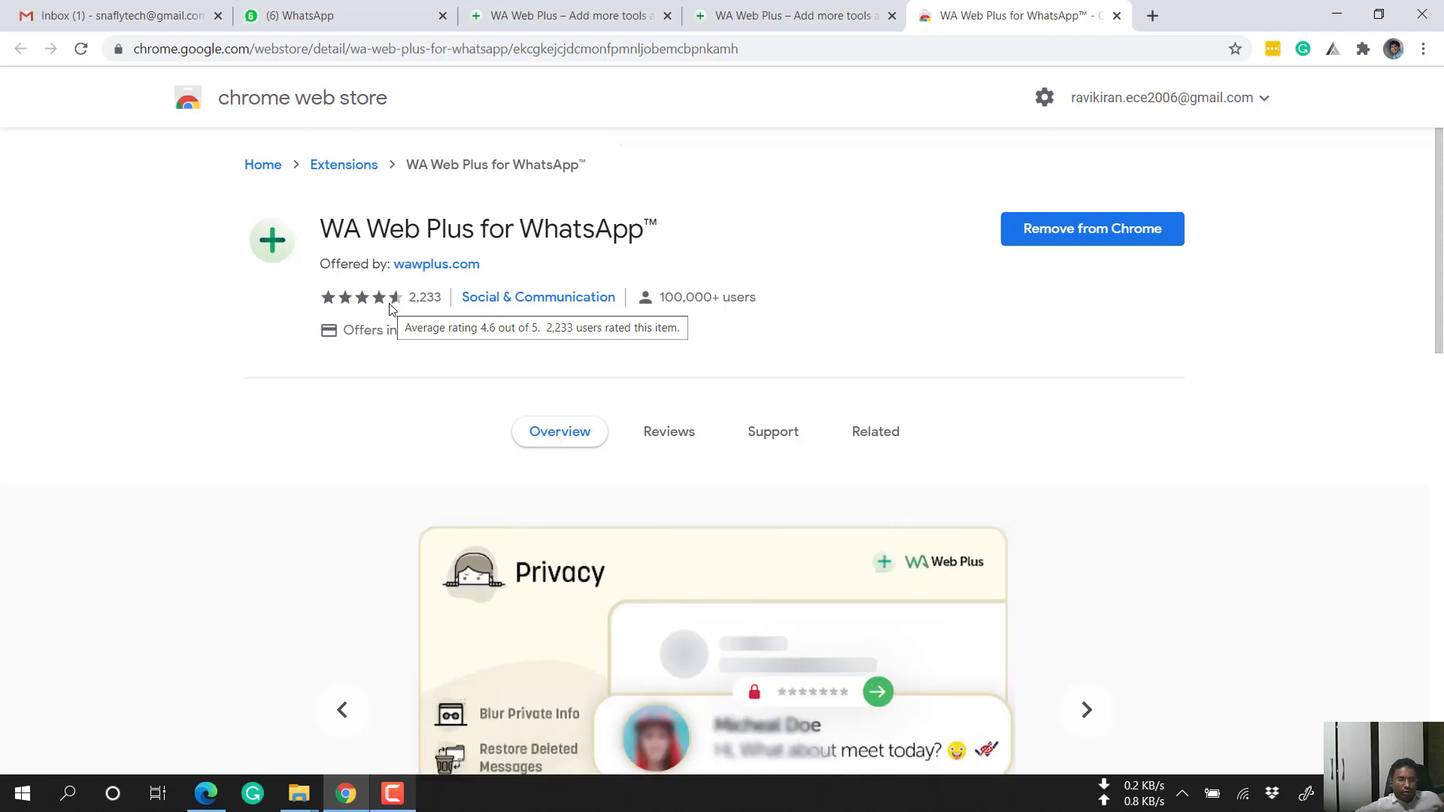
Revisit the Enhancements settings and the website's Pricing Plans, return to WhatsApp Web, and bring up the screen recorder window
click(381, 21)
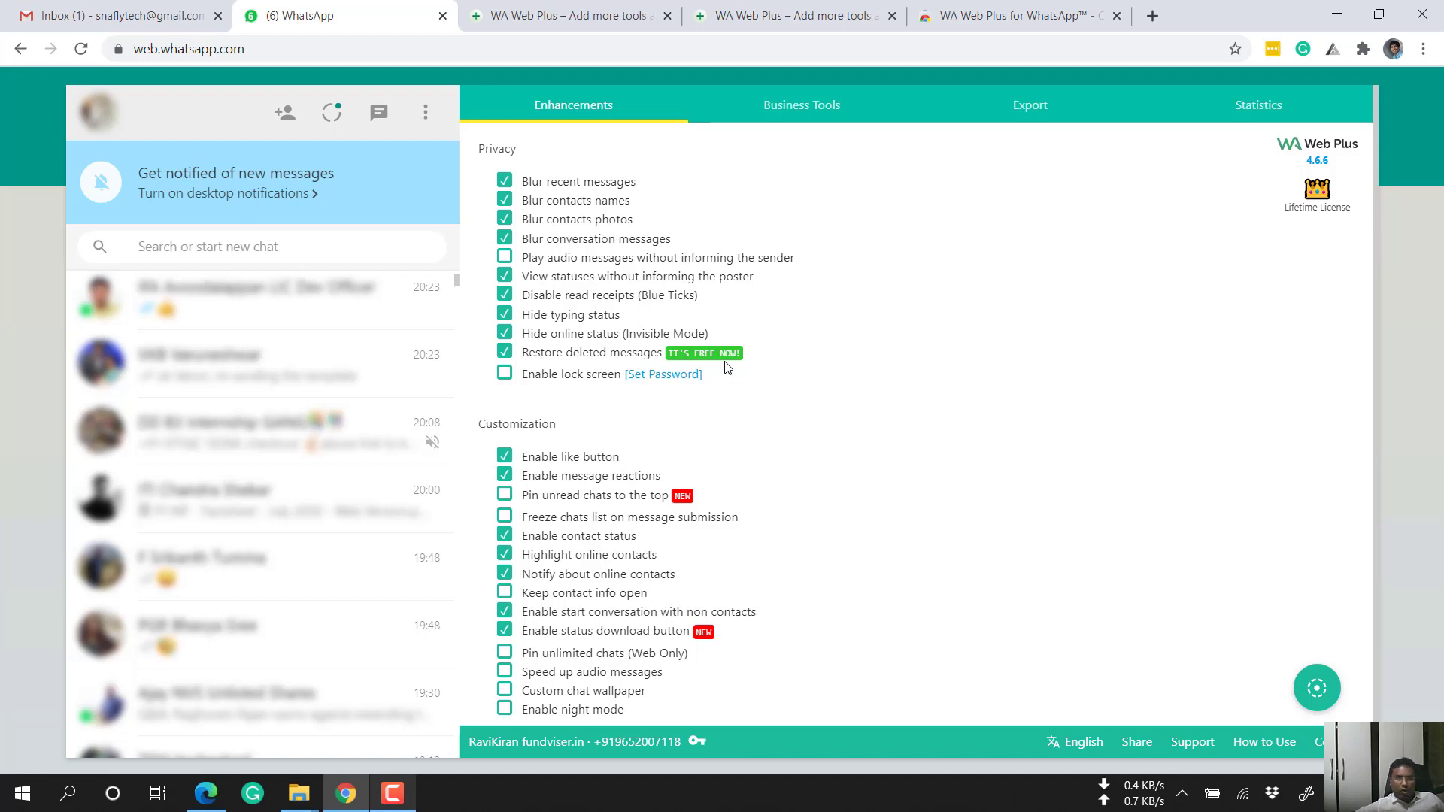
click(592, 11)
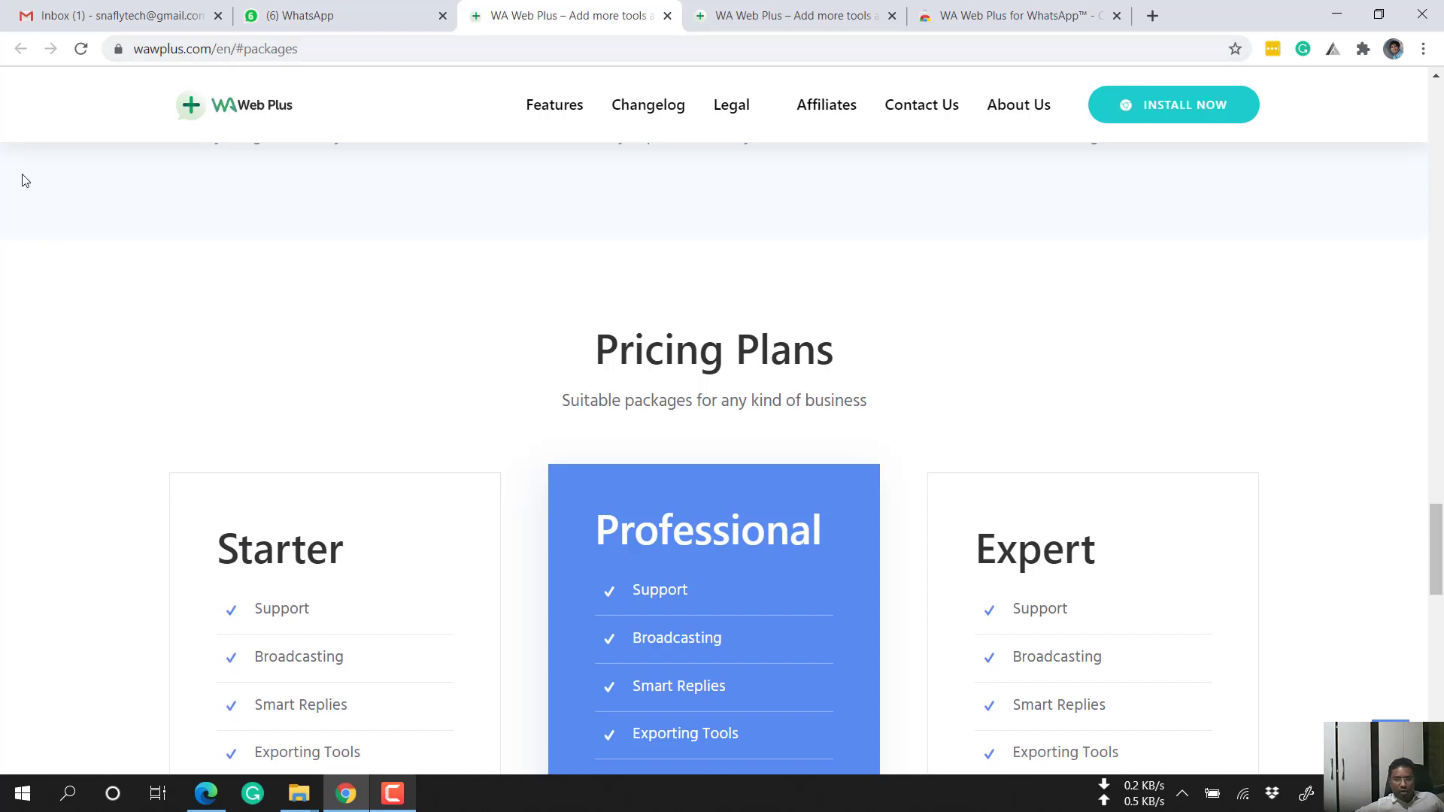
click(276, 6)
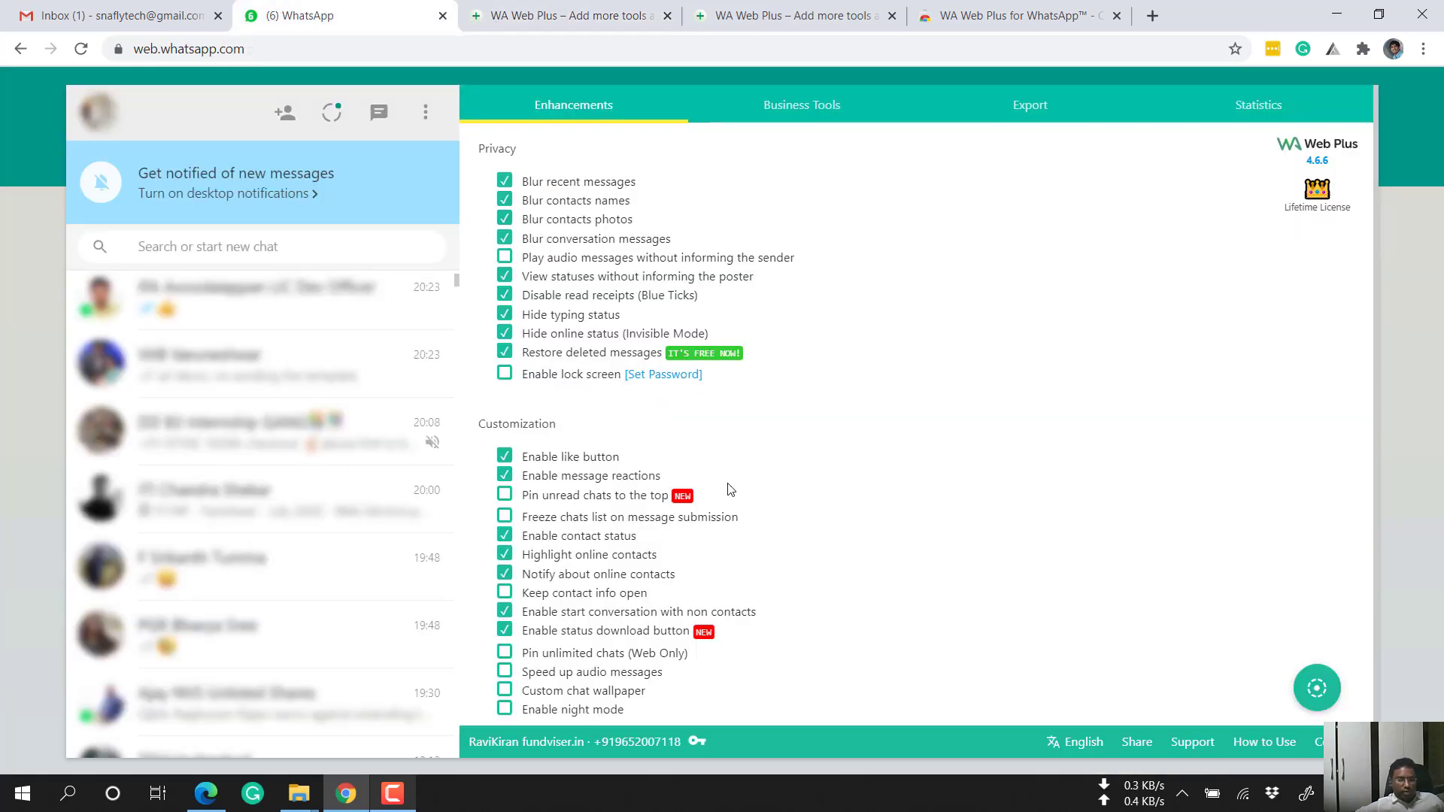
click(393, 794)
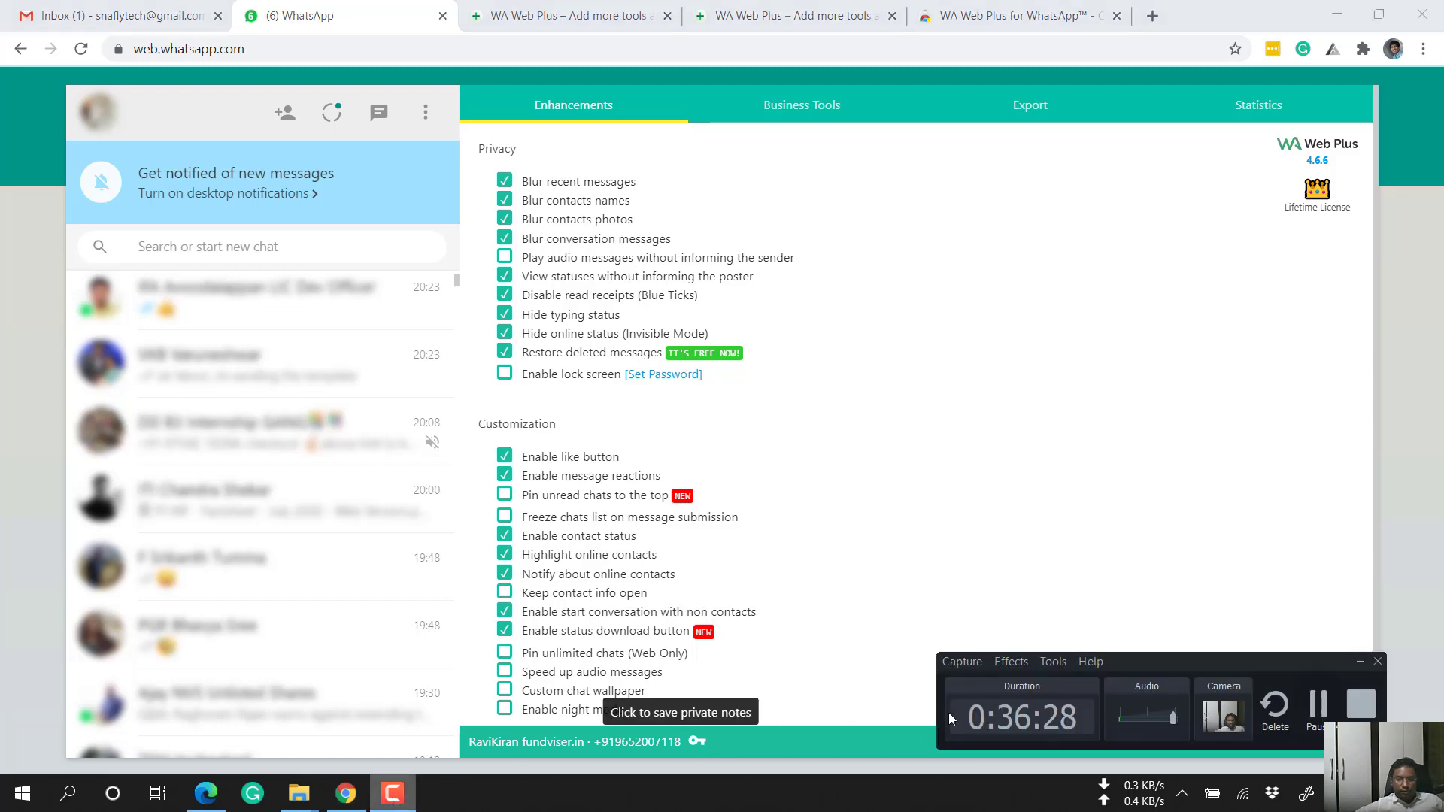